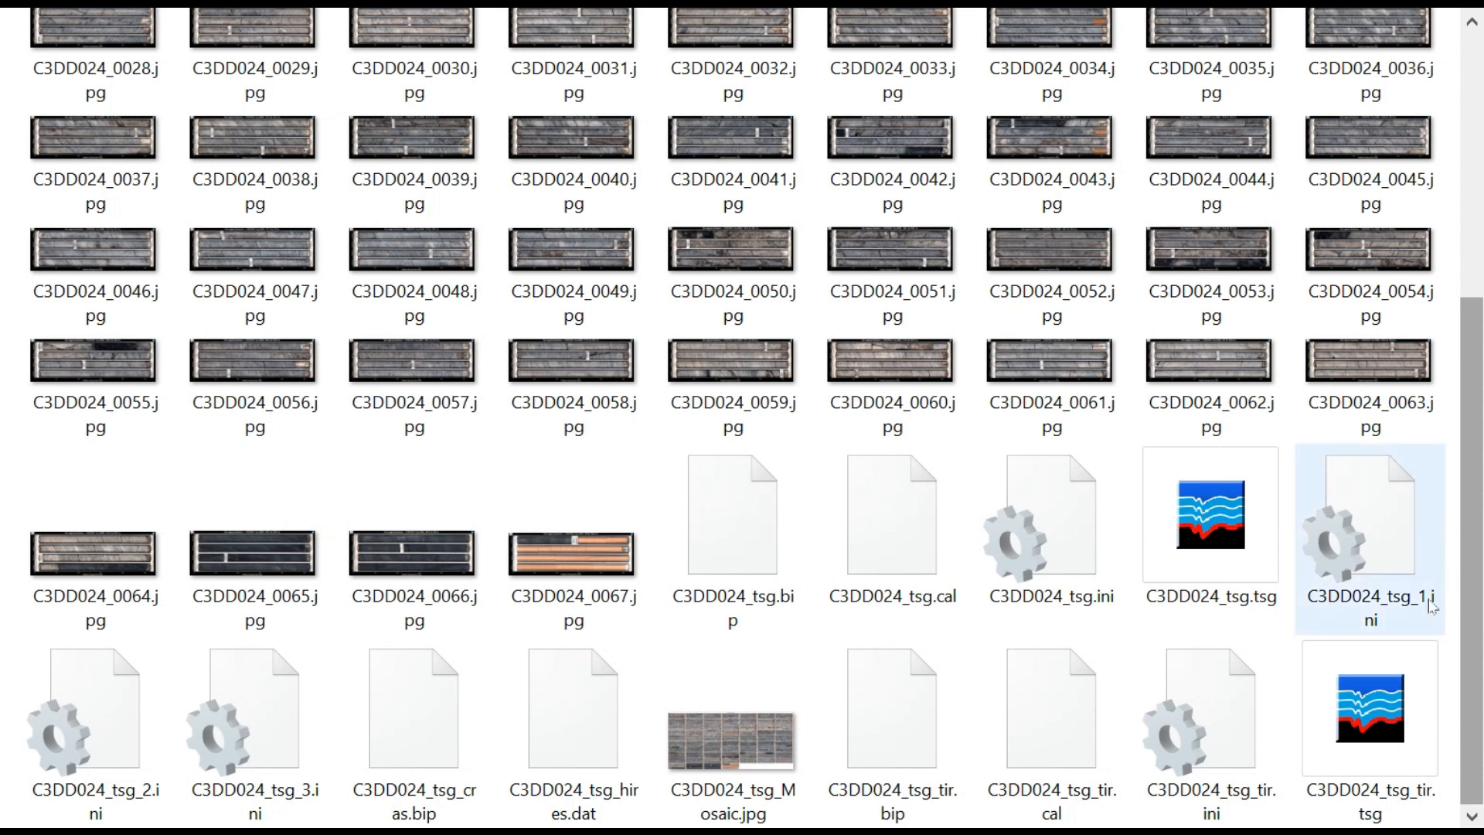
Open the C3DD024_tsg.tsg dataset in The Spectral Geologist
click(1352, 670)
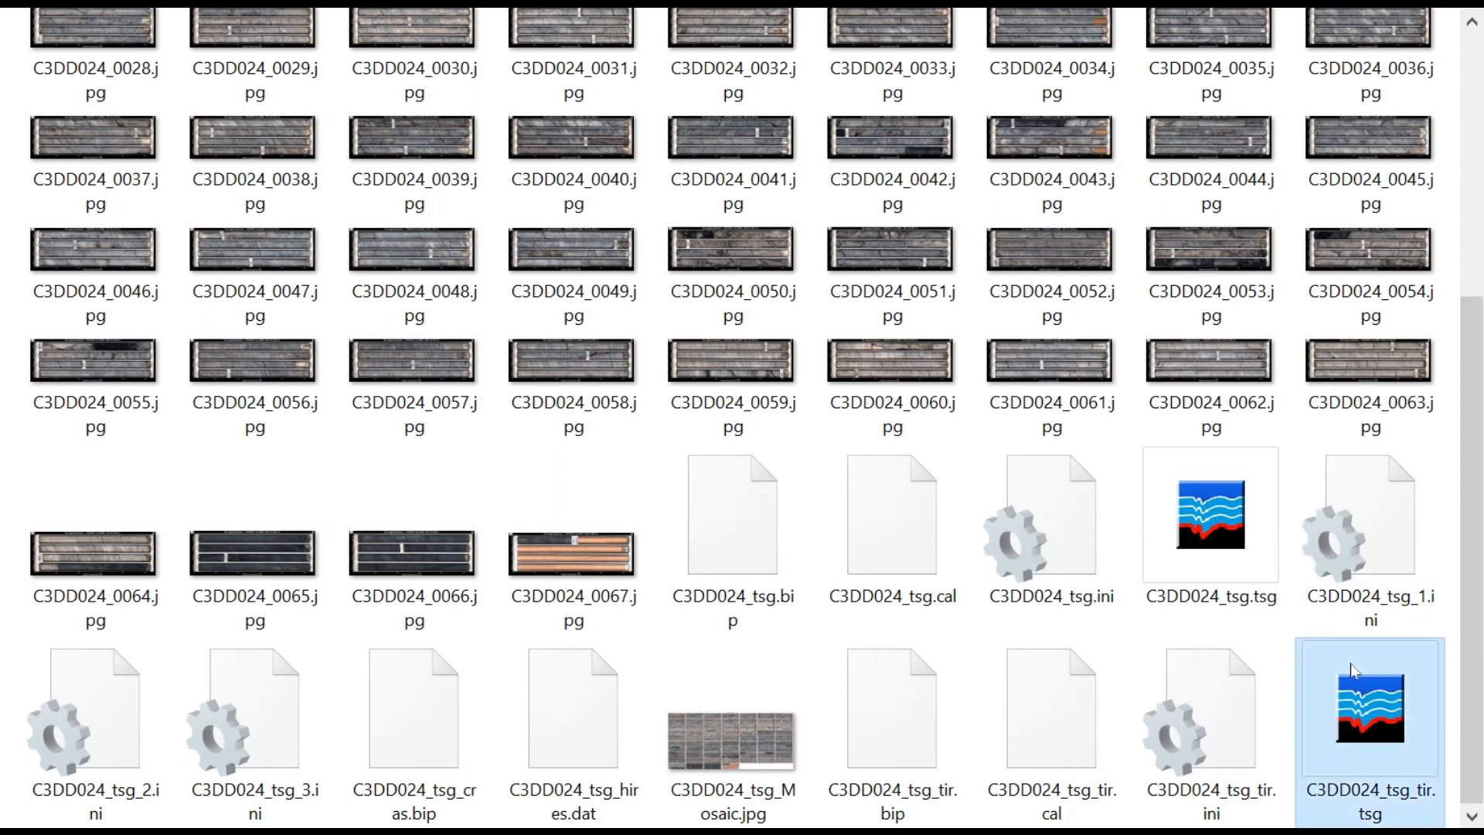
click(1211, 578)
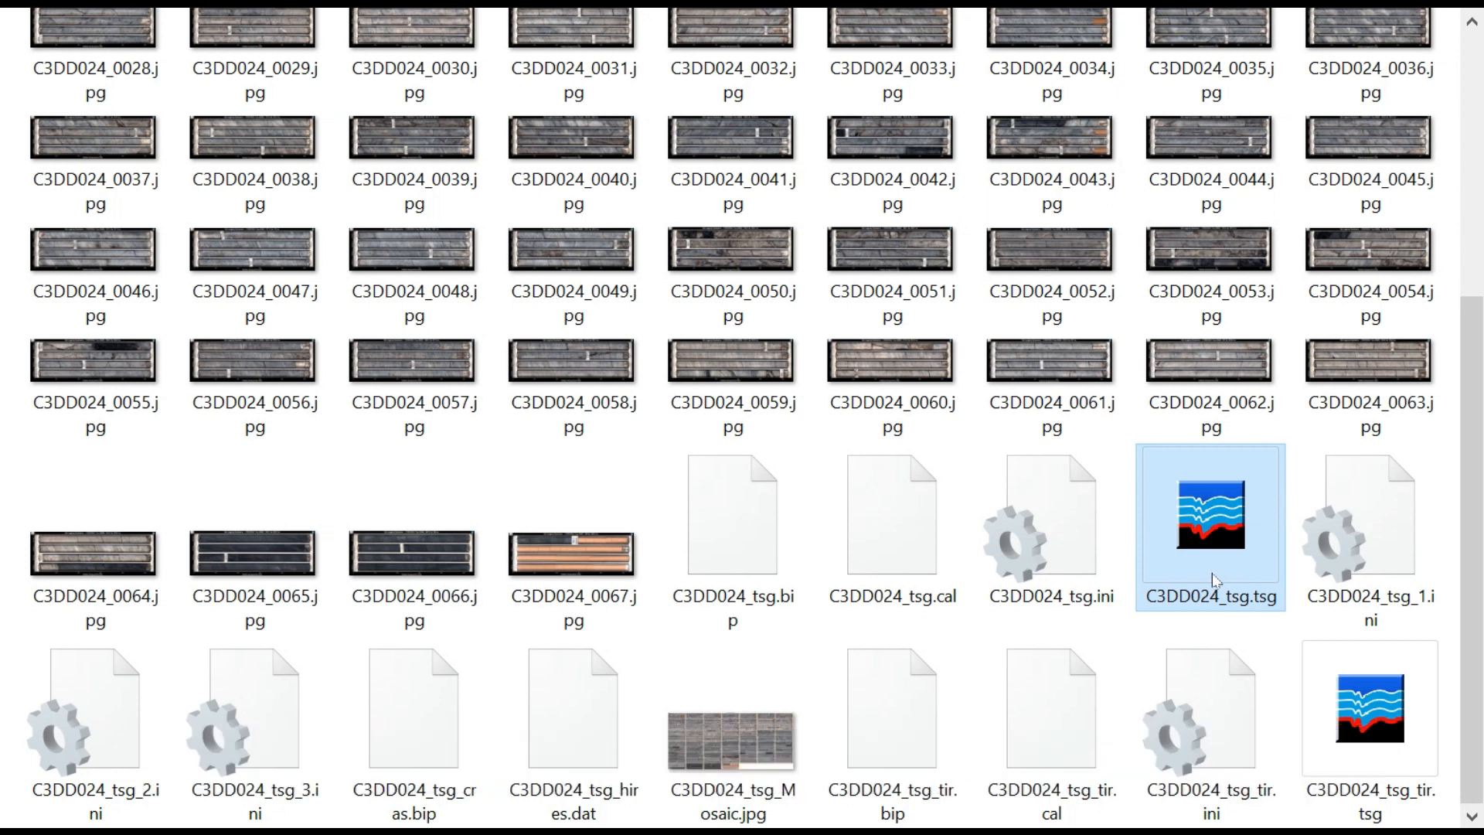
double_click(1212, 573)
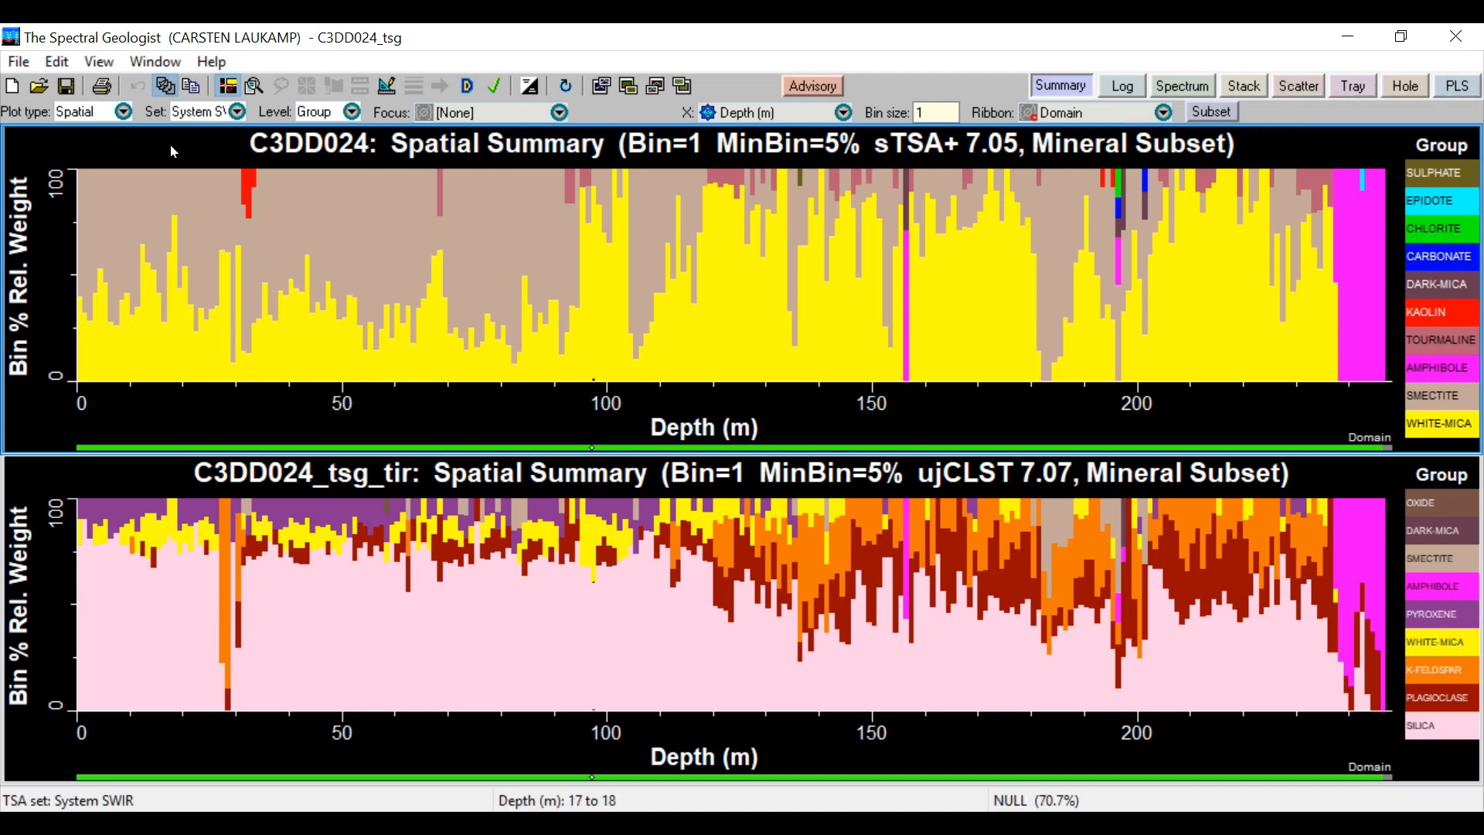
Switch the upper summary plot to Overview, view the System VNIR TSA set, and set its mineral set to User jCLST
click(119, 114)
click(109, 133)
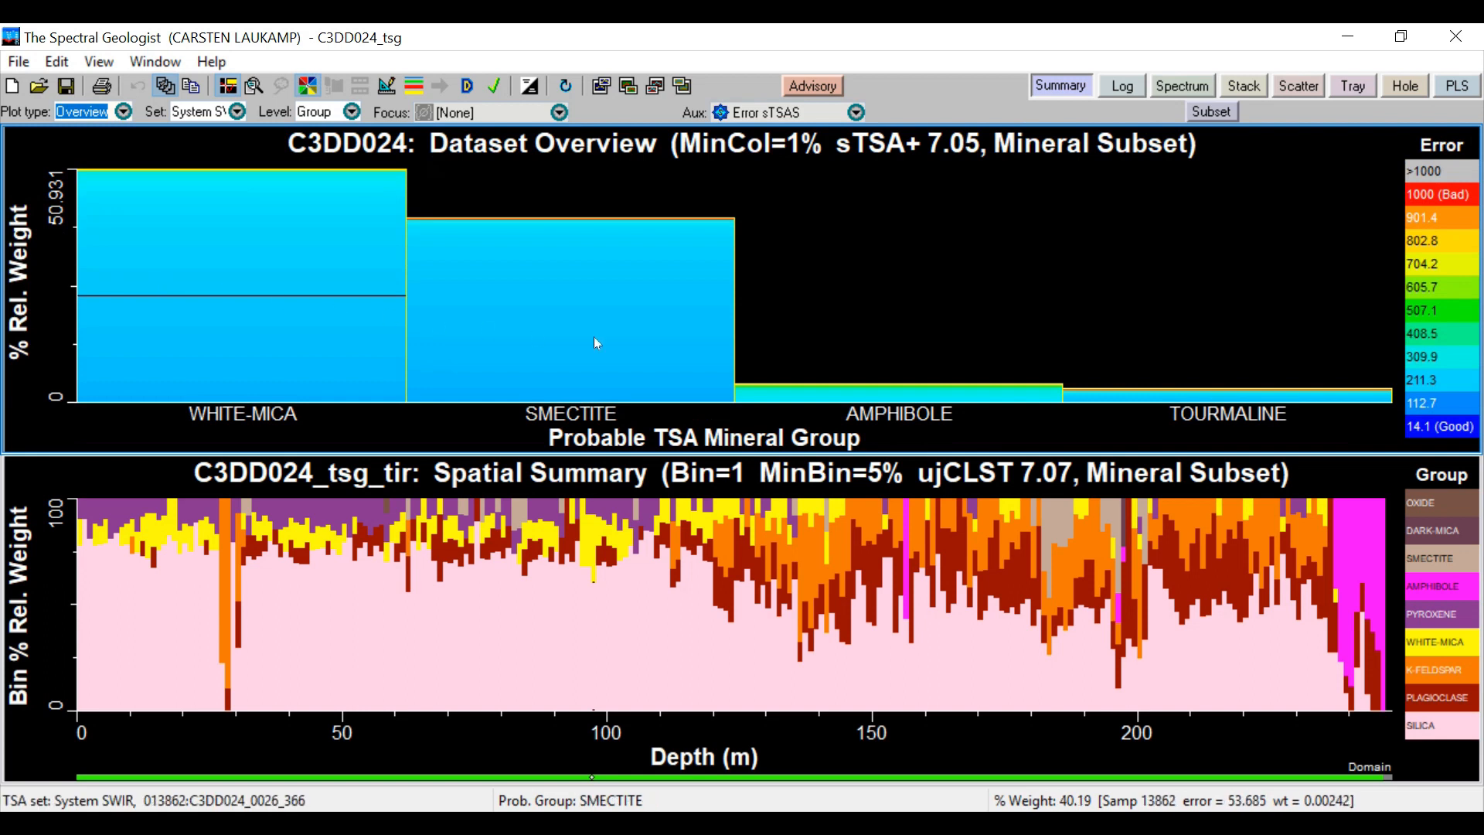
click(230, 112)
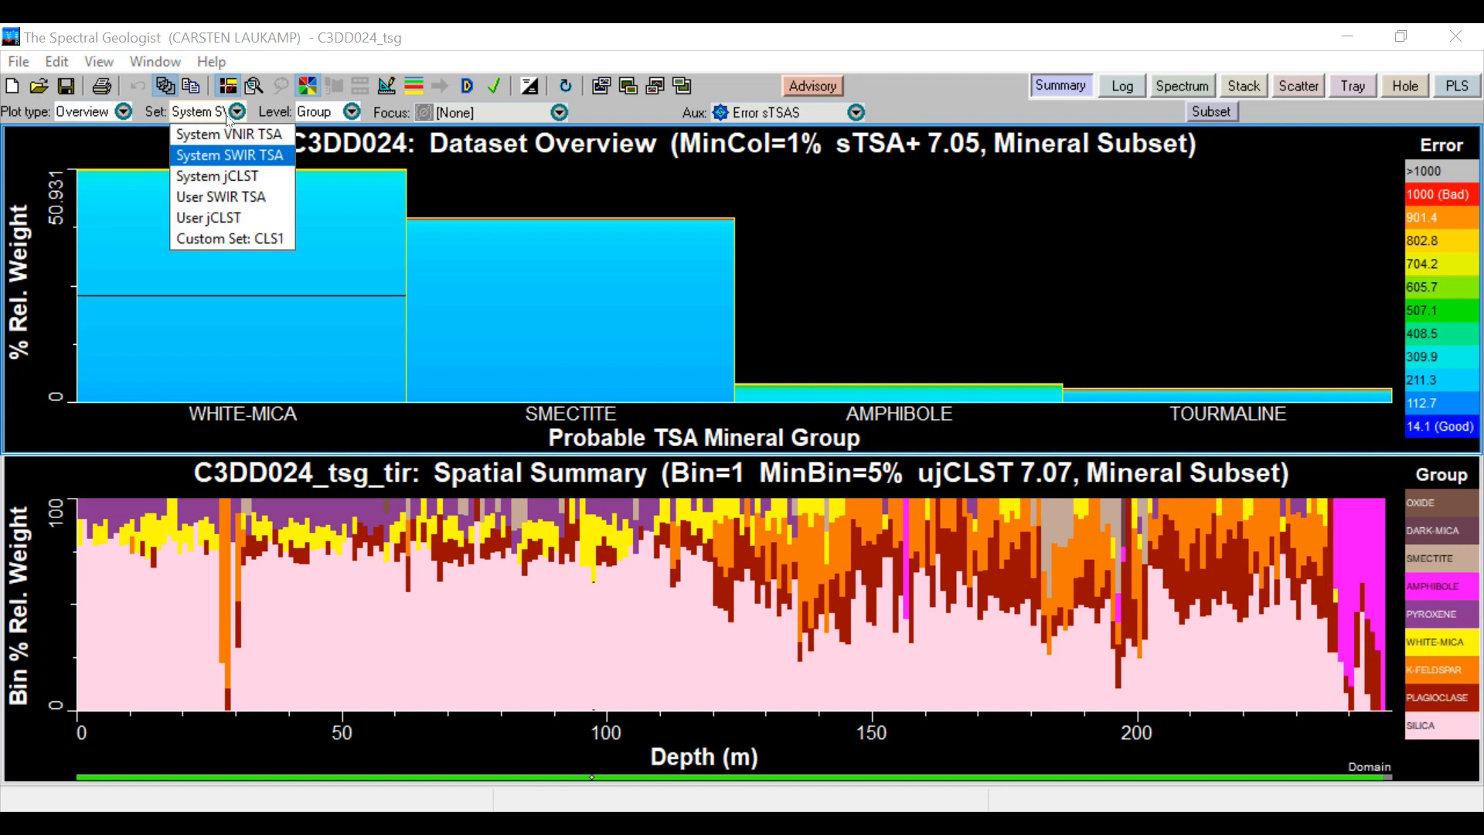
click(219, 121)
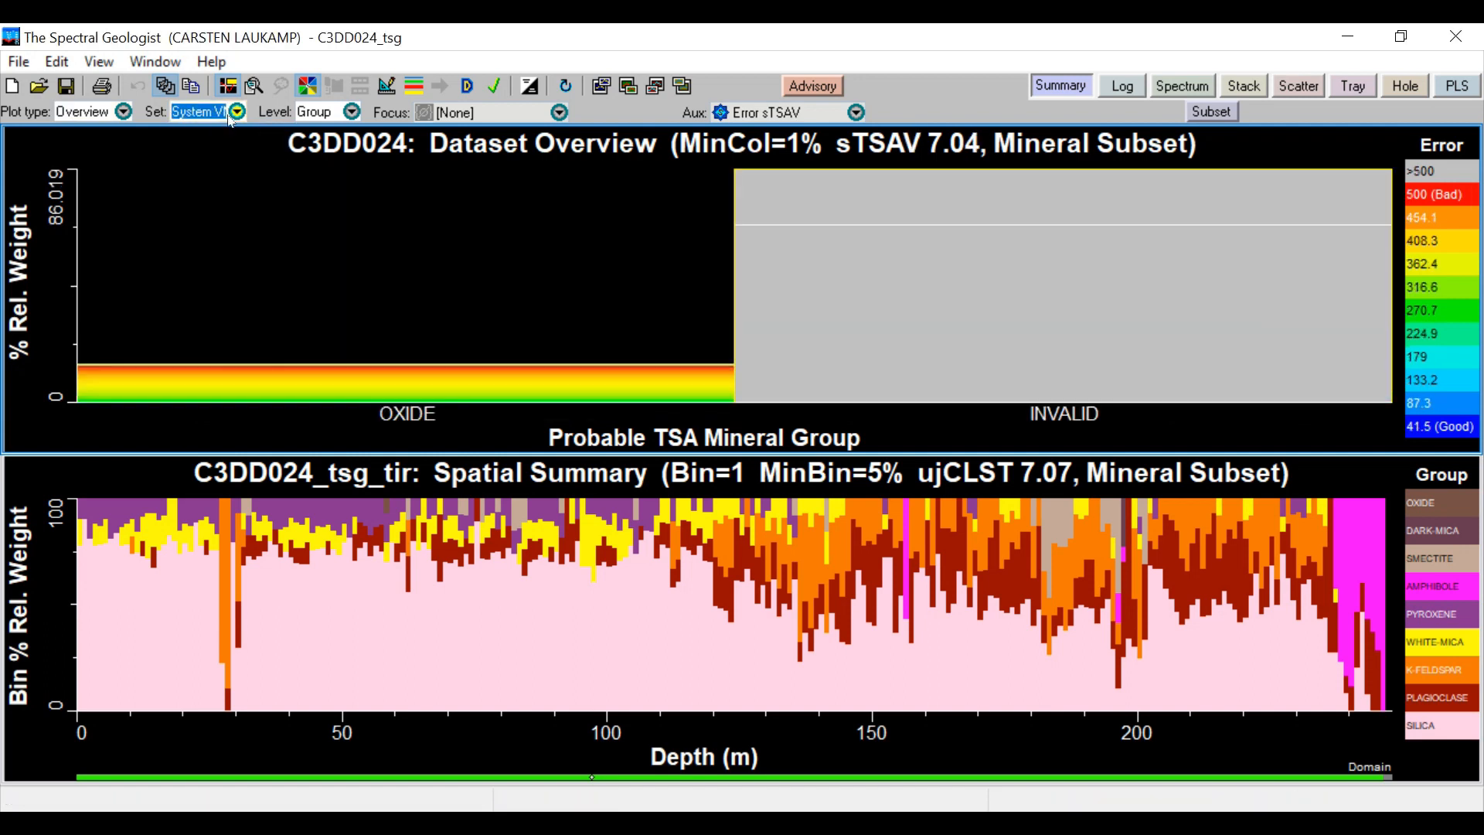
click(230, 114)
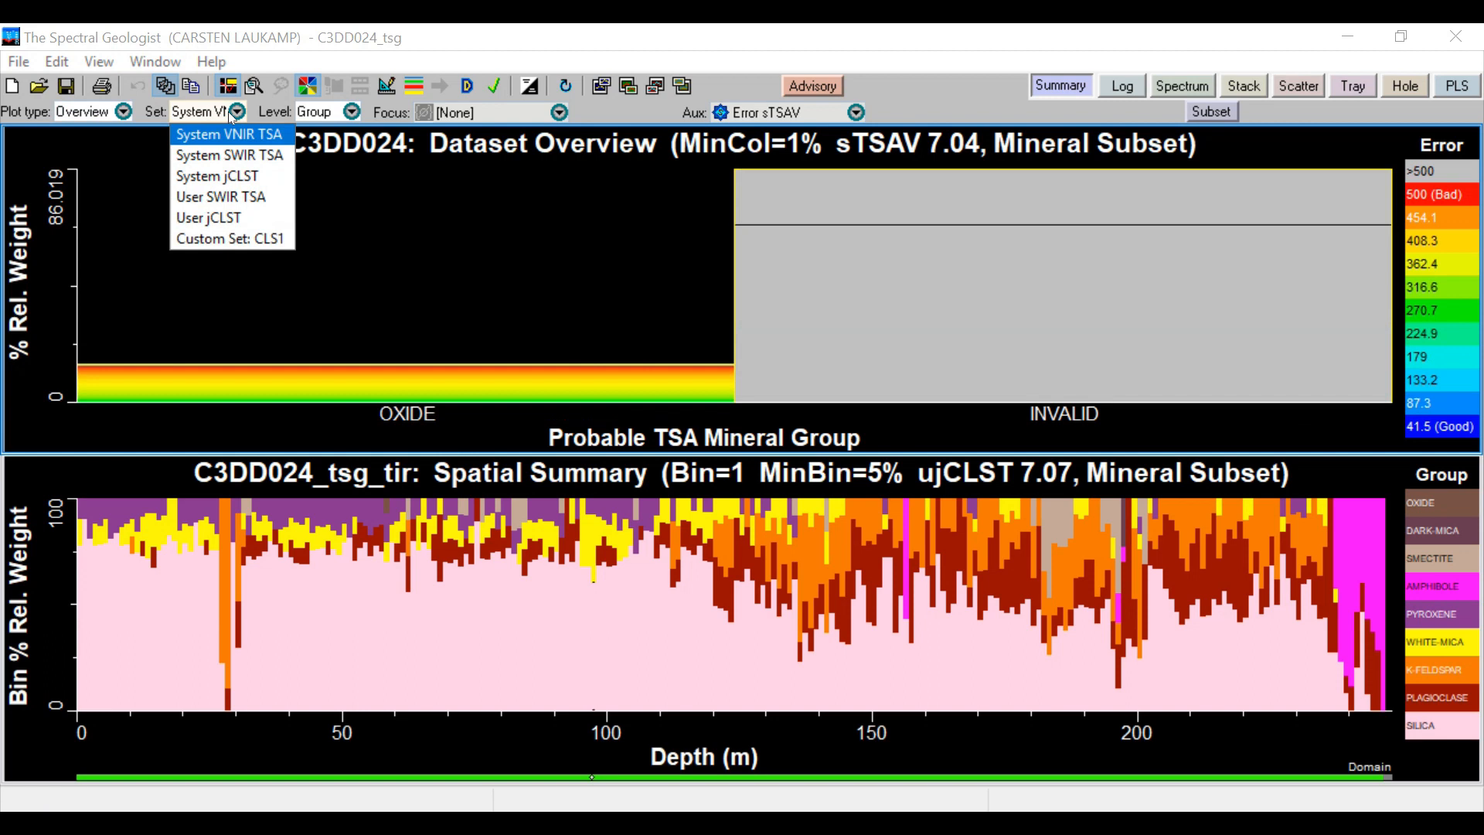
click(213, 209)
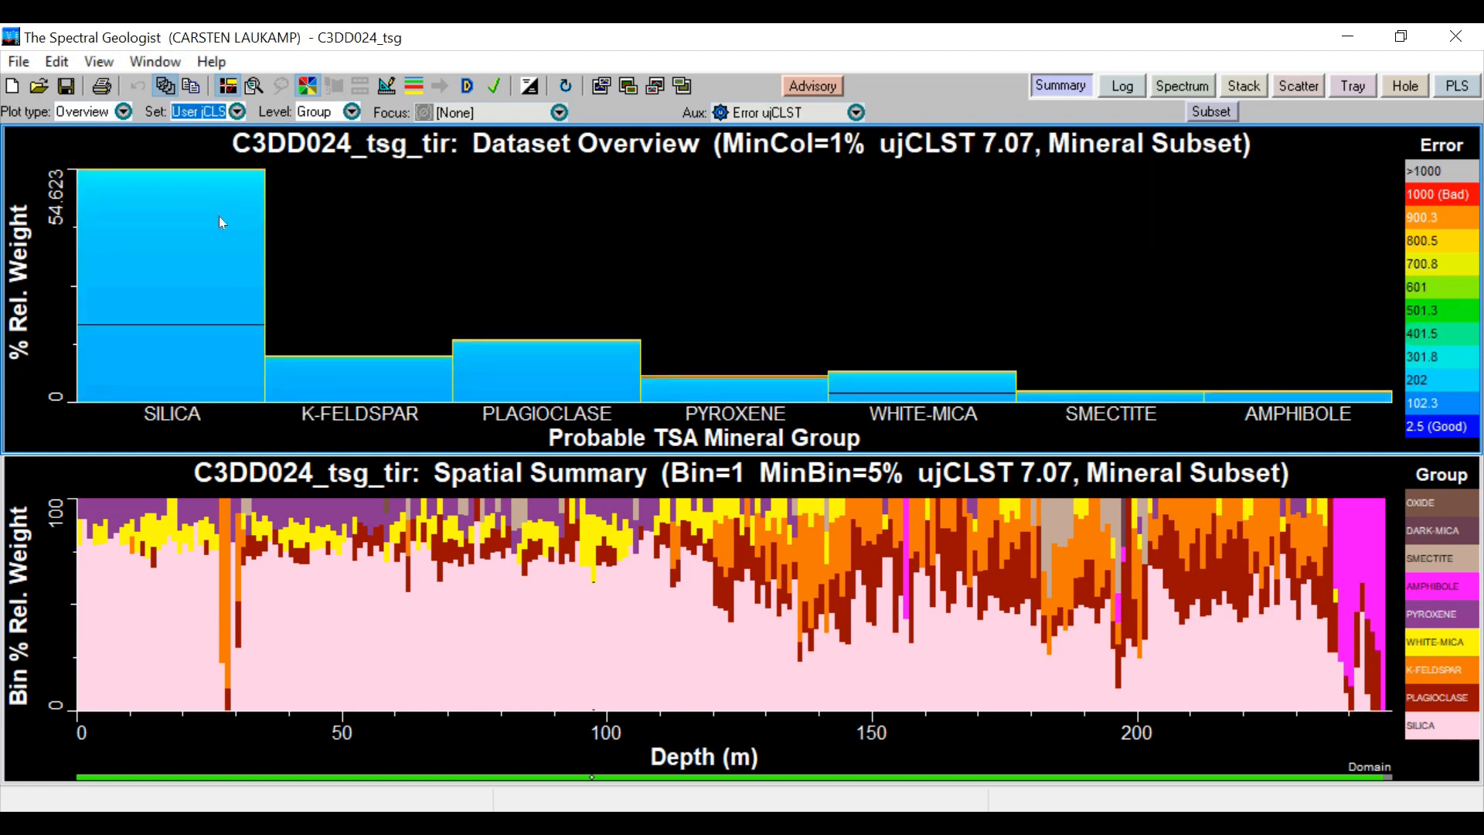
Try the Mineral and Element levels in the upper overview plot and return it to Group level
click(321, 112)
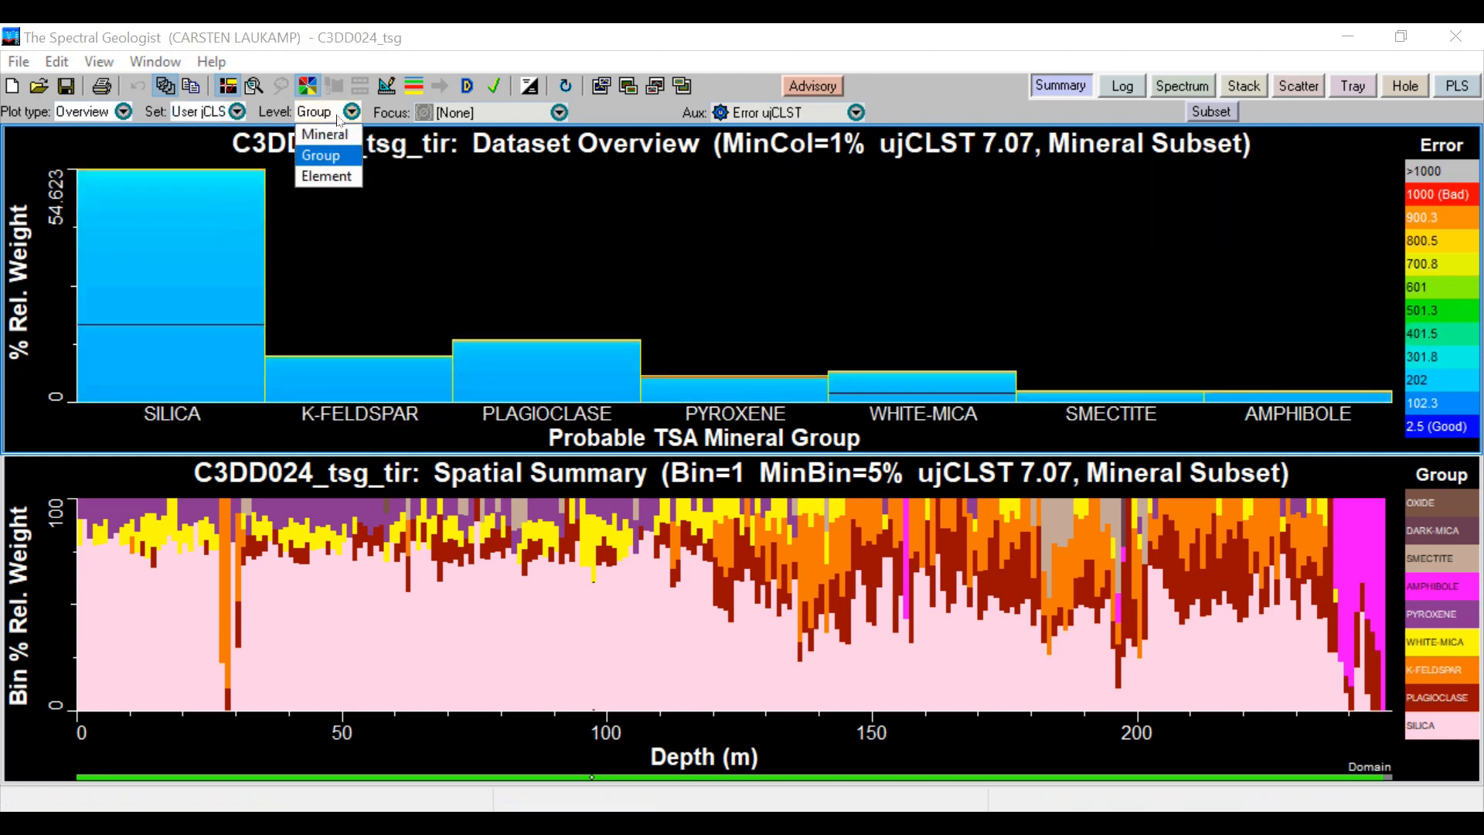
click(328, 121)
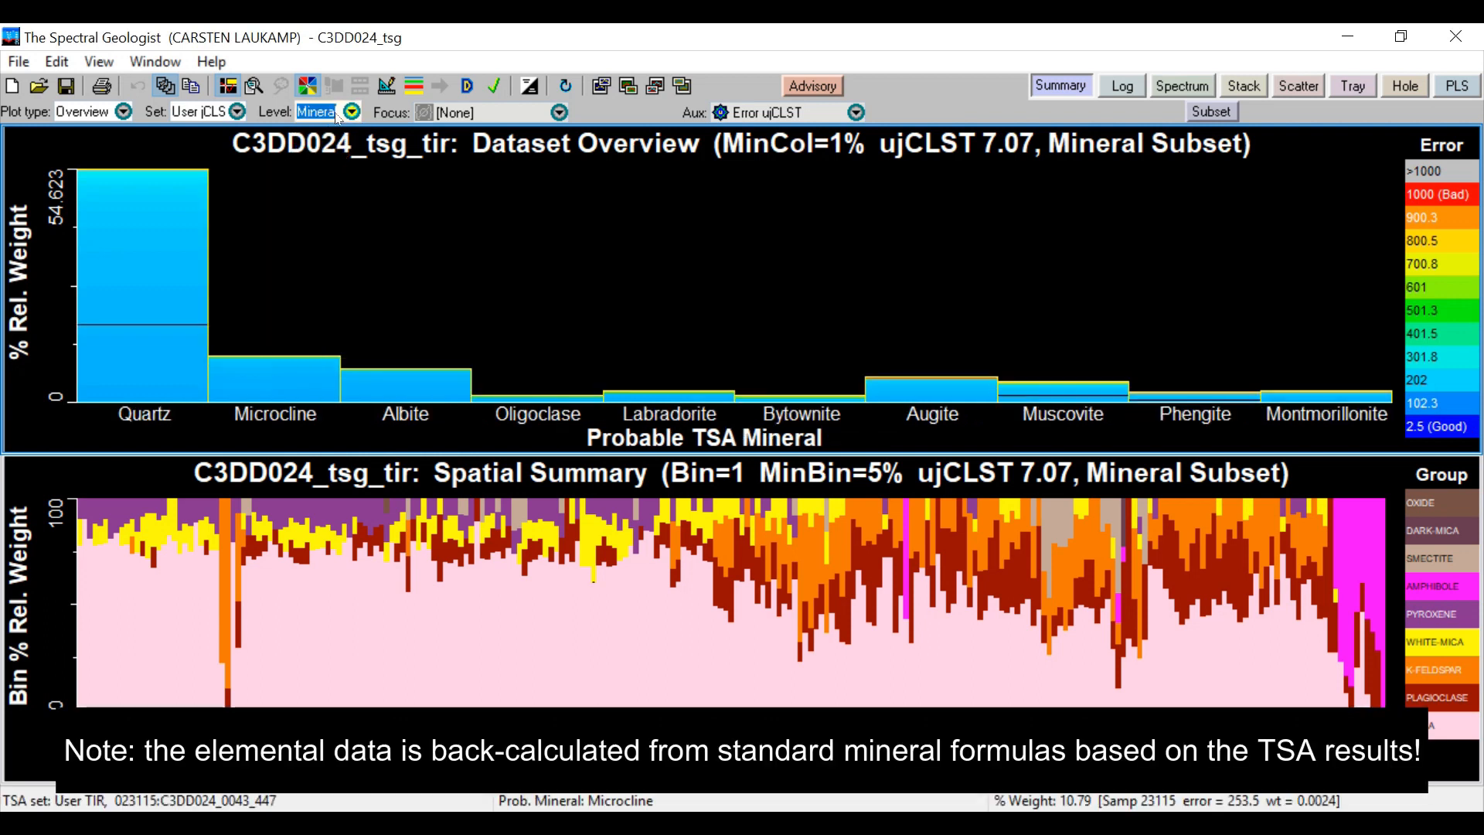
click(325, 113)
click(334, 177)
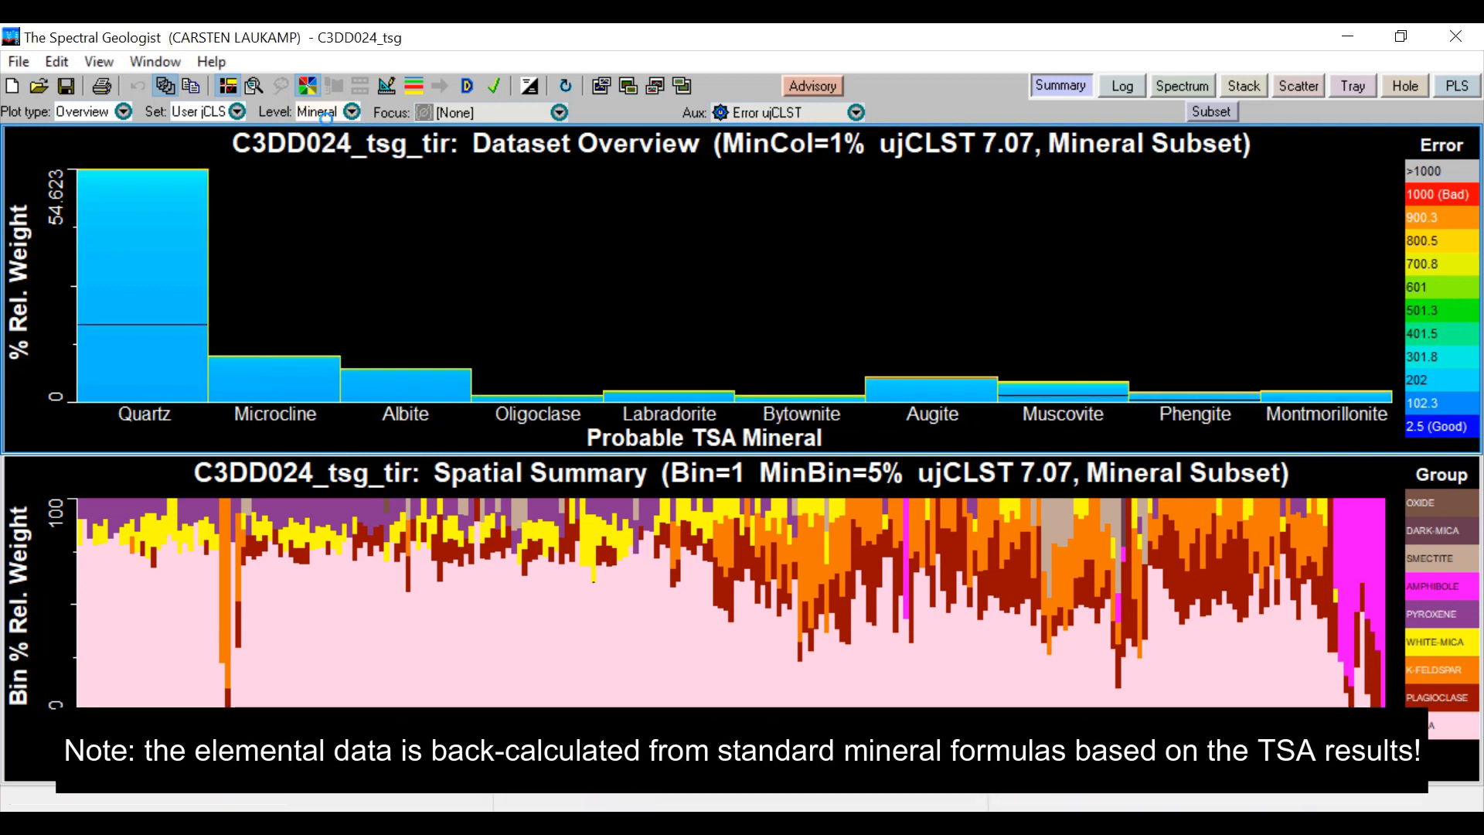
click(336, 121)
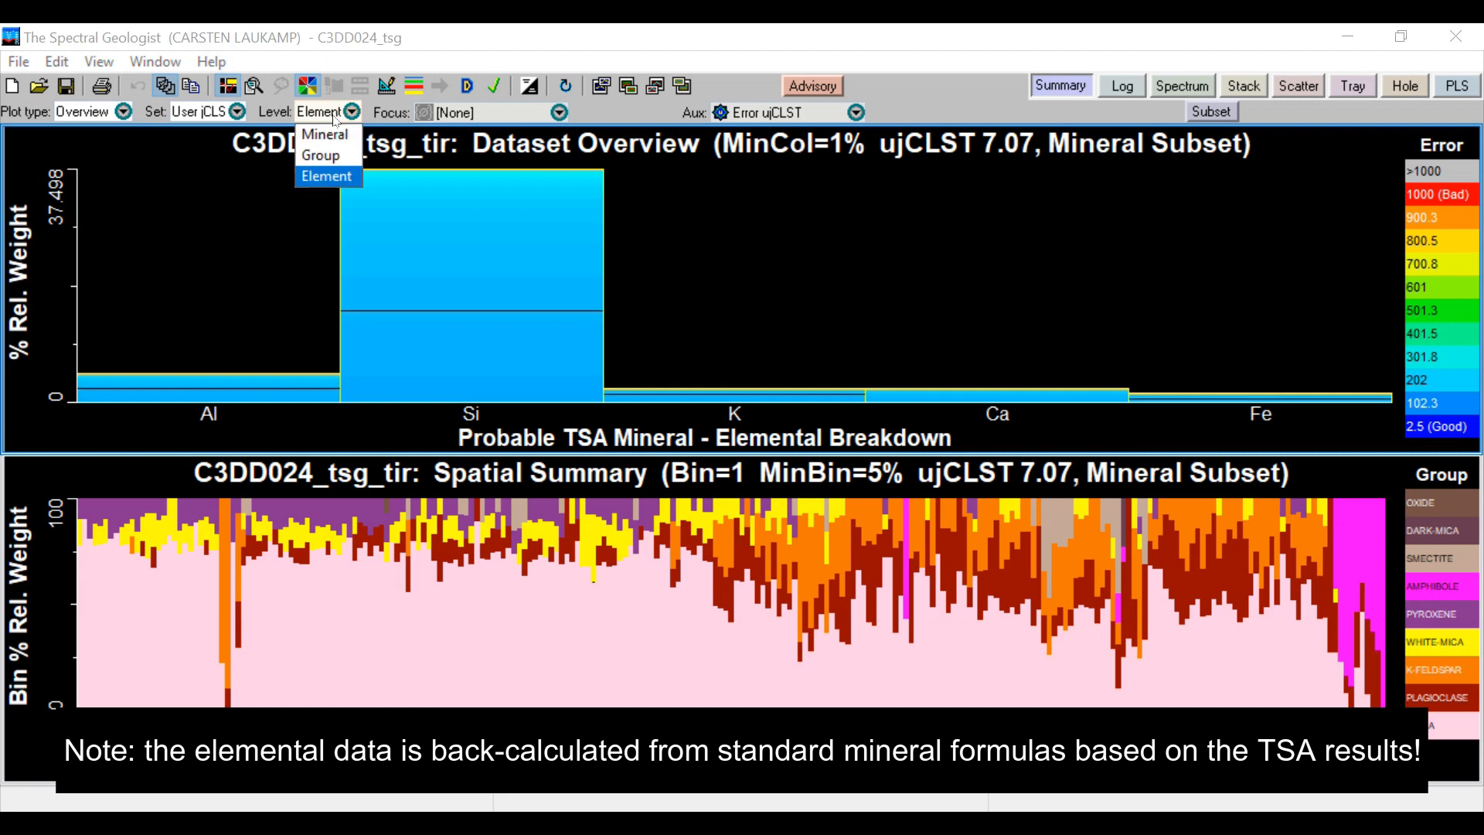
click(336, 149)
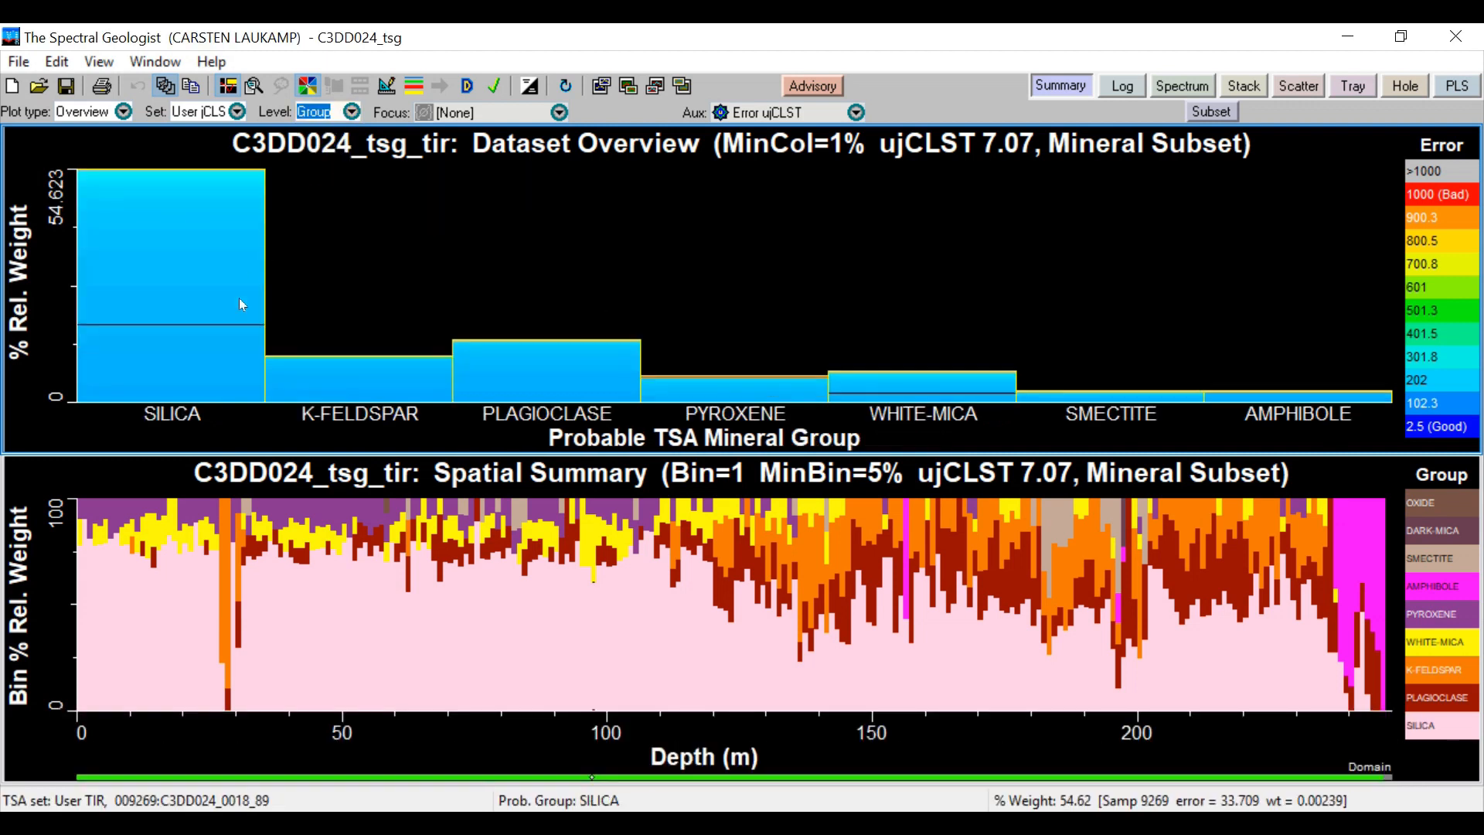
Try bin sizes of 2 and 3 in the lower spatial summary plot and return the bin size to 1
click(142, 475)
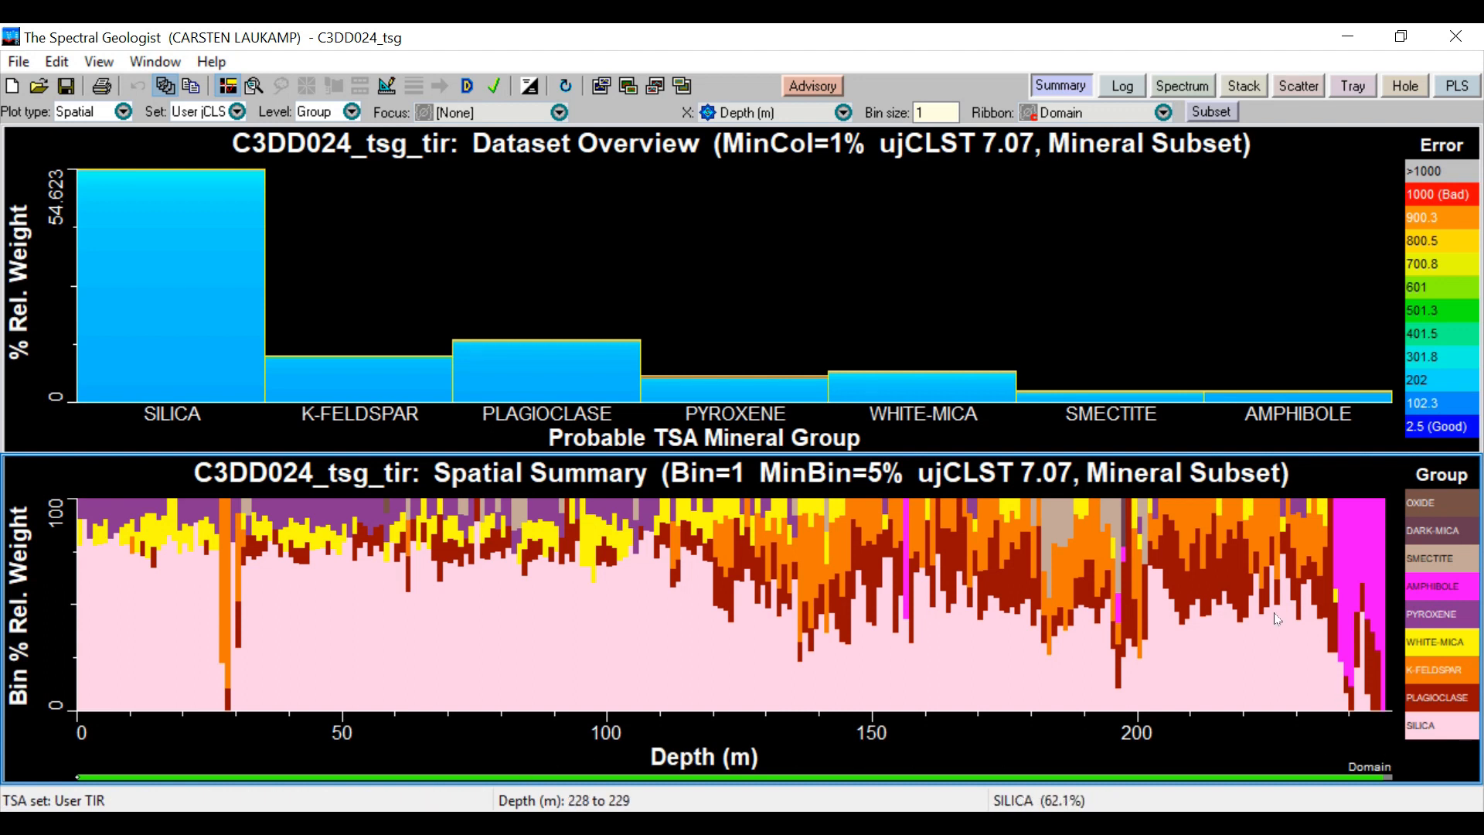
double_click(925, 112)
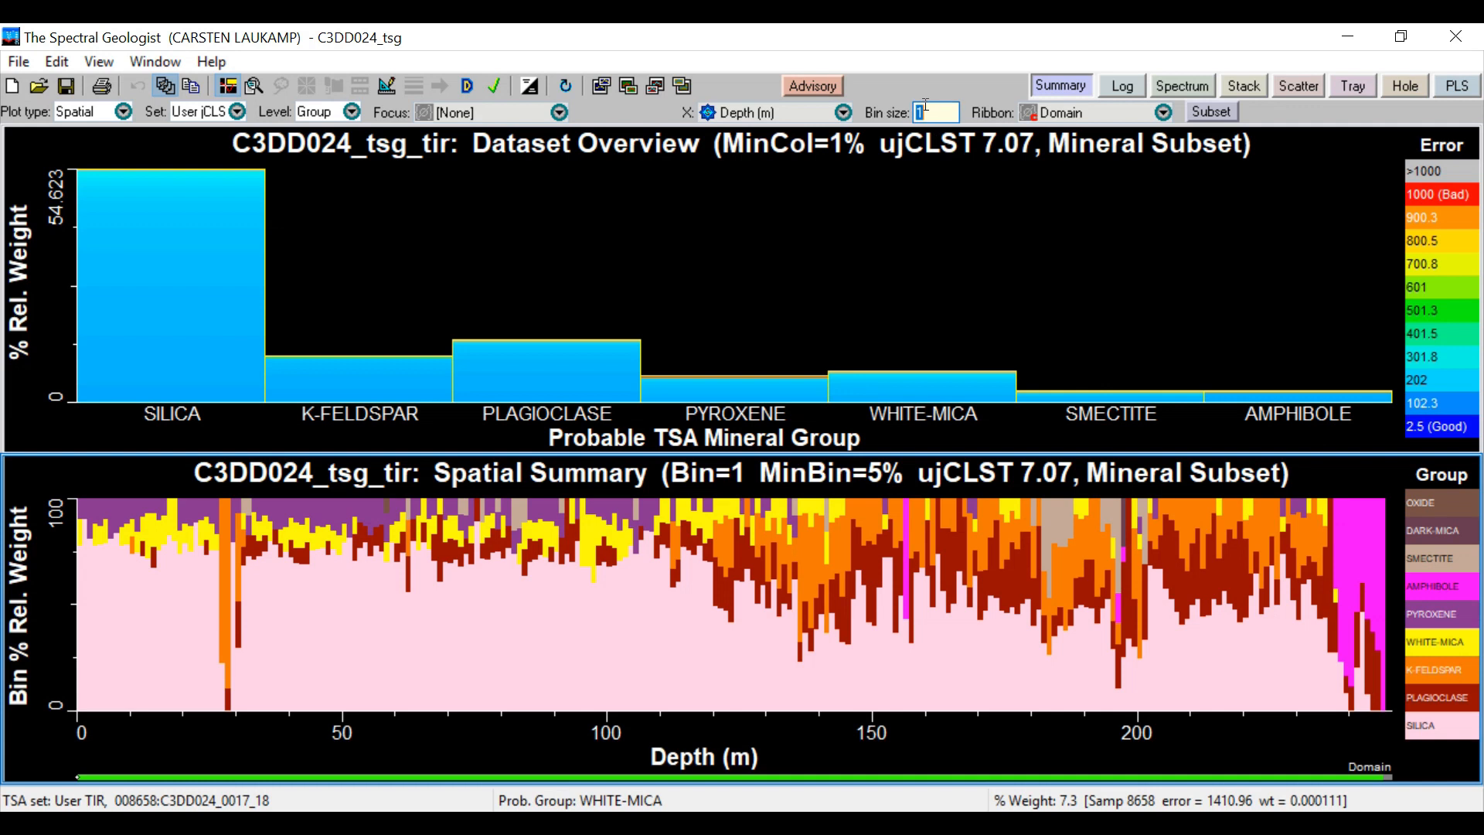
text(2)
key(Return)
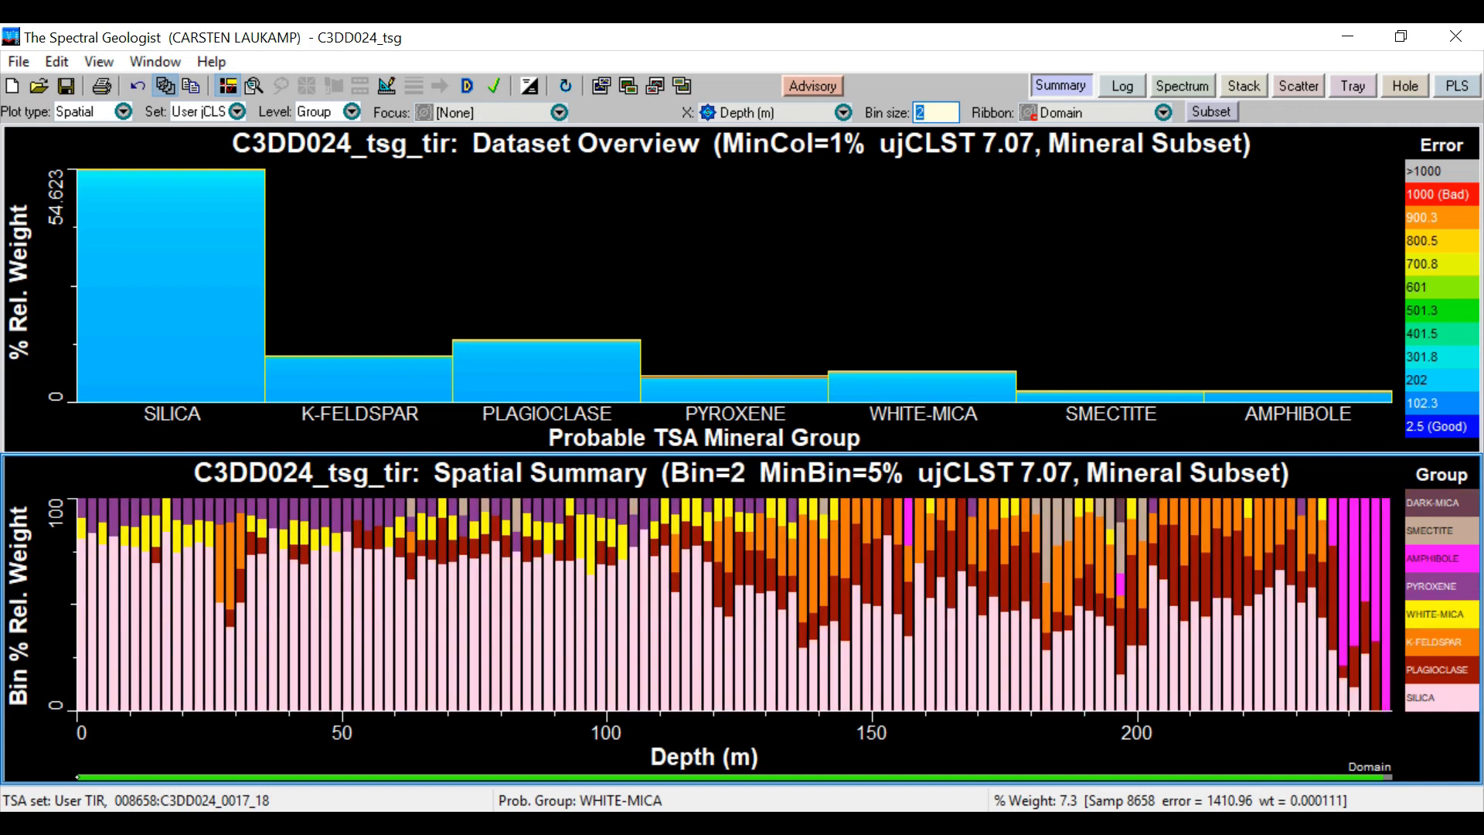
text(3)
key(Return)
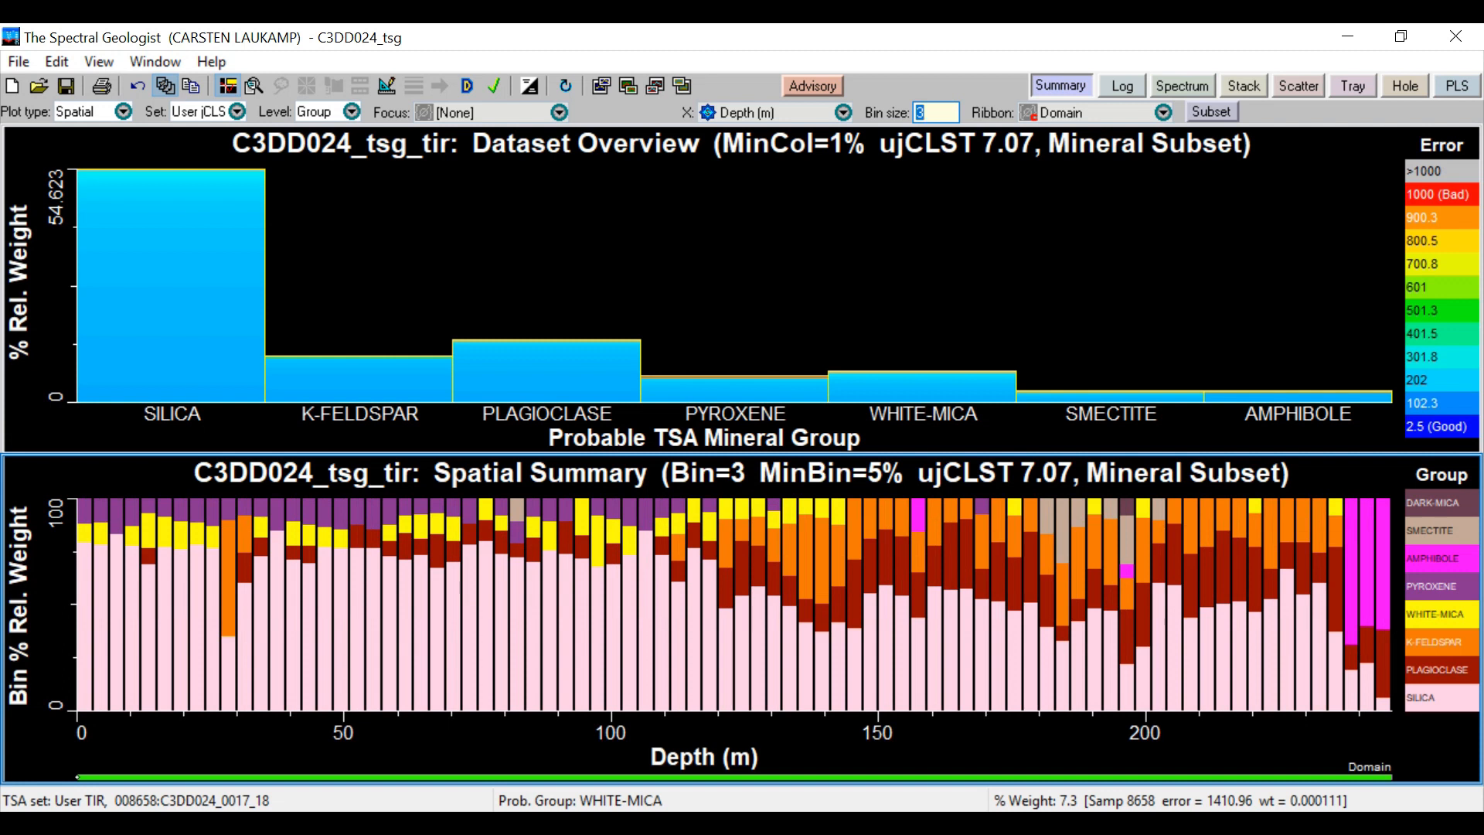
text(1)
key(Return)
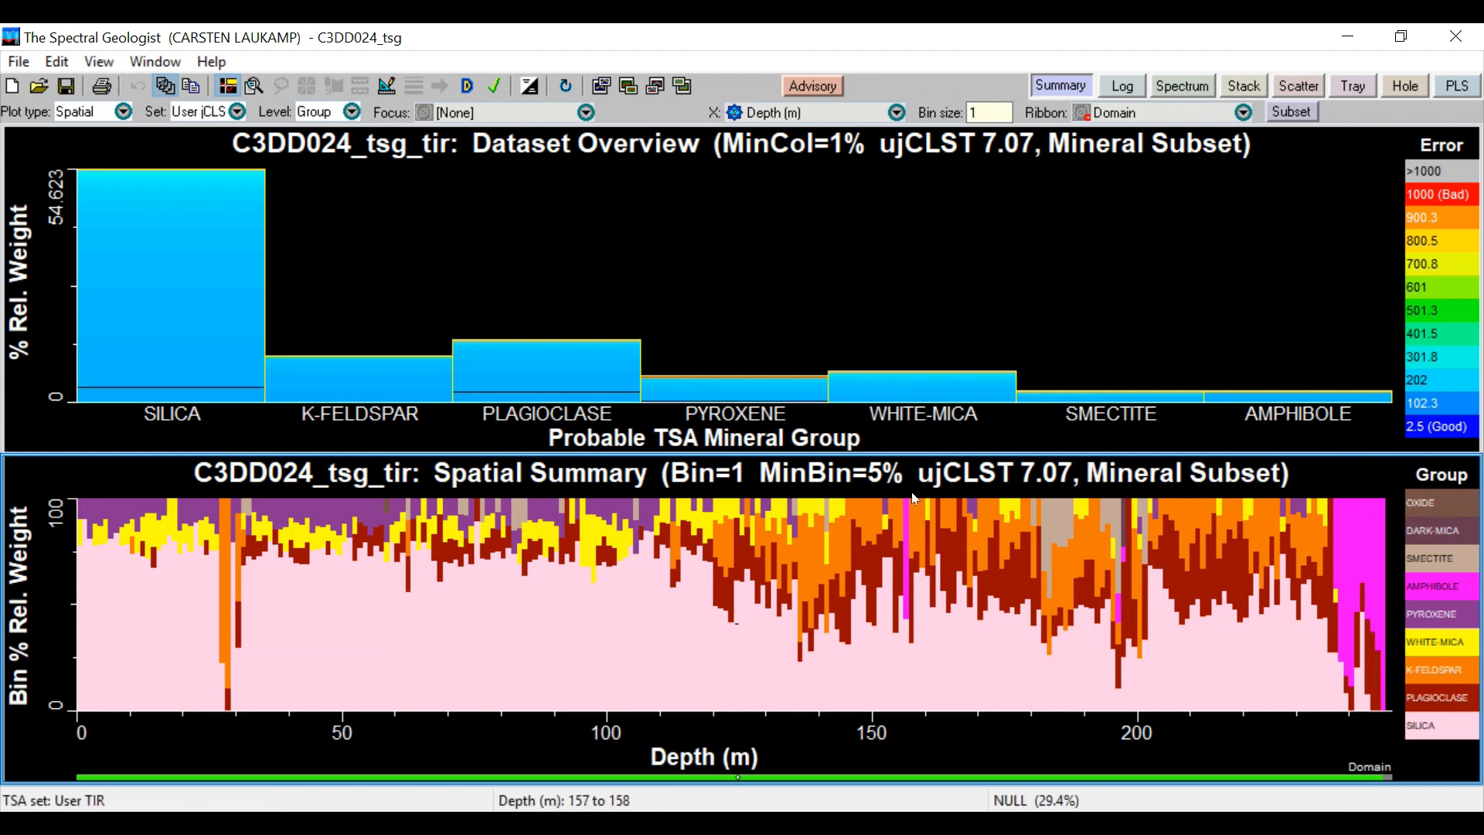
Examine the mineral groups in the lower spatial summary by comparing its legend with their distribution along depth
click(1428, 615)
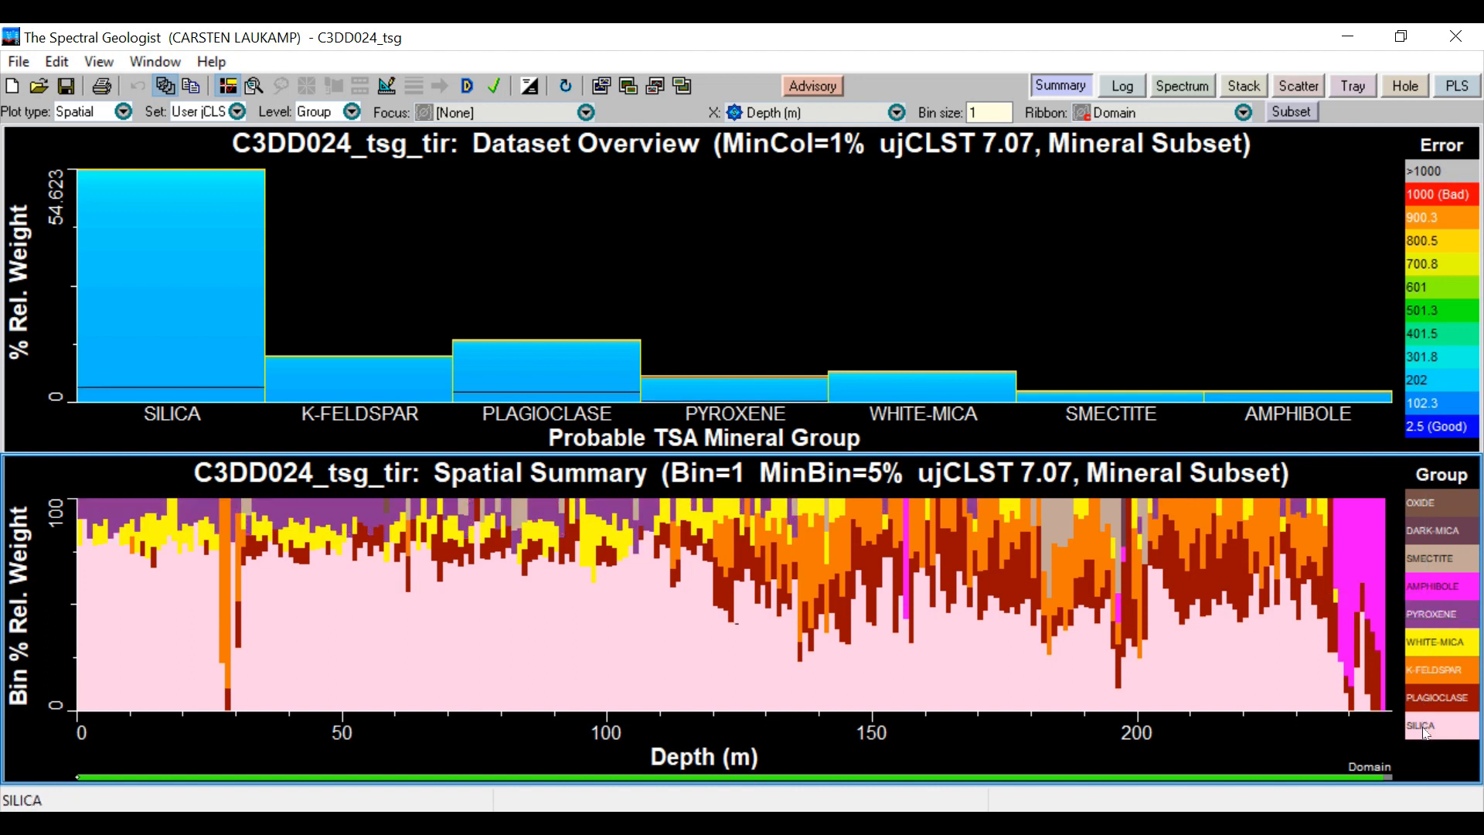
click(1430, 642)
click(1429, 693)
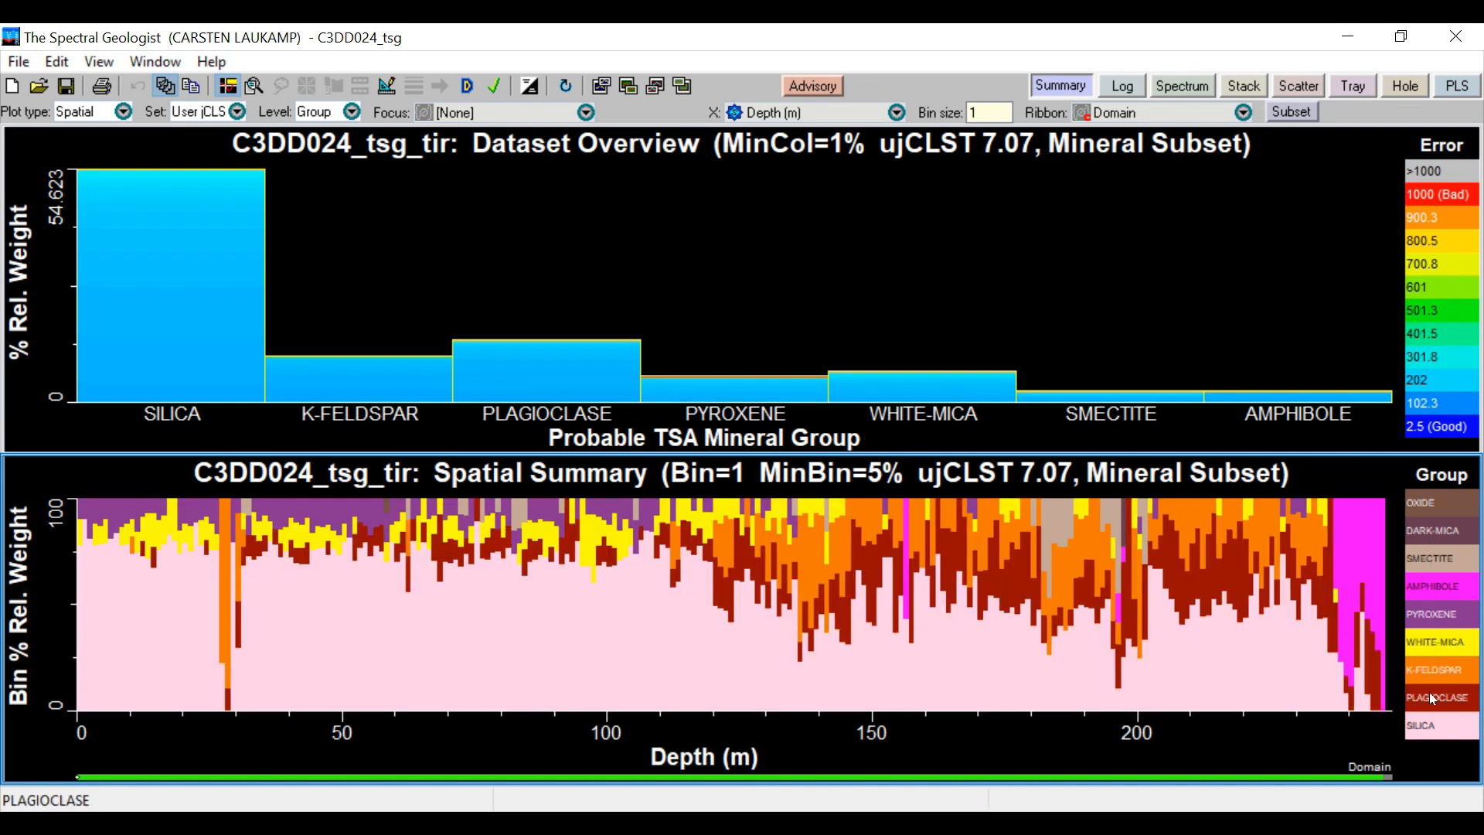
click(1430, 669)
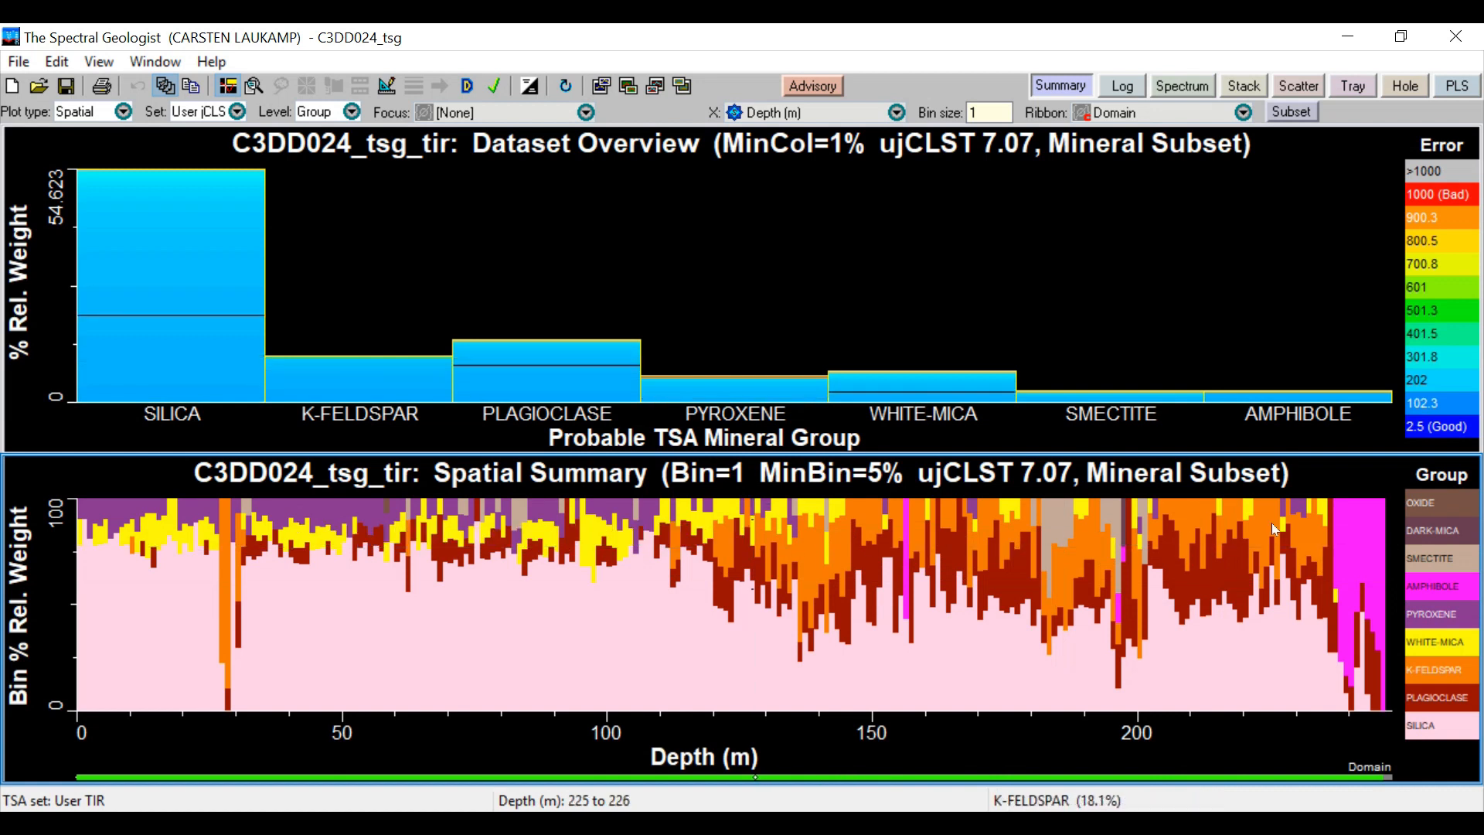
click(1471, 592)
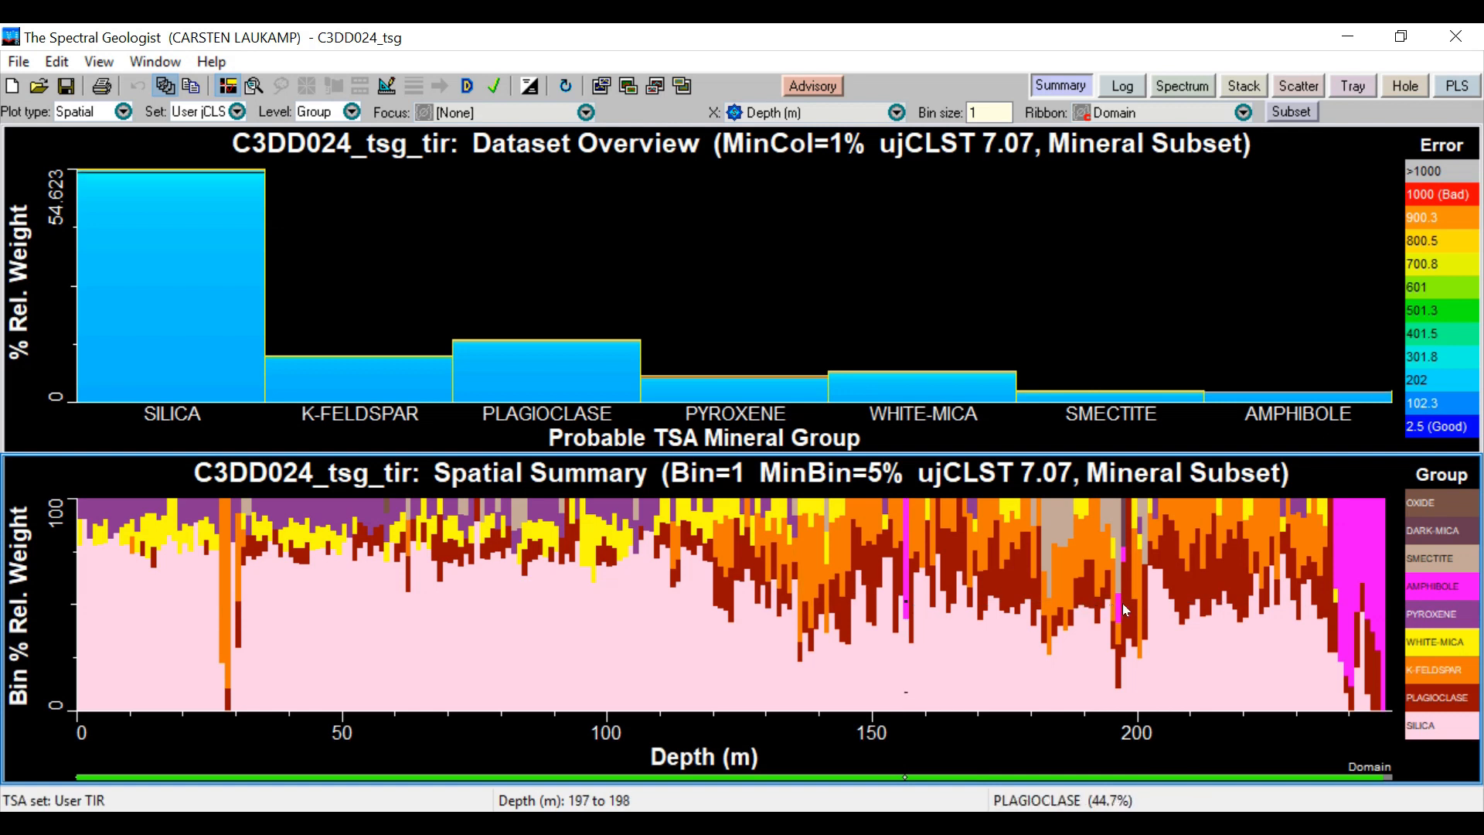
mouse_move(1118, 607)
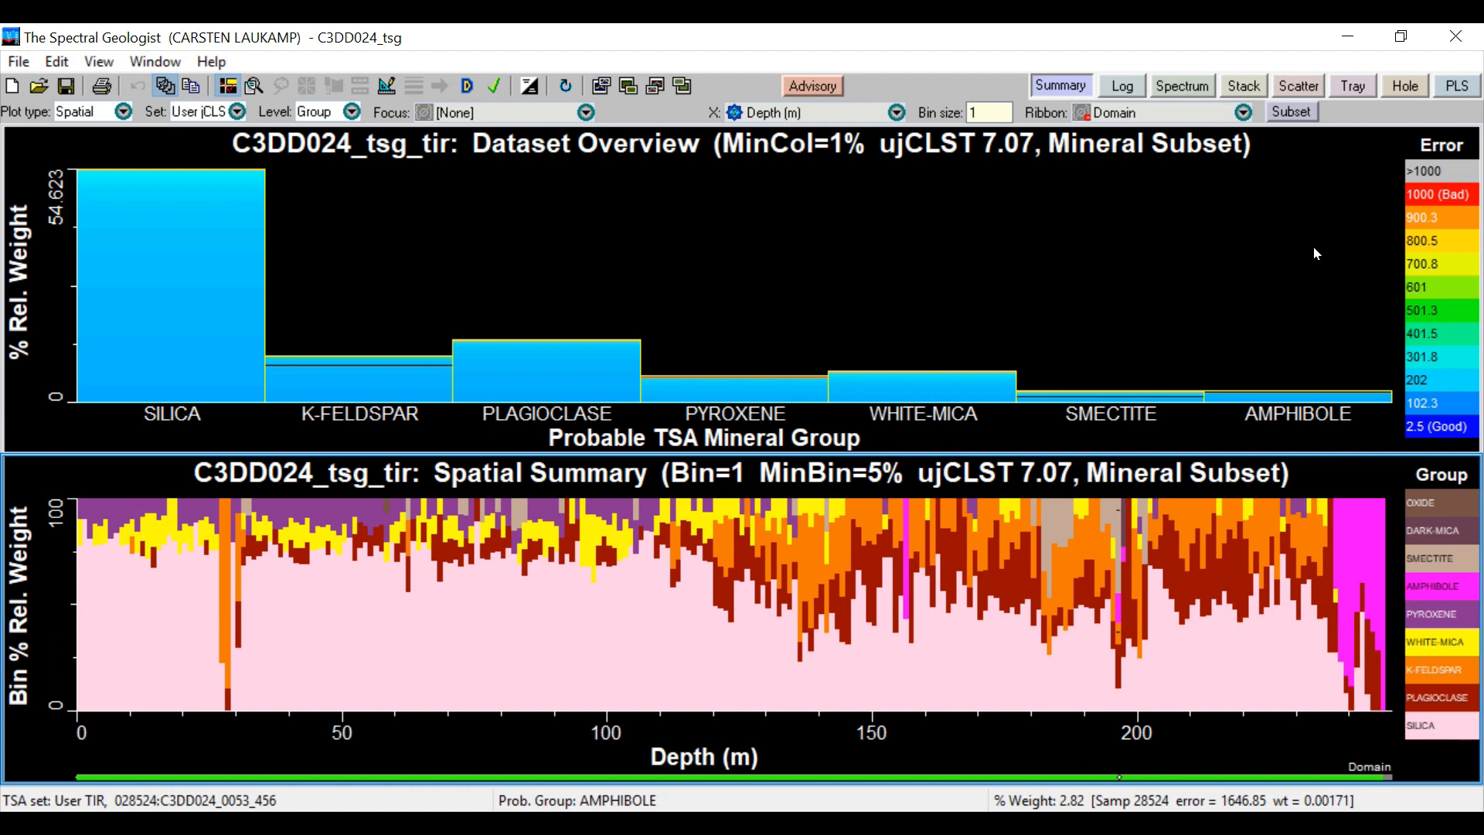
Switch to the Log view and go down the drill core to about 76 m depth
click(1430, 196)
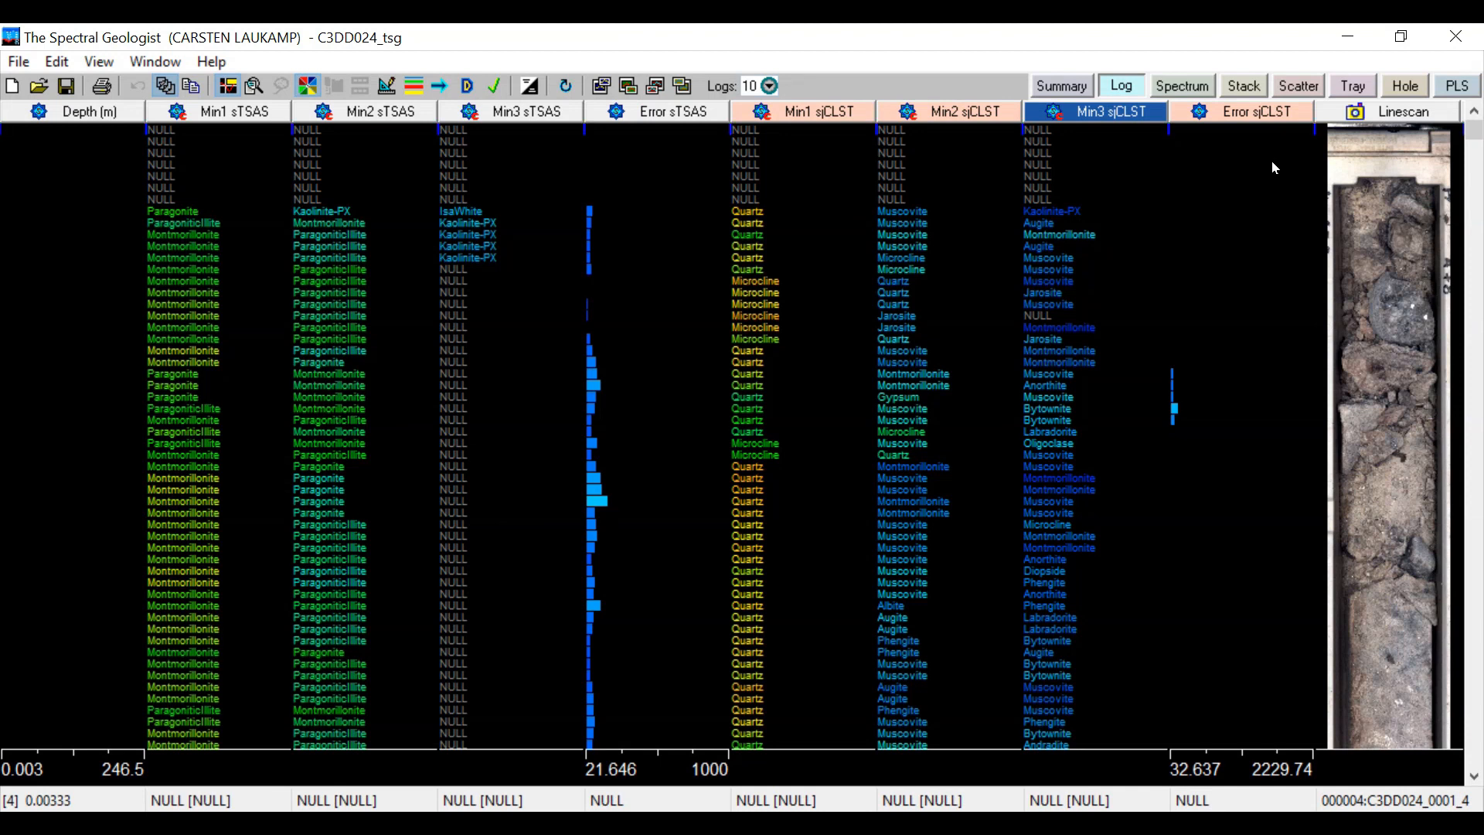
drag(1474, 126, 1474, 325)
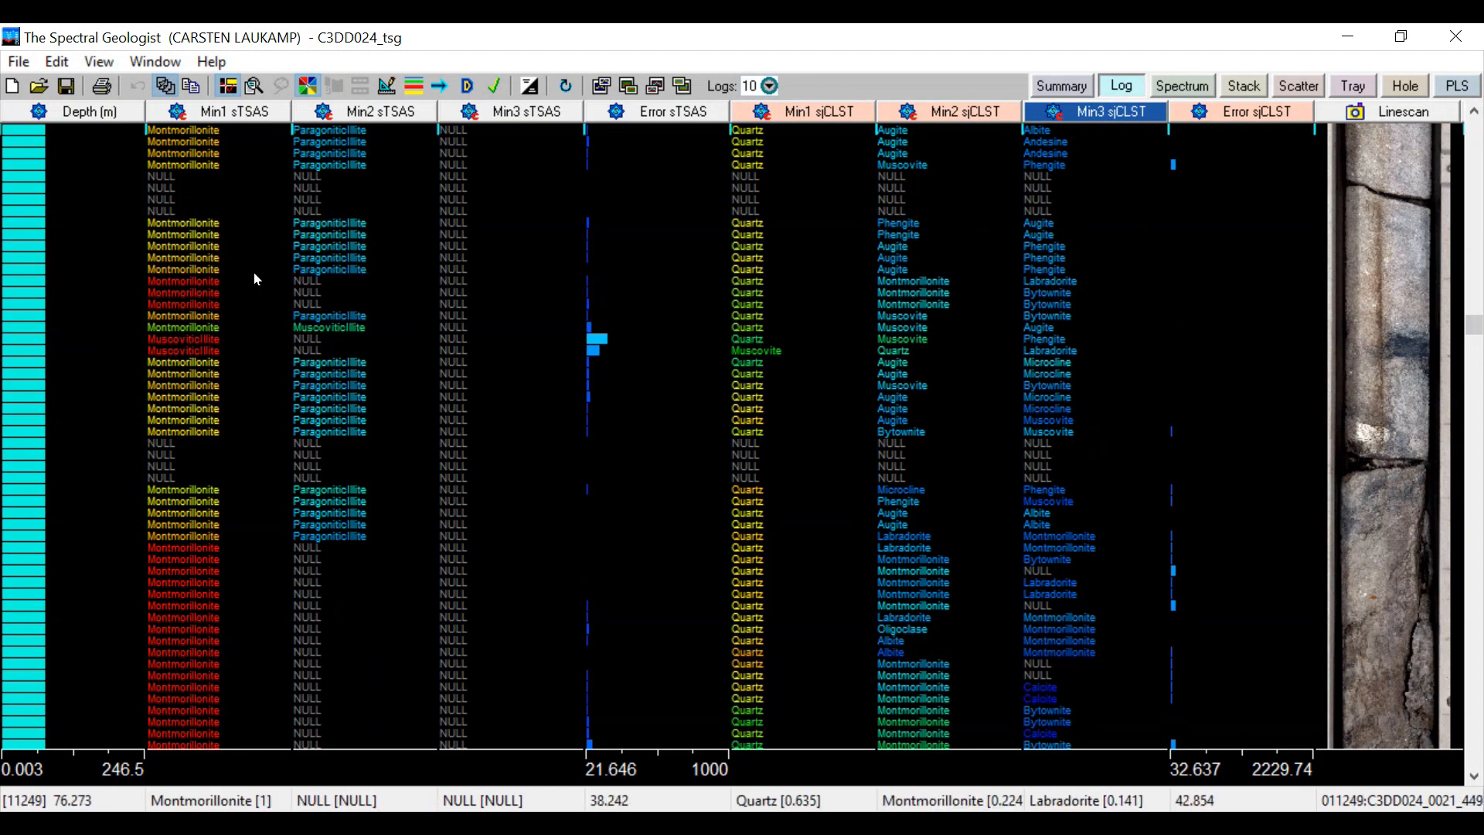
Browse the items available for plotting in the Min1 sTSAS log column, leaving the selection as it is
right_click(183, 277)
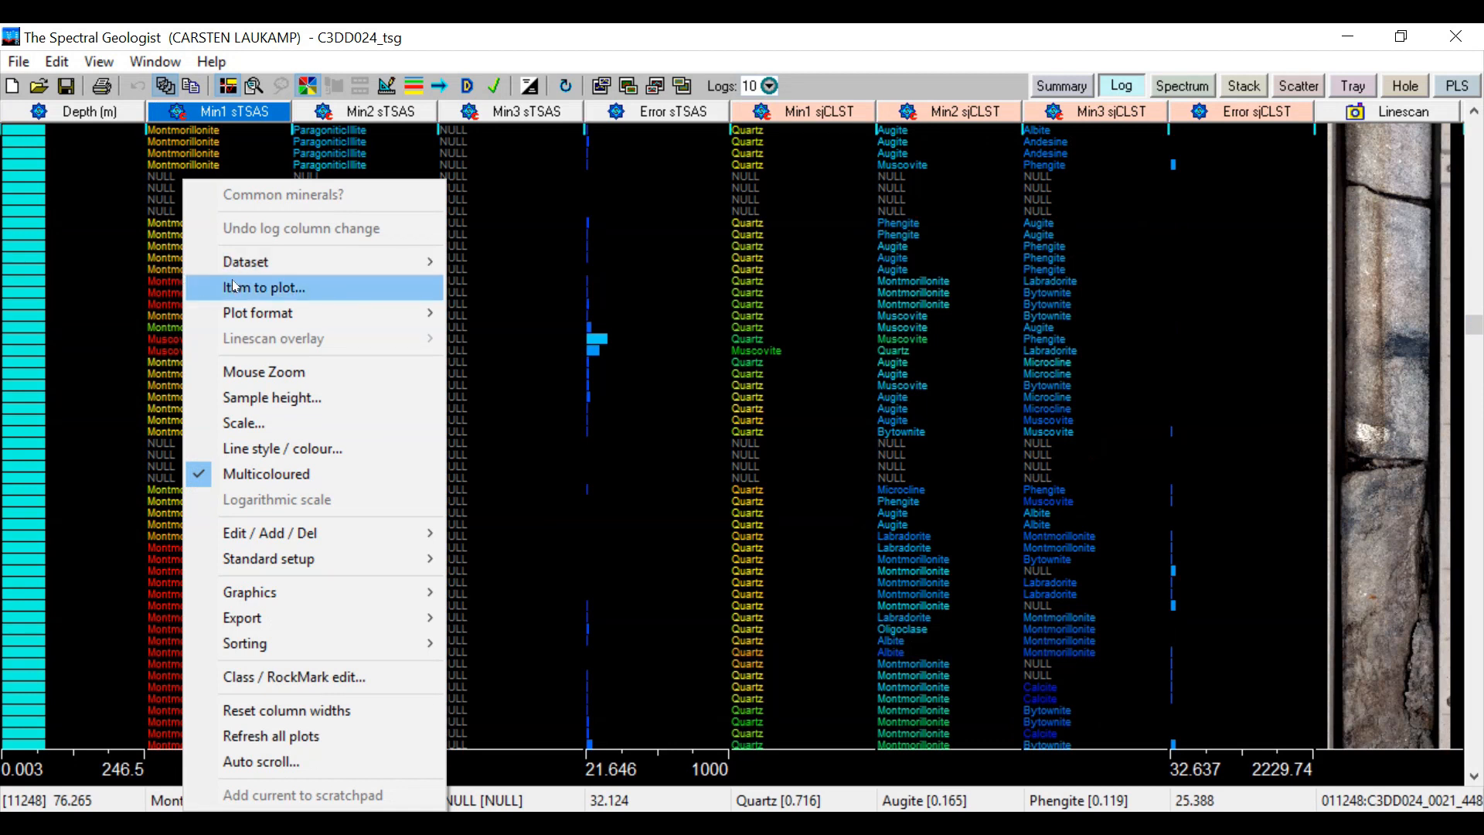
click(264, 287)
mouse_move(394, 255)
mouse_down()
mouse_move(386, 234)
mouse_move(390, 280)
mouse_up()
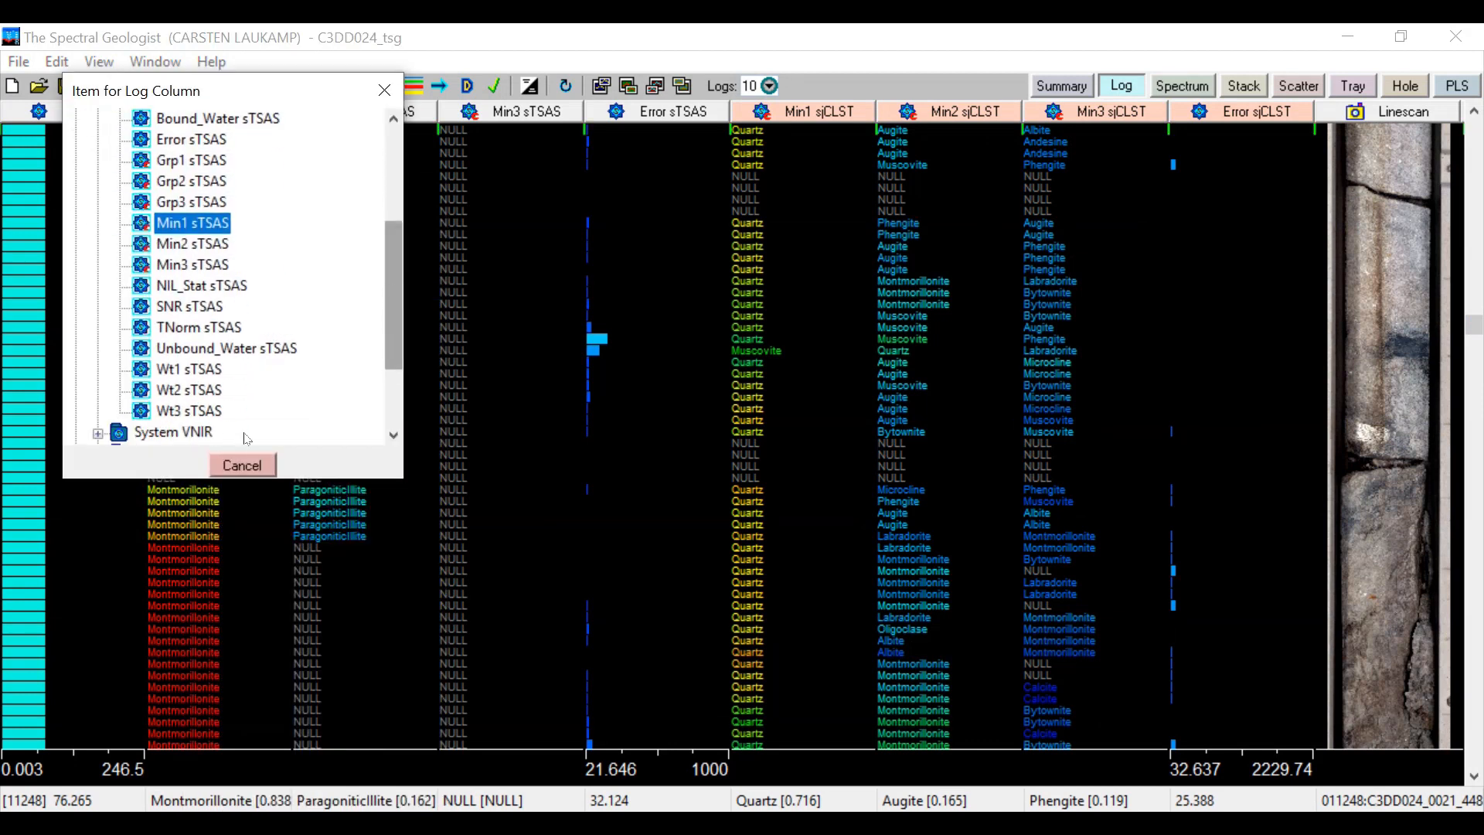
click(241, 464)
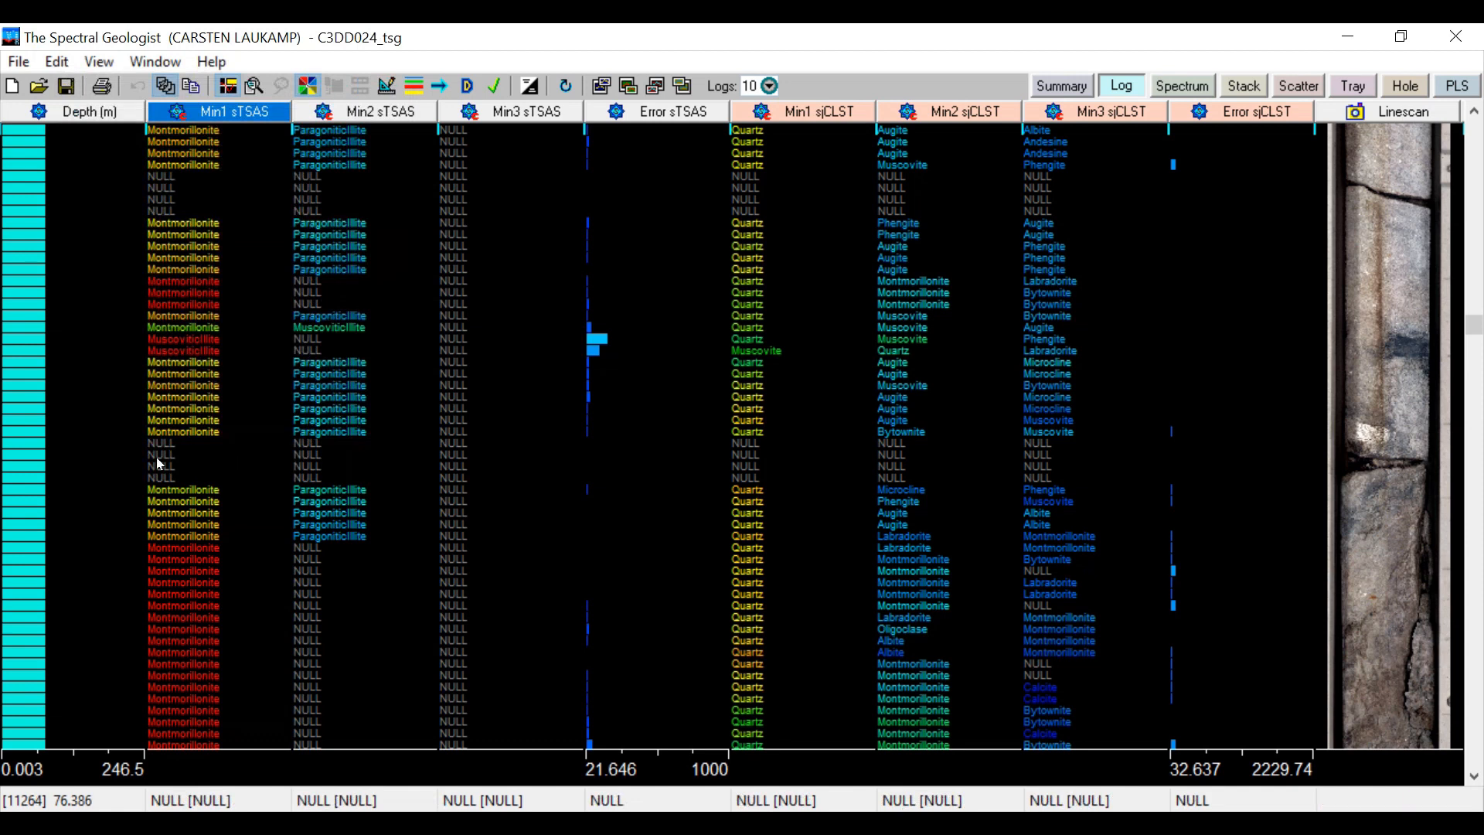
Change the Depth column's plot format so that depths are shown as text values
right_click(64, 422)
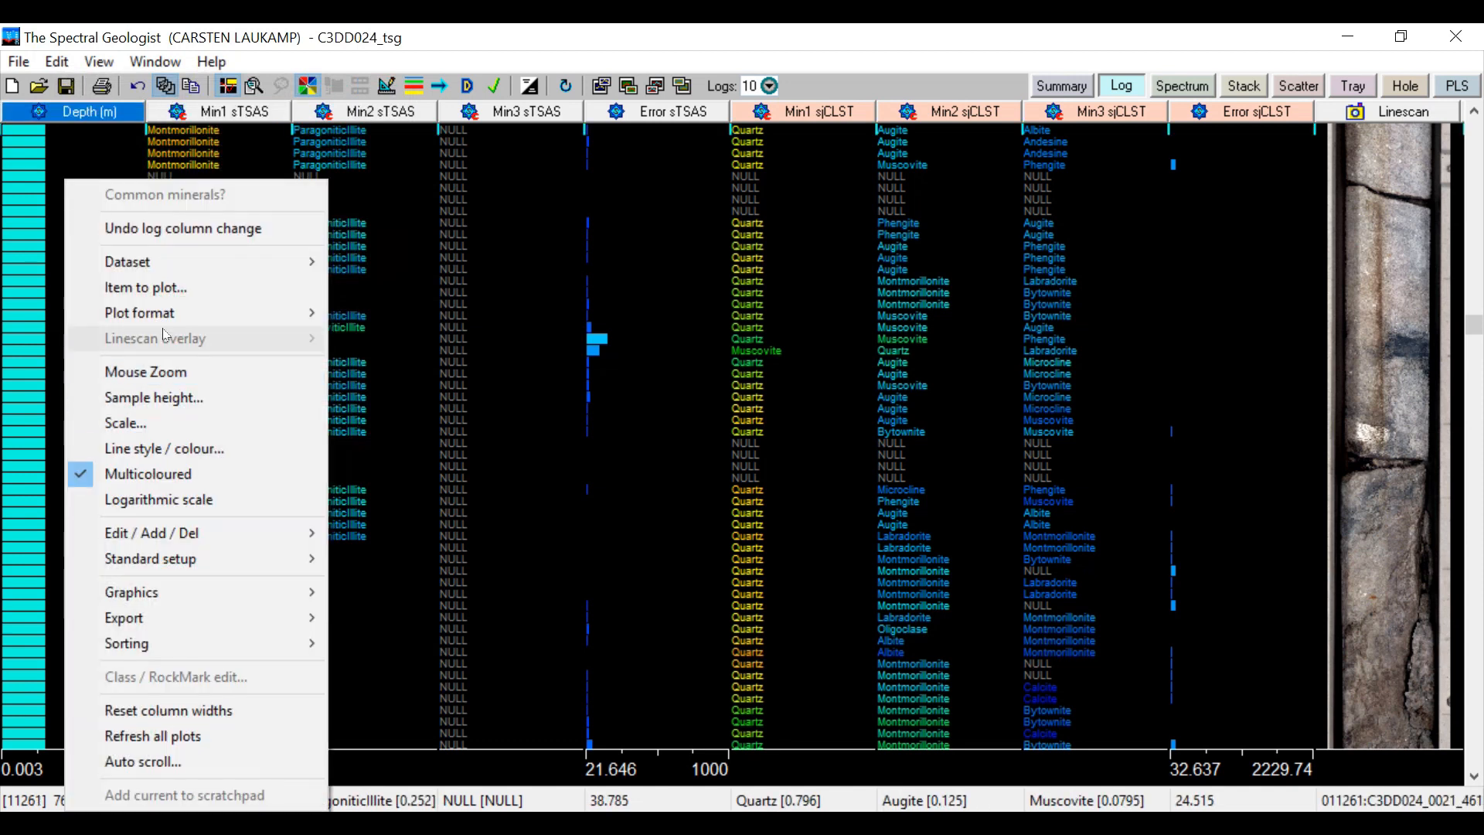
mouse_move(183, 305)
click(389, 359)
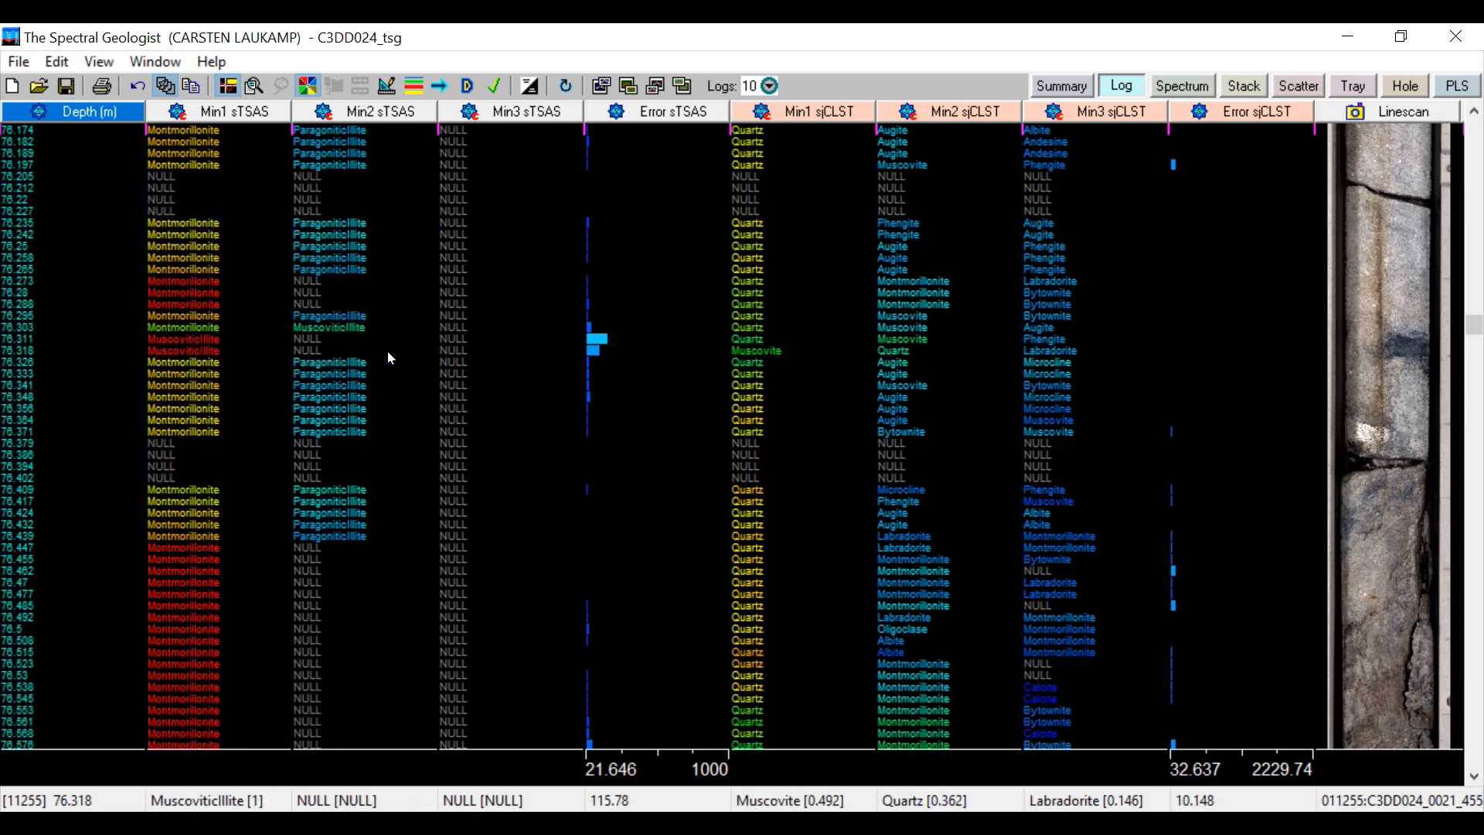
Check the setting for the number of log columns and close it without changes
right_click(389, 358)
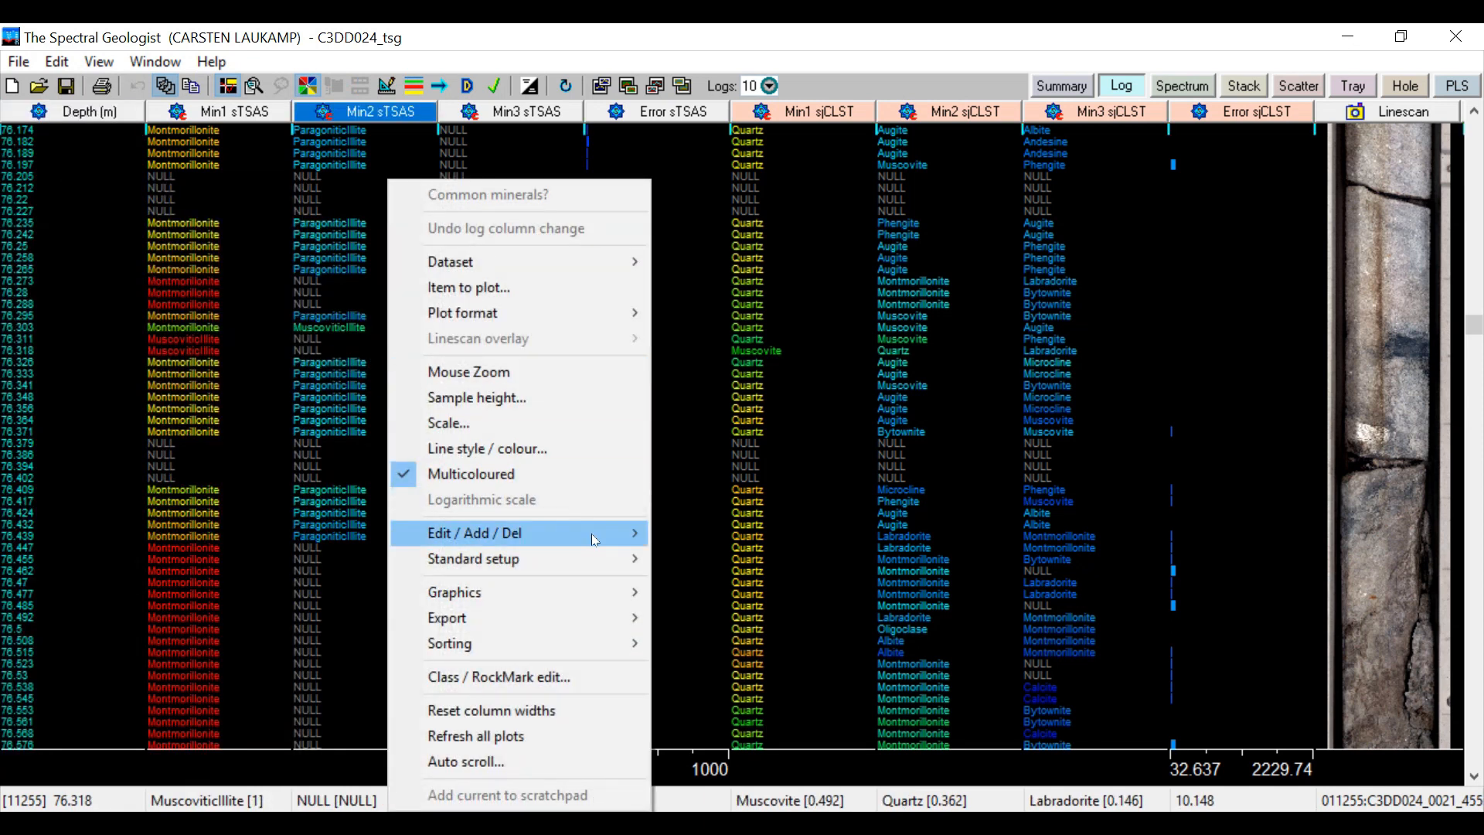
mouse_move(591, 534)
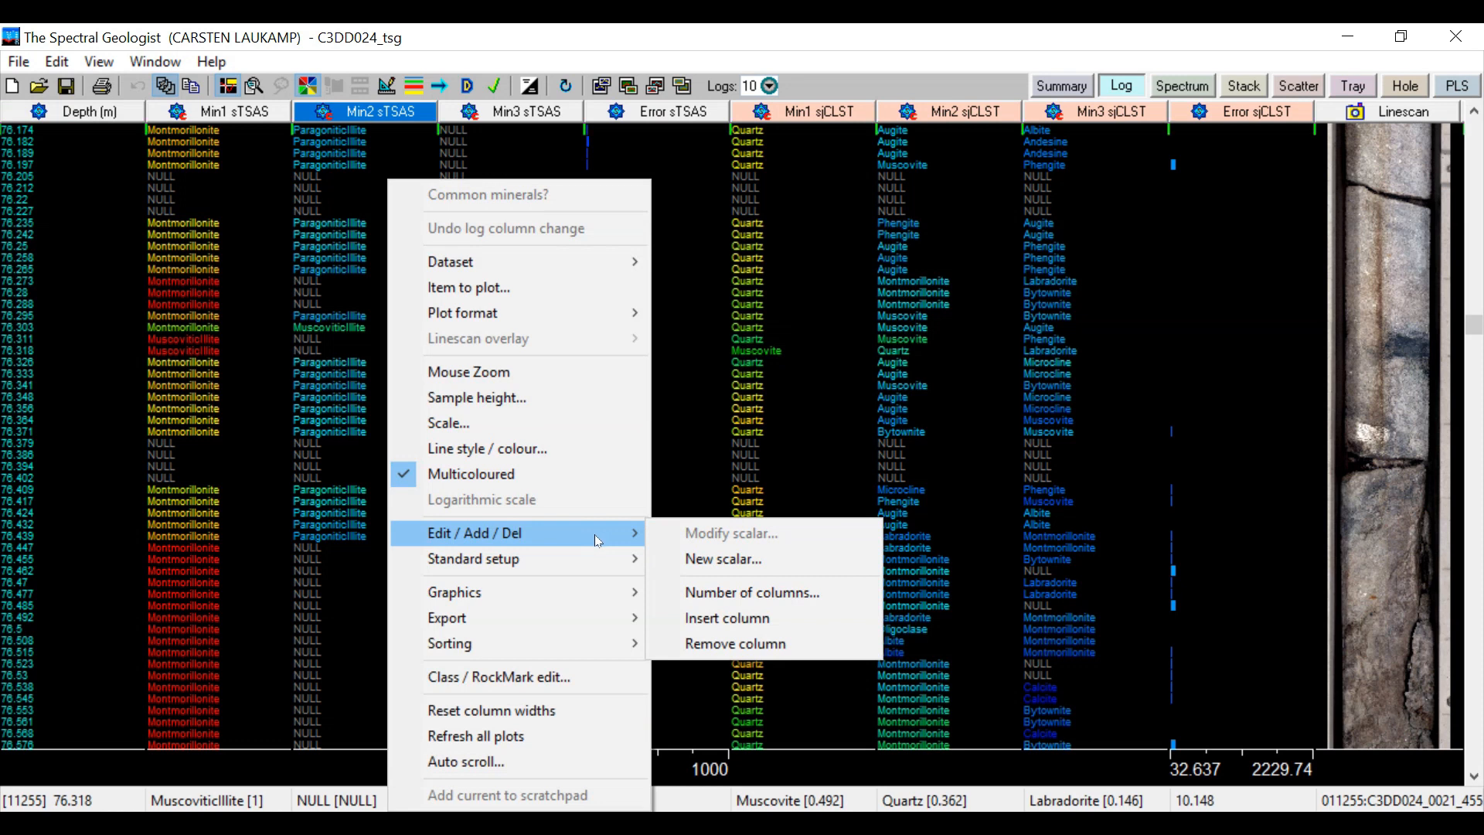
click(724, 592)
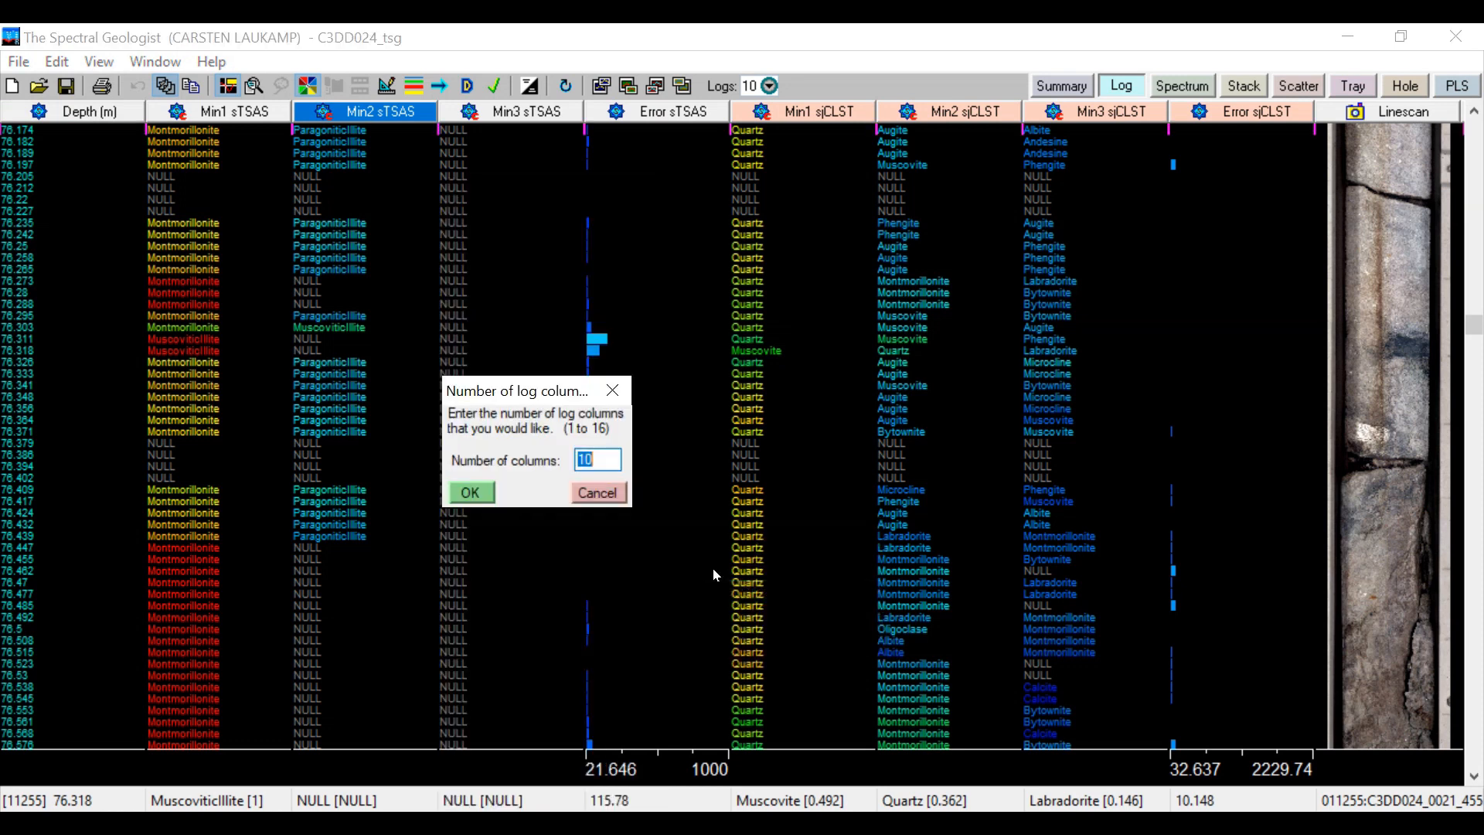
click(593, 493)
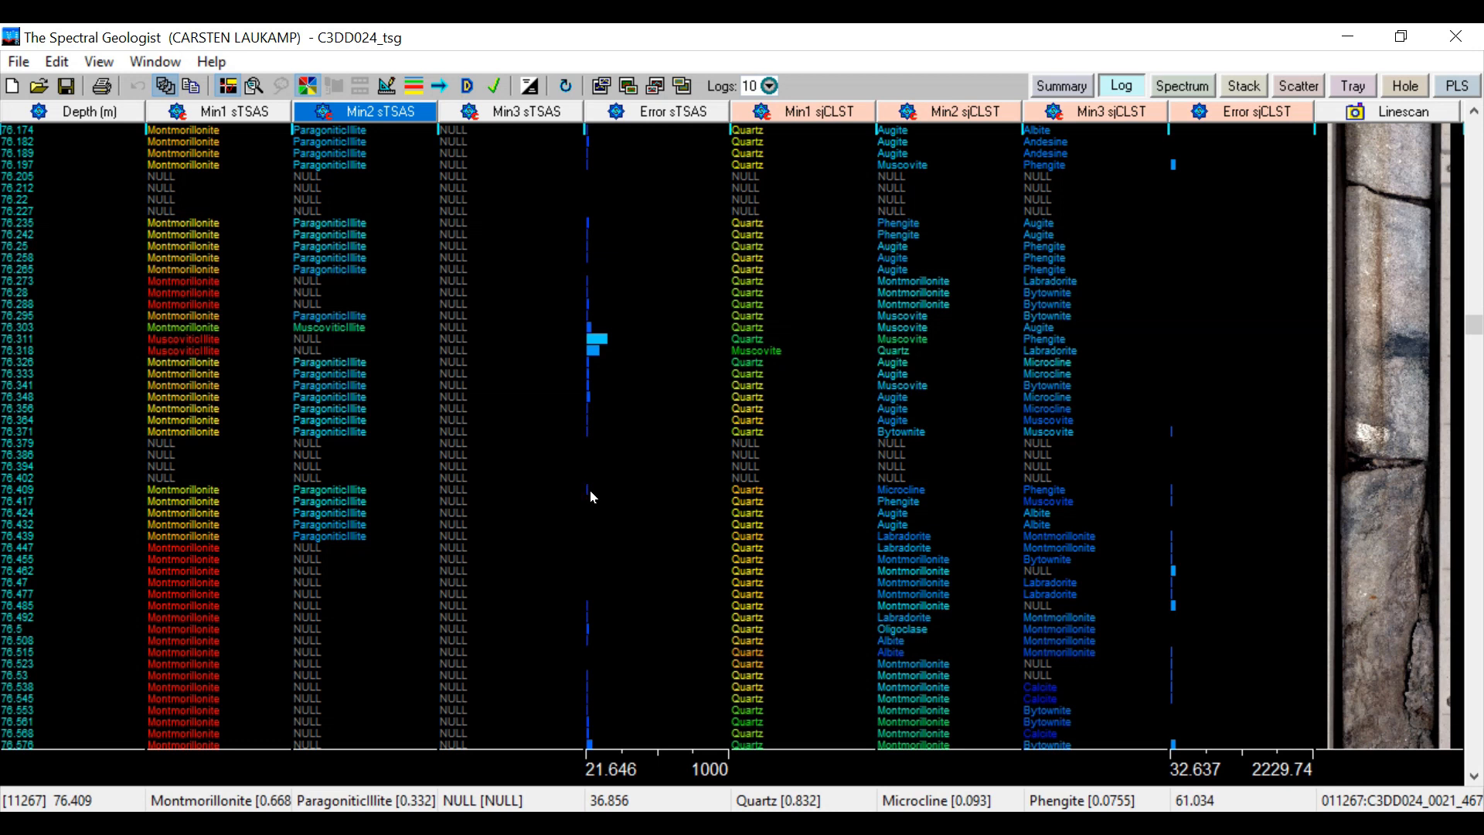
Export the scalars shown in the log to a CSV file named Greenbusheslog
click(25, 63)
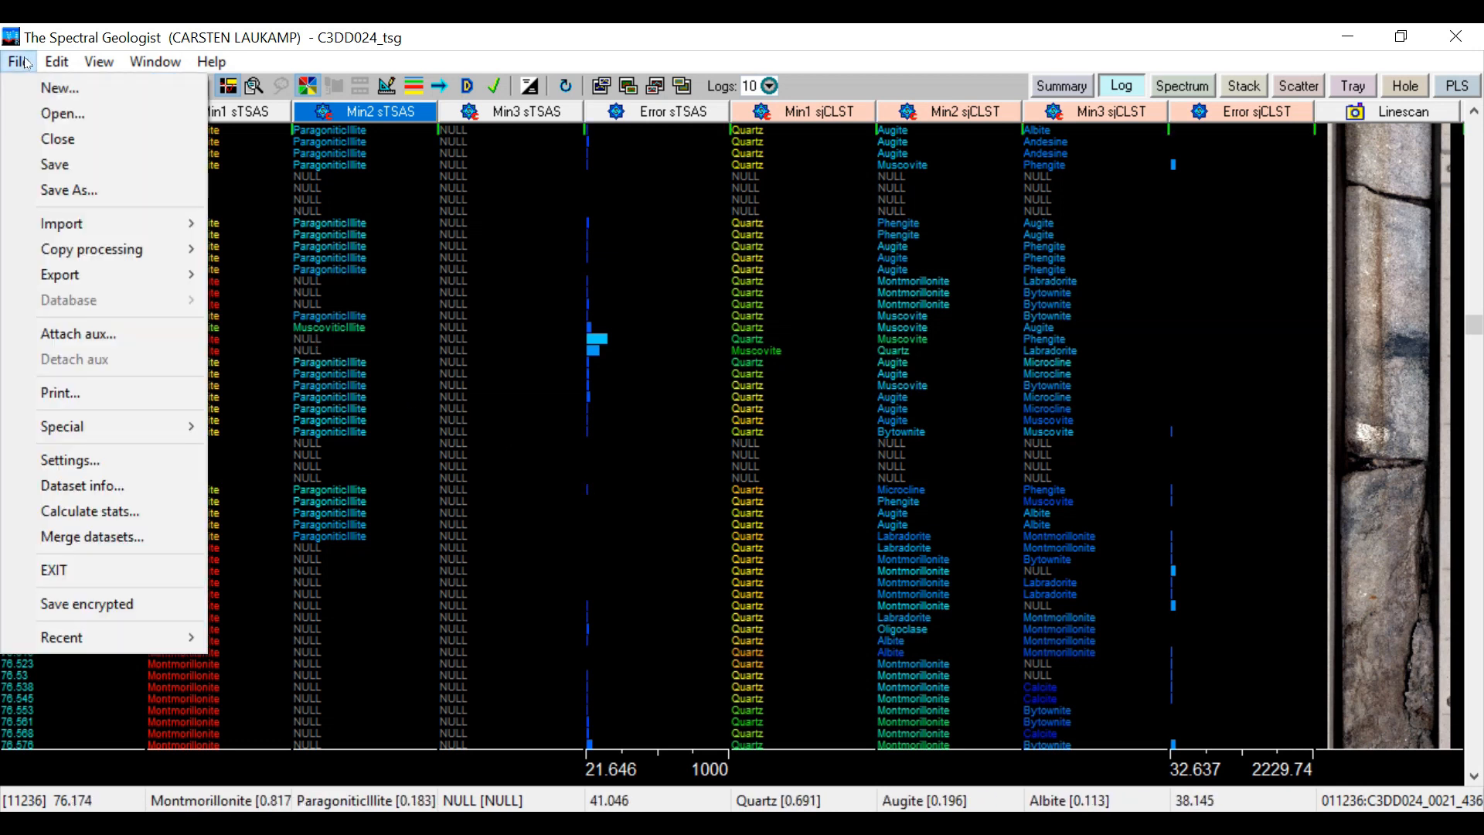
mouse_move(159, 270)
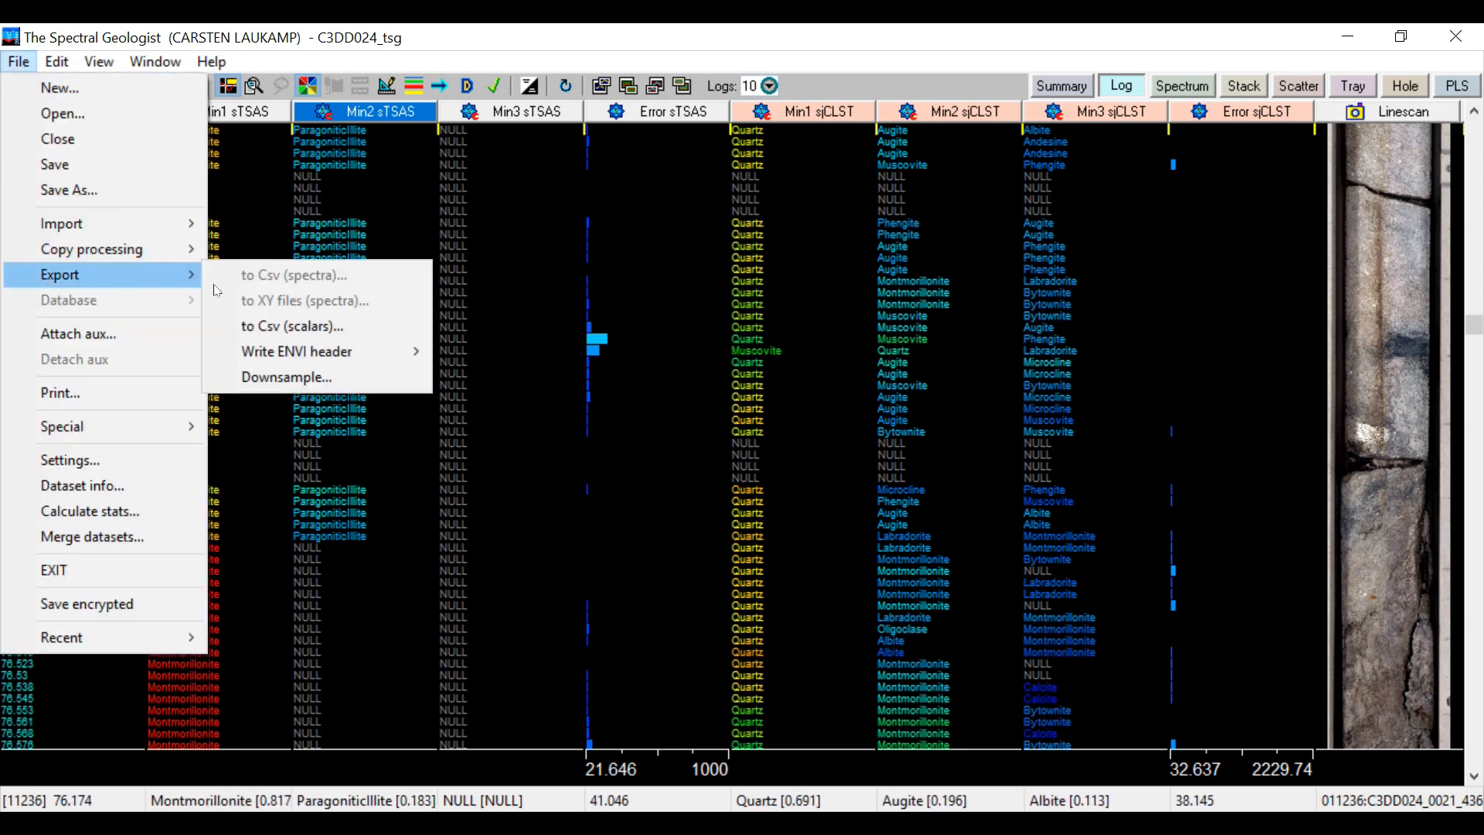
click(318, 326)
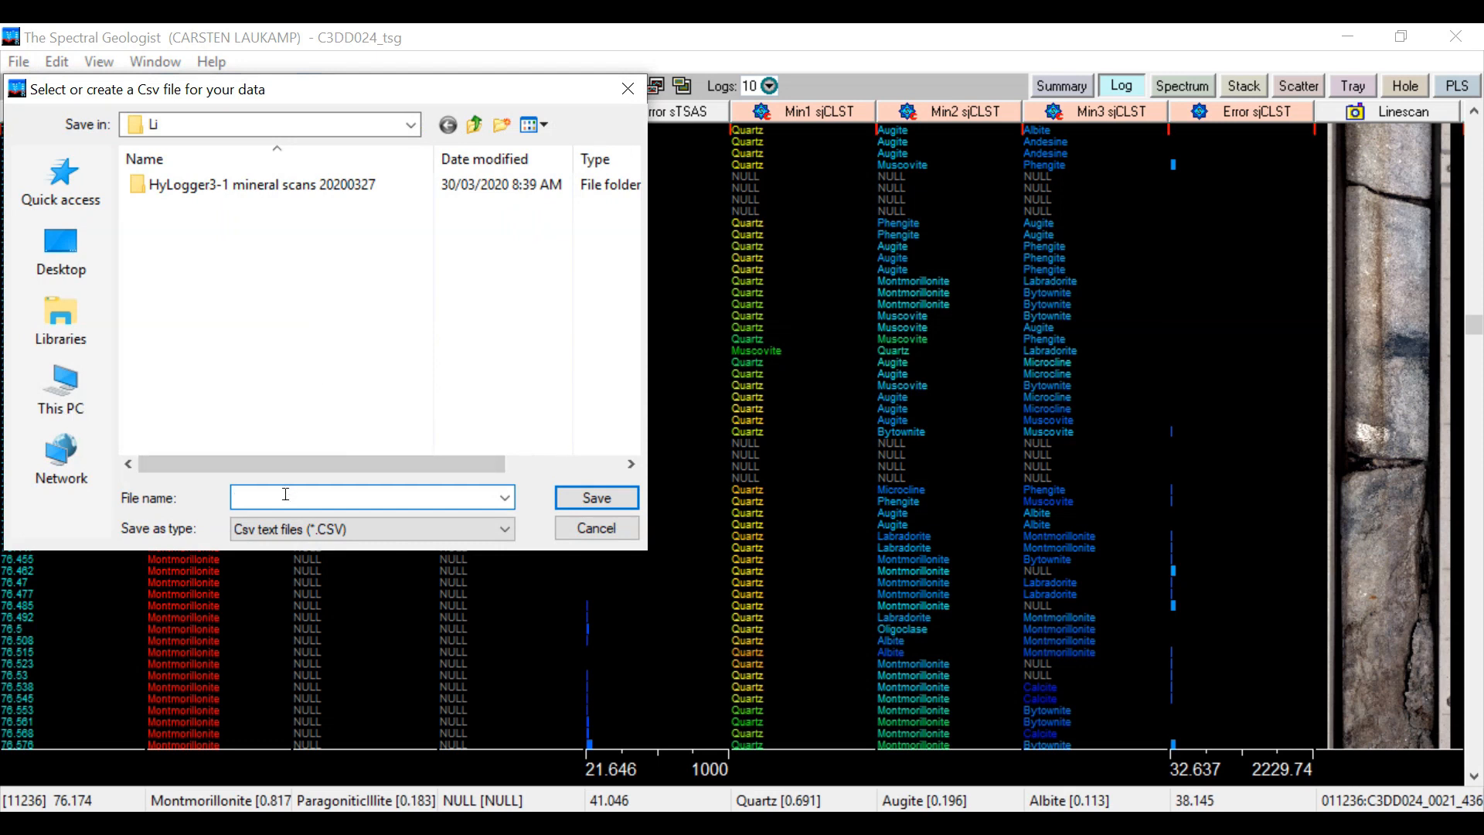
text(Greenbusheslog)
click(595, 504)
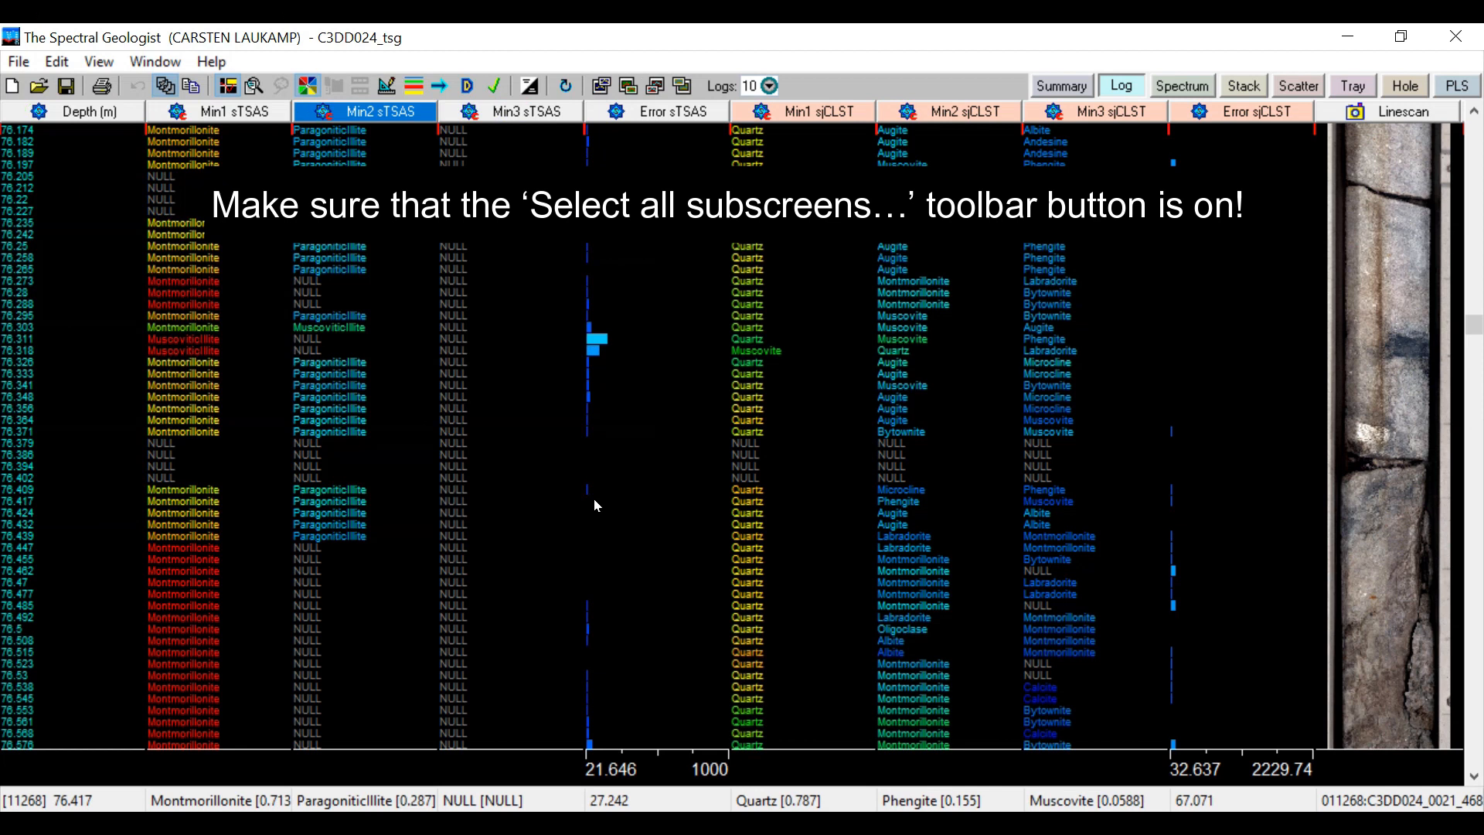
Switch to the Spectrum view and look through individual reflectance spectra from the first tray, ending on sample 13
click(1180, 86)
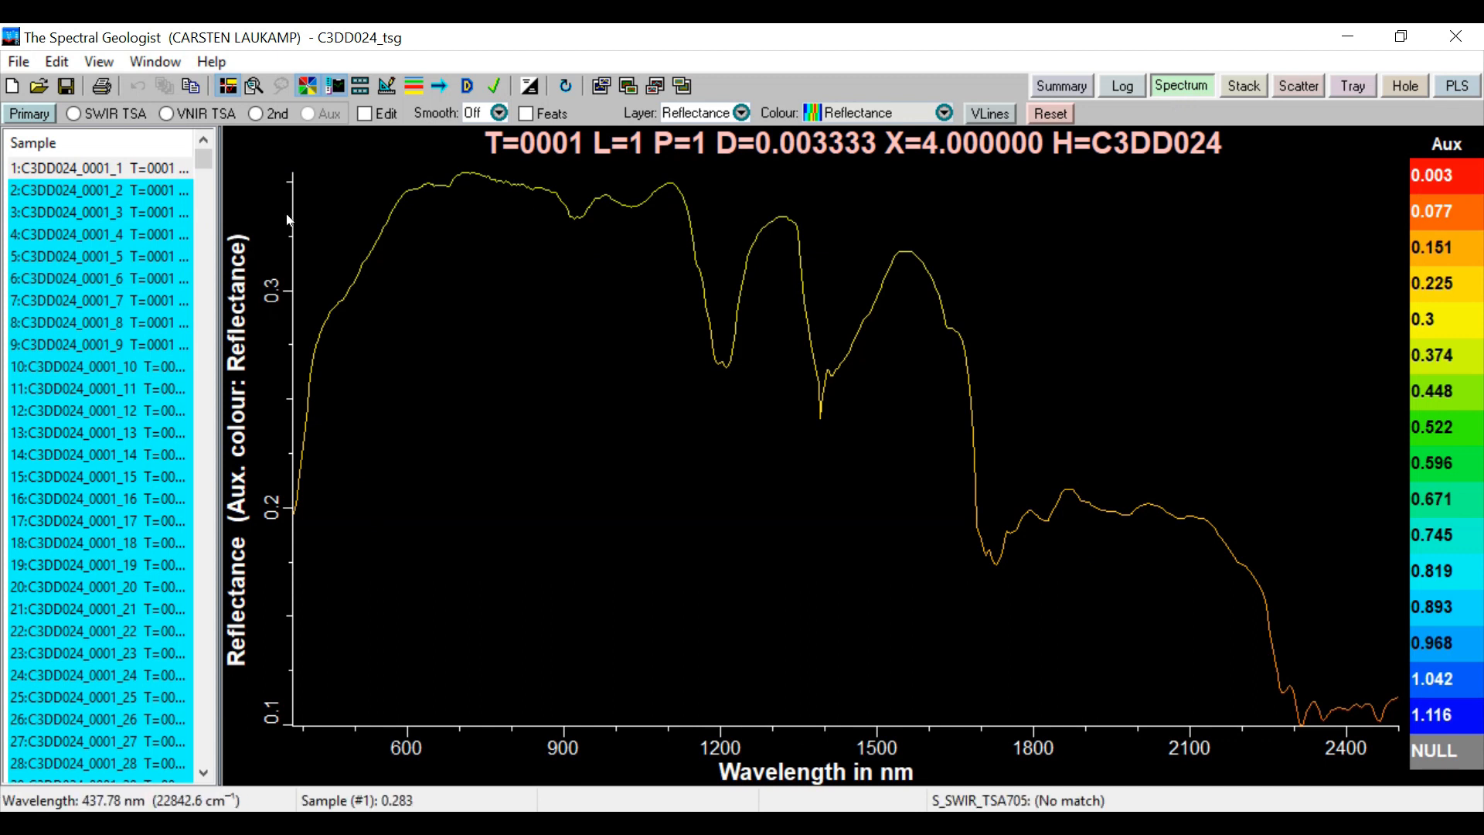
click(136, 186)
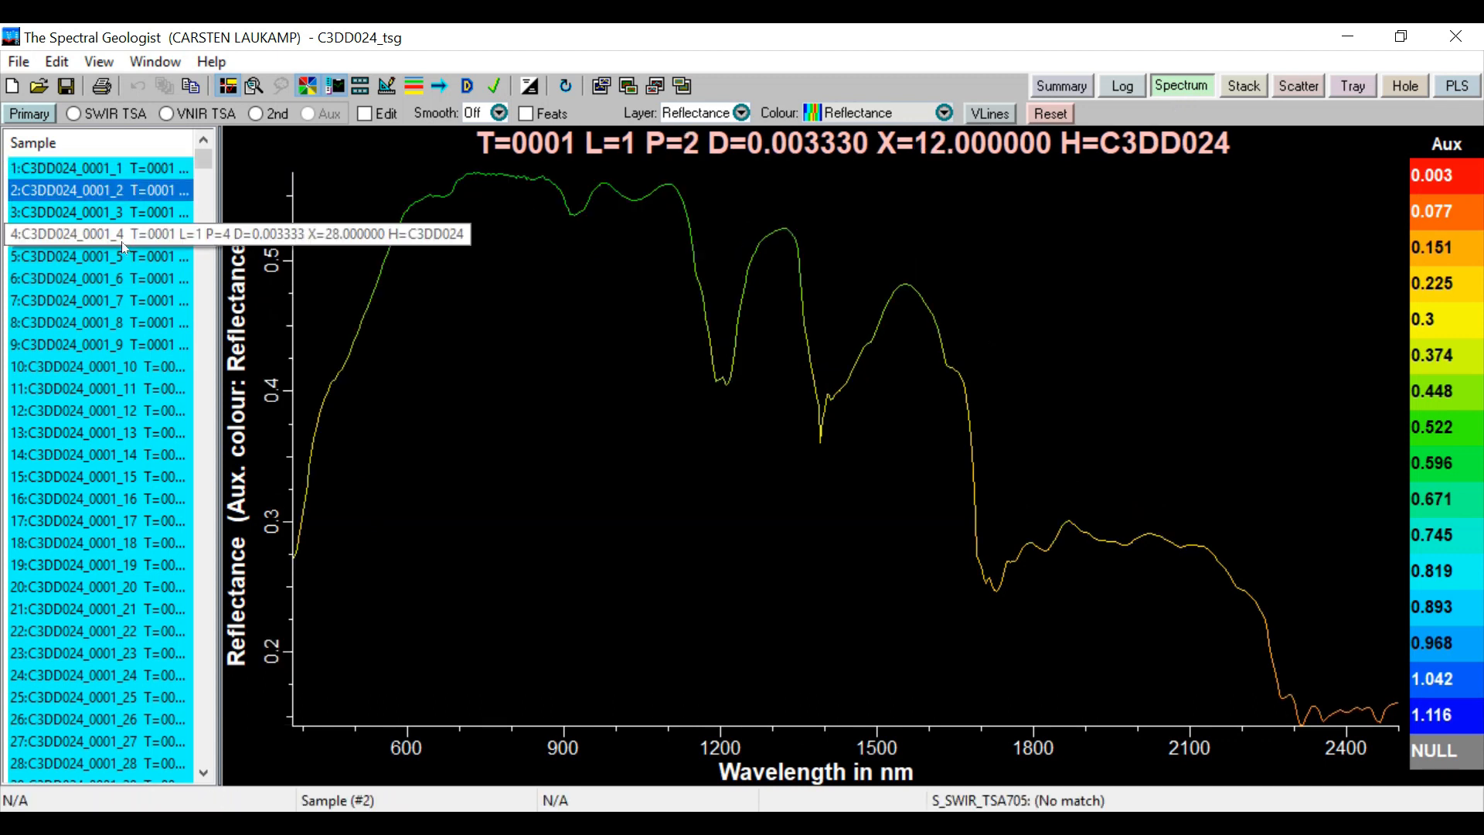
click(122, 238)
click(105, 343)
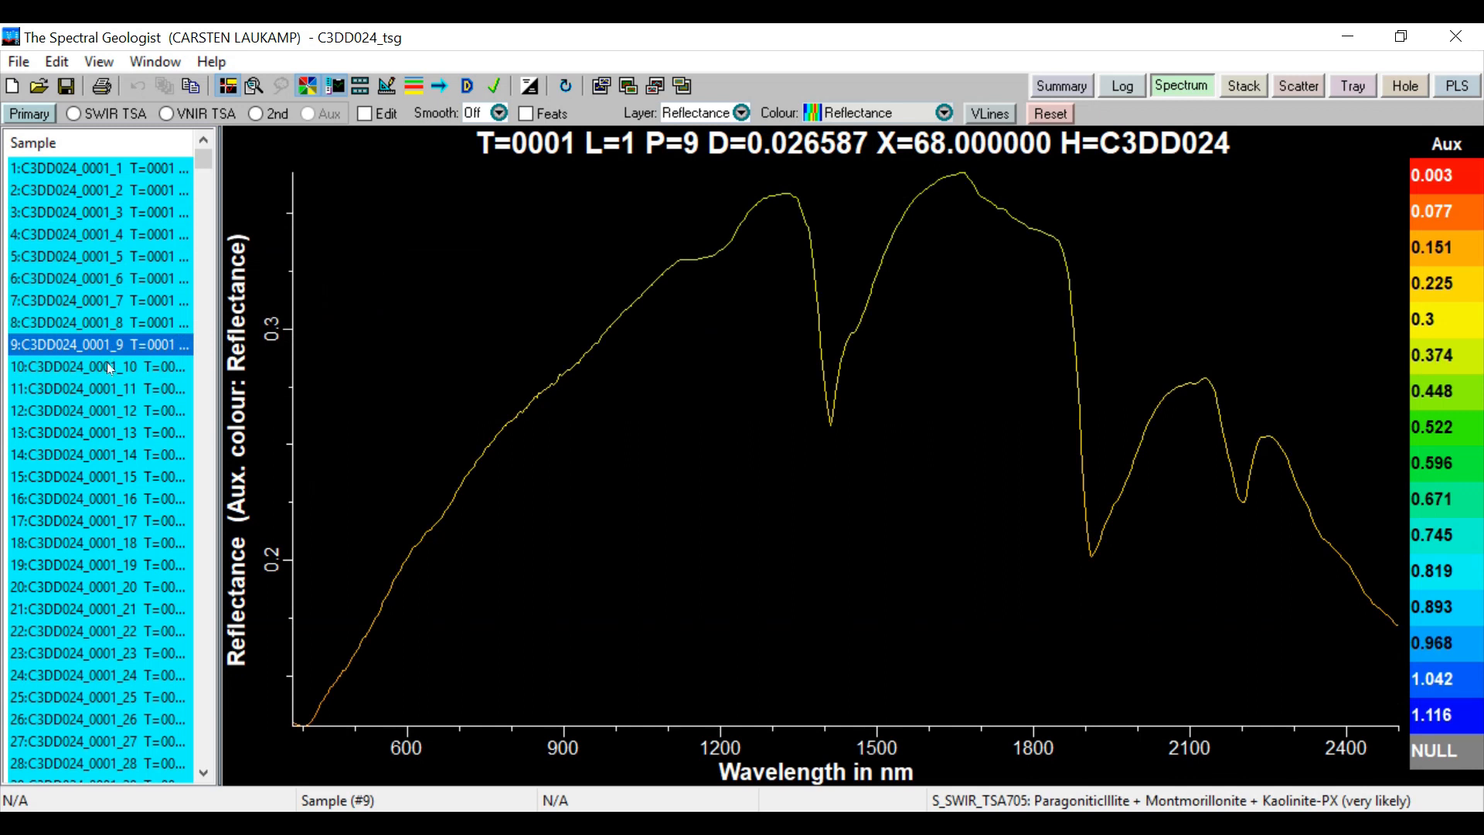
click(111, 369)
click(109, 410)
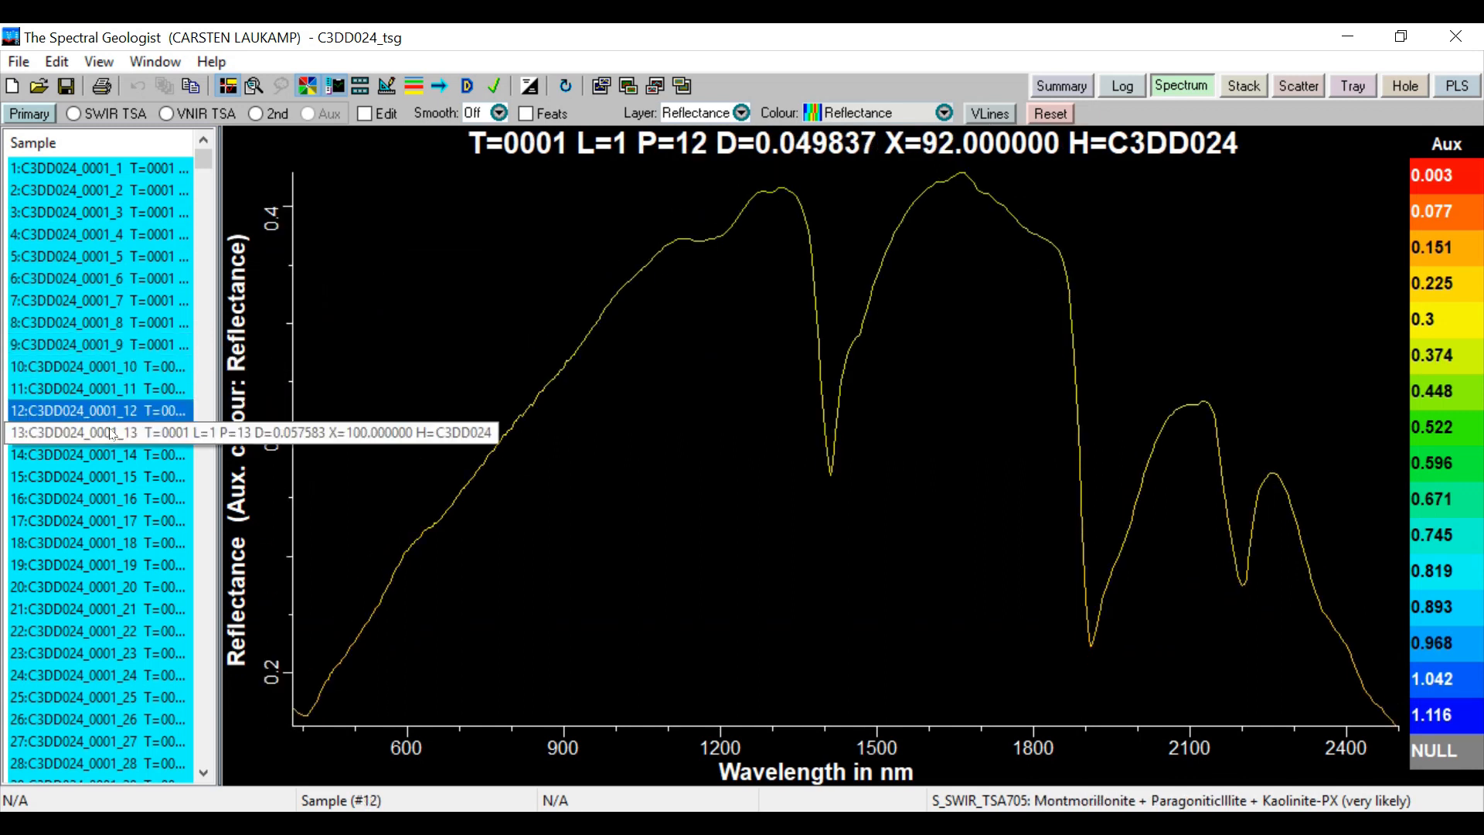
click(109, 433)
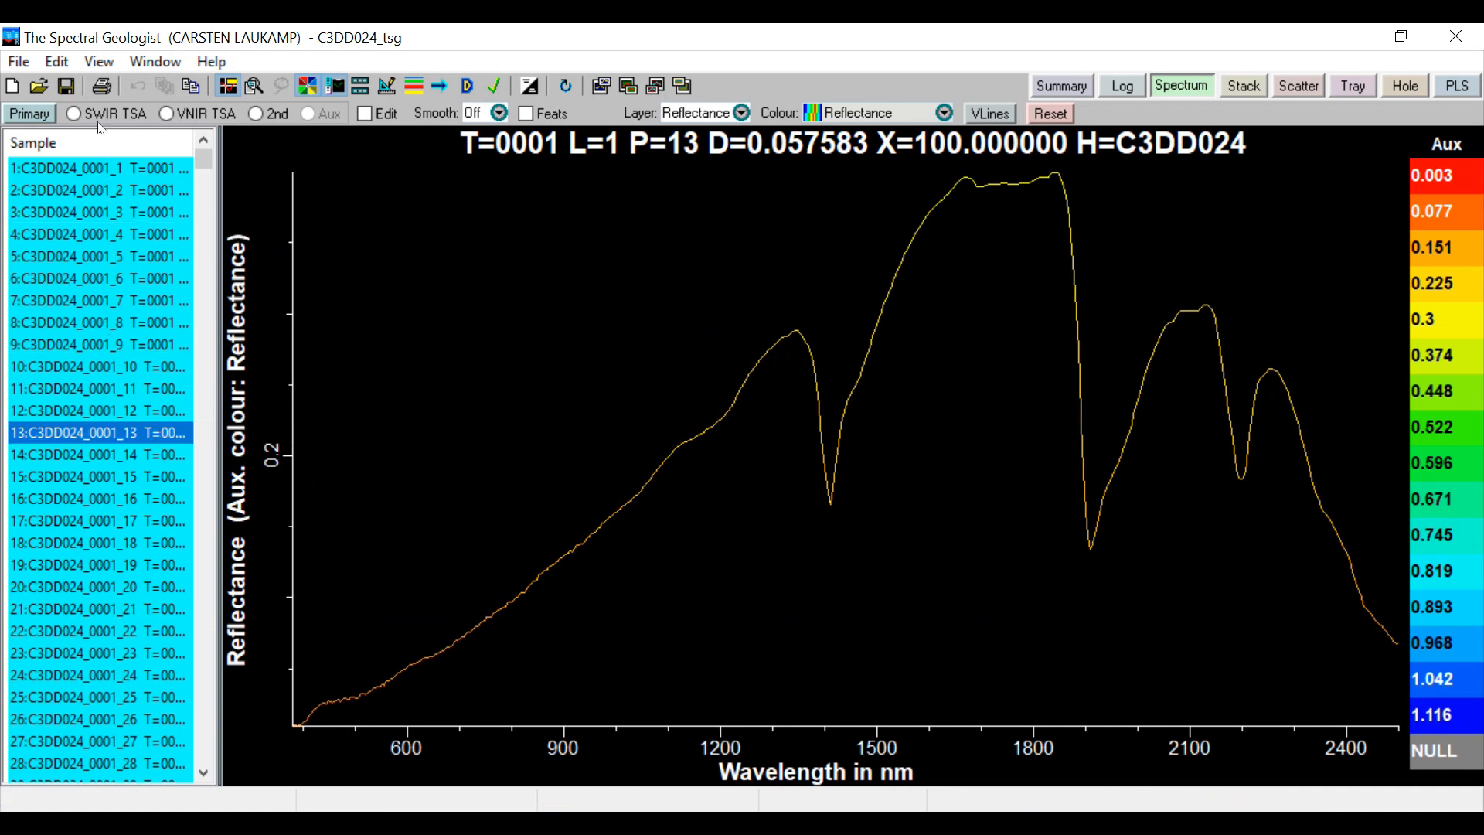
Overlay the SWIR TSA reference library on sample 13, comparing the second Muscovite, Paragonite and first Phengite spectra
click(72, 113)
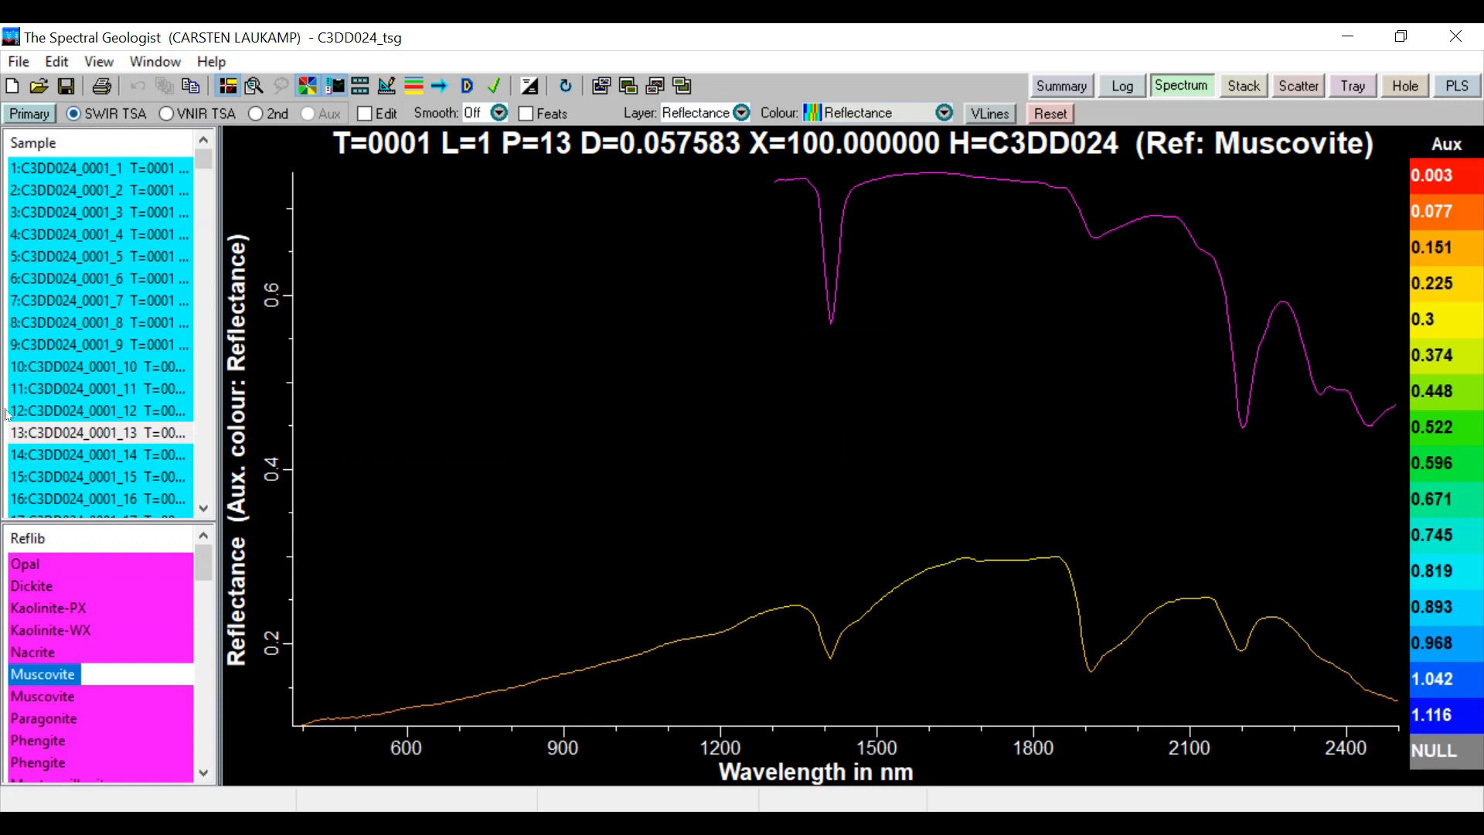
click(48, 695)
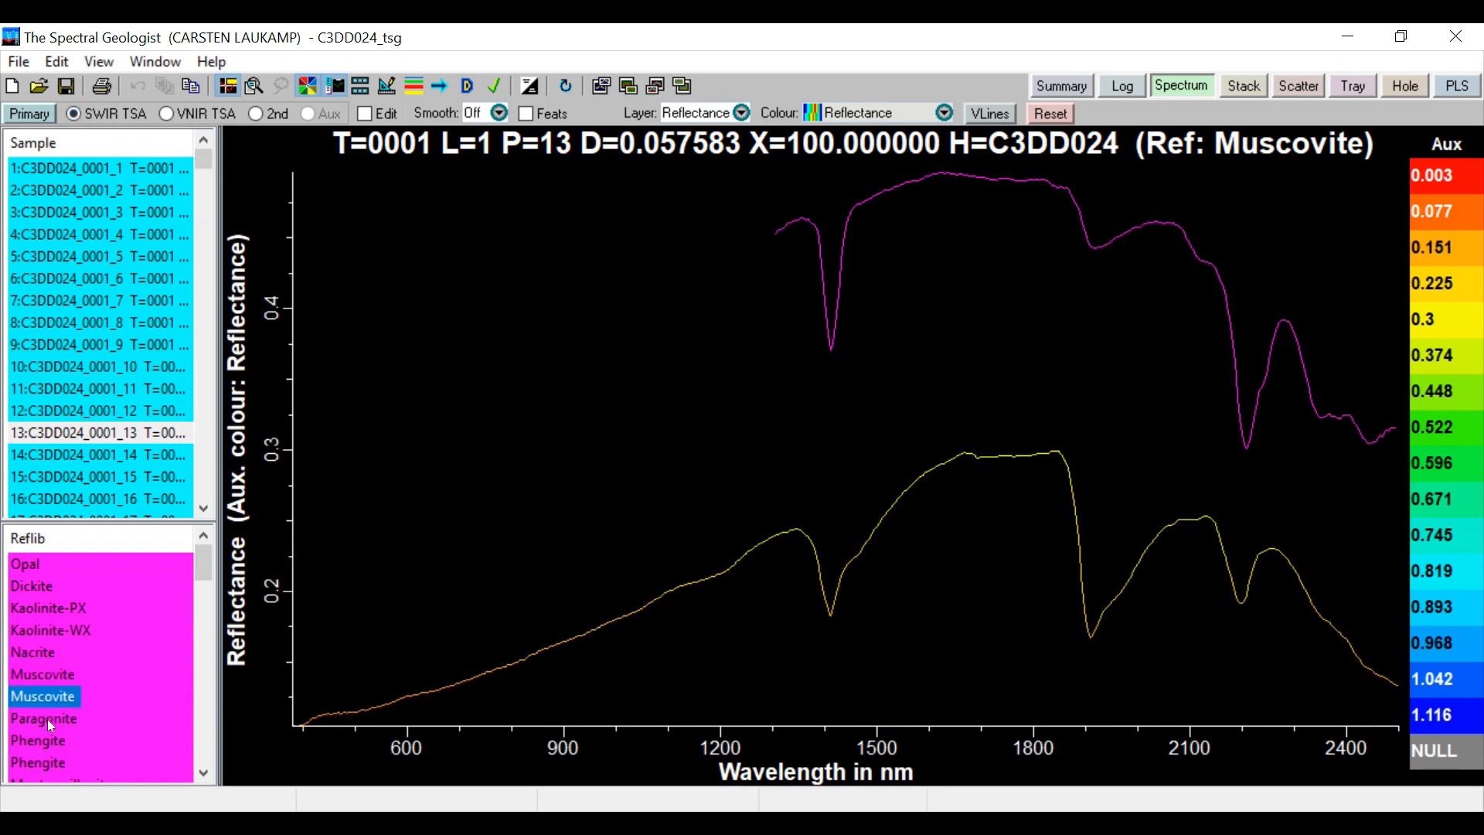
click(48, 719)
click(44, 740)
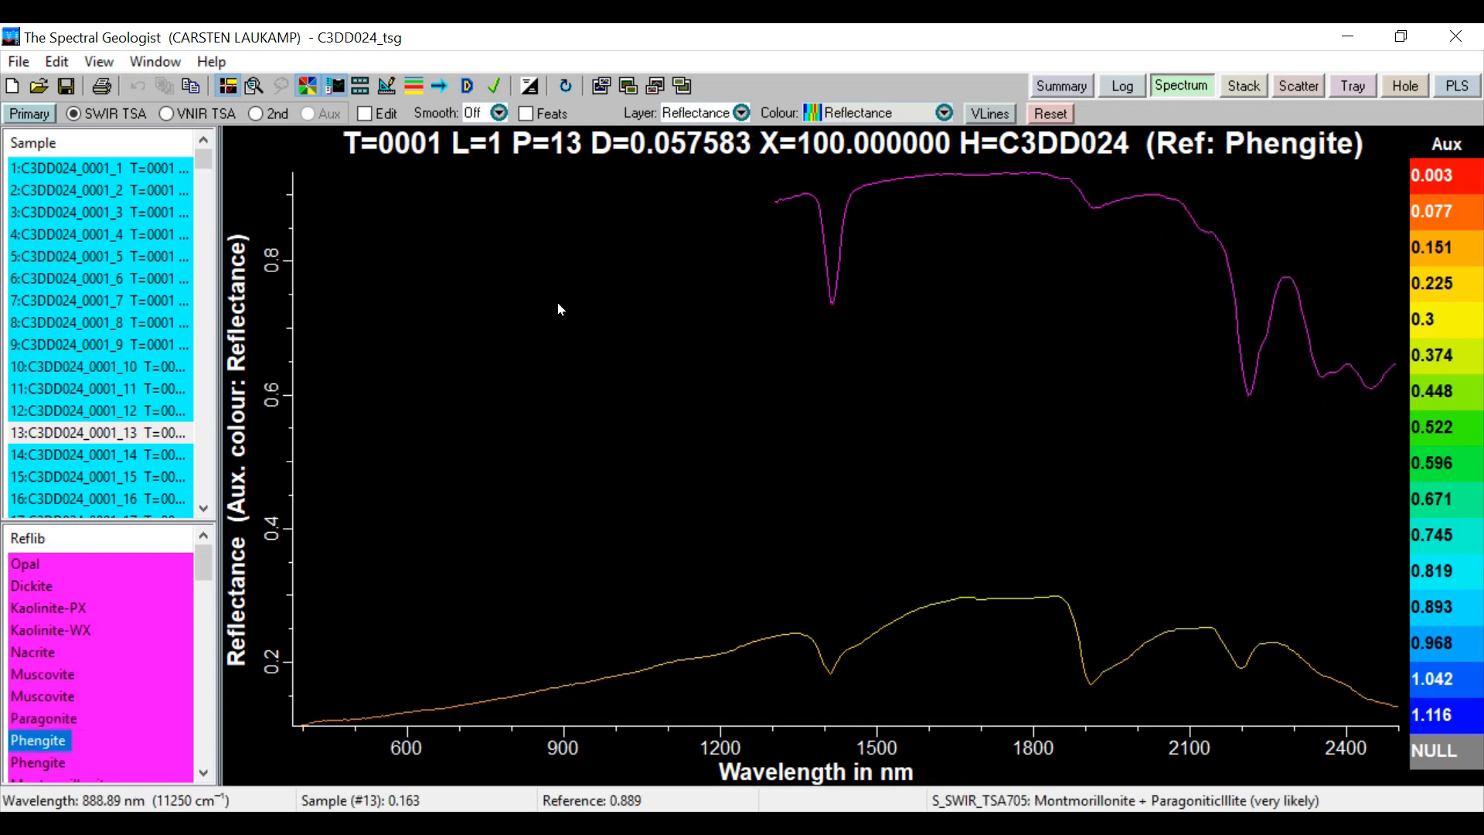
Change the displayed spectral layer to HullQuot, then Norm. Refl., and finally Deriv1
click(740, 113)
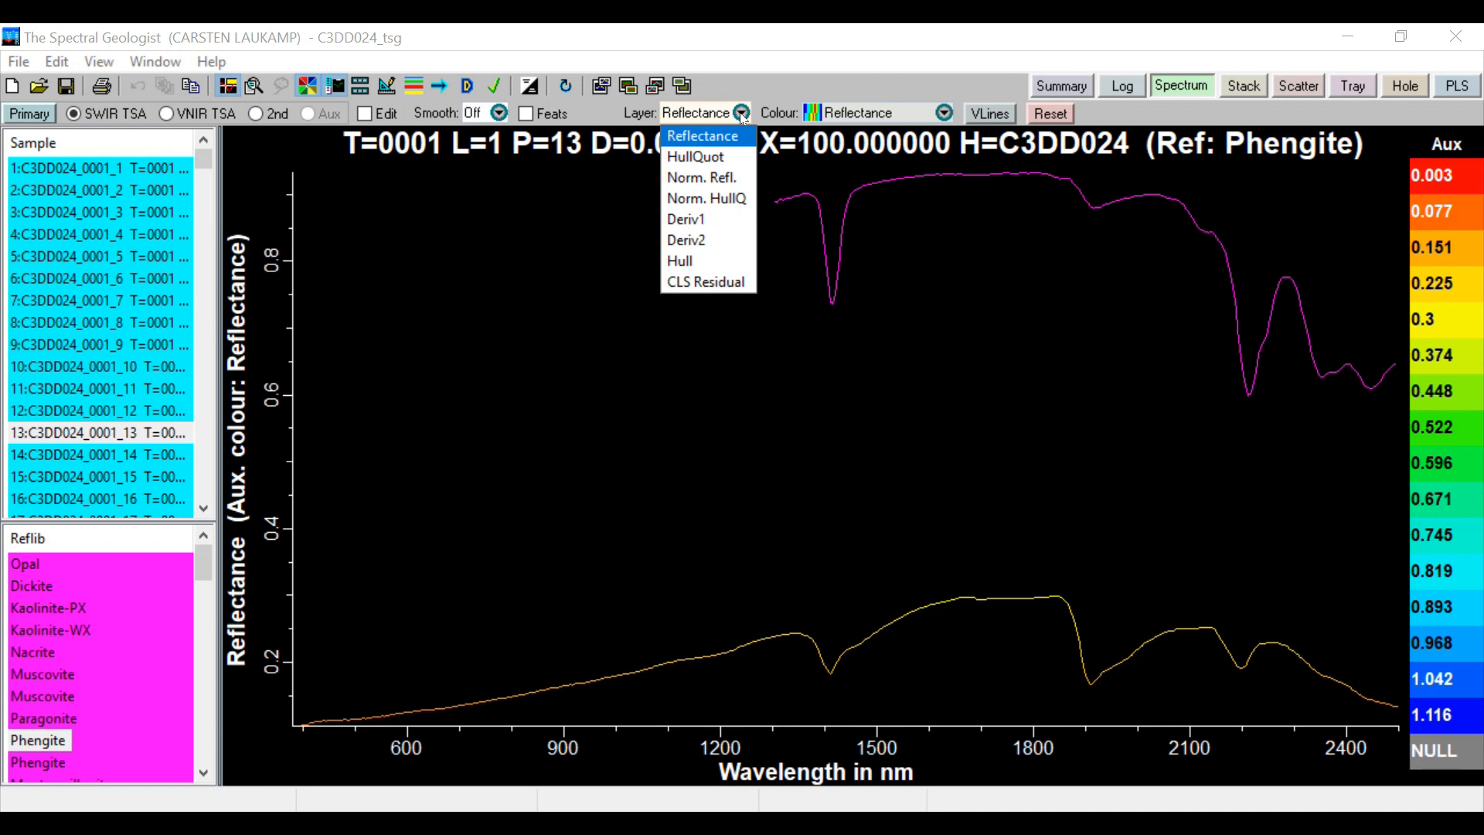
click(710, 157)
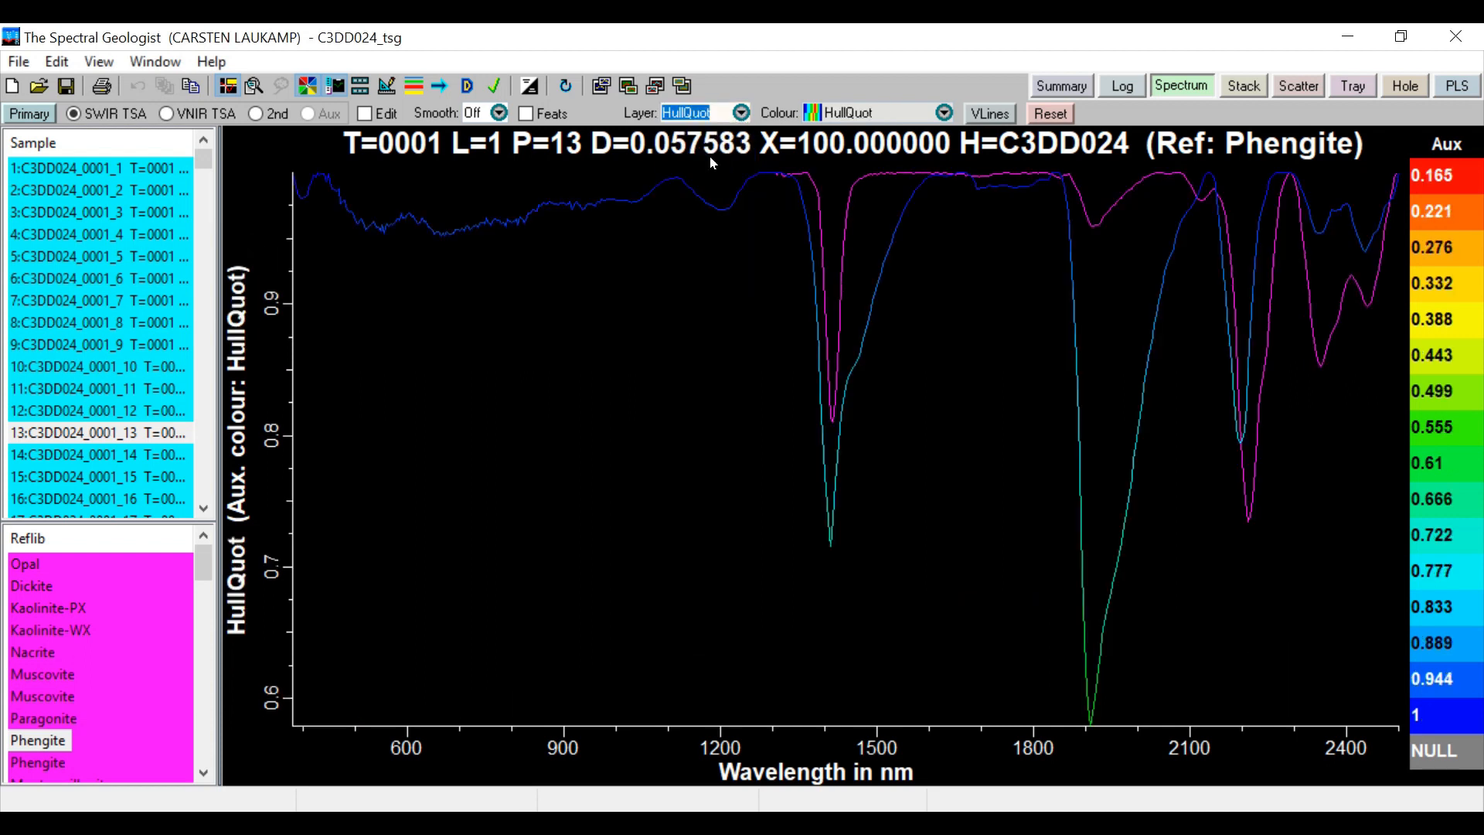
click(740, 112)
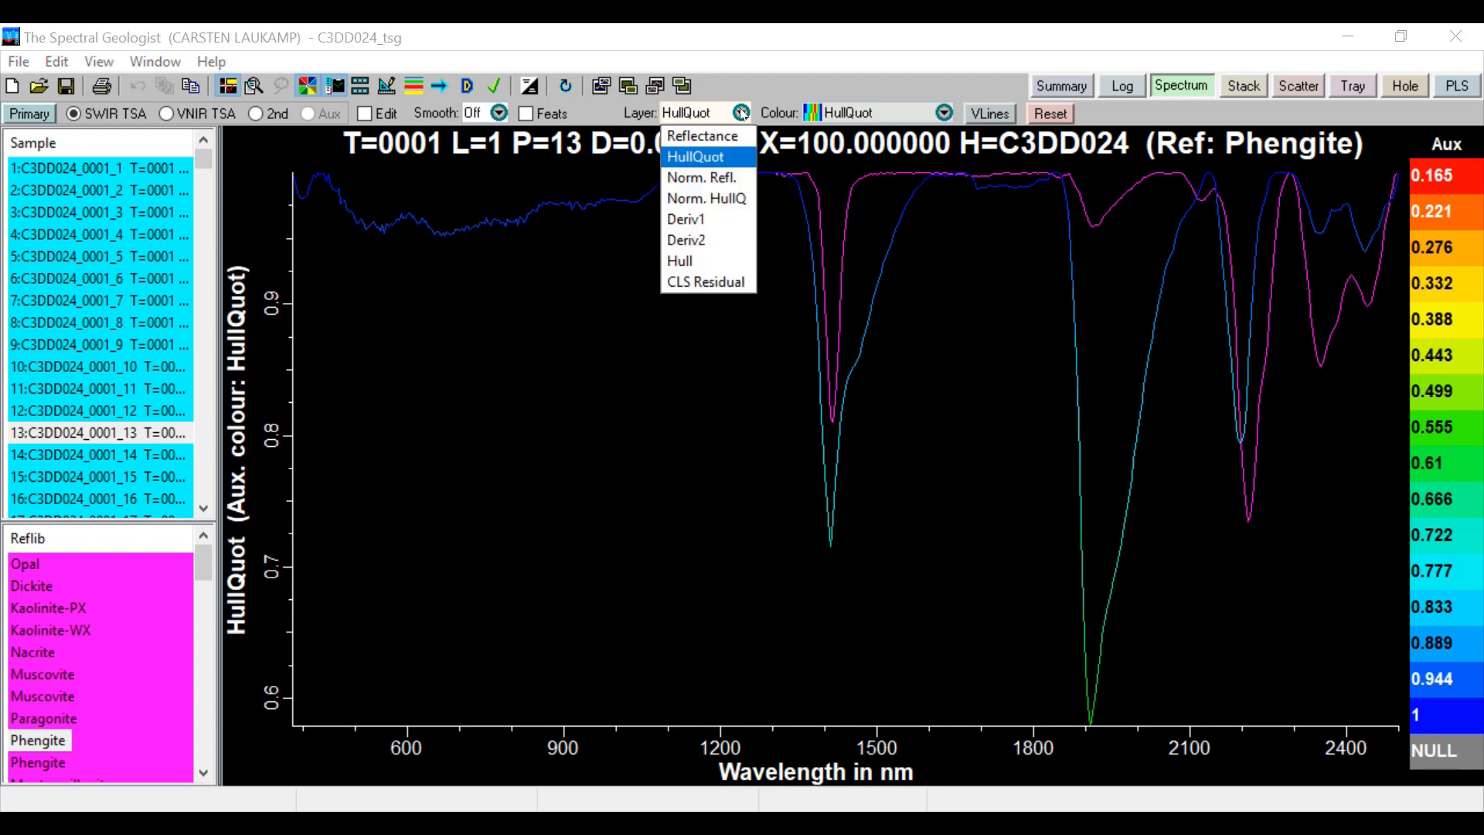
click(702, 175)
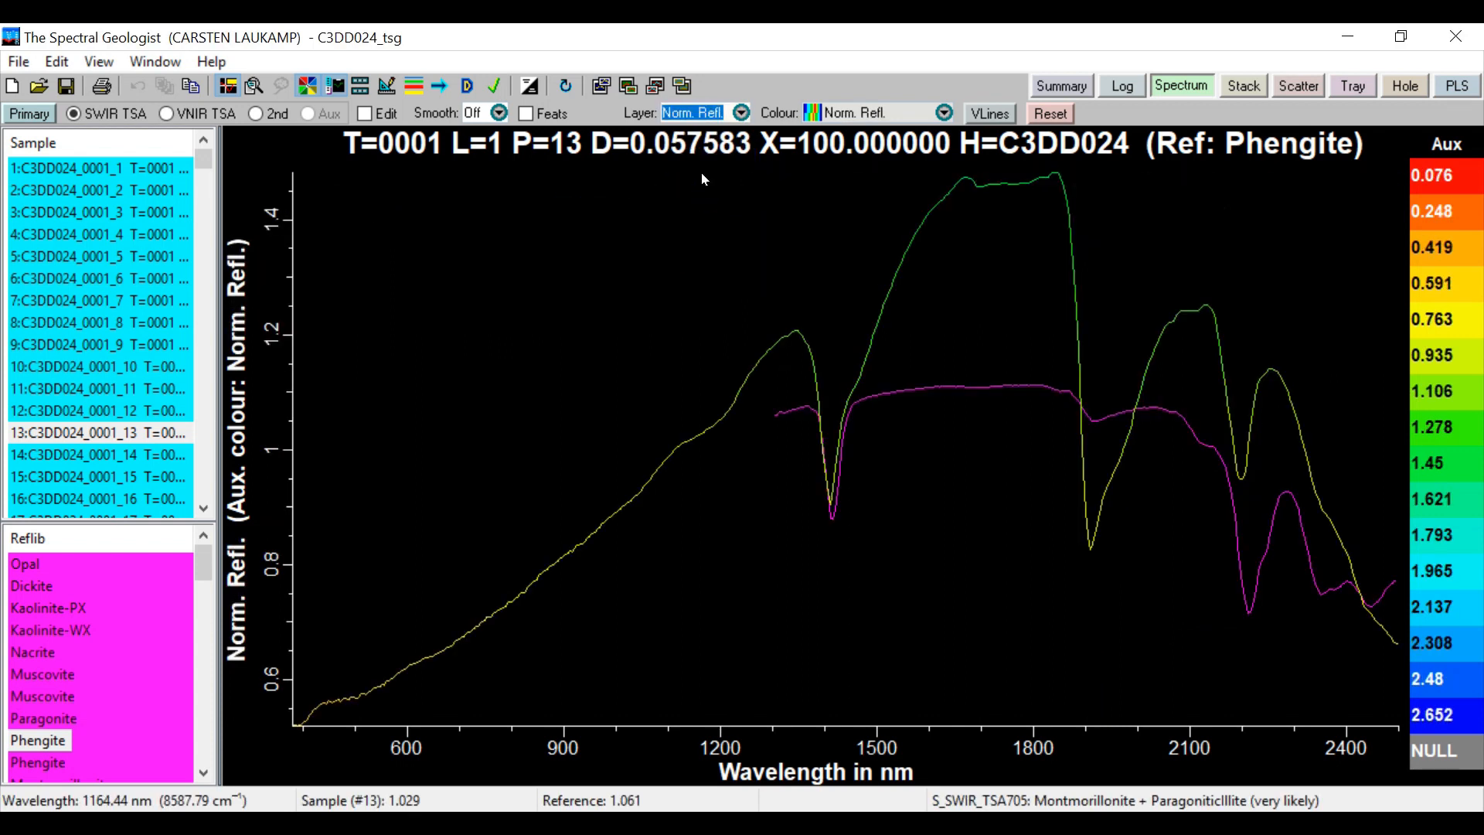
click(741, 113)
click(699, 220)
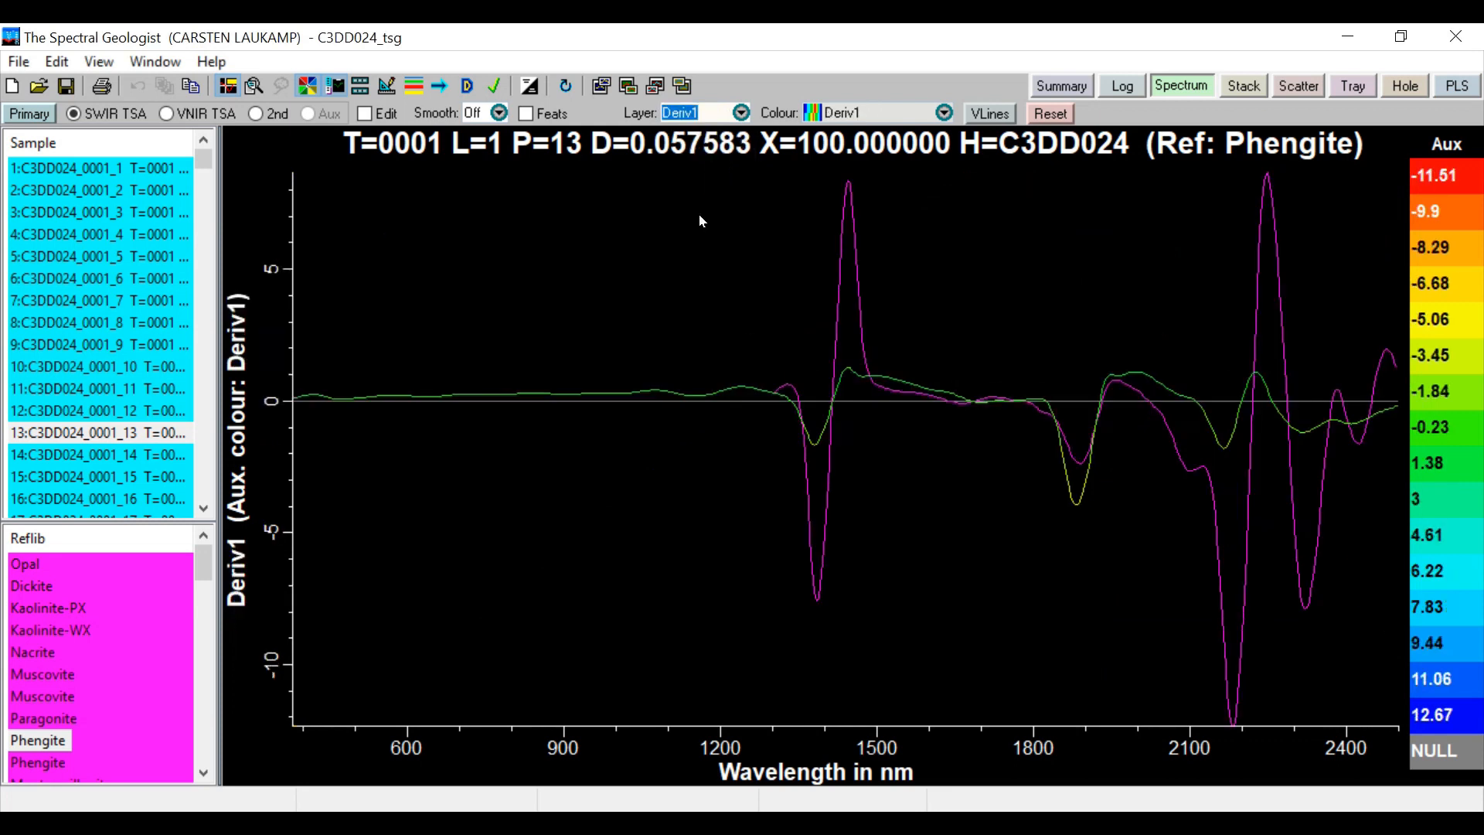
Switch to the associated thermal infrared dataset and compare sample 11 with the last Quartz and first Anorthoclase references
click(28, 114)
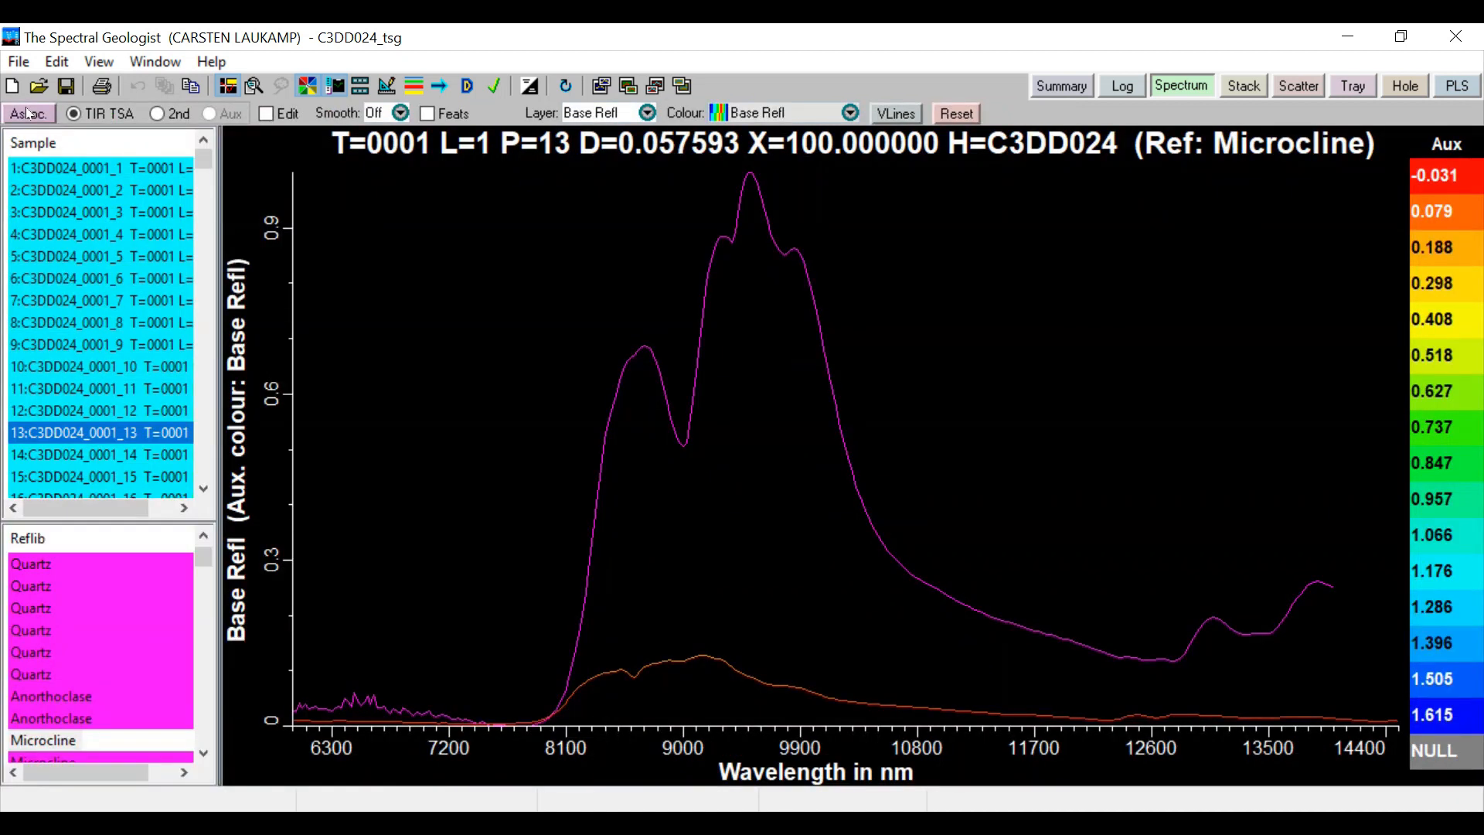
click(80, 409)
click(83, 389)
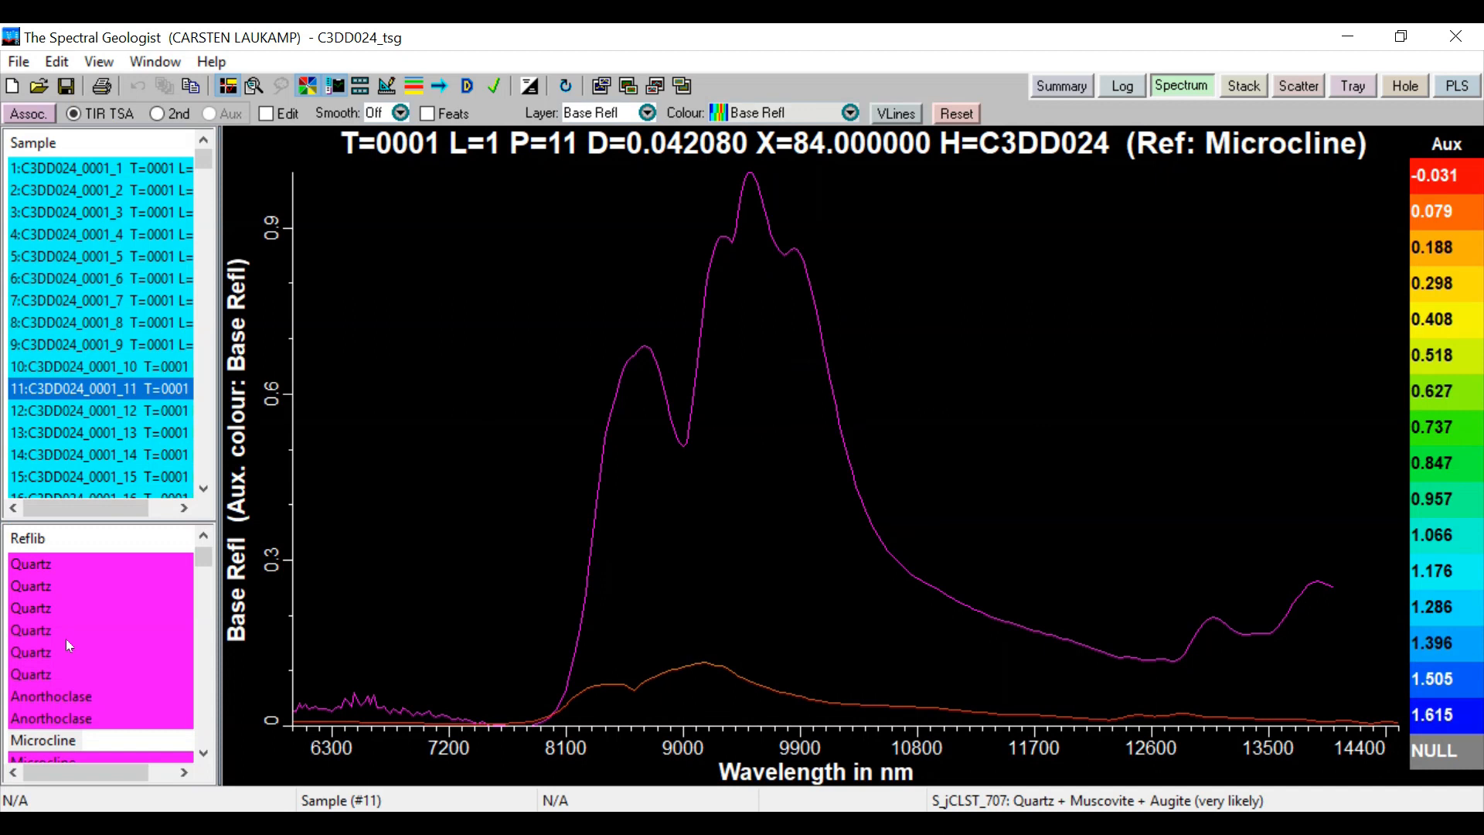
click(44, 673)
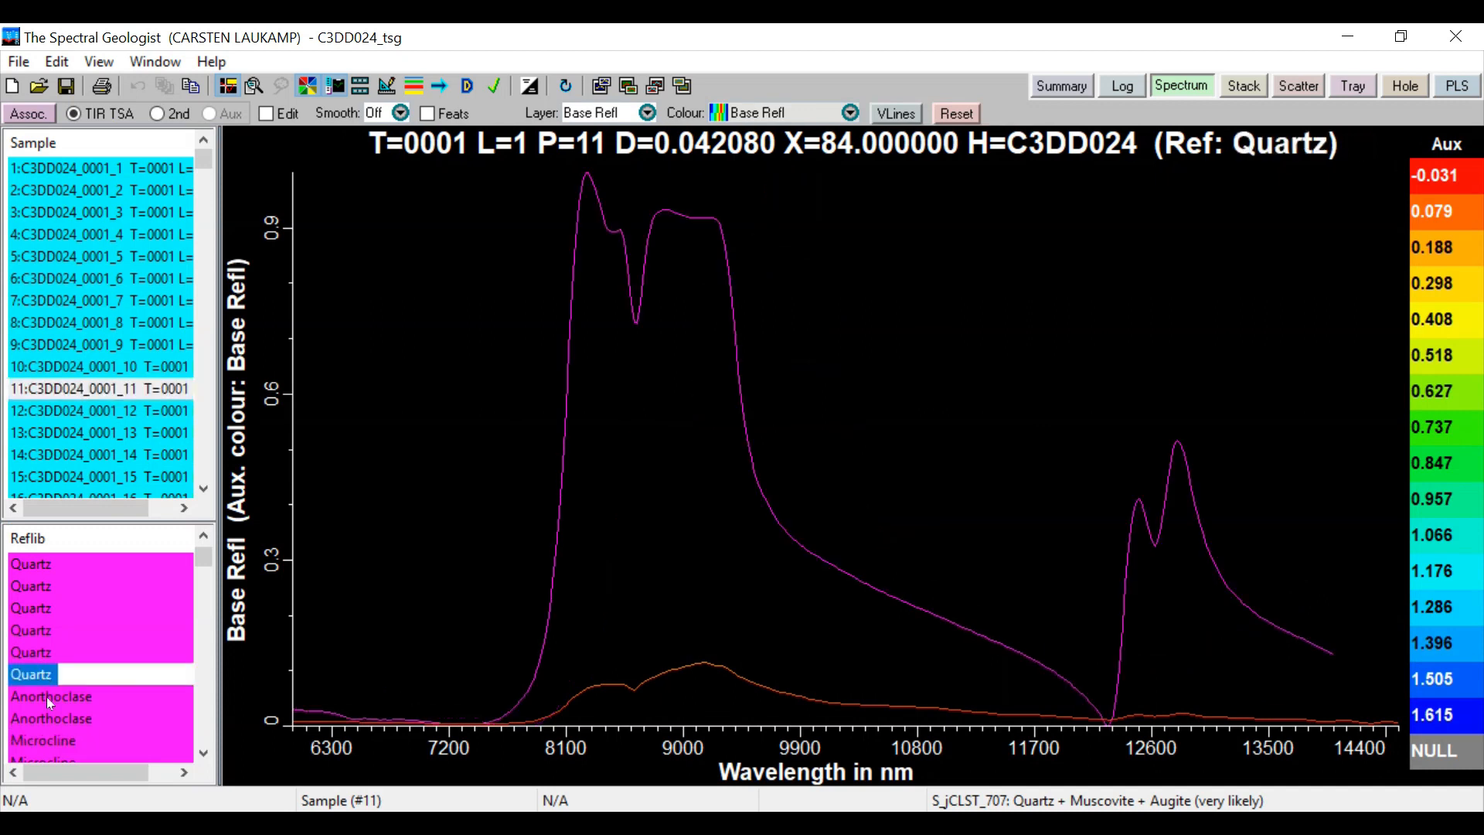
click(47, 696)
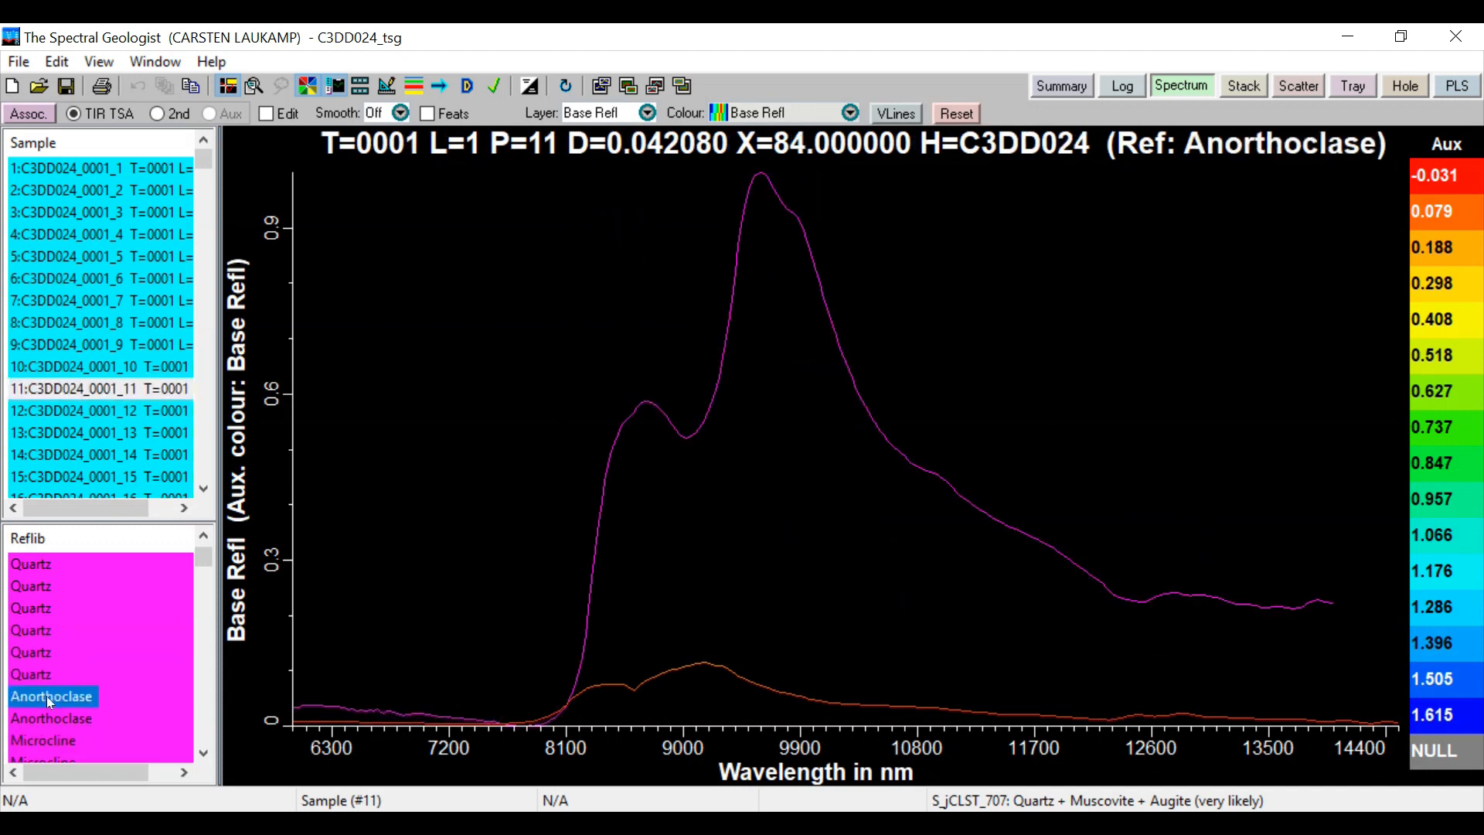
Set the upper limit of the spectral plot's wavelength range to 10000 nm and apply it
right_click(472, 384)
click(542, 359)
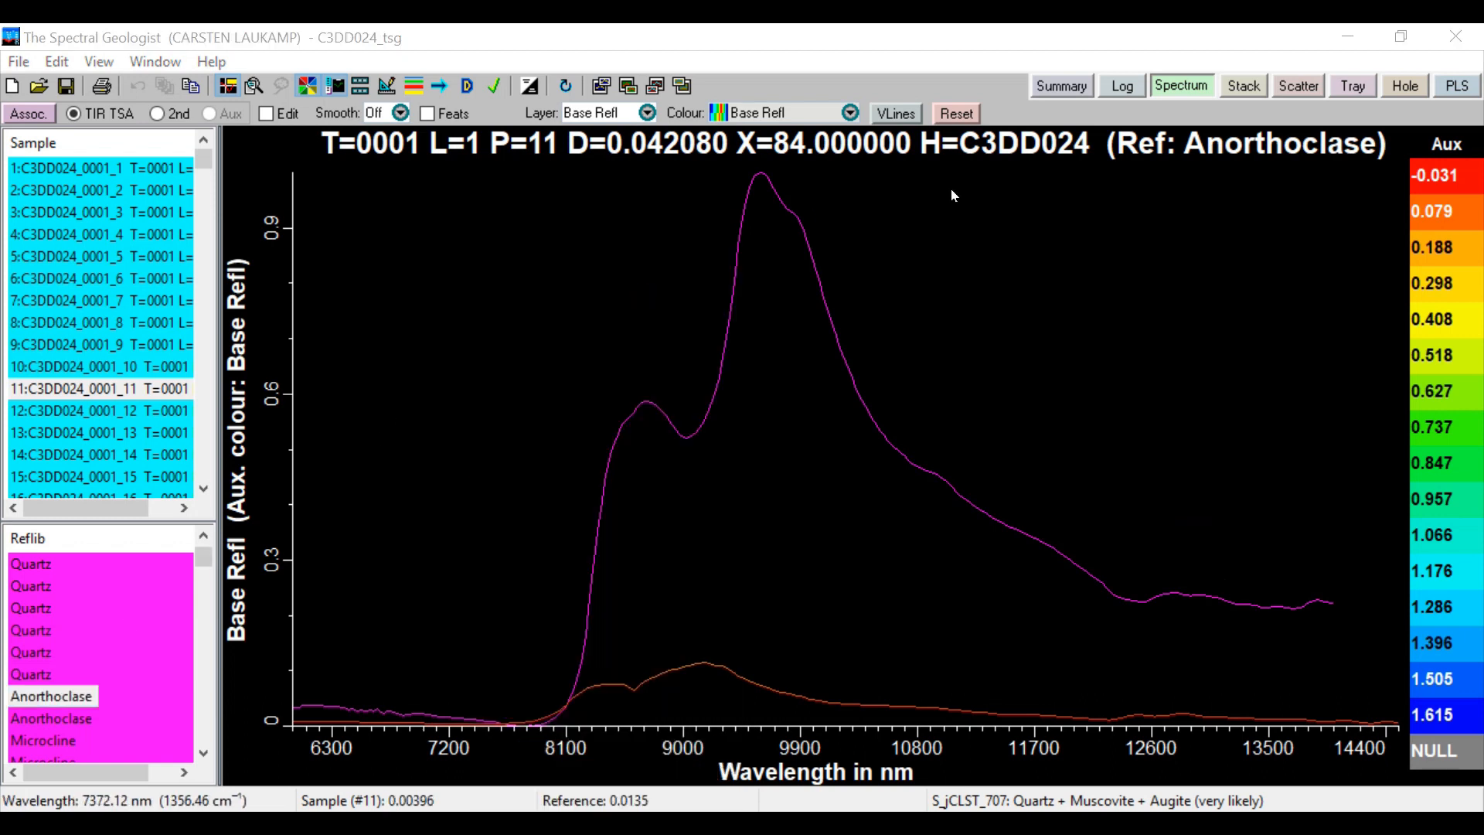
double_click(1334, 107)
text(10000)
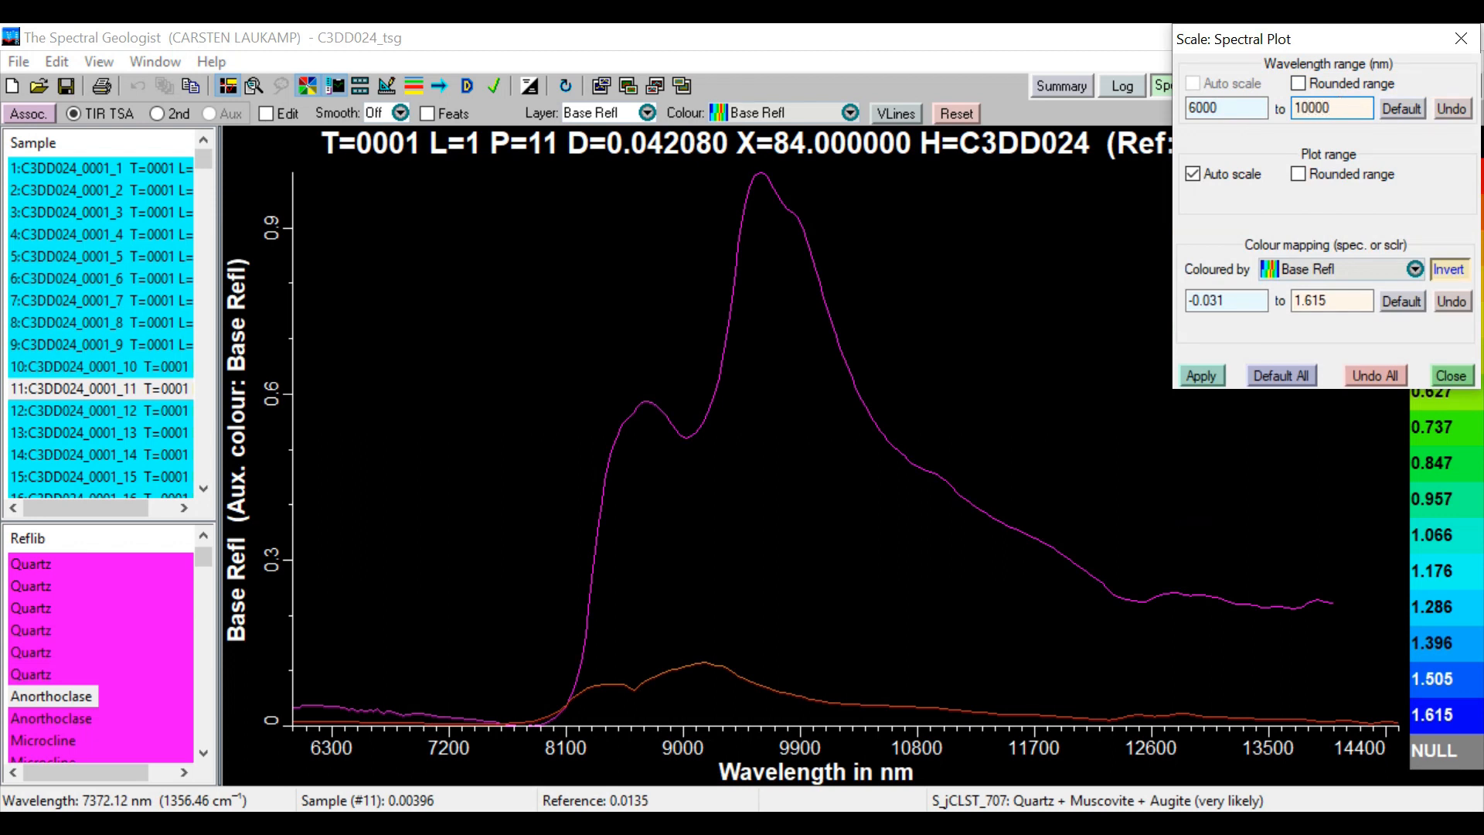
click(1202, 374)
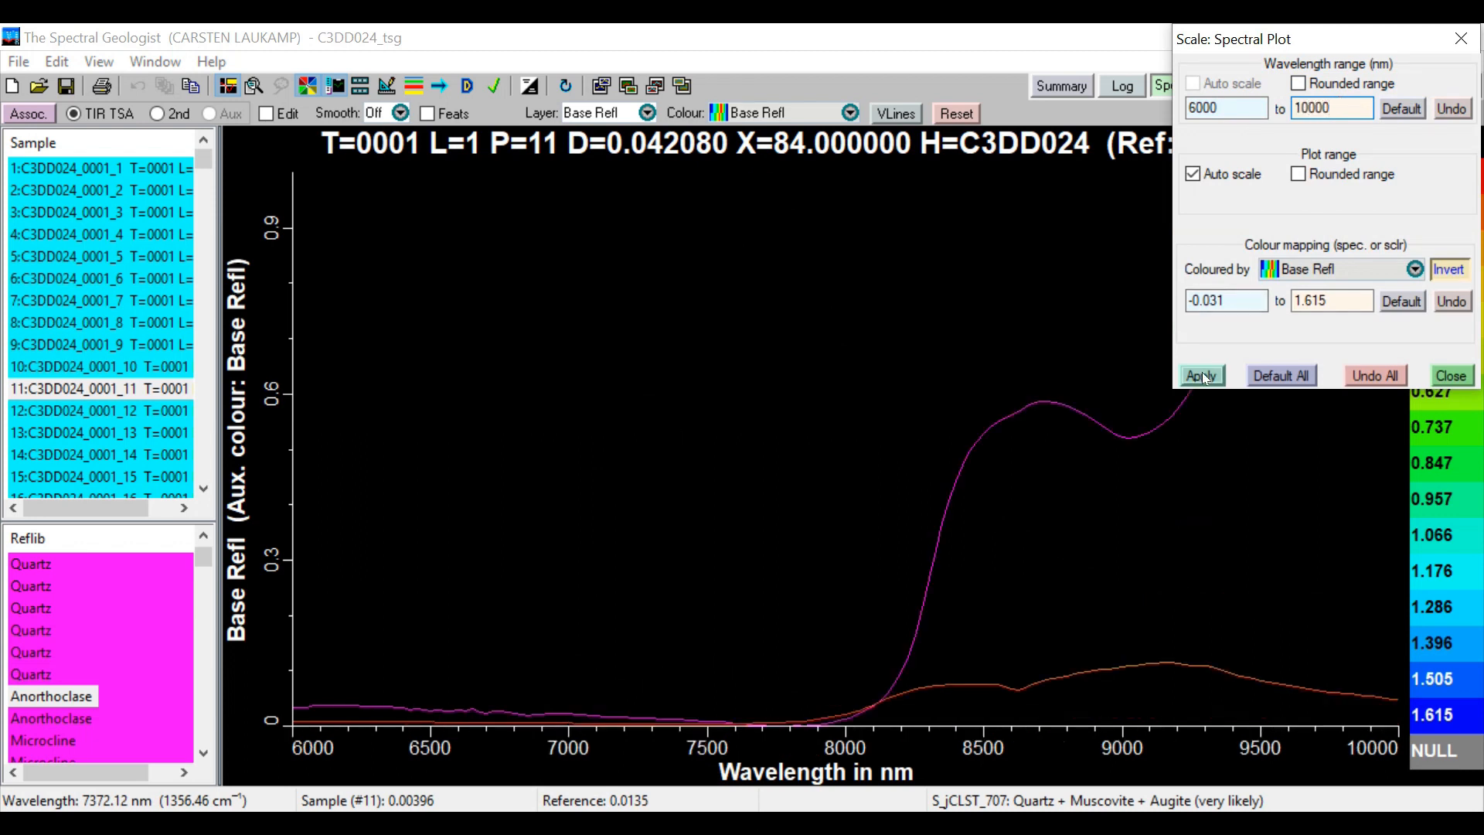
click(1451, 375)
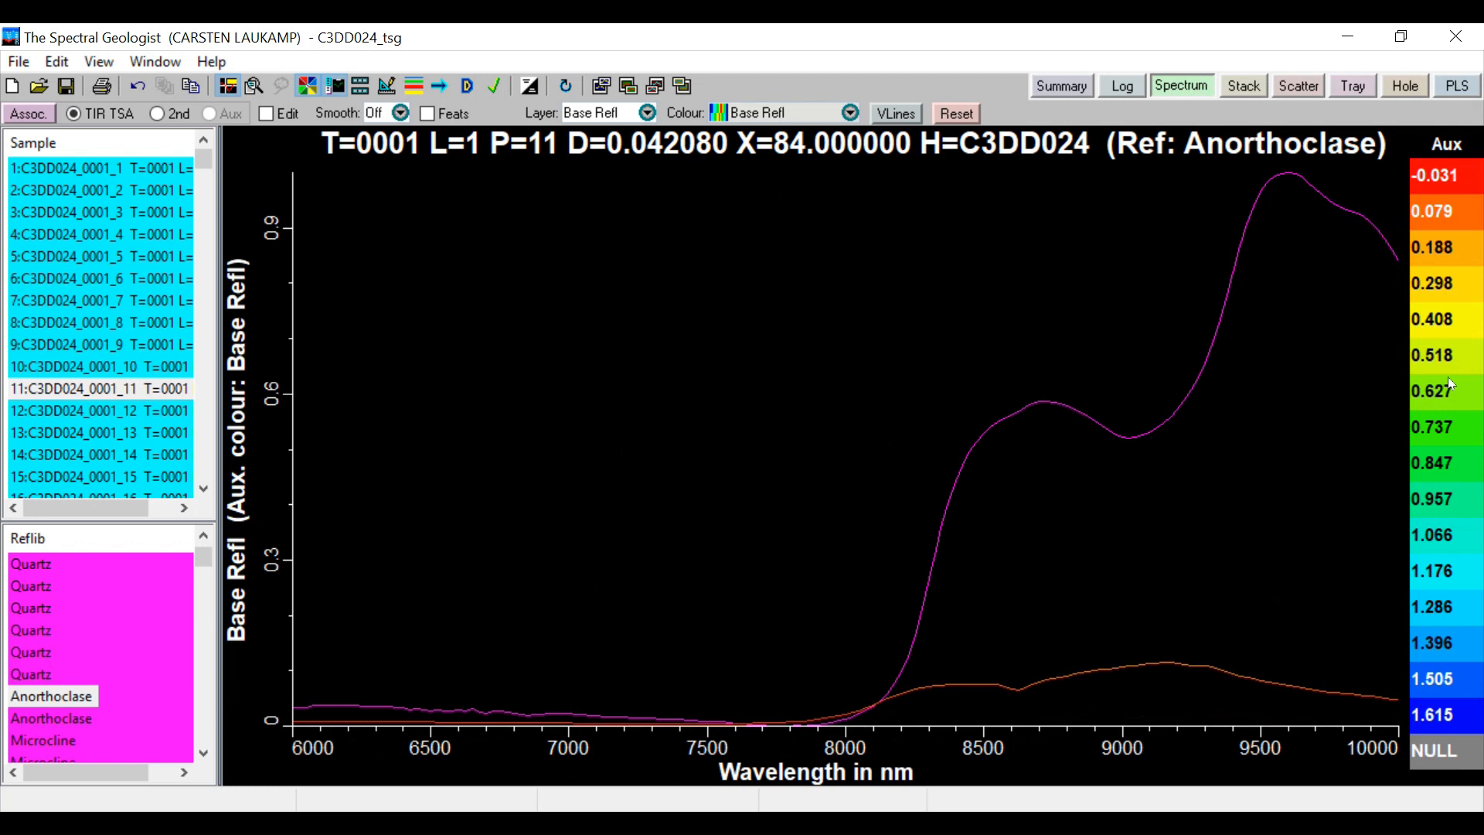
Switch to the Stack view and reduce the sample height to 10, then to 5
click(1243, 87)
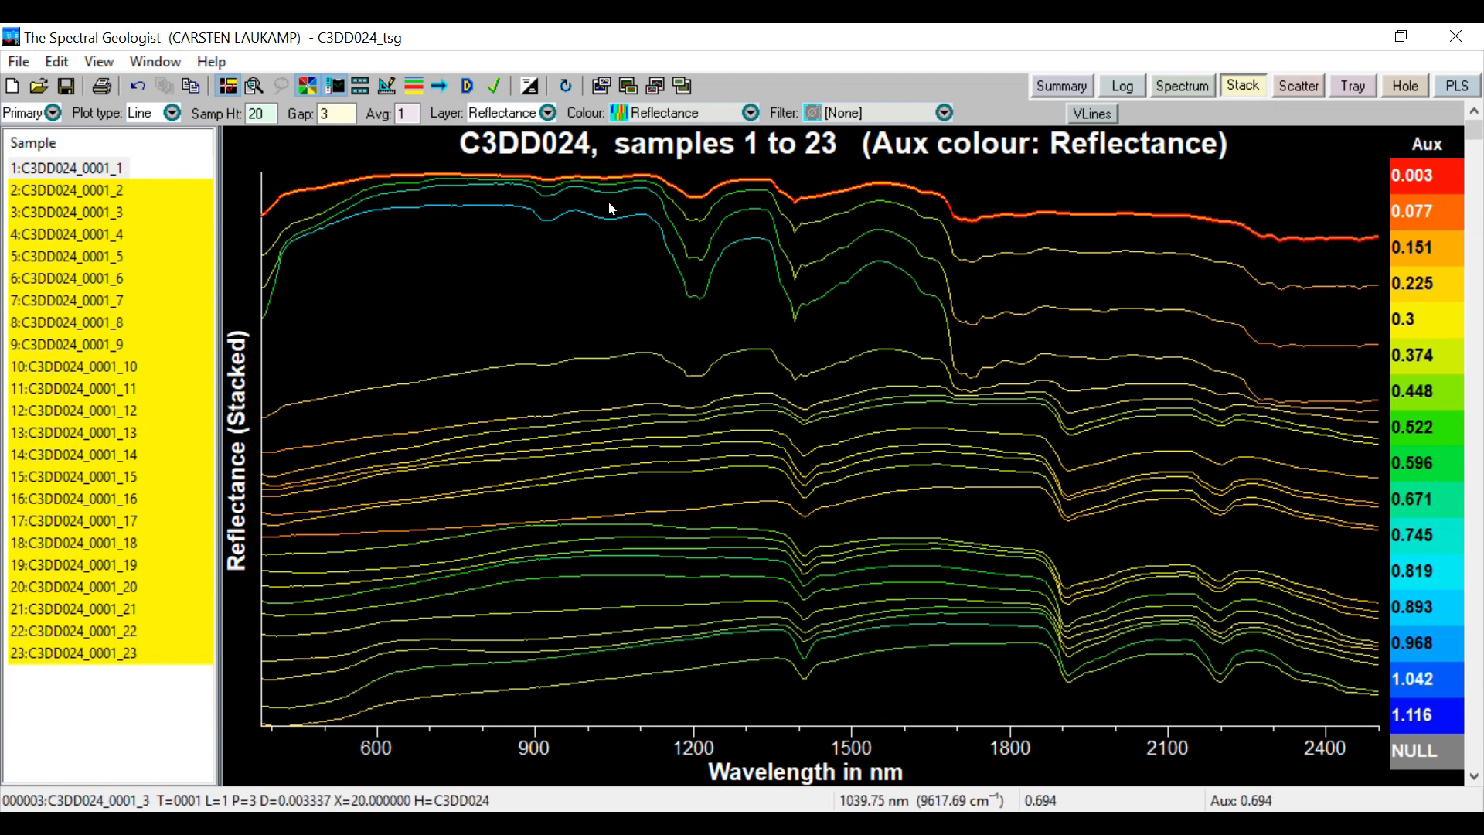
double_click(259, 112)
text(10)
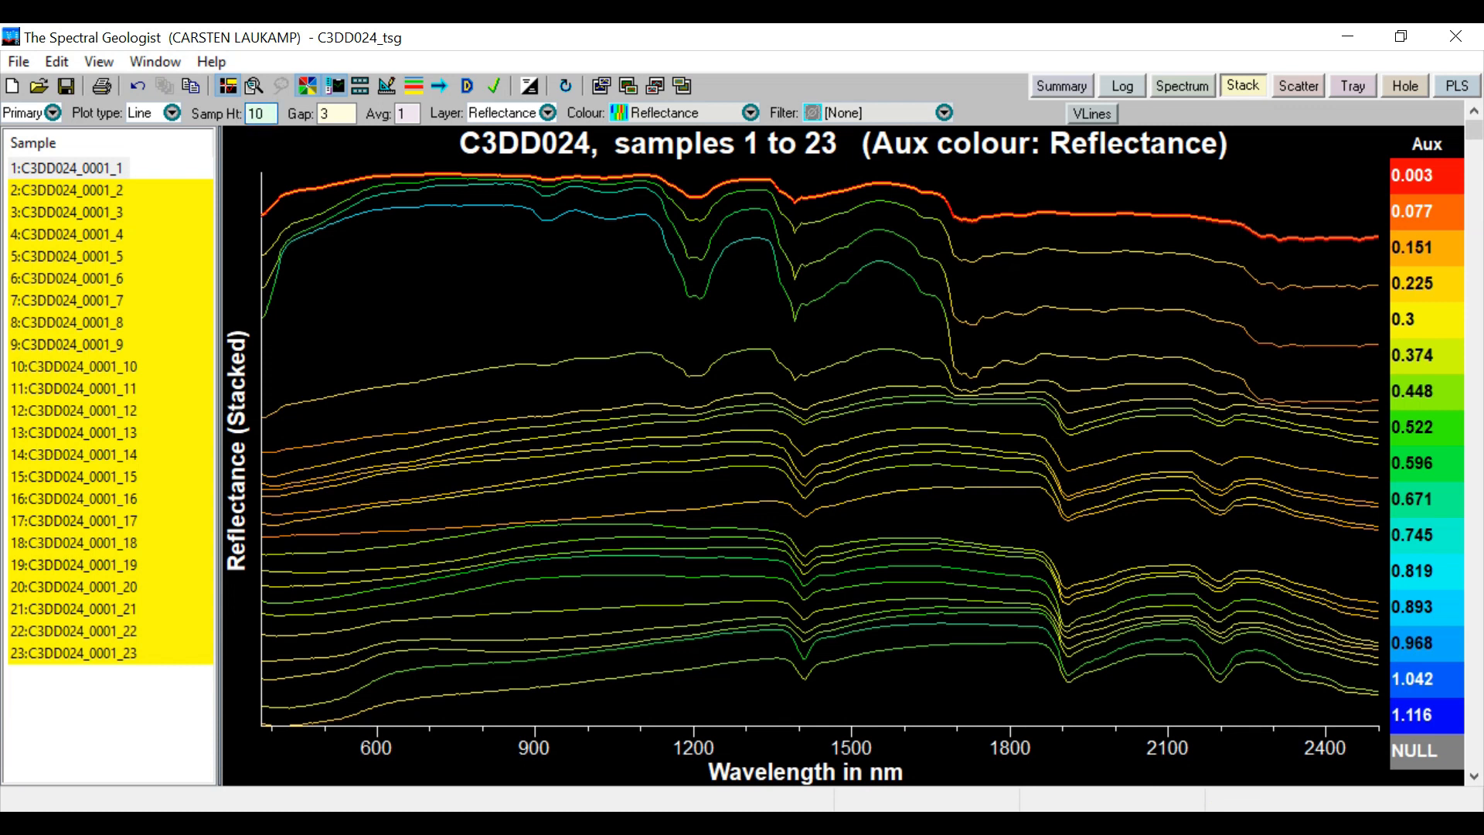
key(Return)
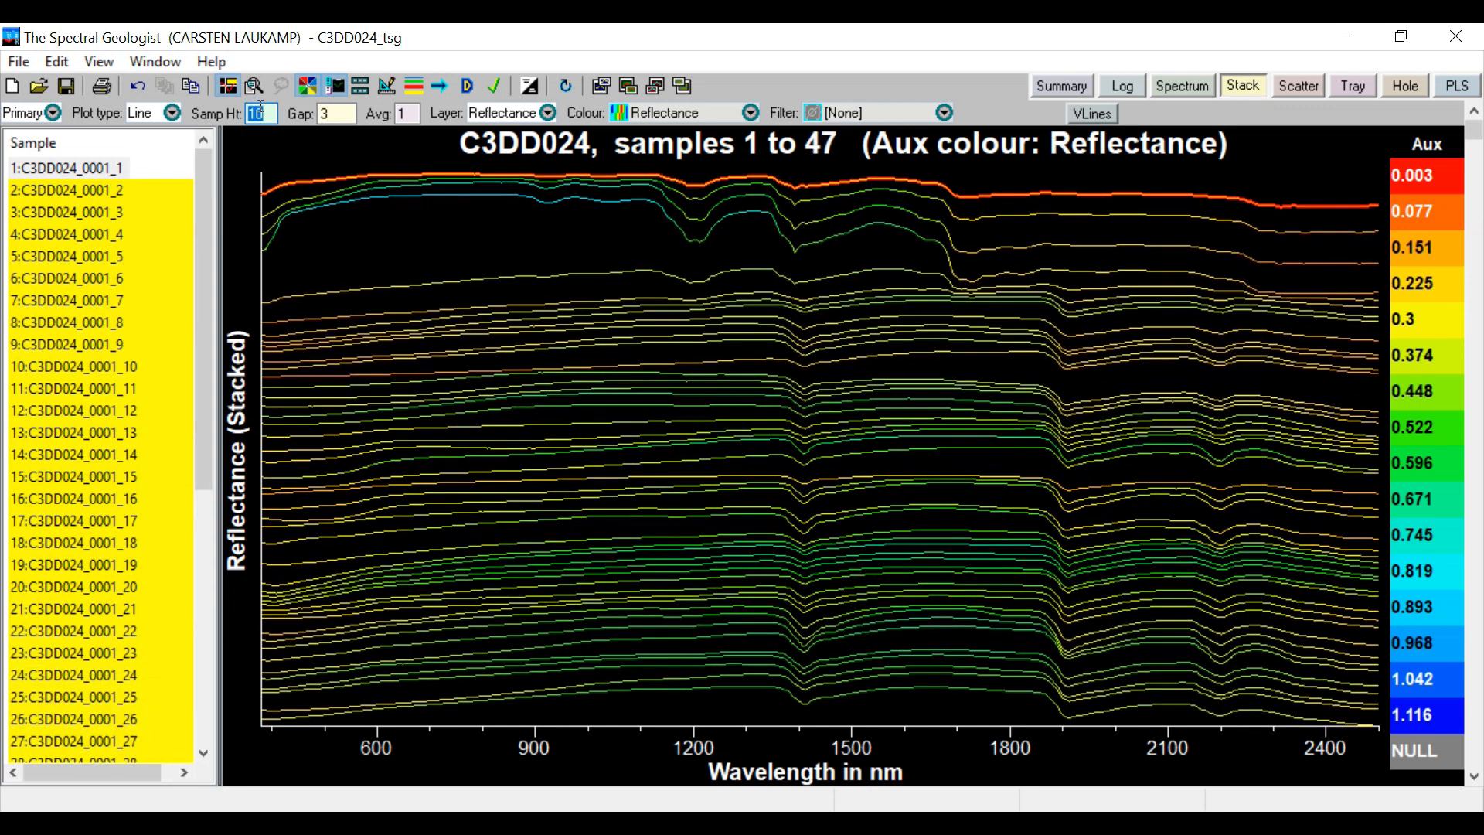
text(5)
key(Return)
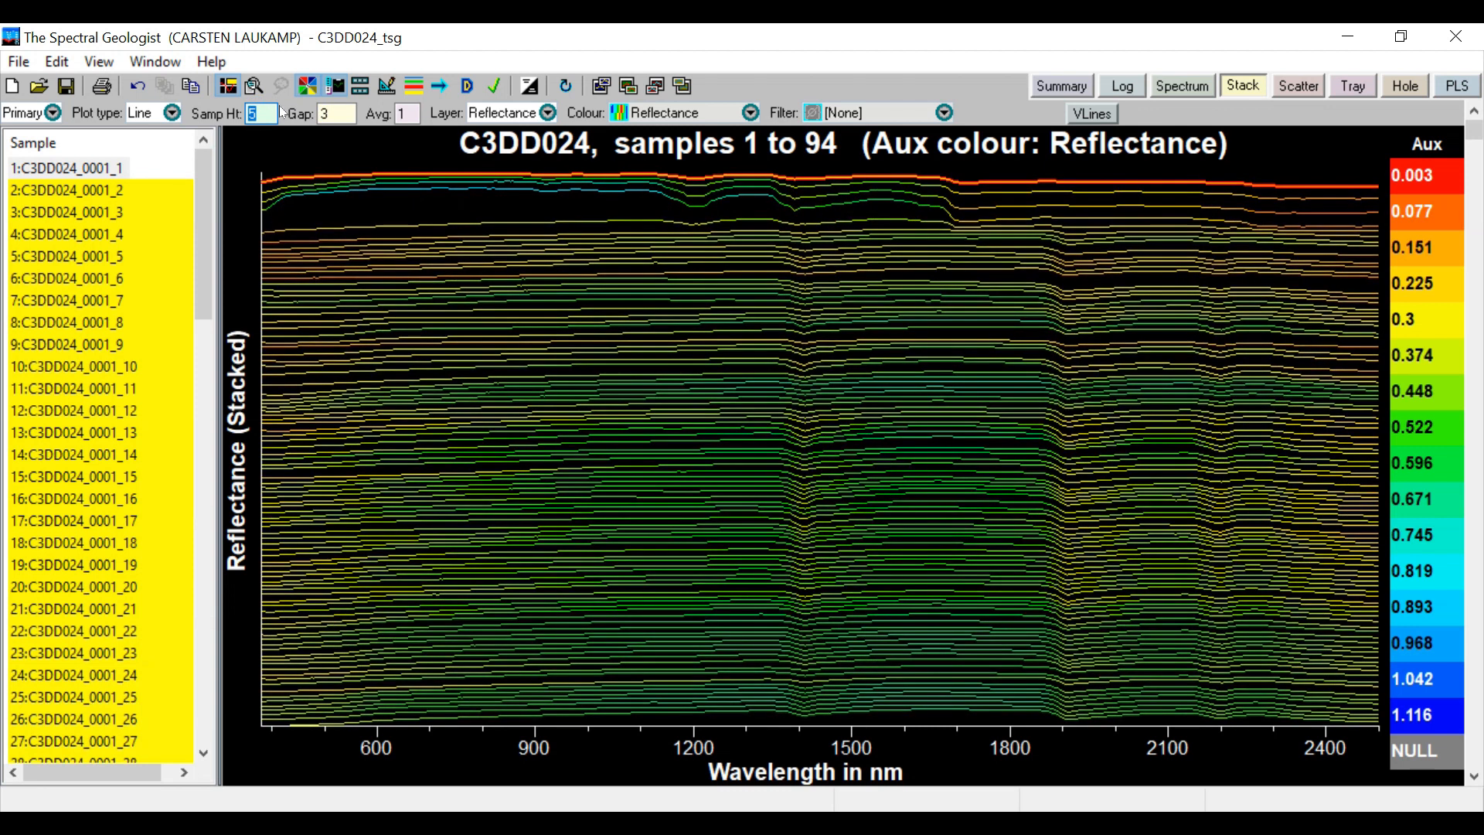
Go down the stack to samples 2740 to 2833 and colour the spectra by the System SWIR scalar Min1 sTSAS
drag(1473, 129, 1479, 184)
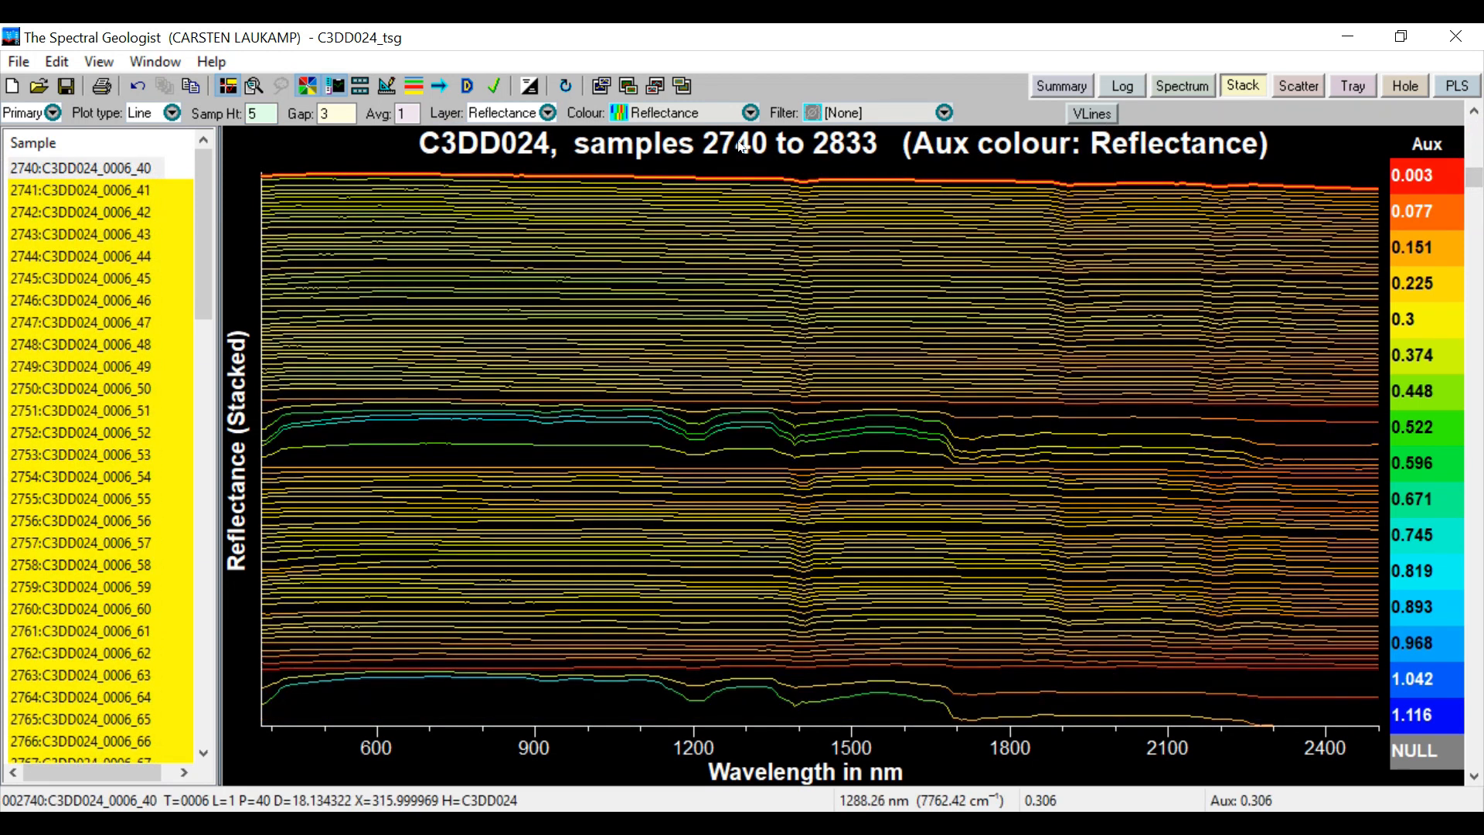
click(752, 114)
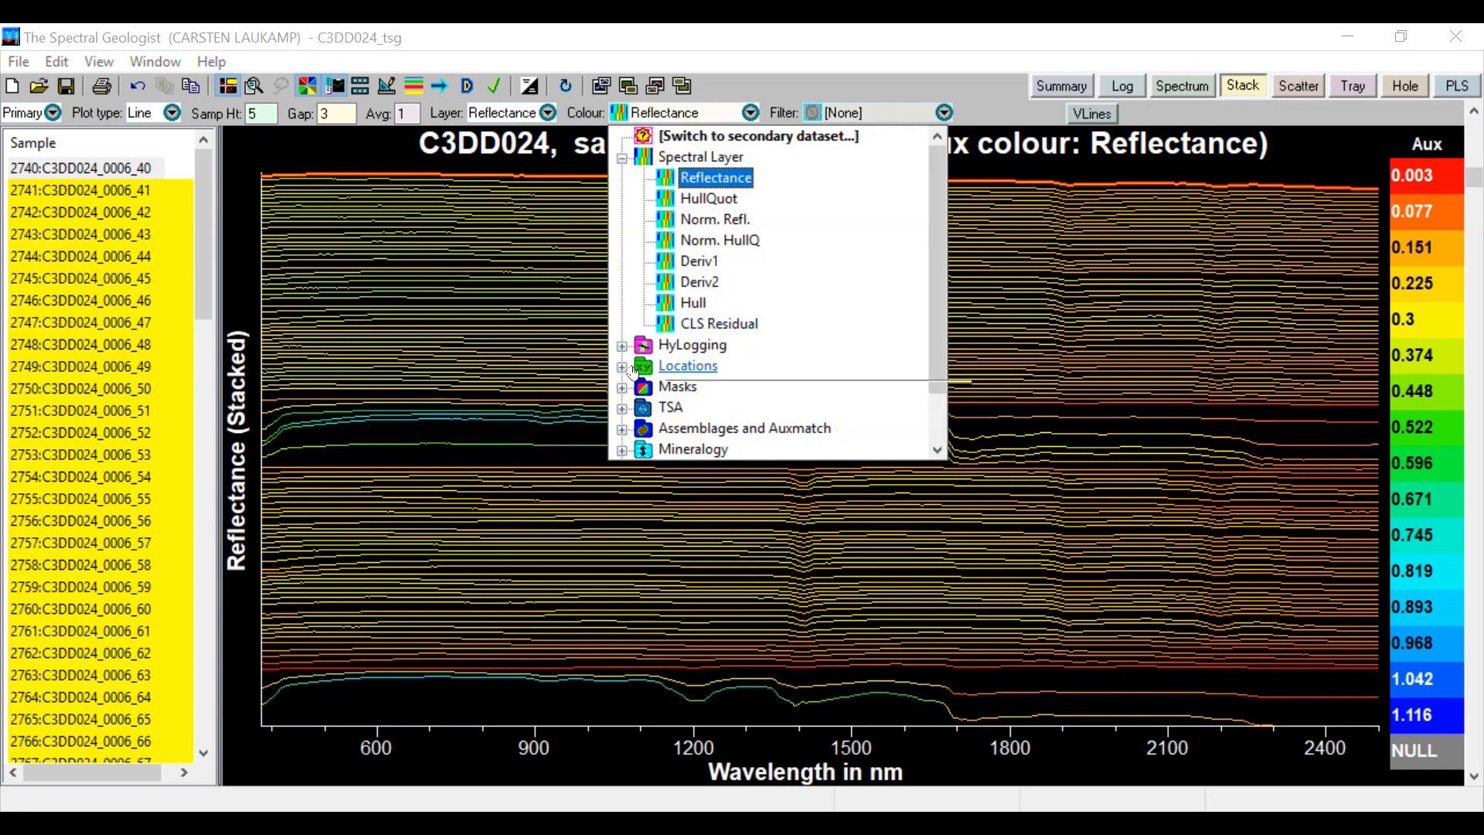
click(622, 410)
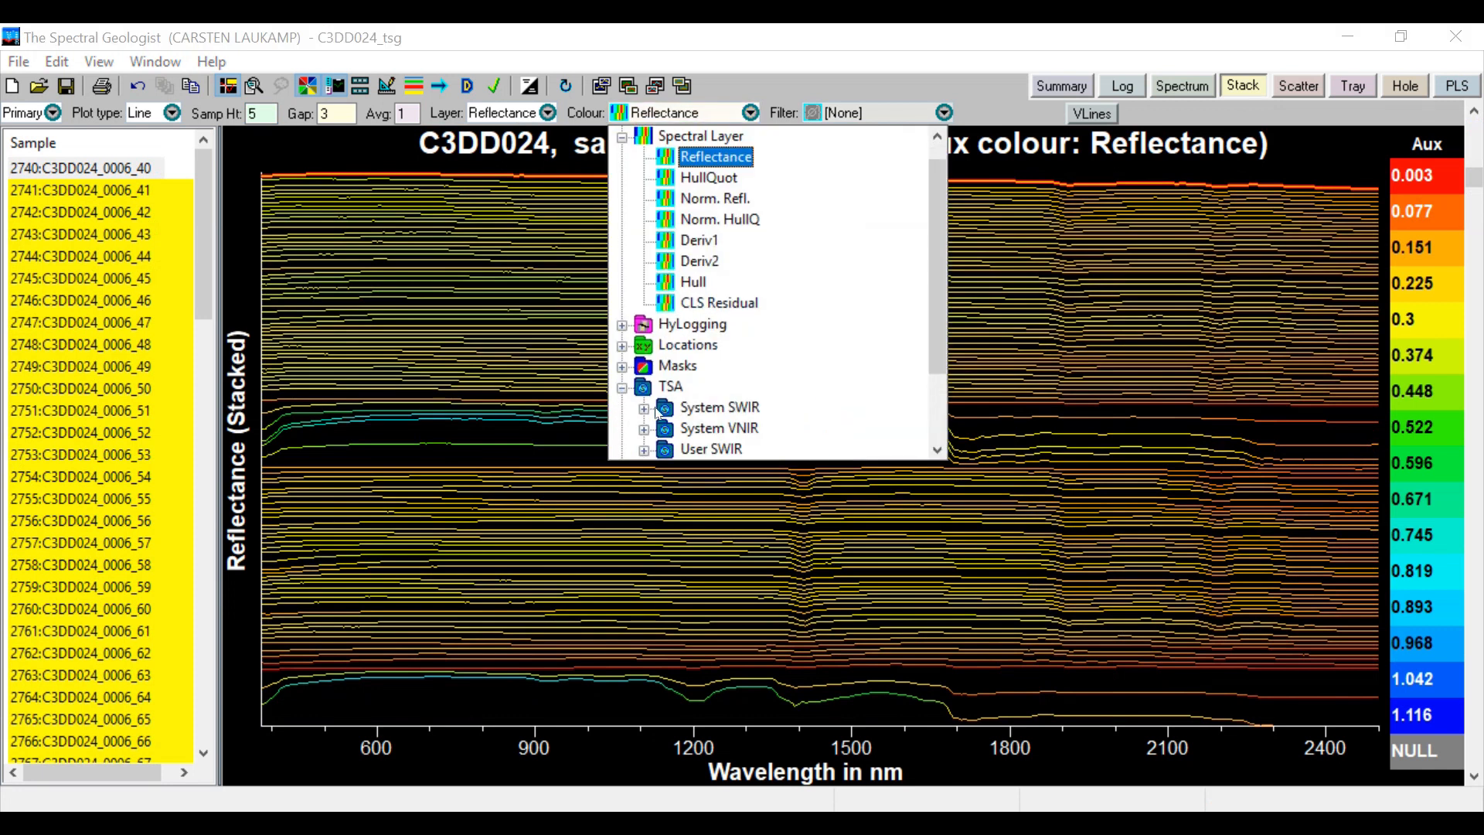
click(643, 409)
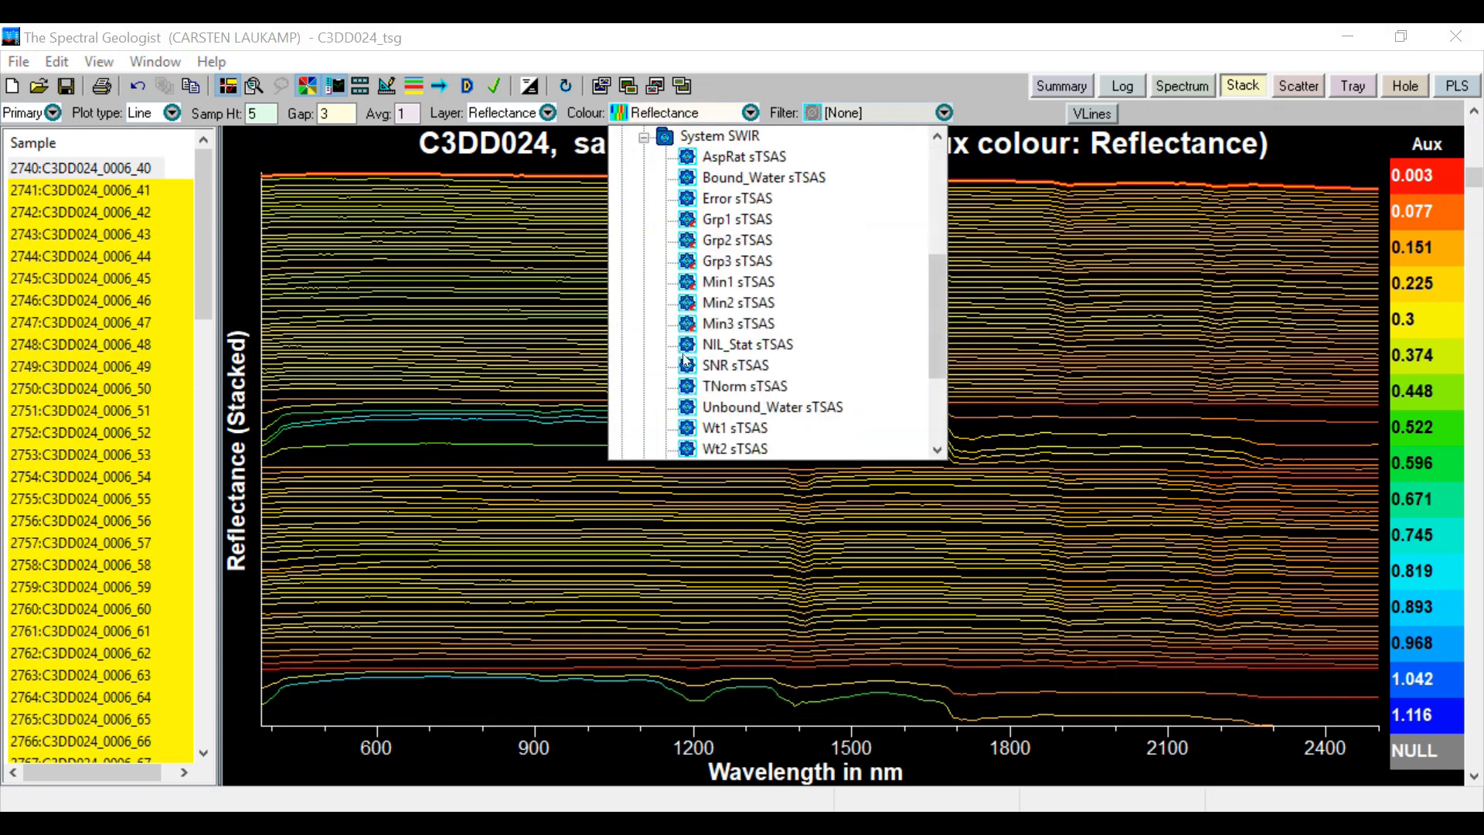
click(706, 286)
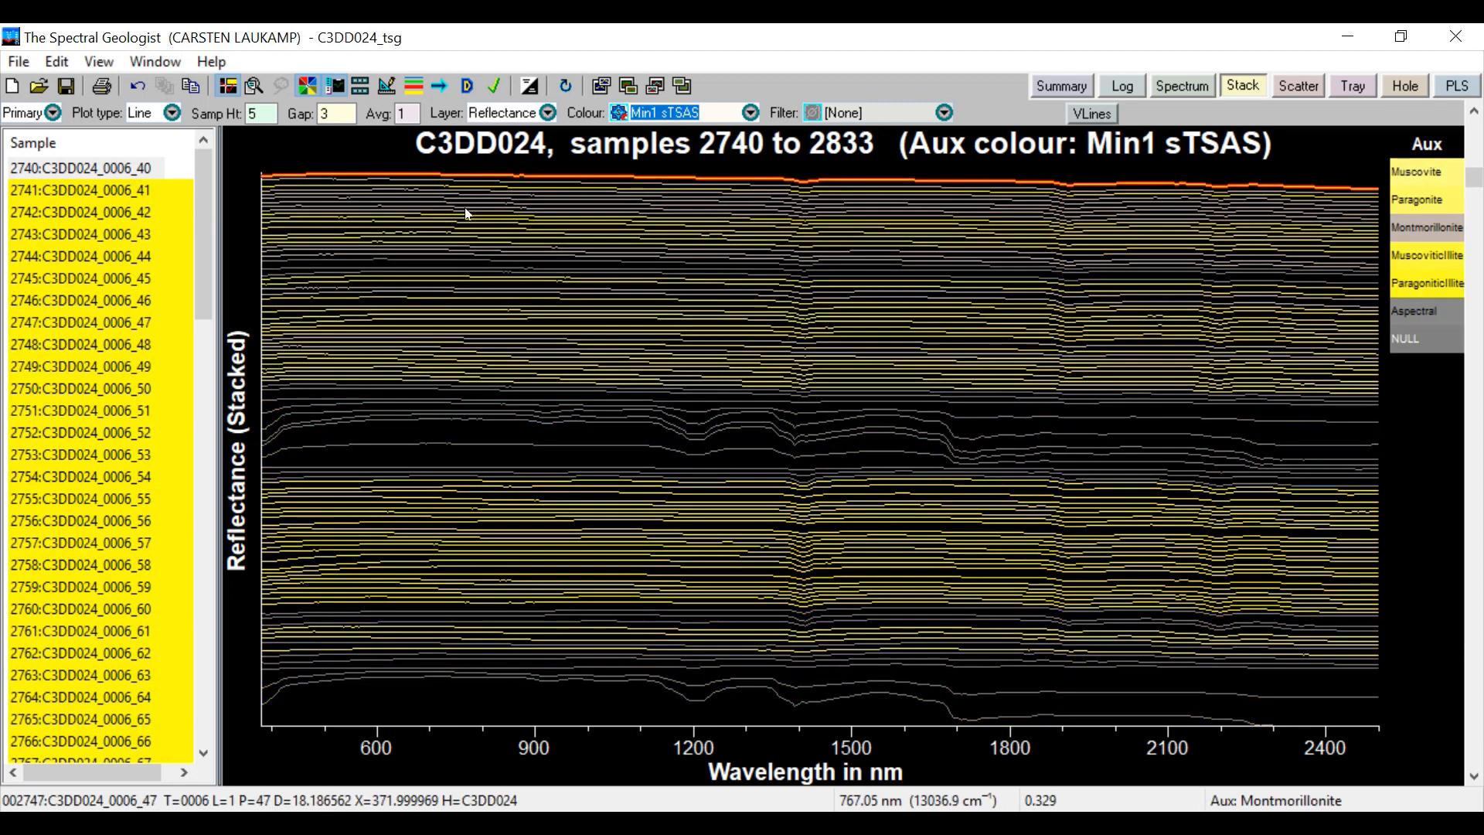
Switch the stacked plot from the primary dataset to the associated thermal infrared dataset
click(49, 114)
click(52, 112)
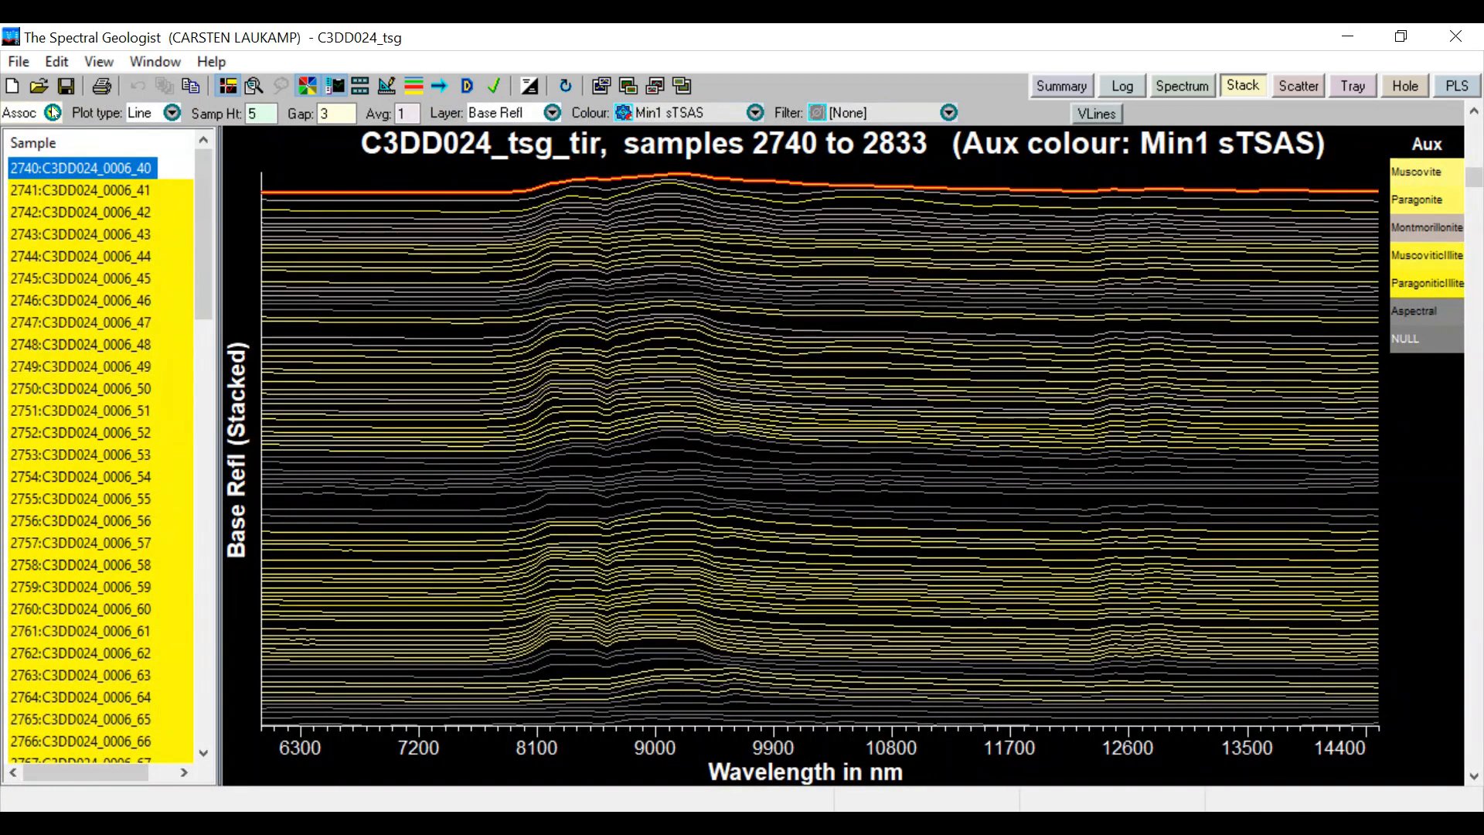
Show the primary and associated datasets combined in the stacked plot
click(53, 112)
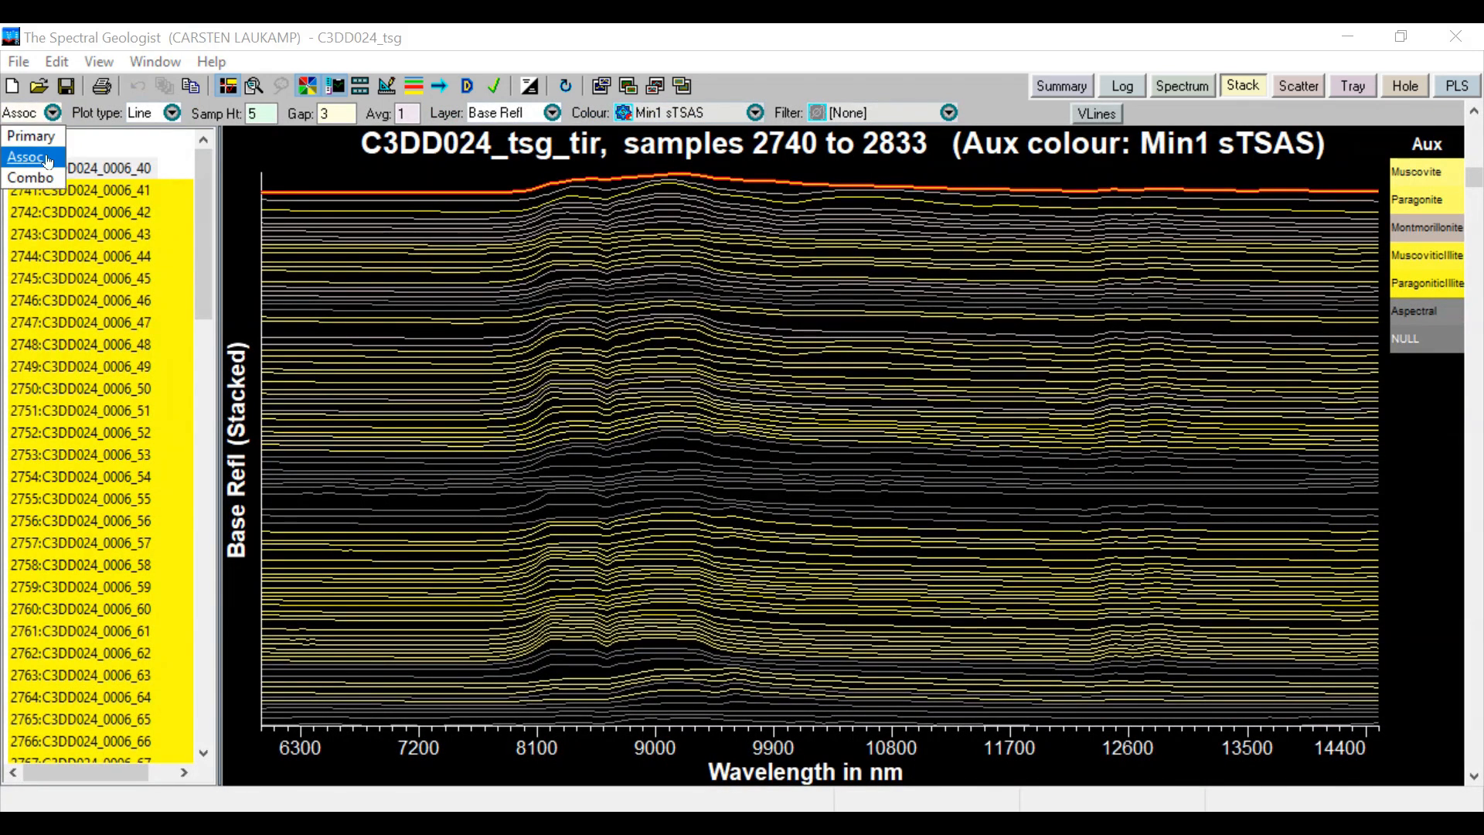
click(47, 186)
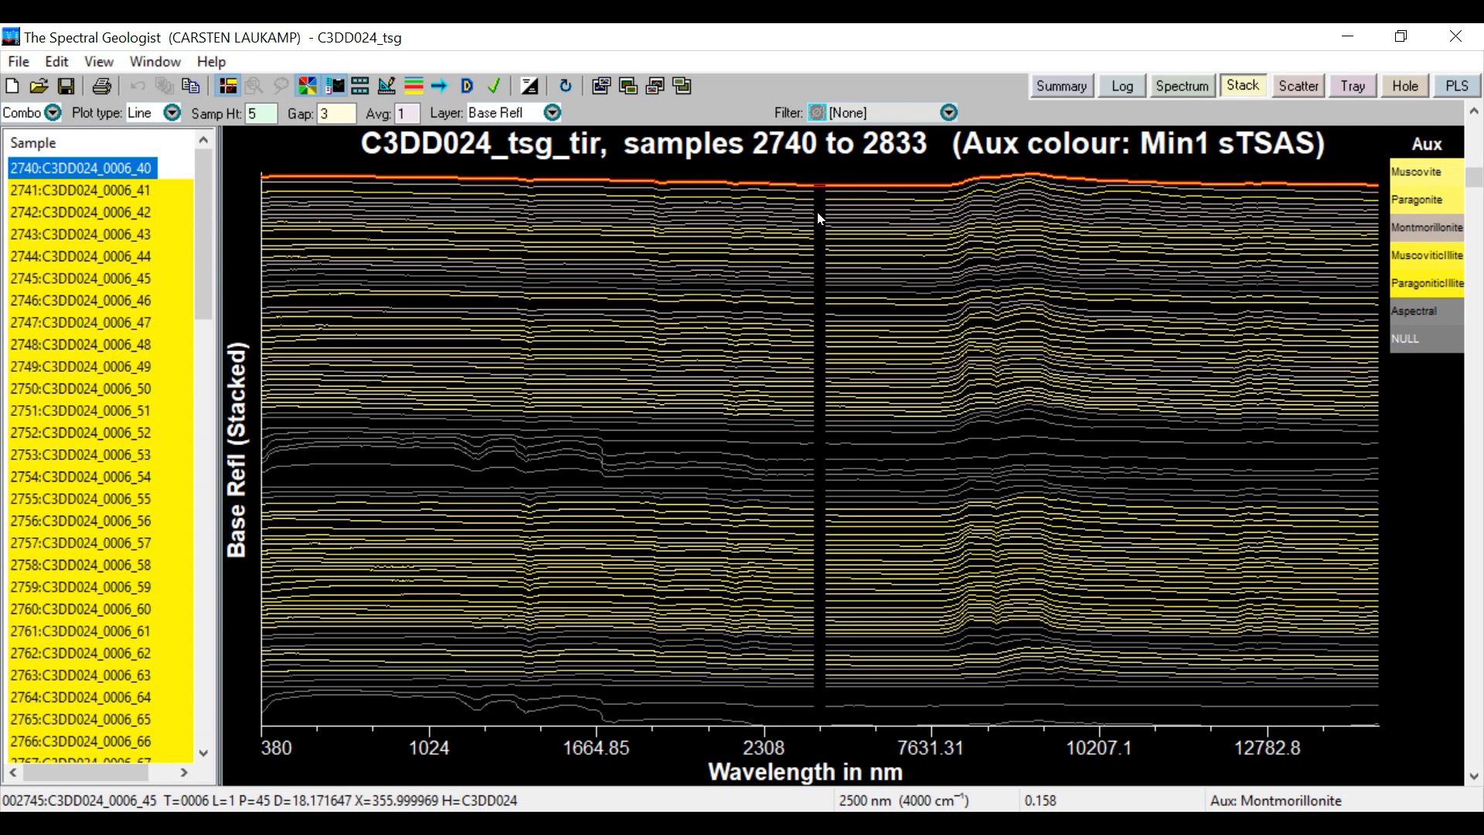
In the Scatter view, set the active subscreen's scope to Global and its plot type to Scat
click(1298, 85)
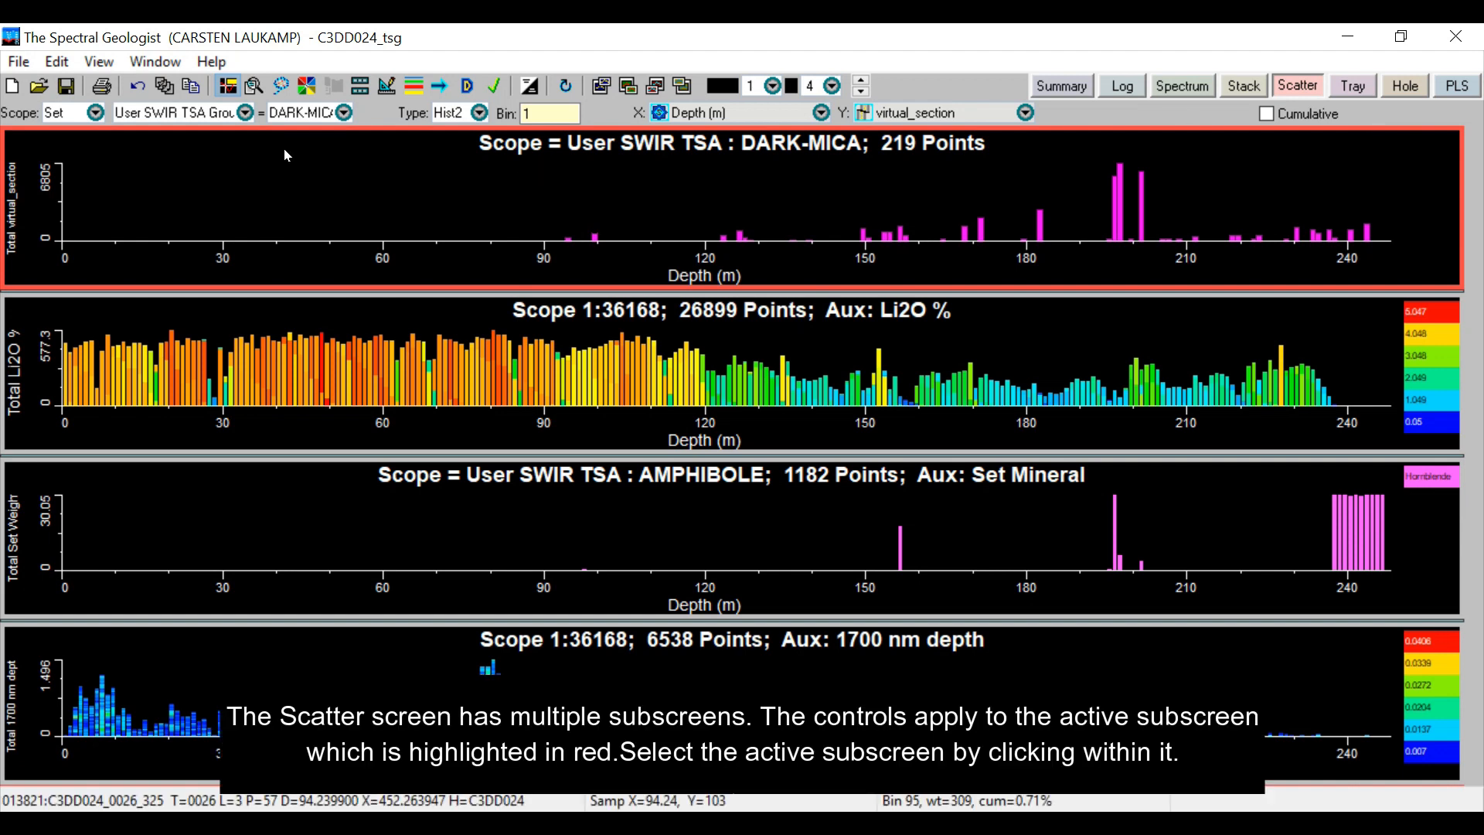
click(85, 113)
click(68, 137)
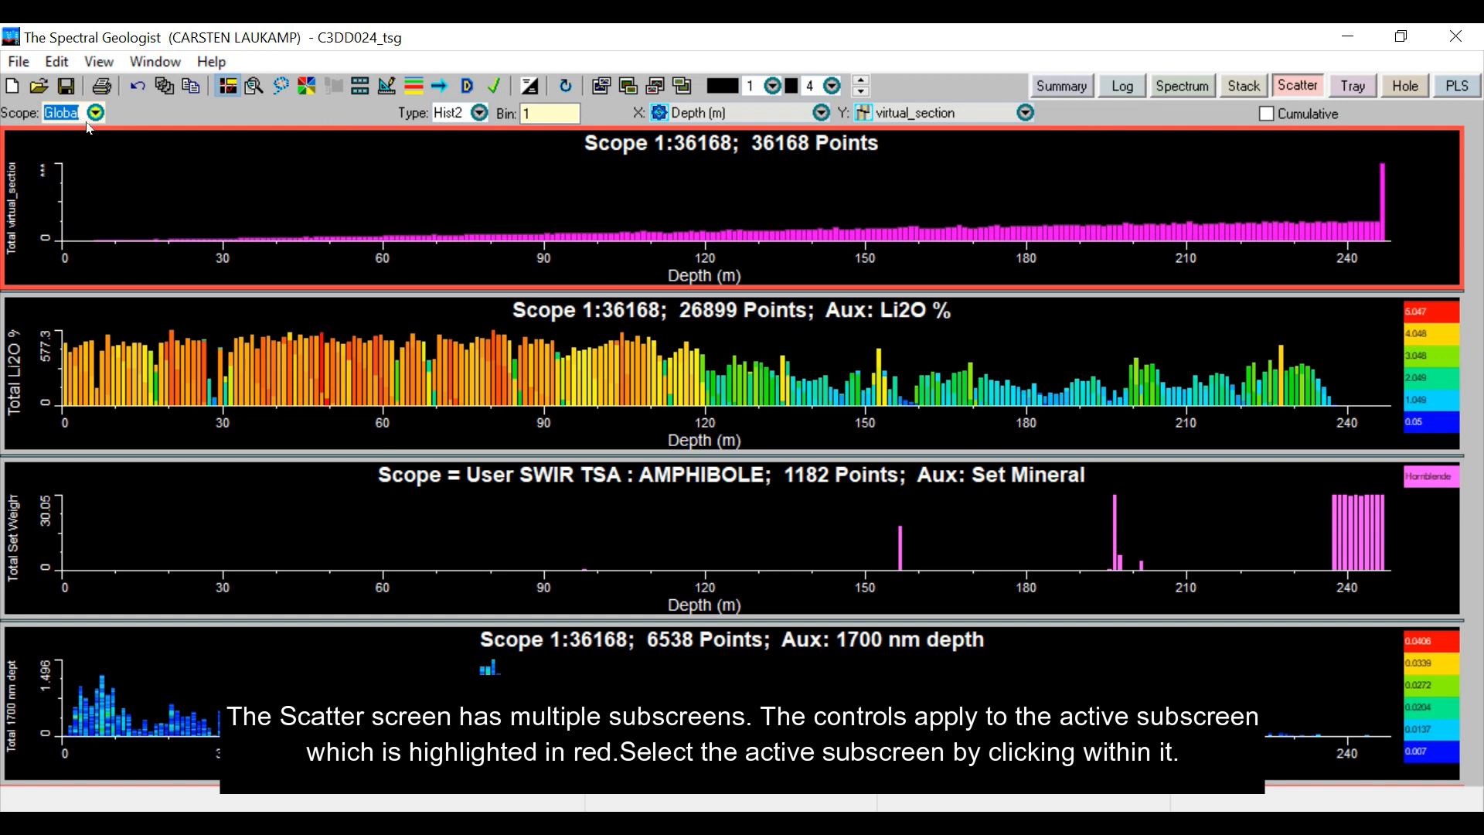
click(480, 113)
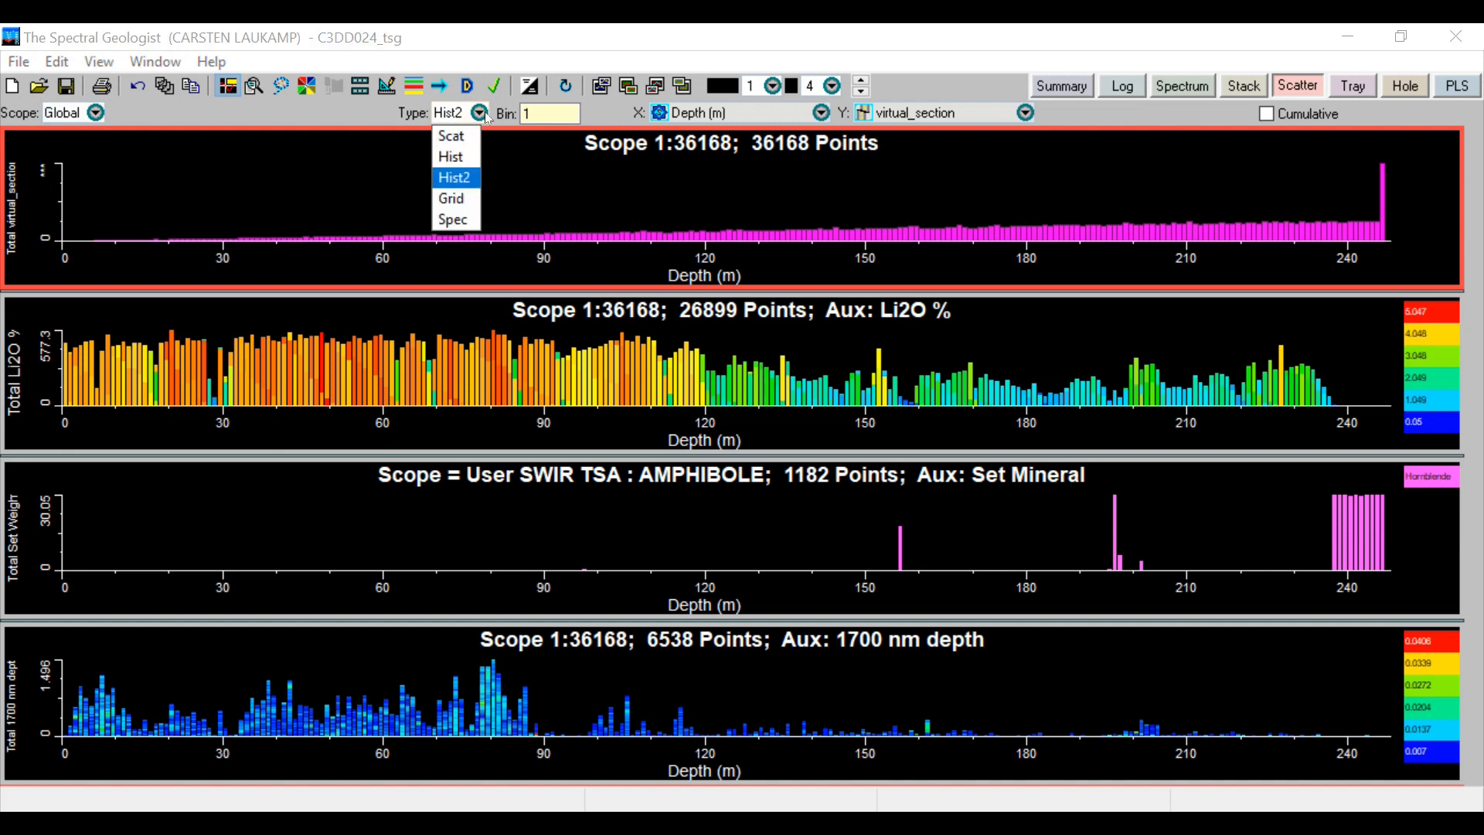
click(453, 137)
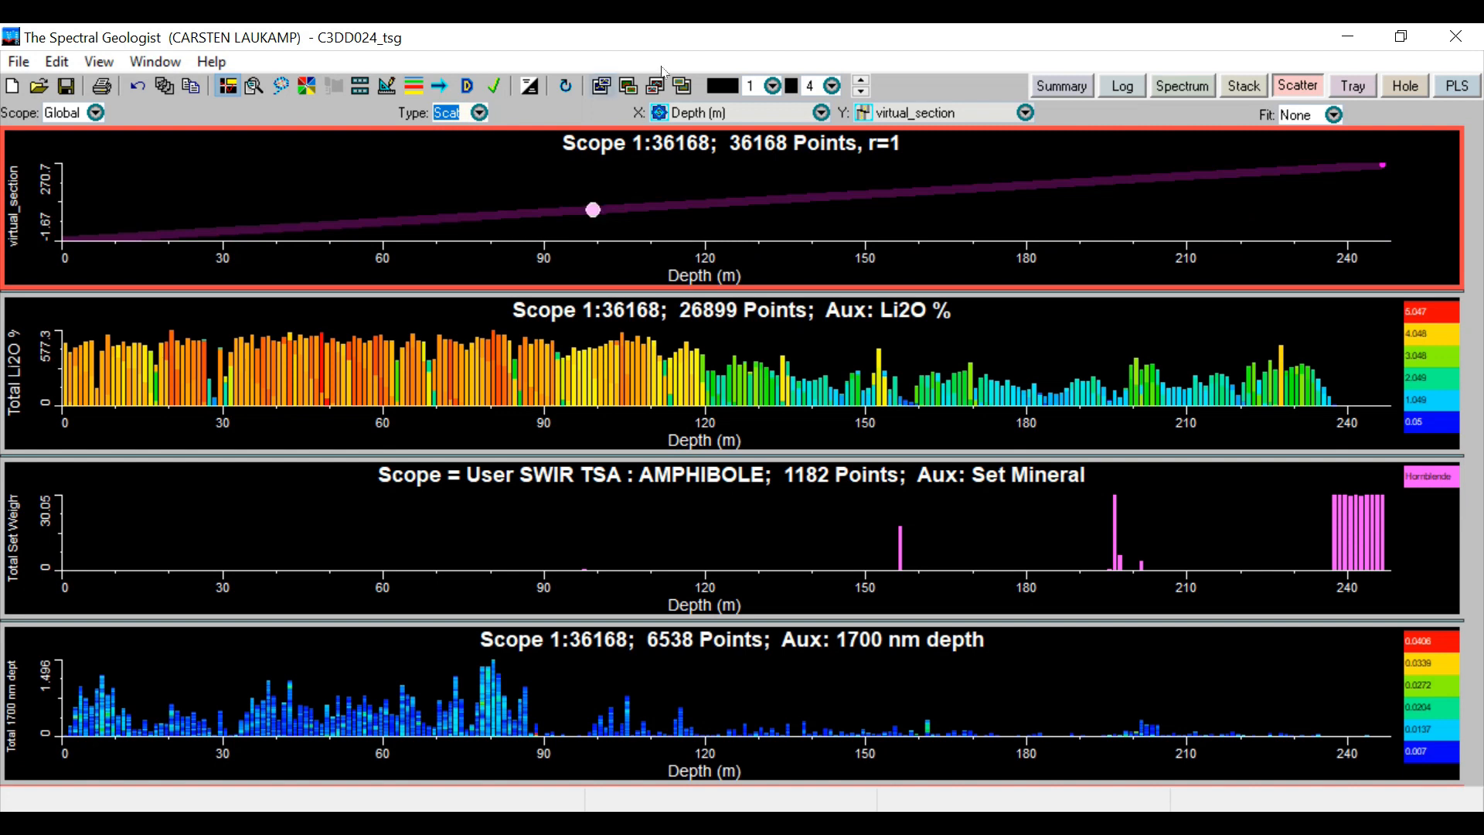
Reduce the number of subscreens down the Scatter view to 1
click(831, 84)
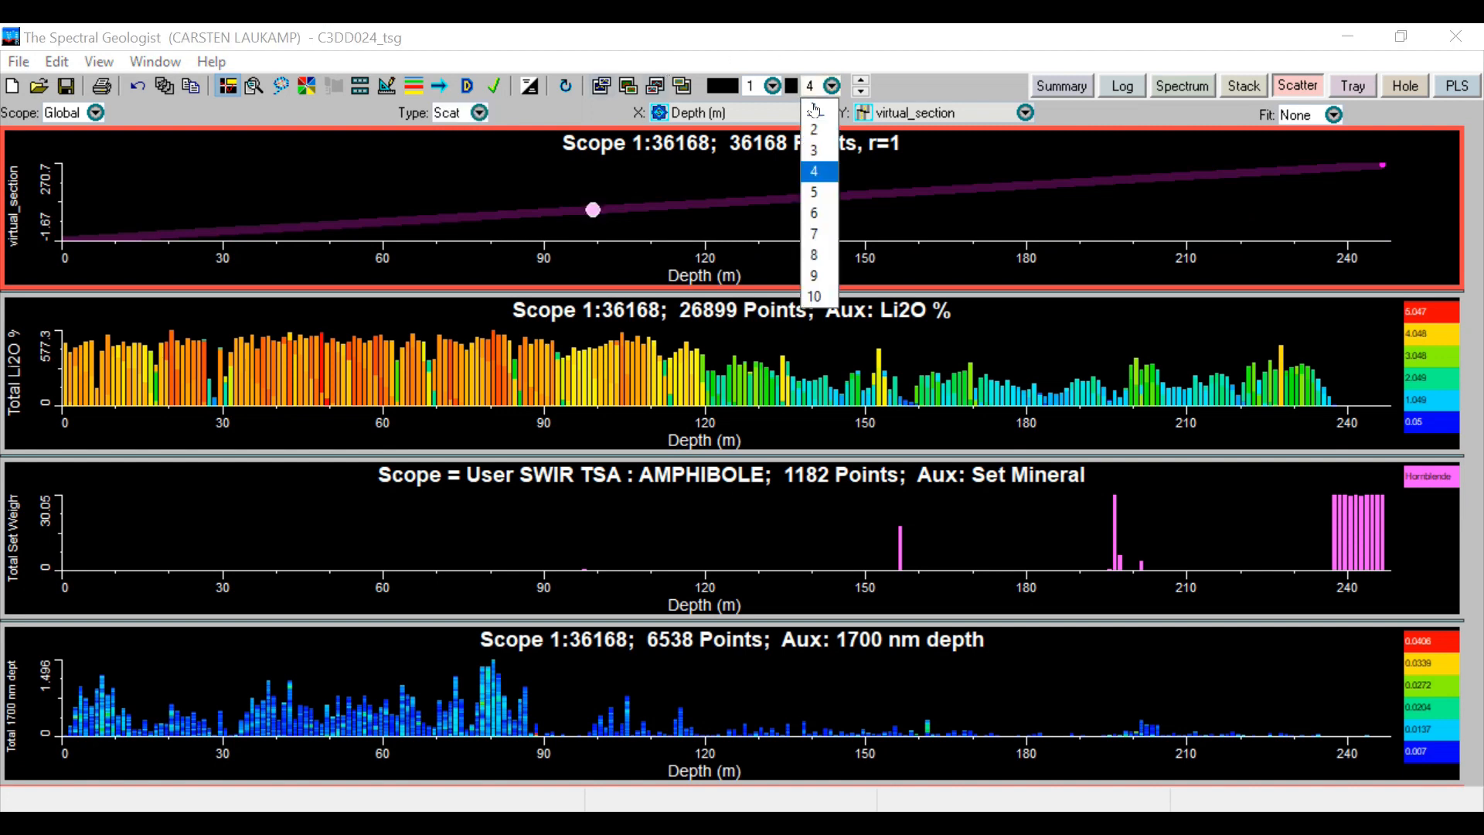
click(814, 109)
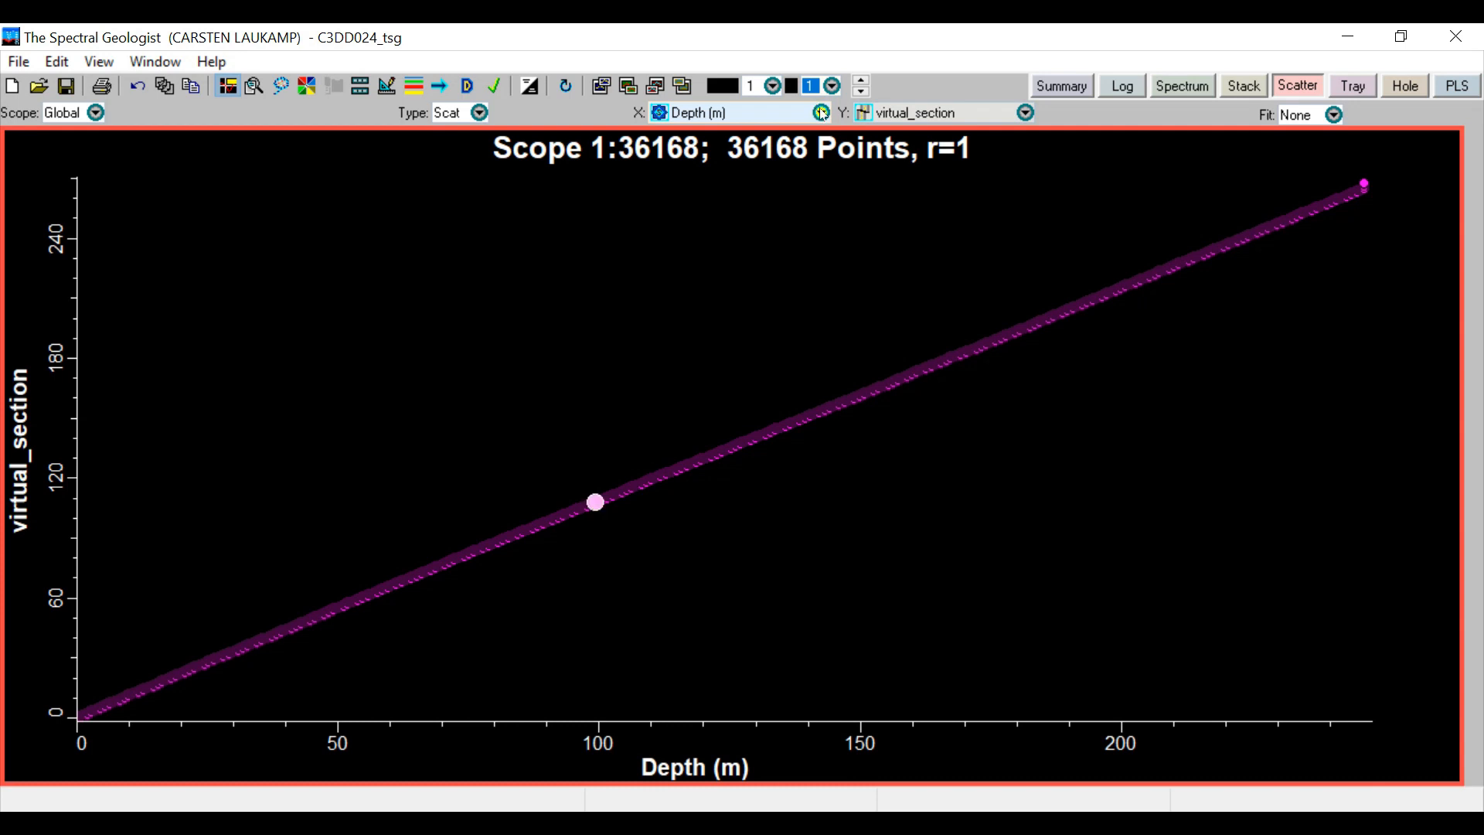
click(822, 115)
click(821, 114)
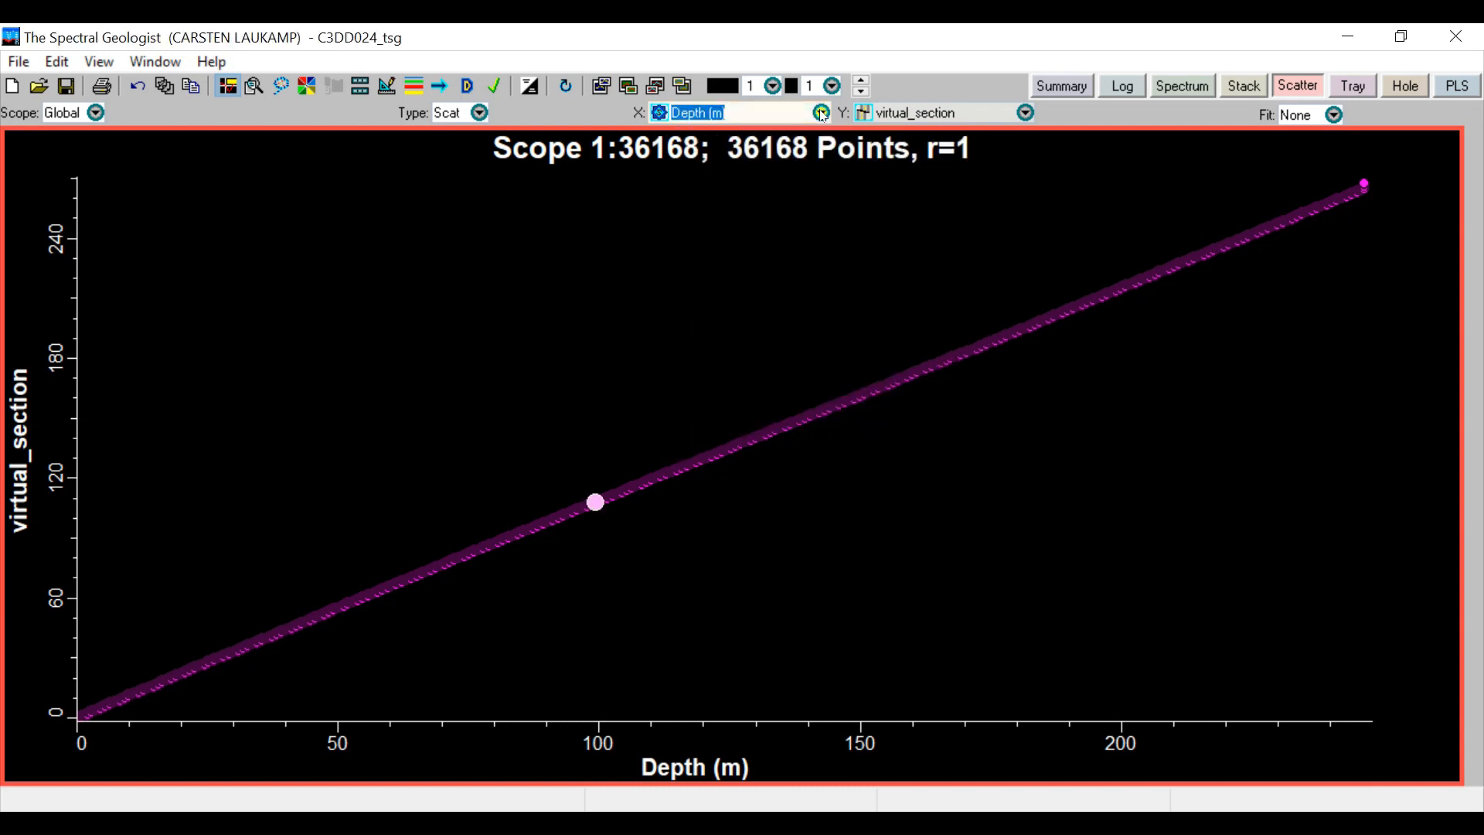
Switch the Y-axis scalar to the secondary dataset and back to the primary dataset
click(1025, 113)
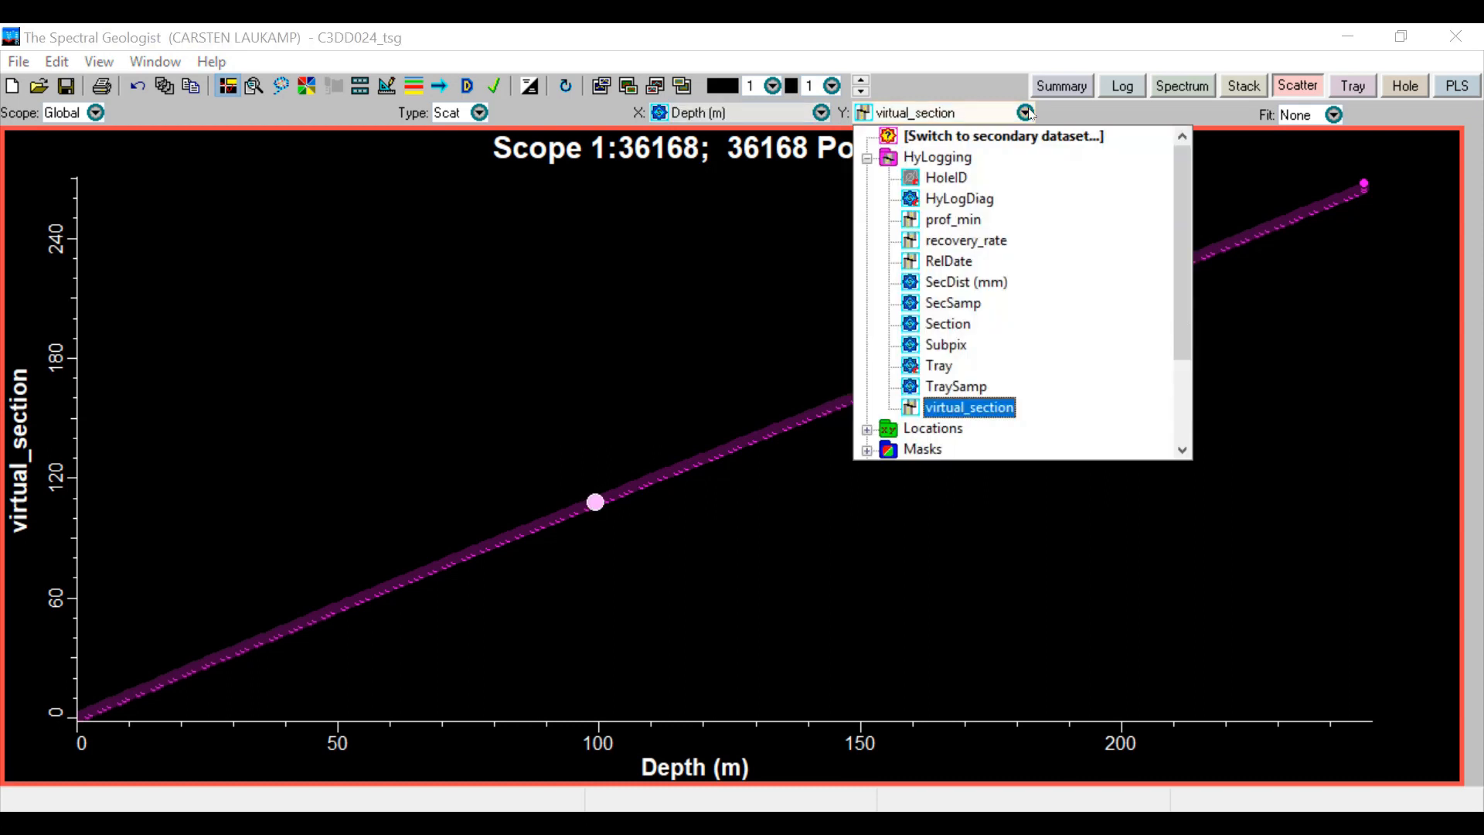
click(1029, 137)
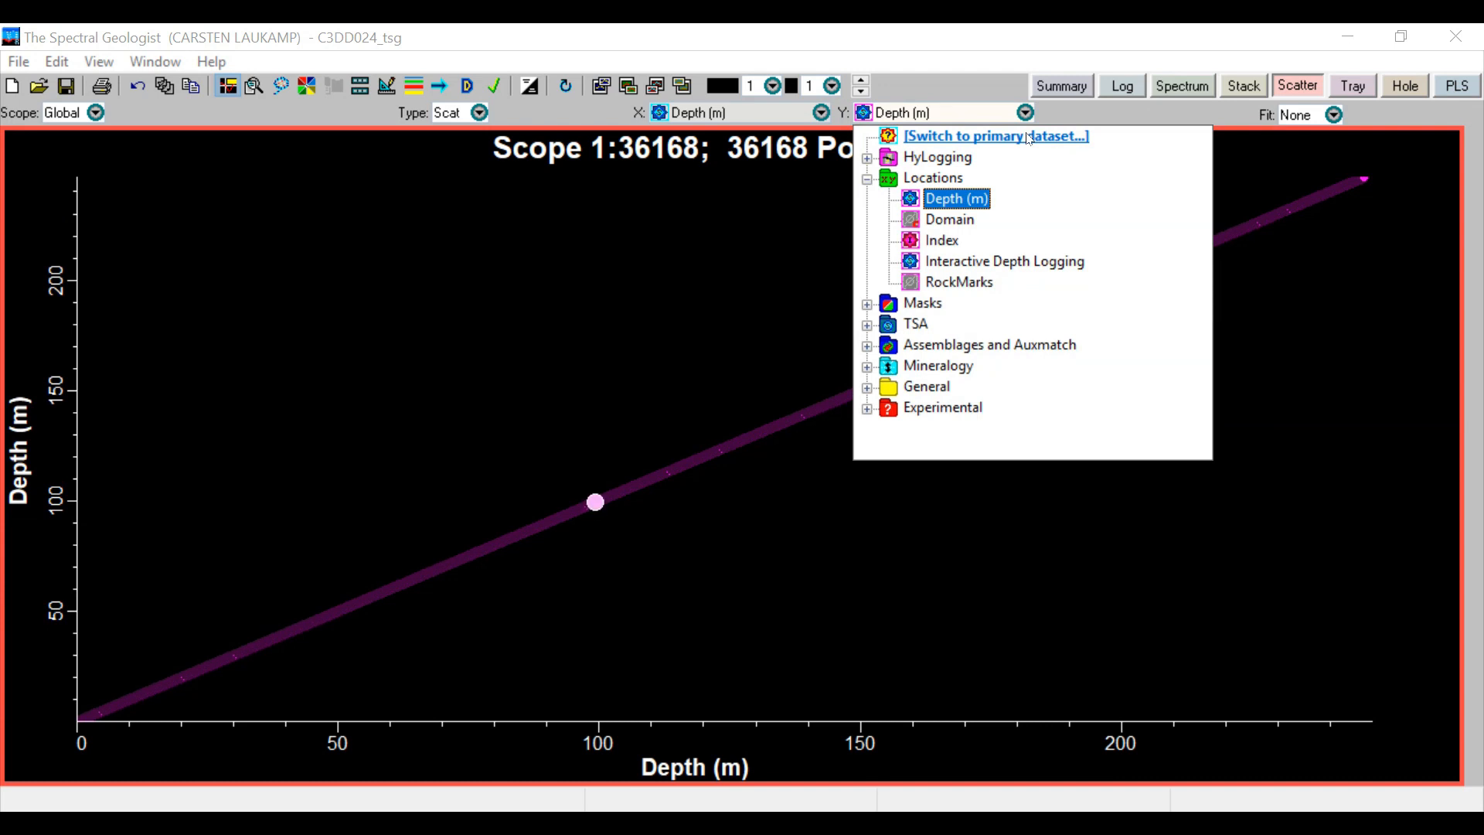
click(1028, 137)
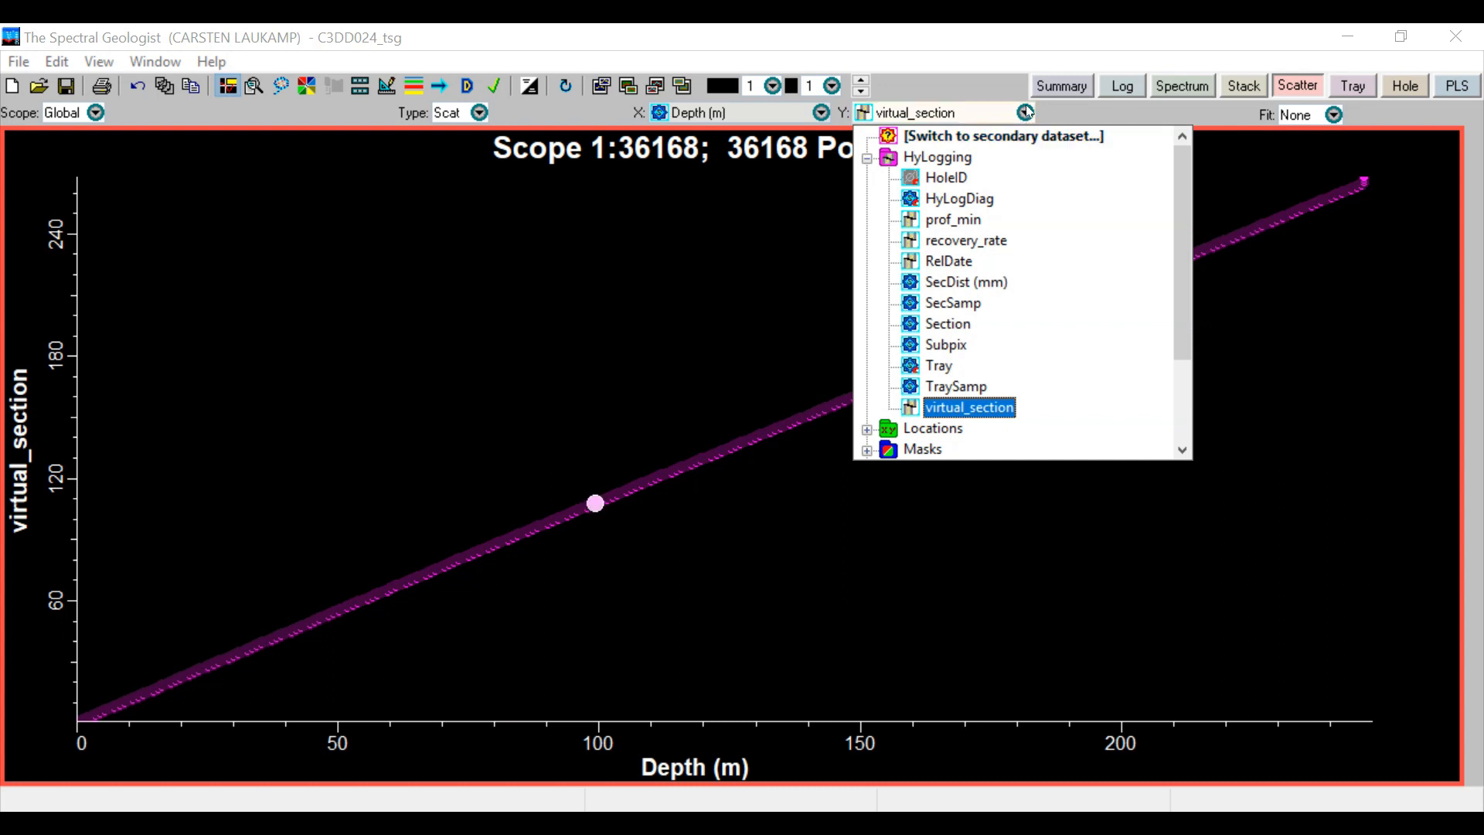
click(1027, 112)
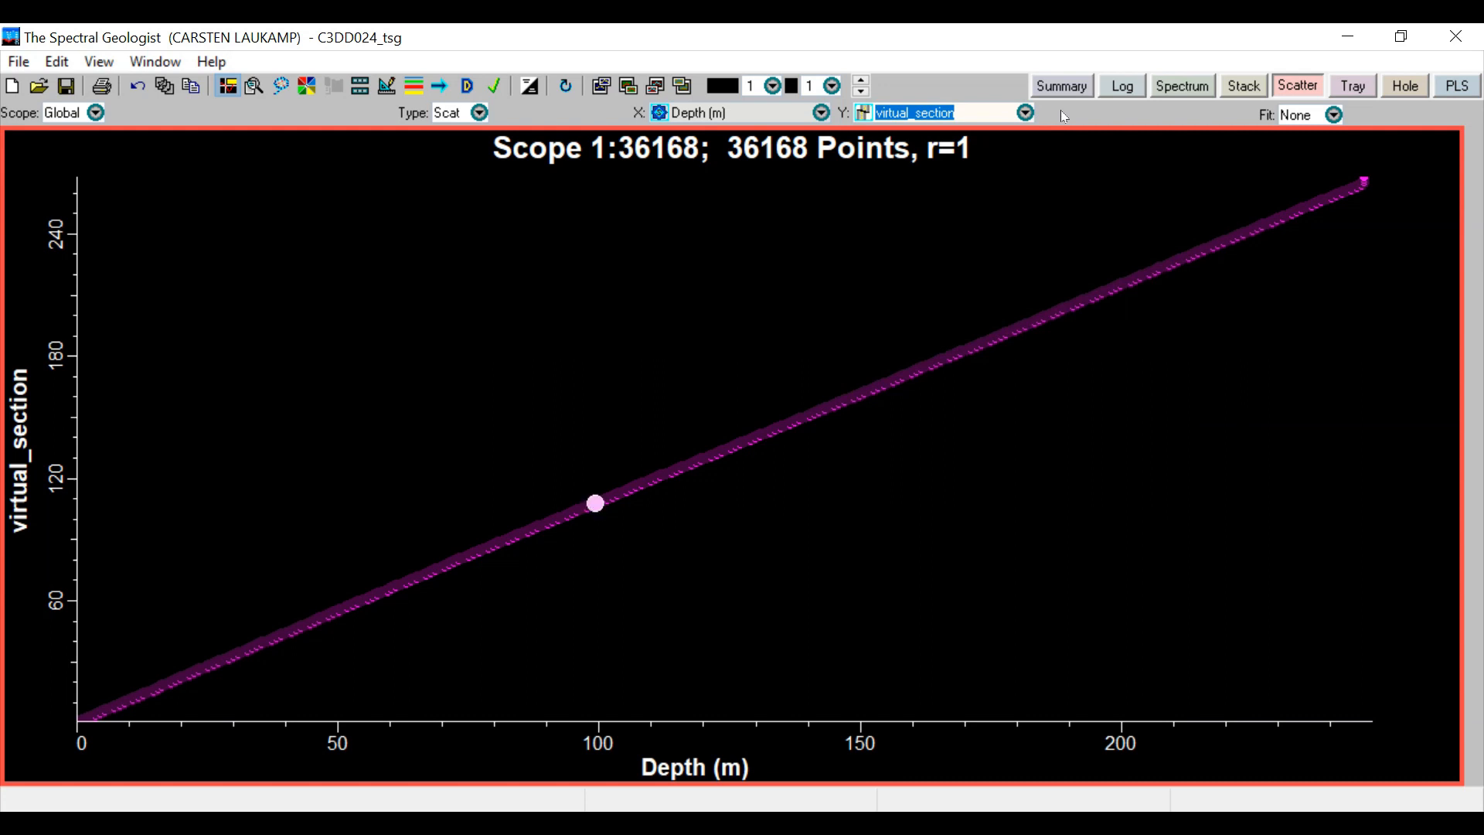
click(1059, 169)
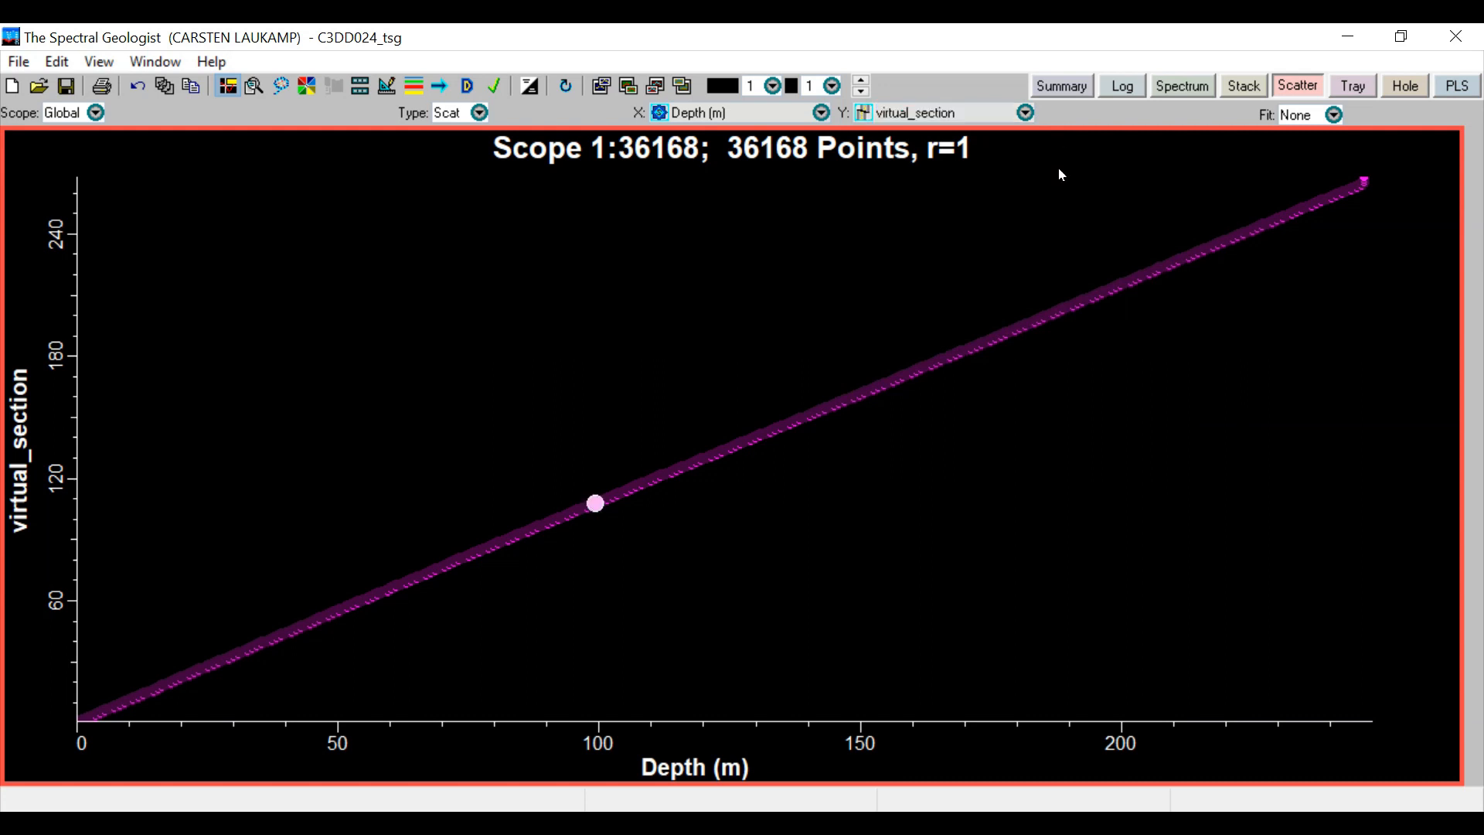
Plot the General scalar white mica & Al-smectite abundance on the Y axis and select a sample near 220 m depth
click(1024, 113)
drag(1179, 172, 1175, 343)
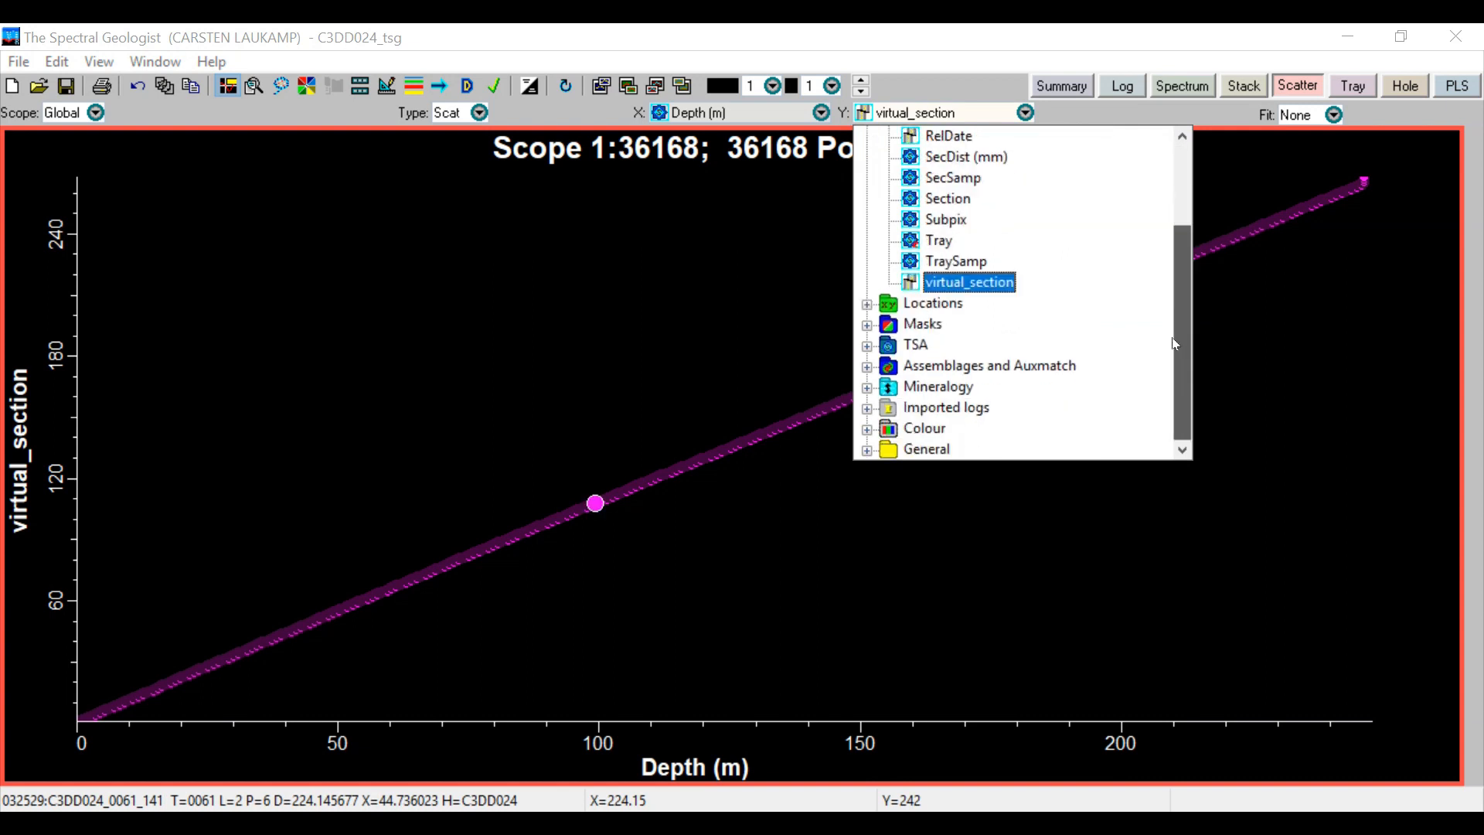
click(867, 450)
drag(1181, 363, 1180, 391)
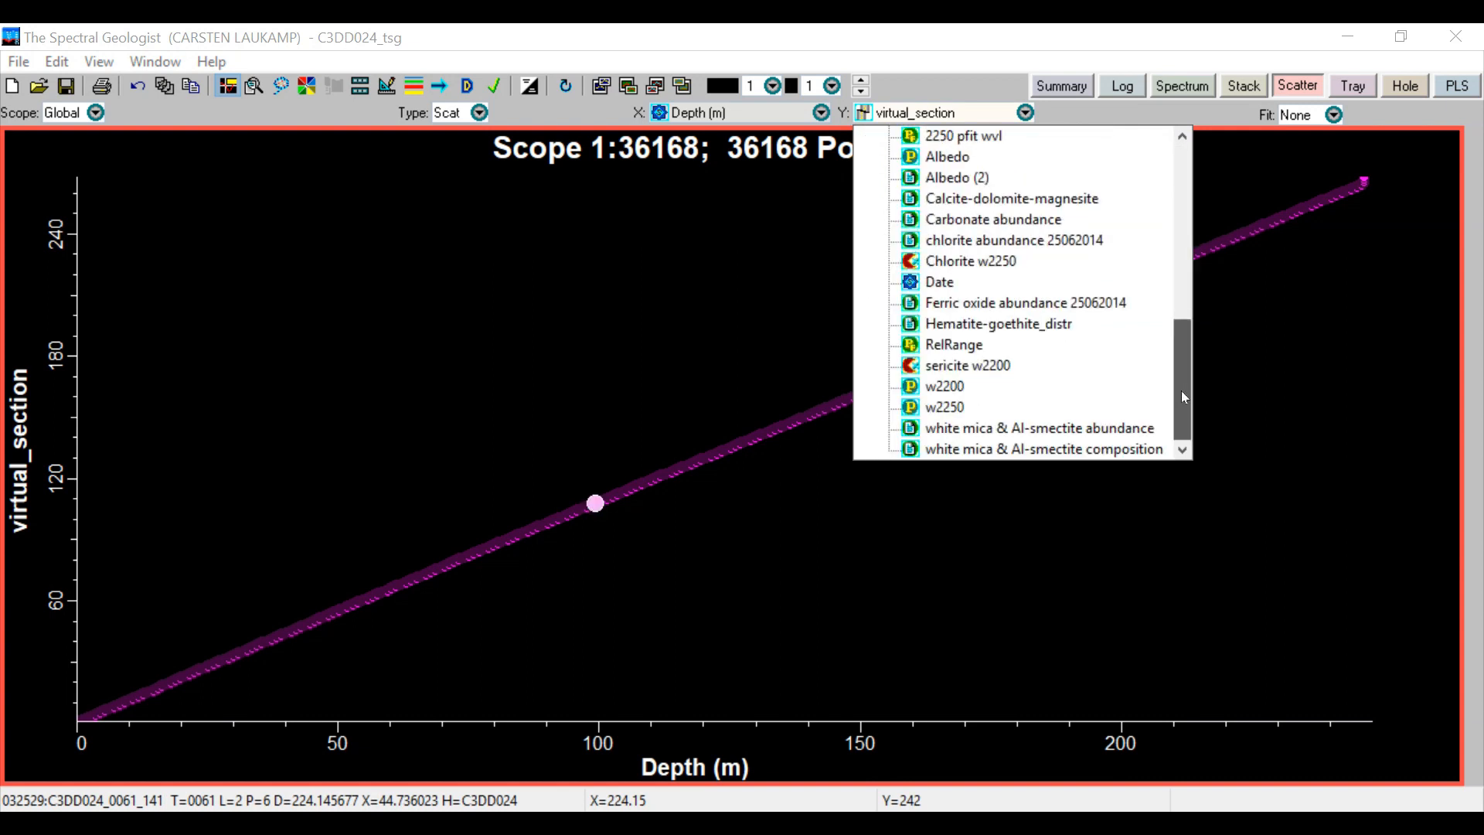
click(1139, 428)
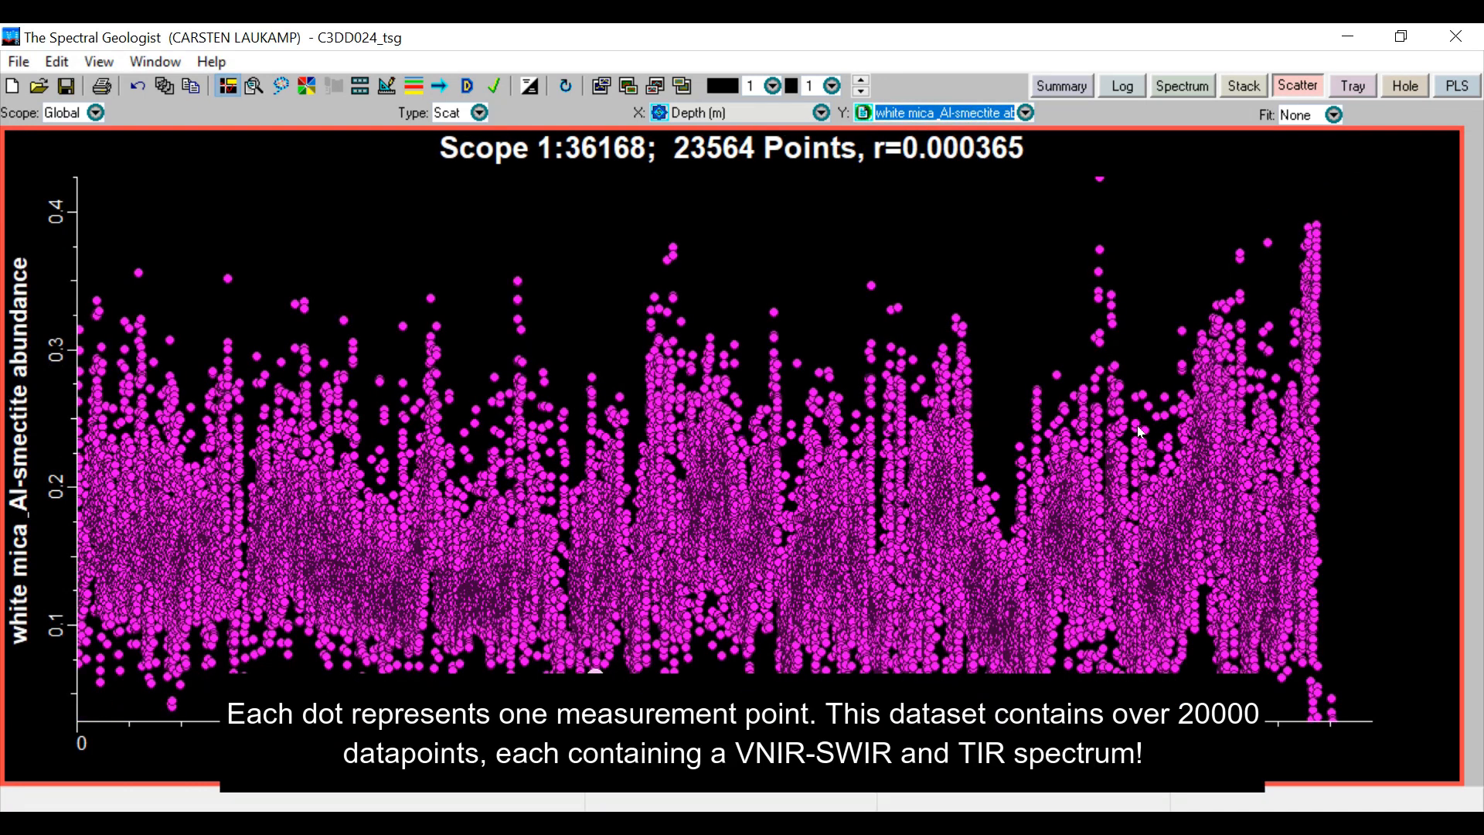
click(1195, 271)
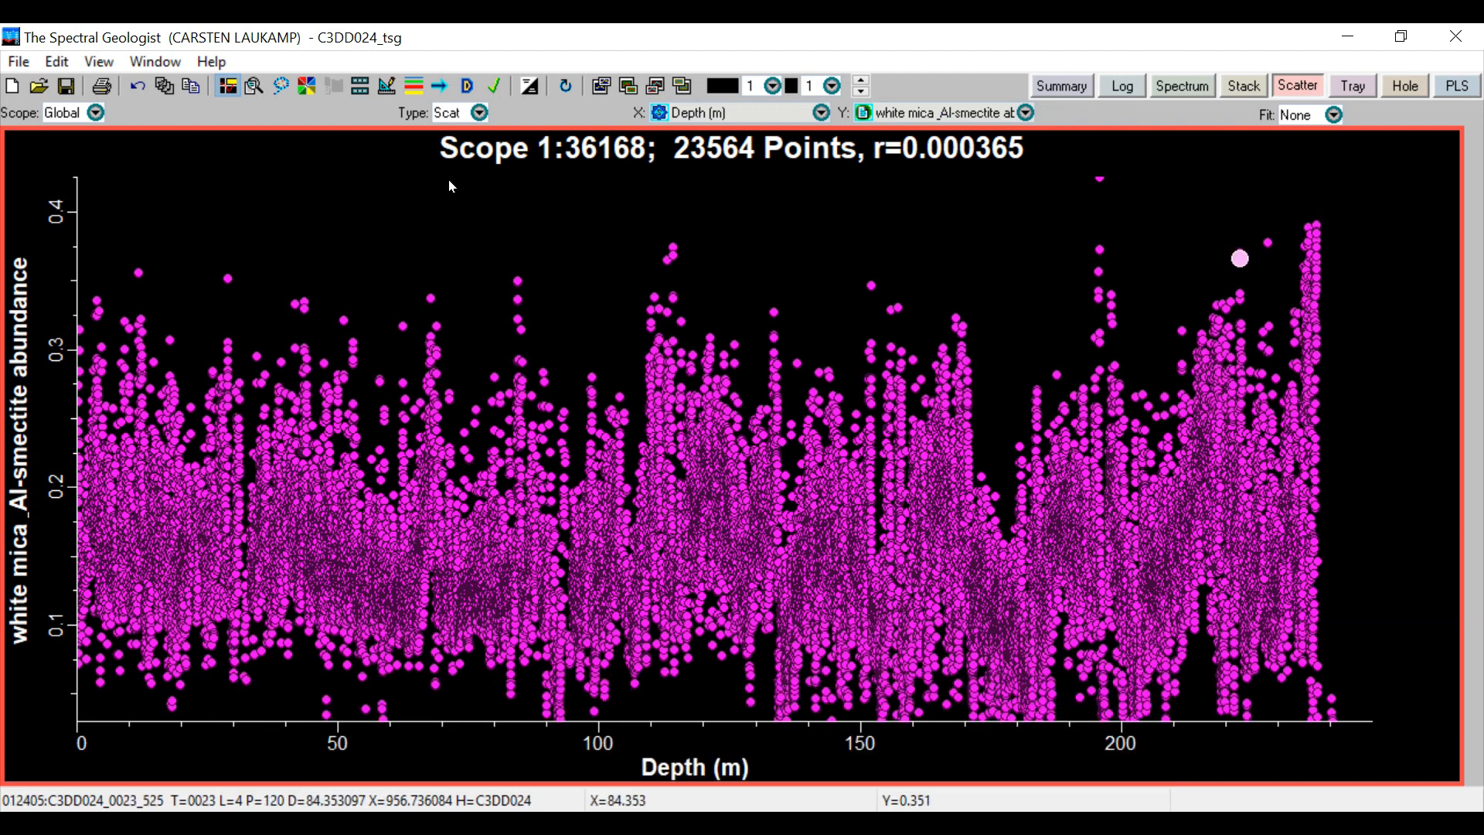
Turn on multicoloured plotting and colour the points by the General scalar white mica & Al-smectite composition
click(307, 91)
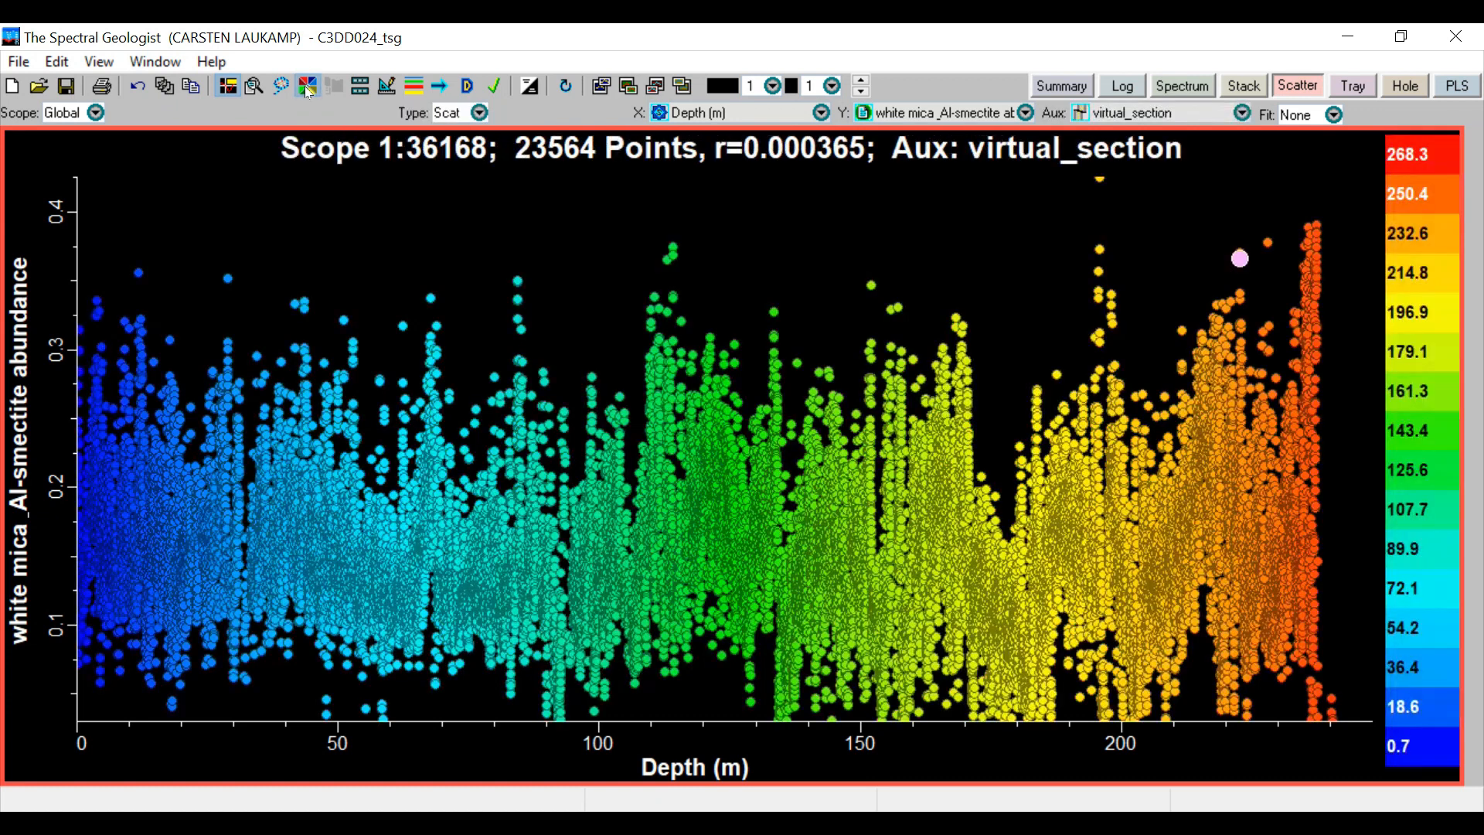
click(1107, 120)
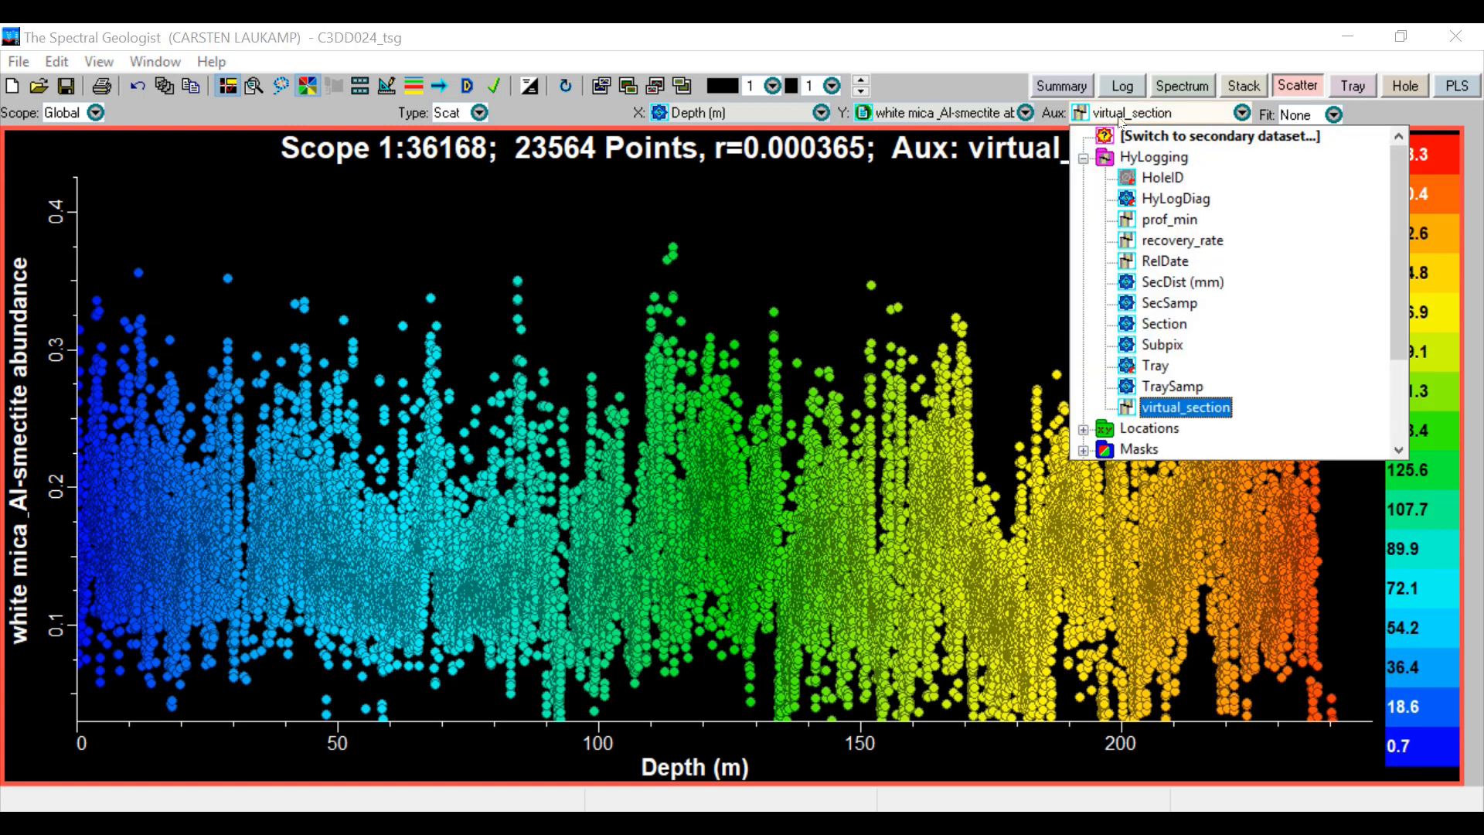
drag(1400, 210, 1398, 314)
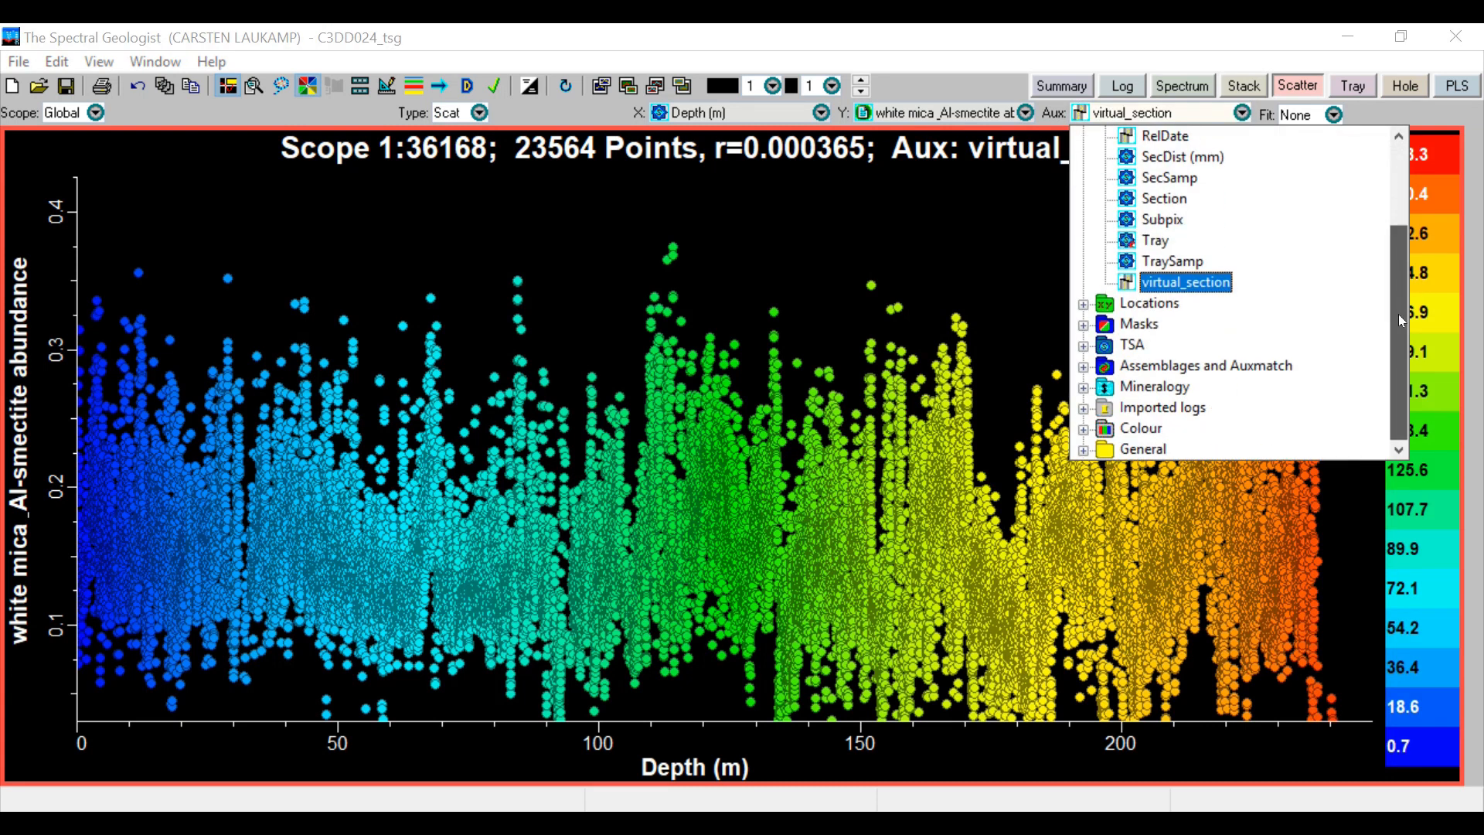
double_click(1102, 450)
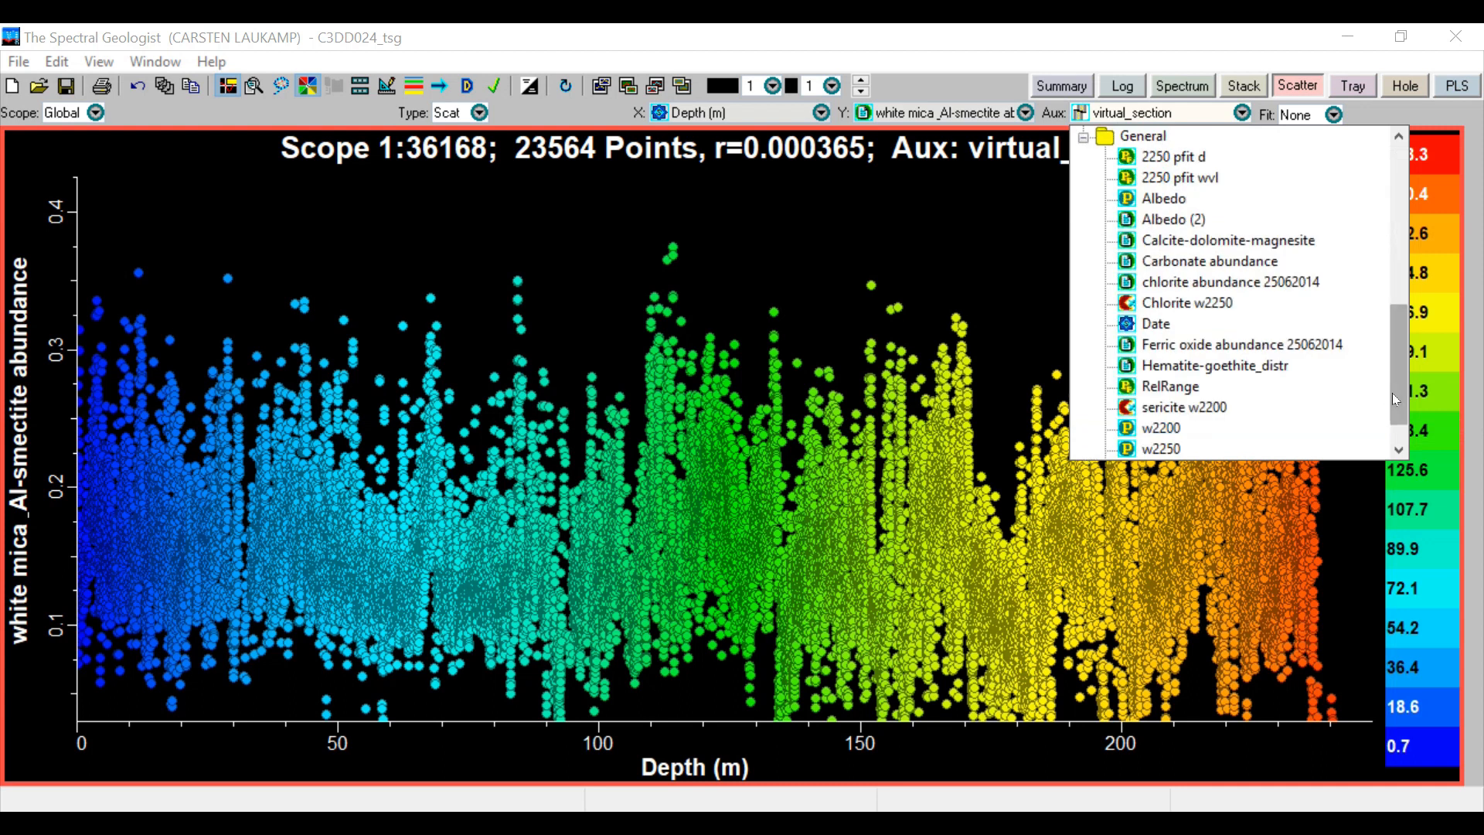
drag(1395, 398, 1392, 420)
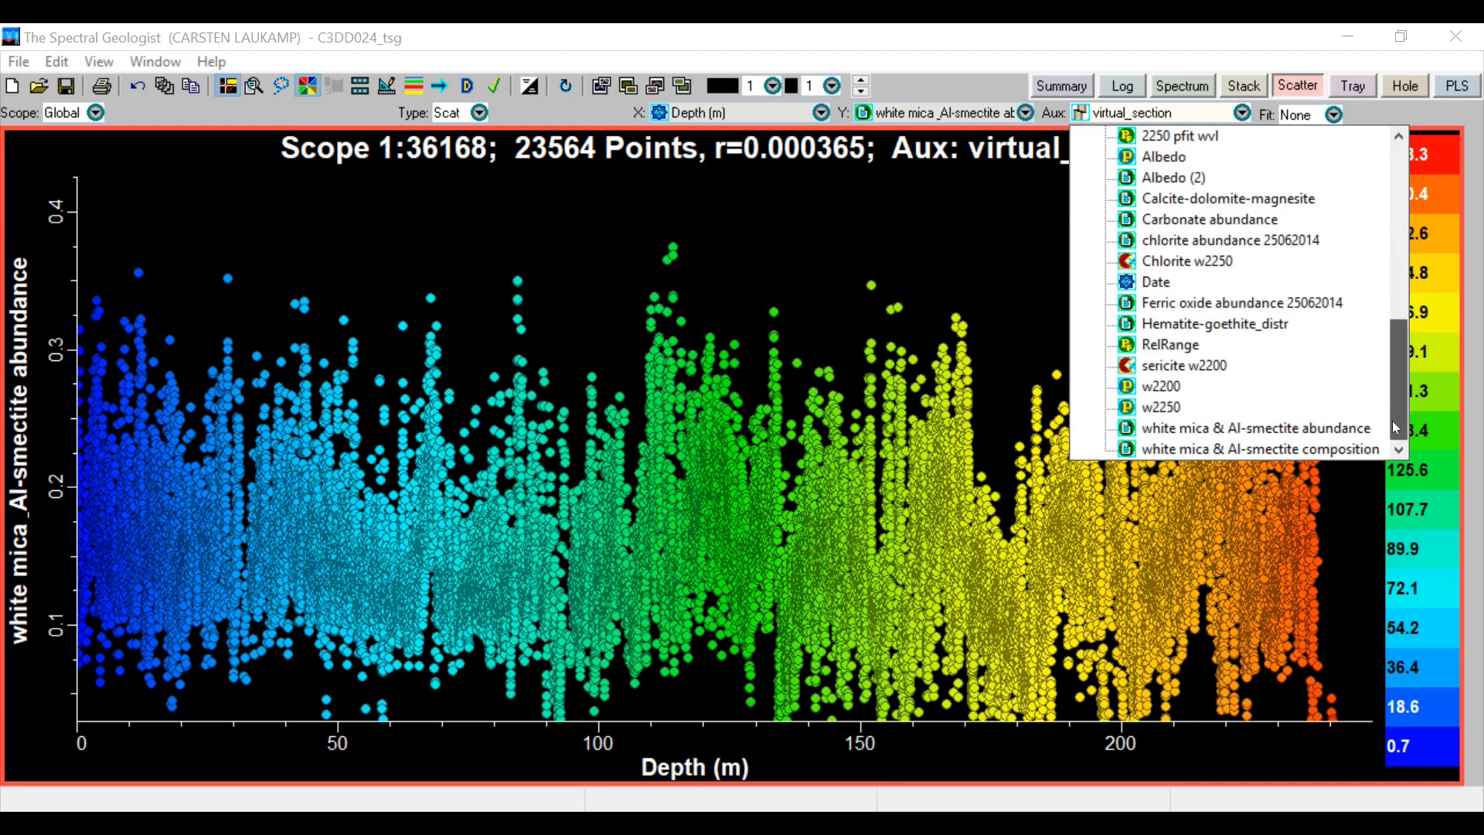
click(1362, 449)
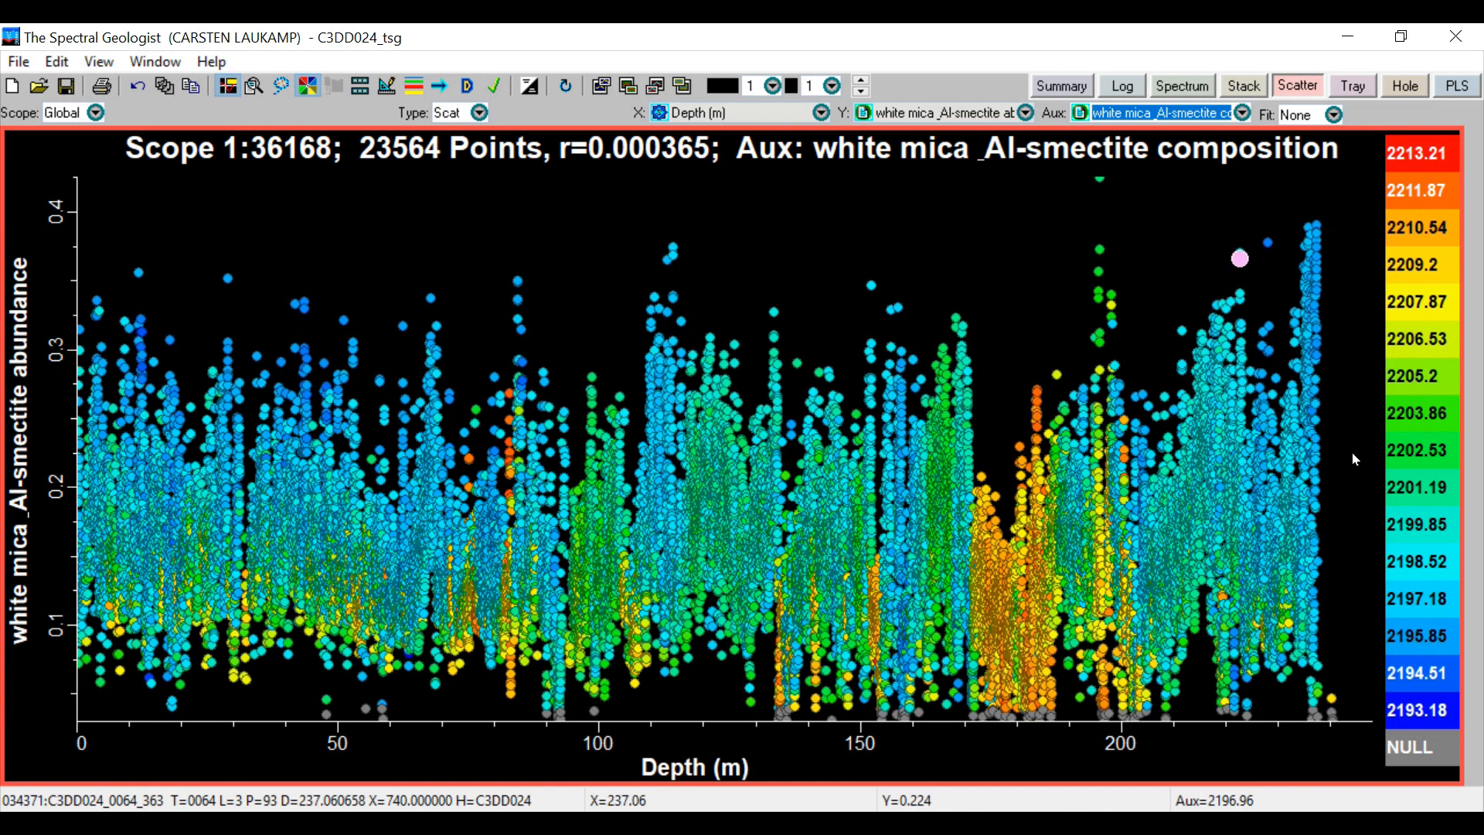
Set the scatterplot's colour mapping range to 2200 to 2210 and apply it
right_click(1353, 454)
click(1306, 134)
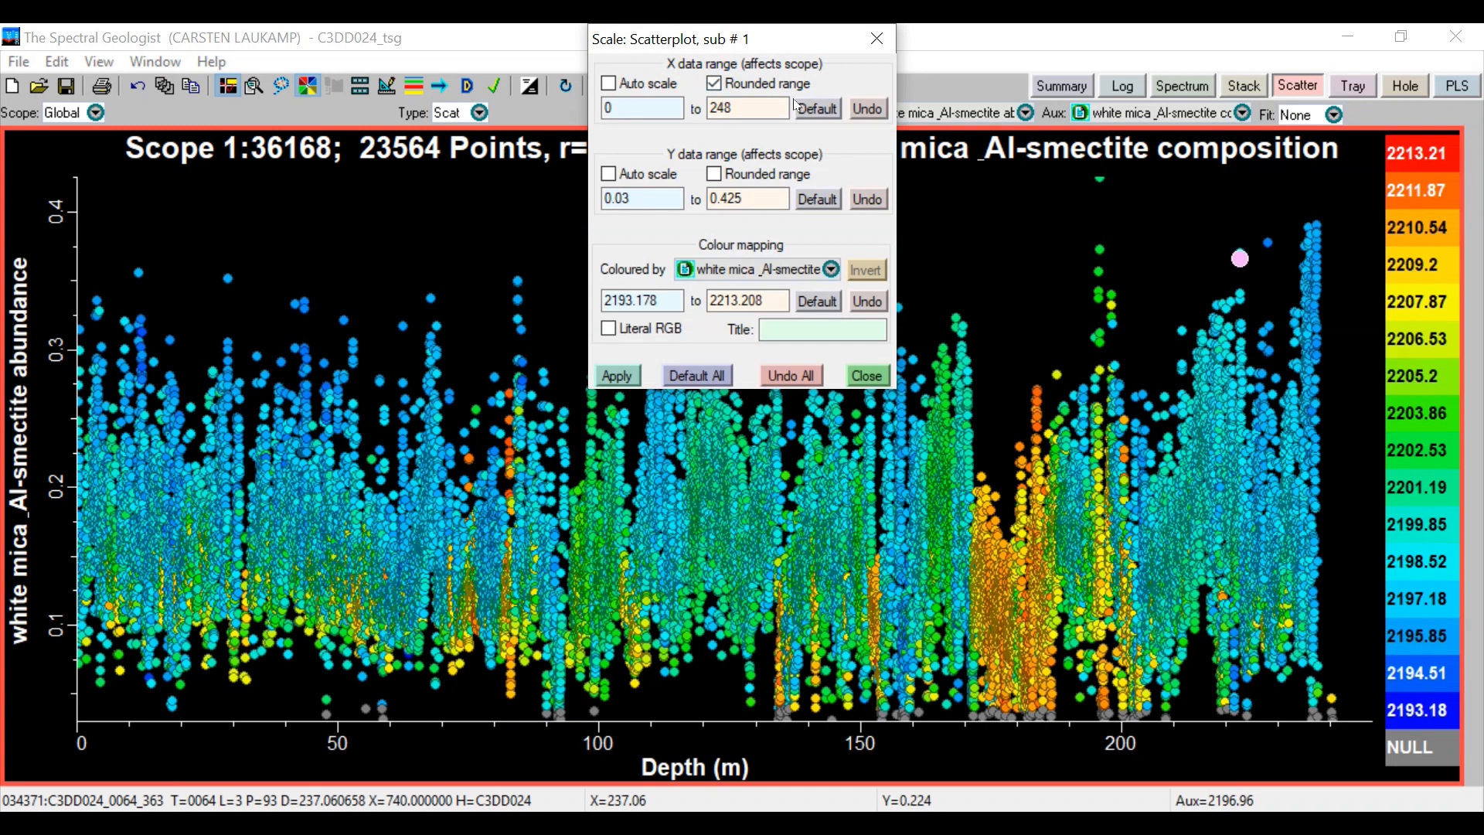
double_click(666, 300)
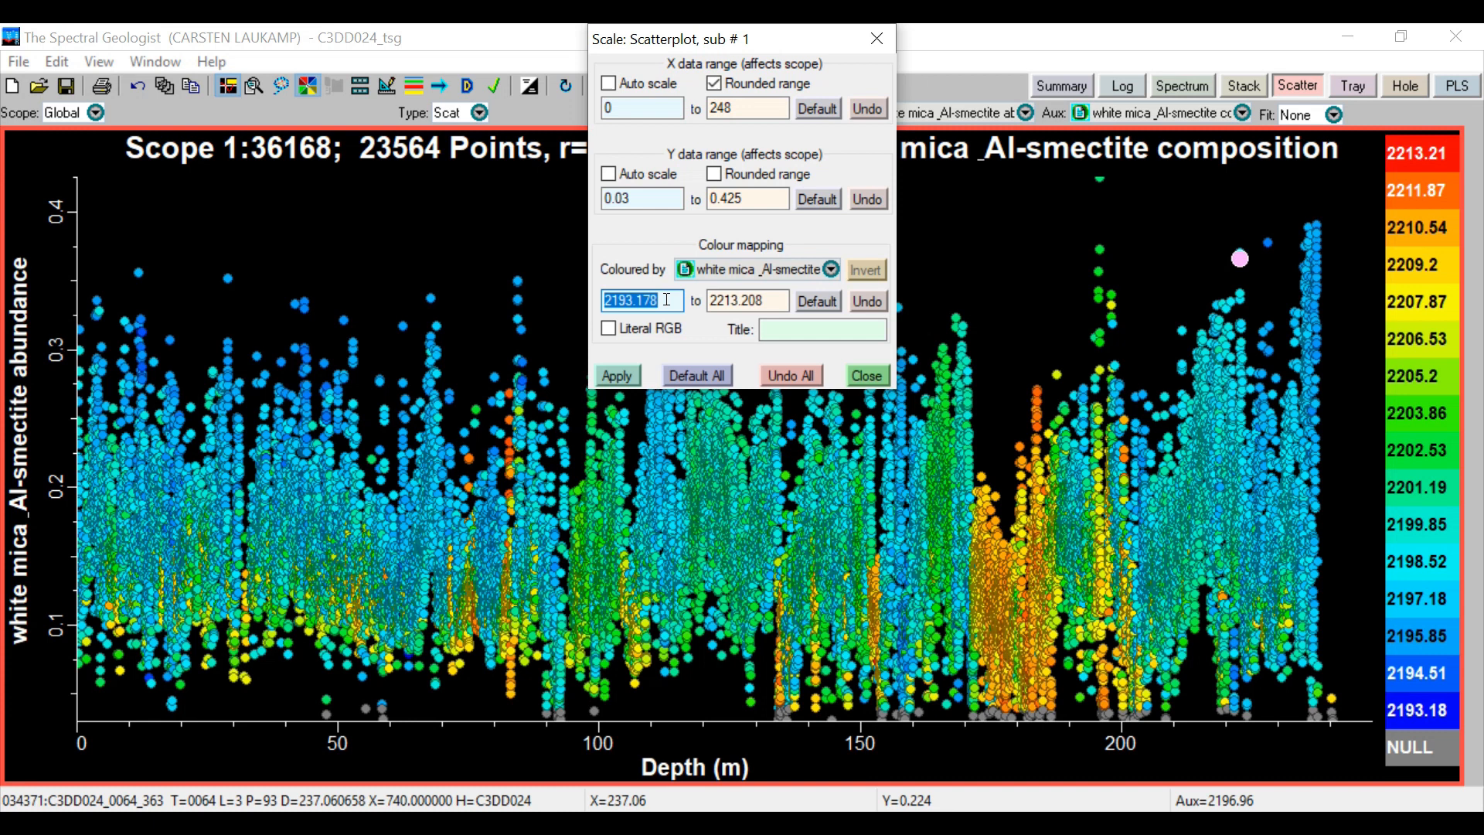
text(2200)
key(Tab)
text(2210)
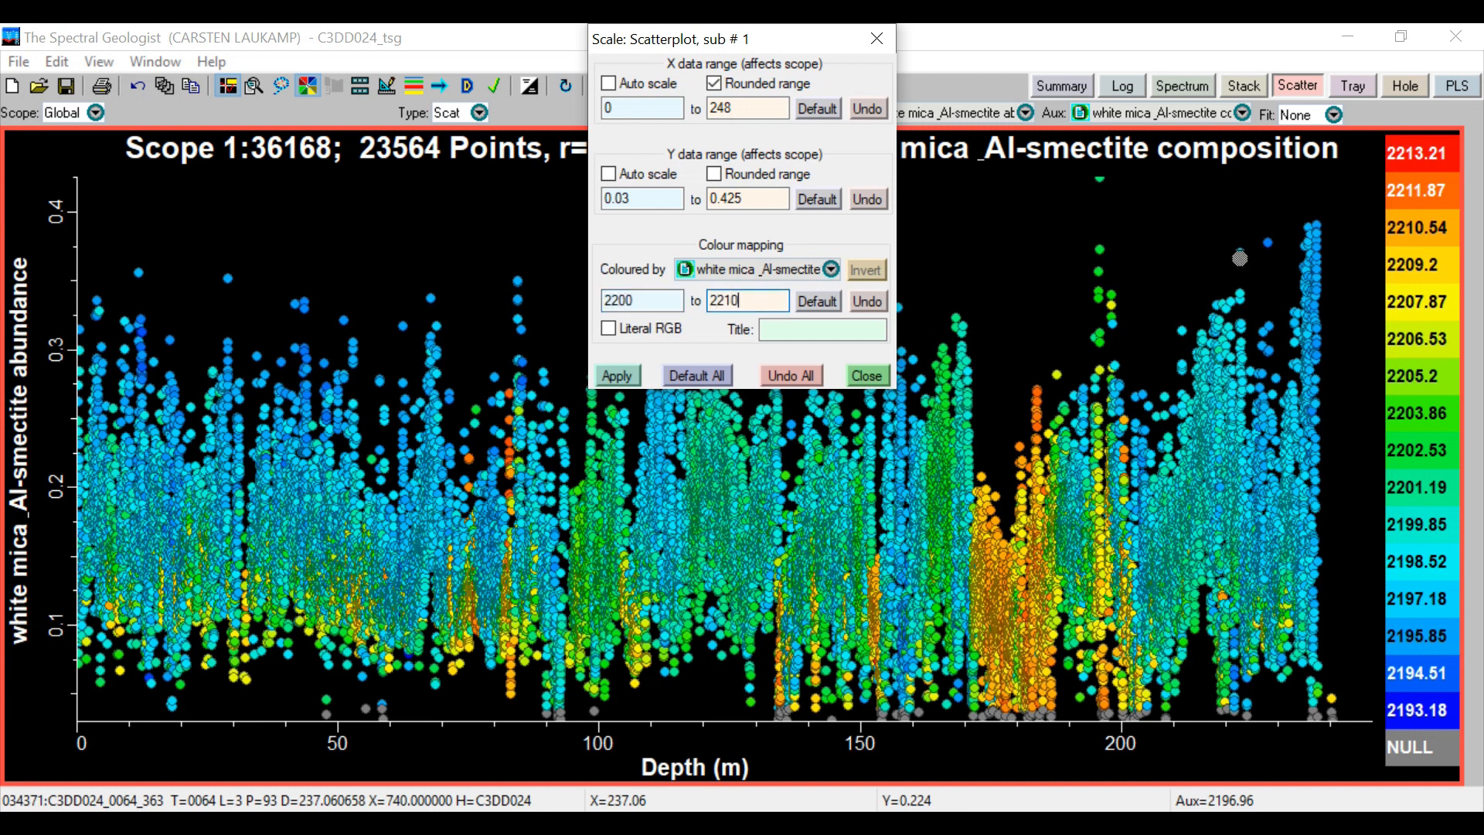
click(616, 376)
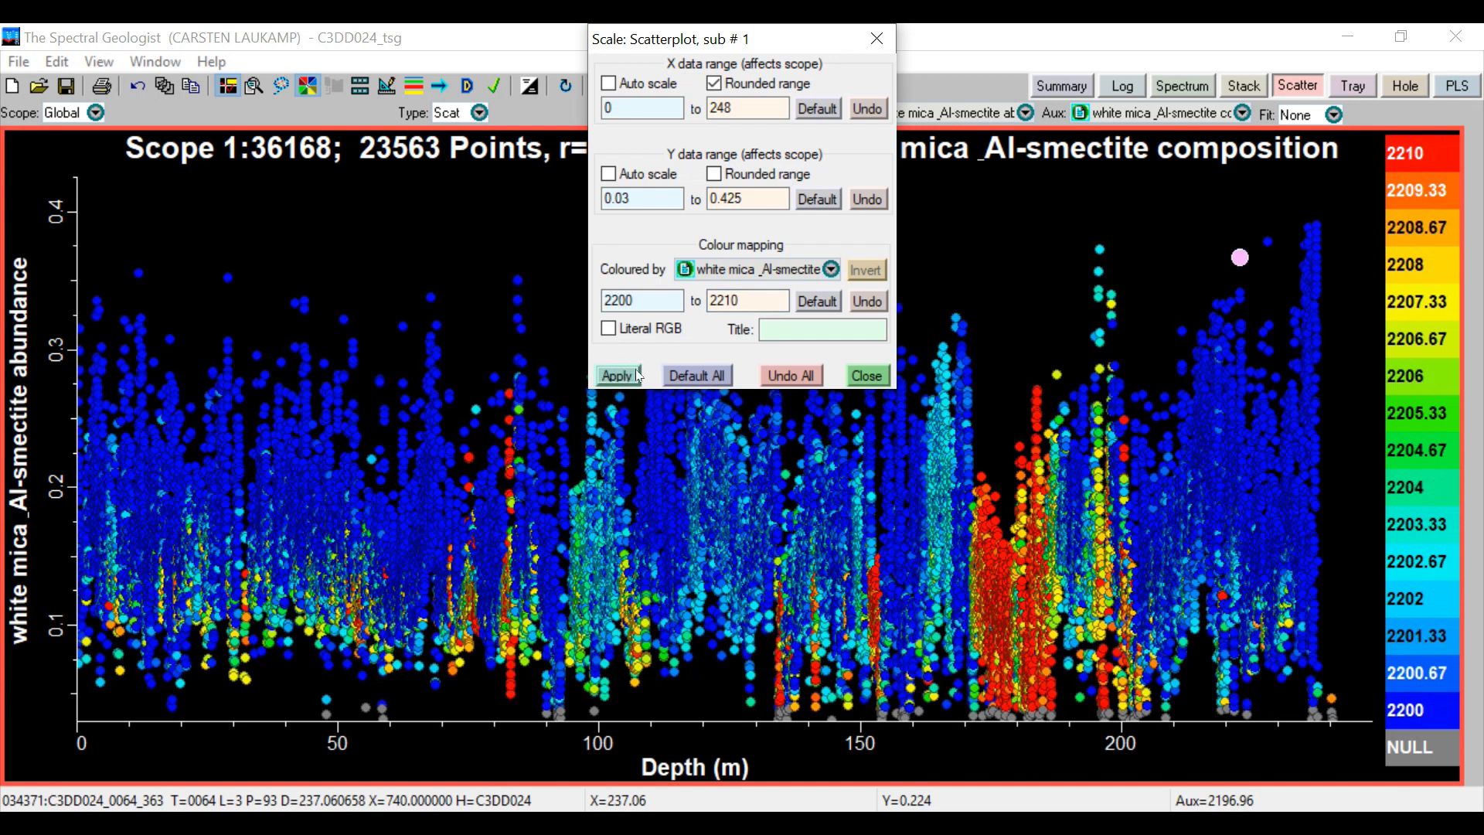
click(869, 381)
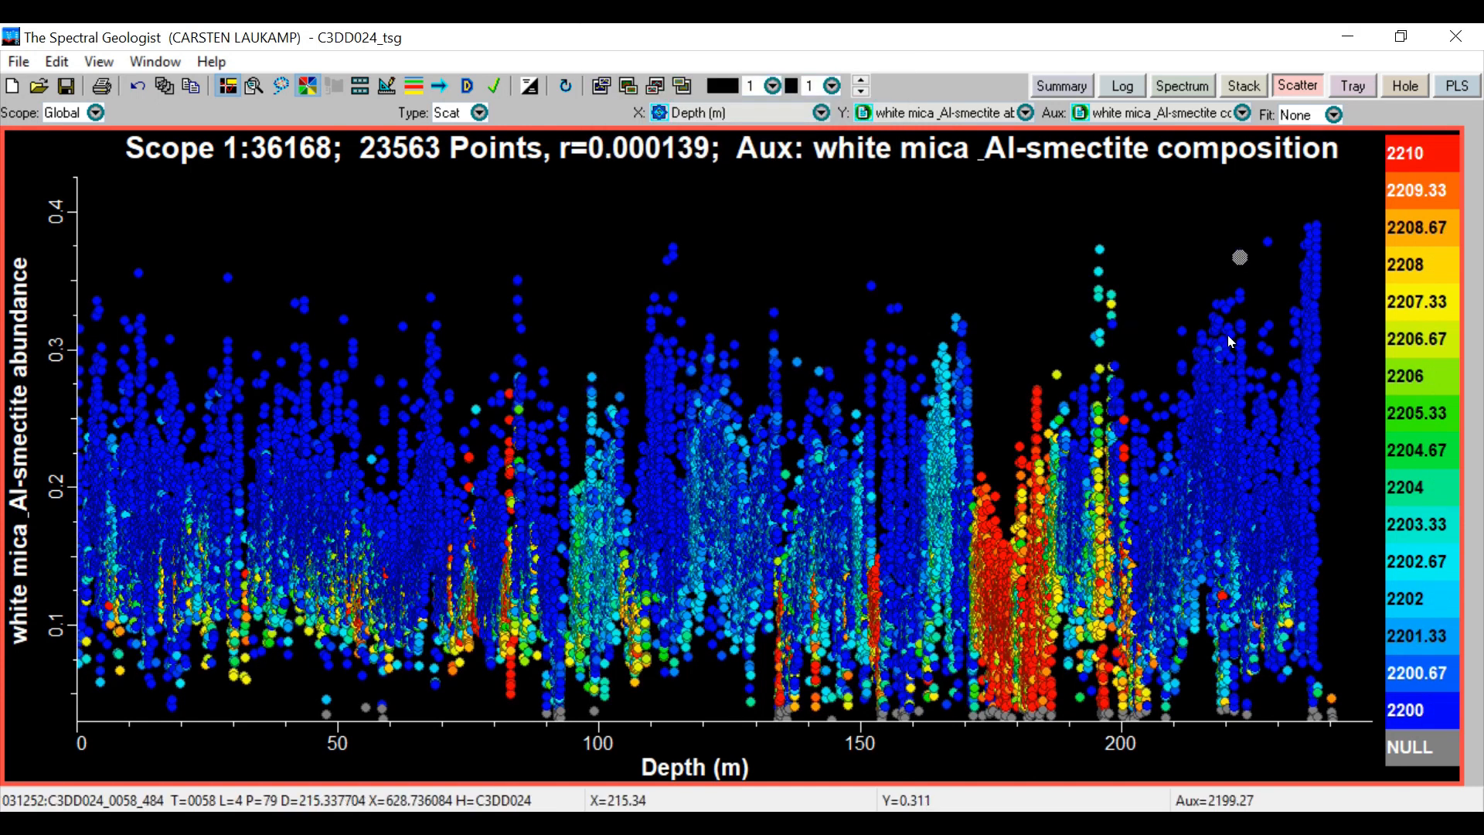
Enable sorted plot order for the auxiliary colour scalar
right_click(1350, 336)
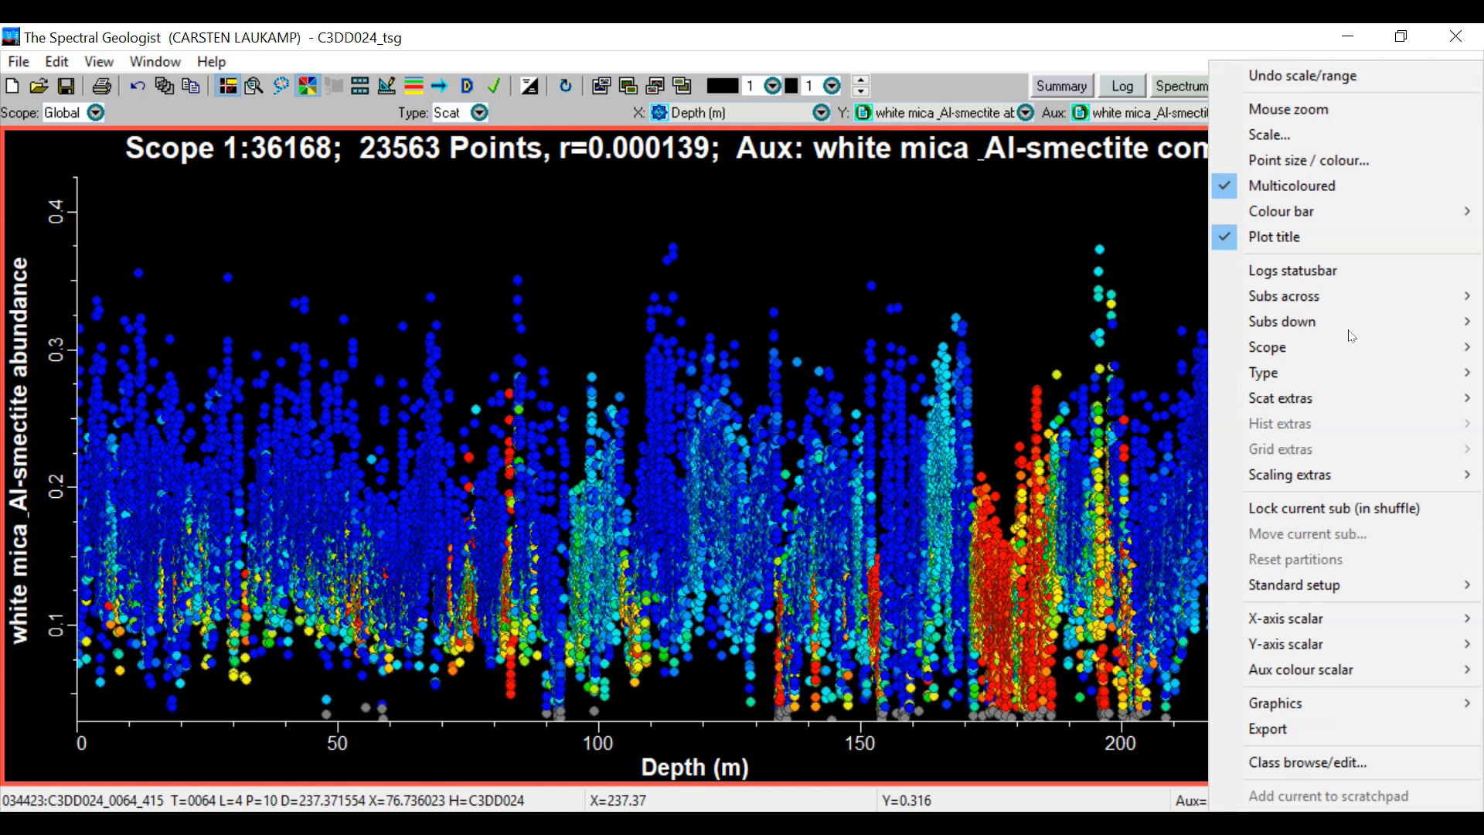
mouse_move(1332, 670)
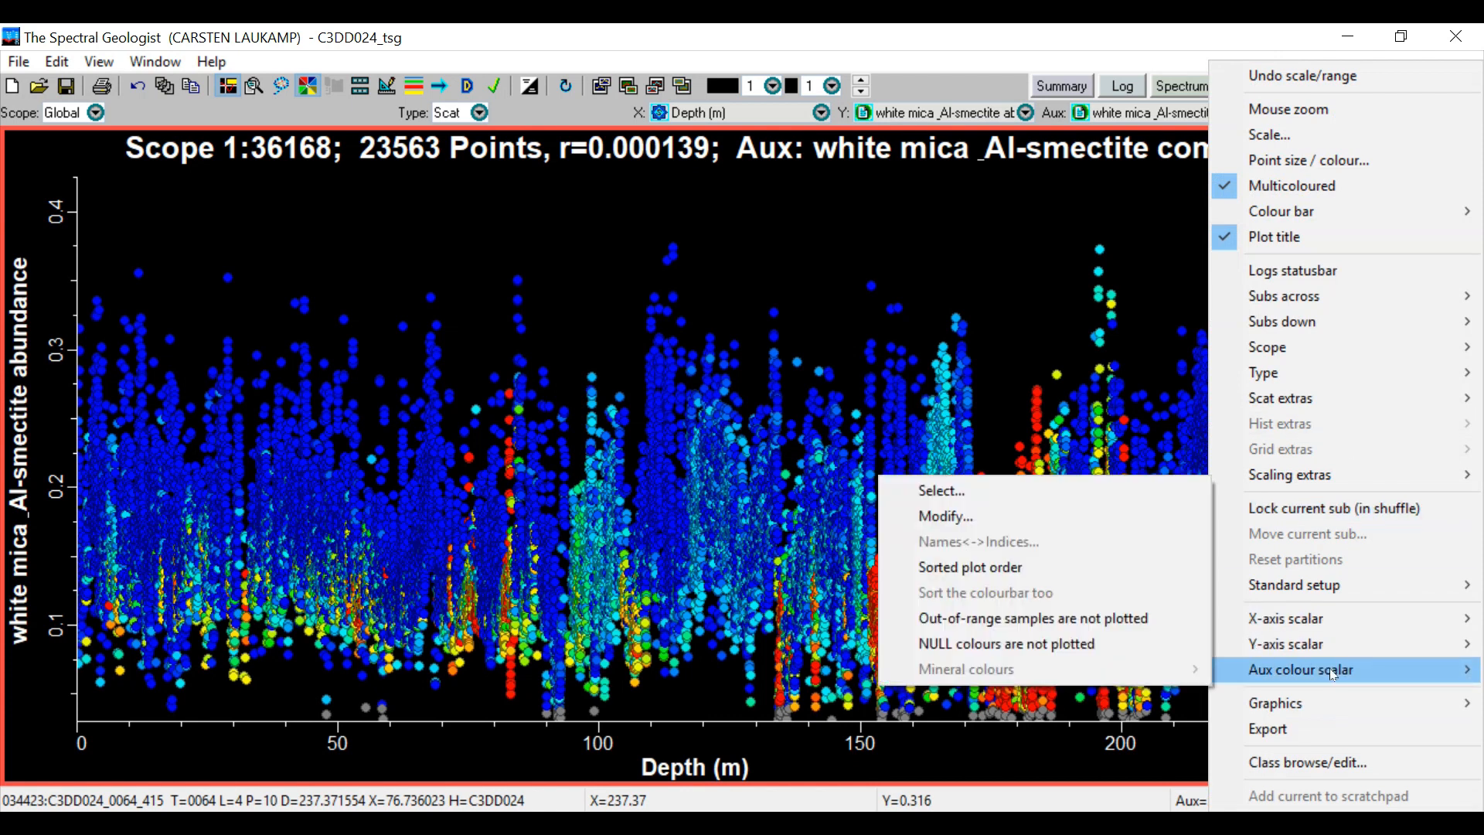
click(1004, 572)
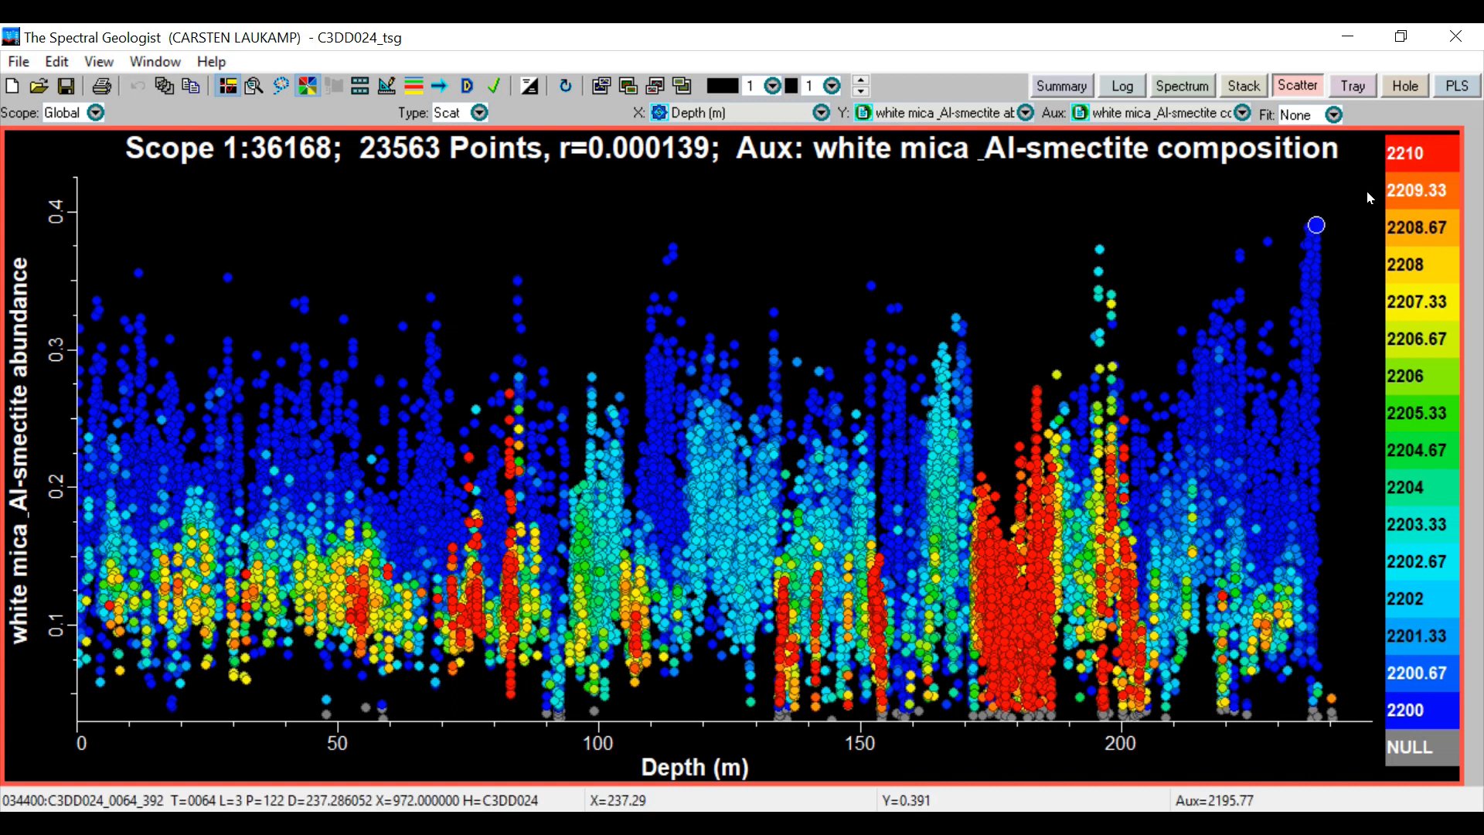
Save the current subscreen's graphics as a JPEG image named wmgreenbu in the HyLogger datasets folder
right_click(1366, 191)
mouse_move(1349, 715)
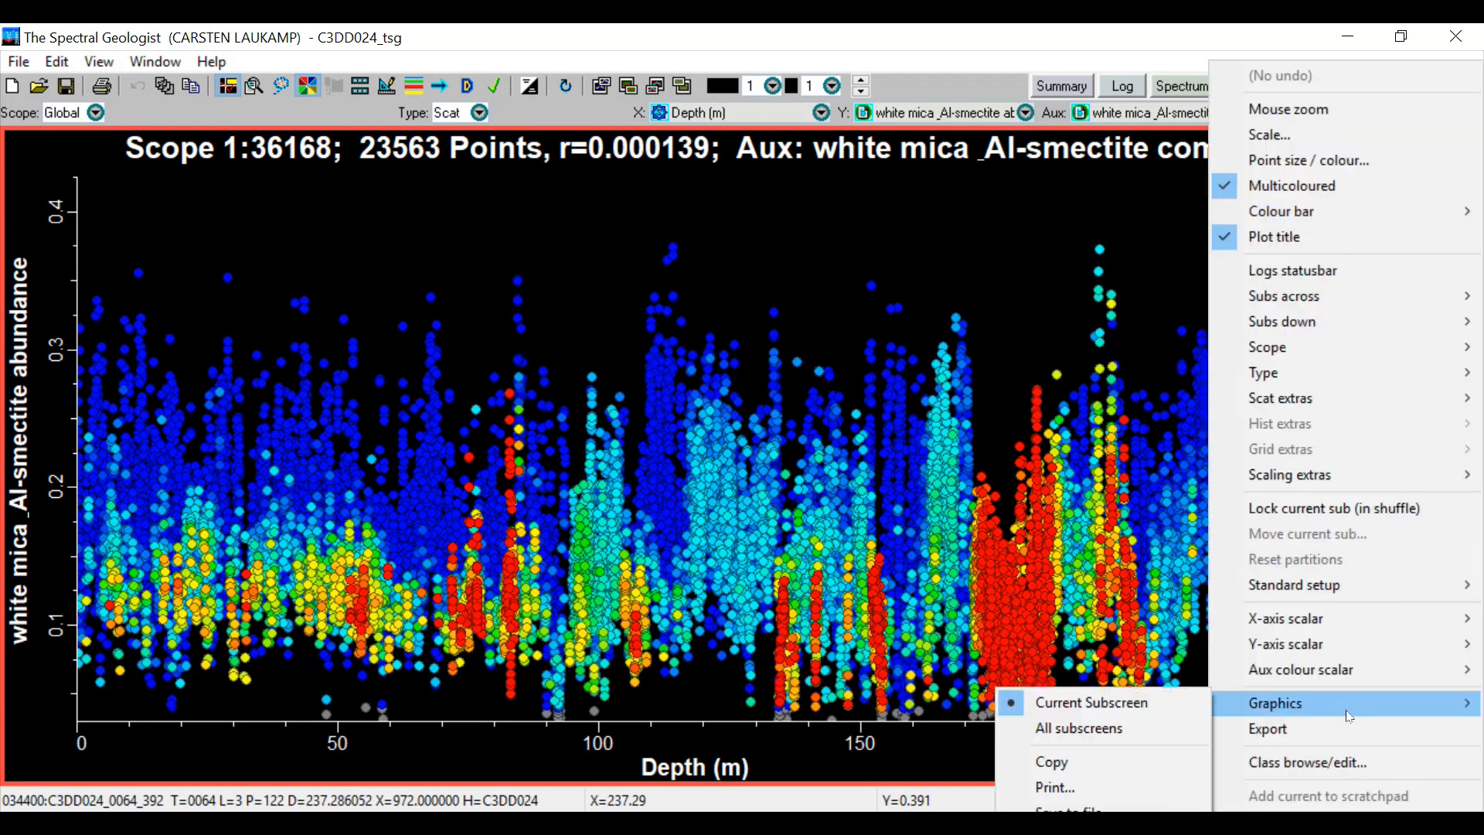
click(1082, 808)
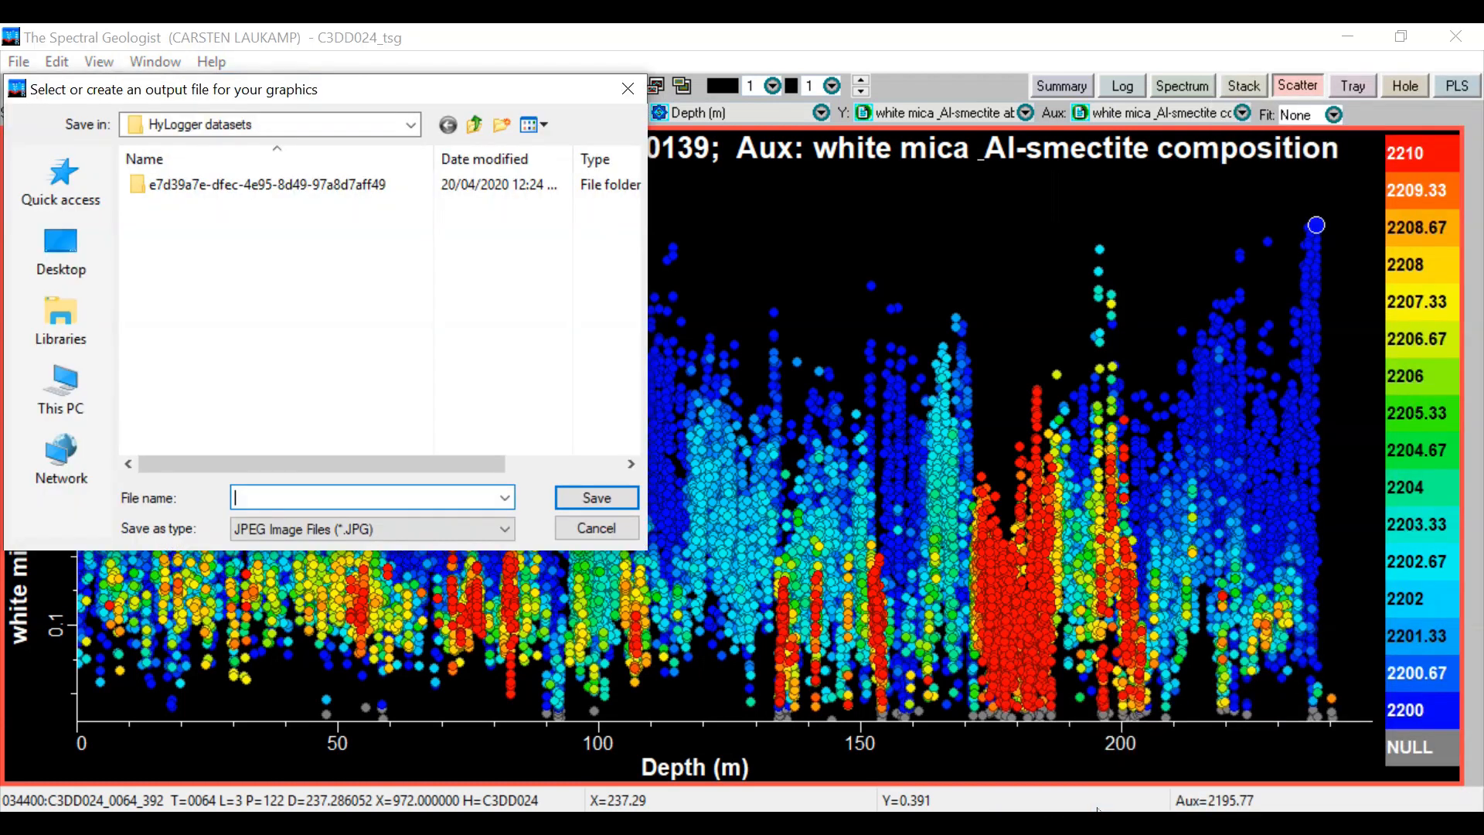
text(wmgreenbu)
key(Return)
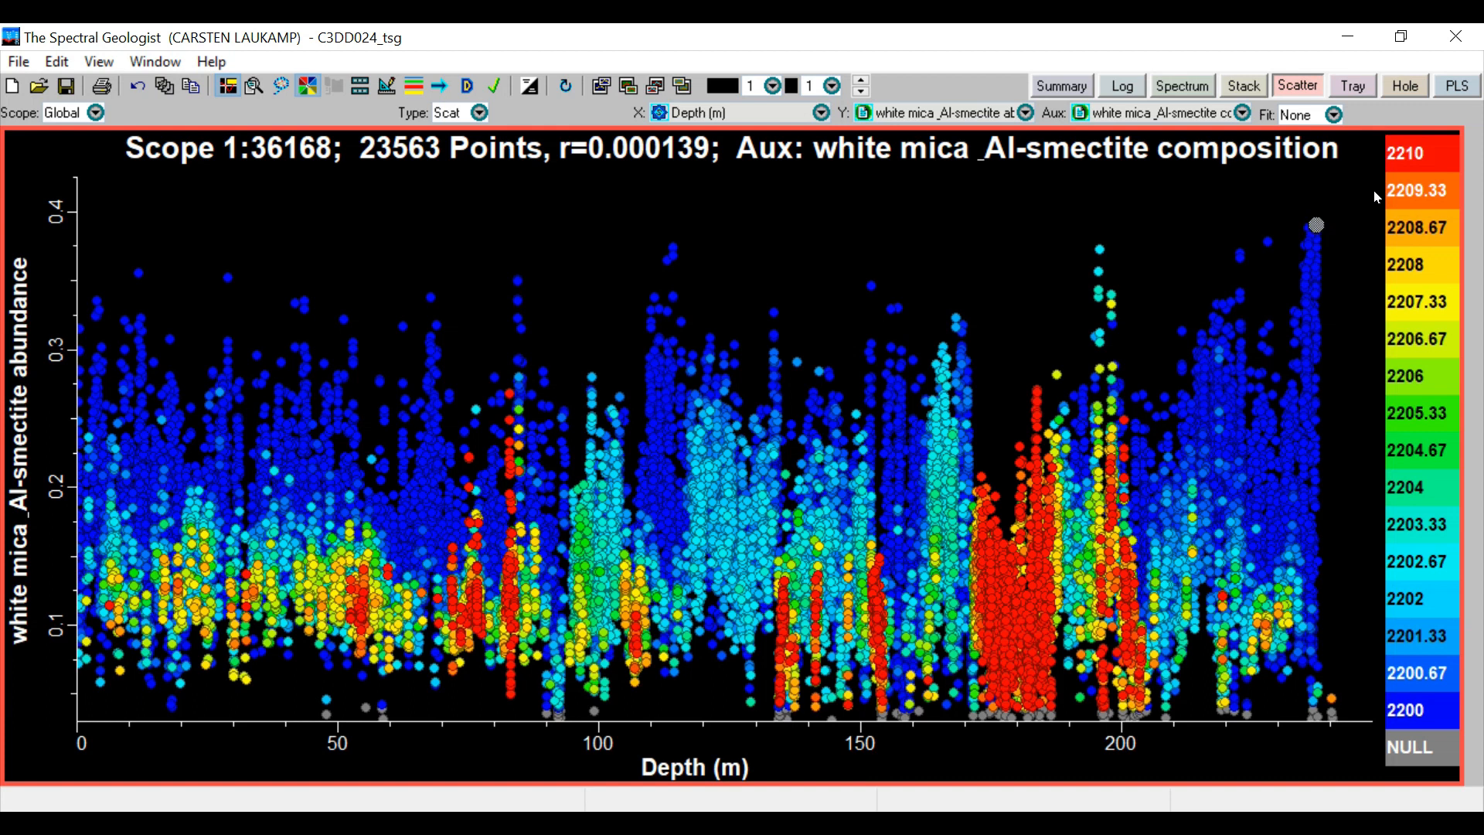
Open the Tray view and inspect the classification of individual samples in the first three core sections of tray 0001
click(1357, 91)
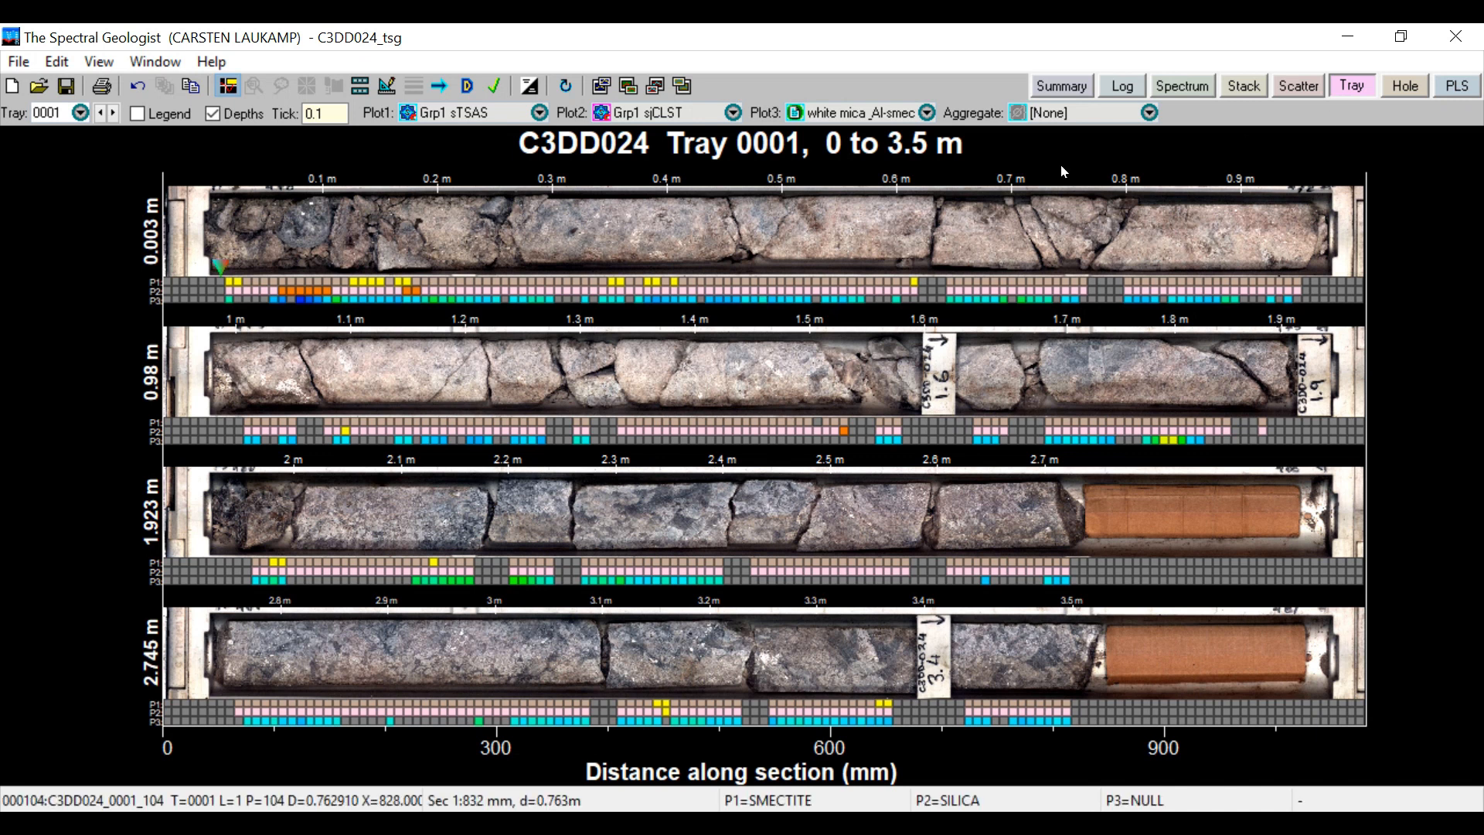
click(416, 292)
click(524, 418)
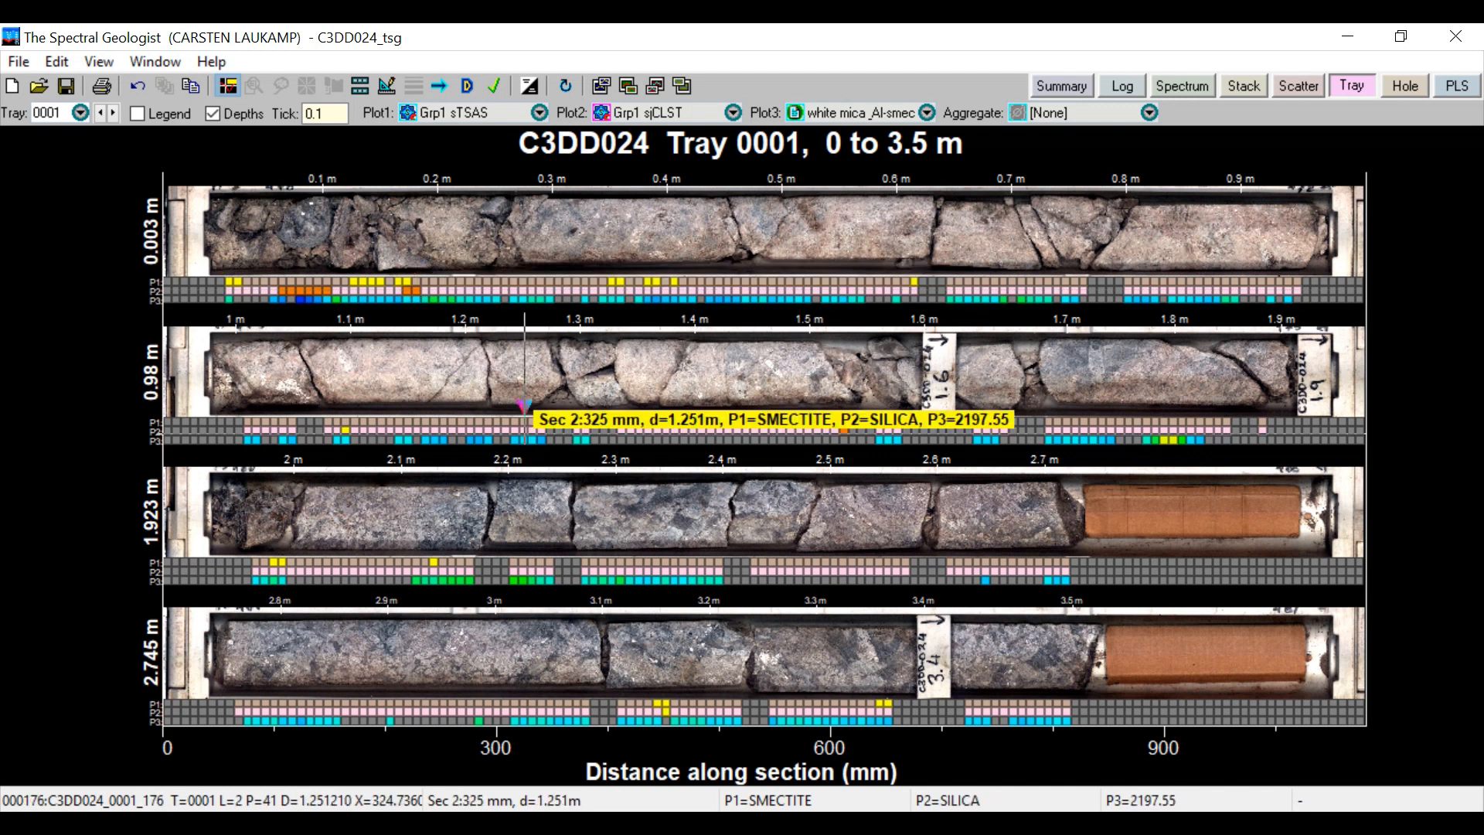
click(513, 581)
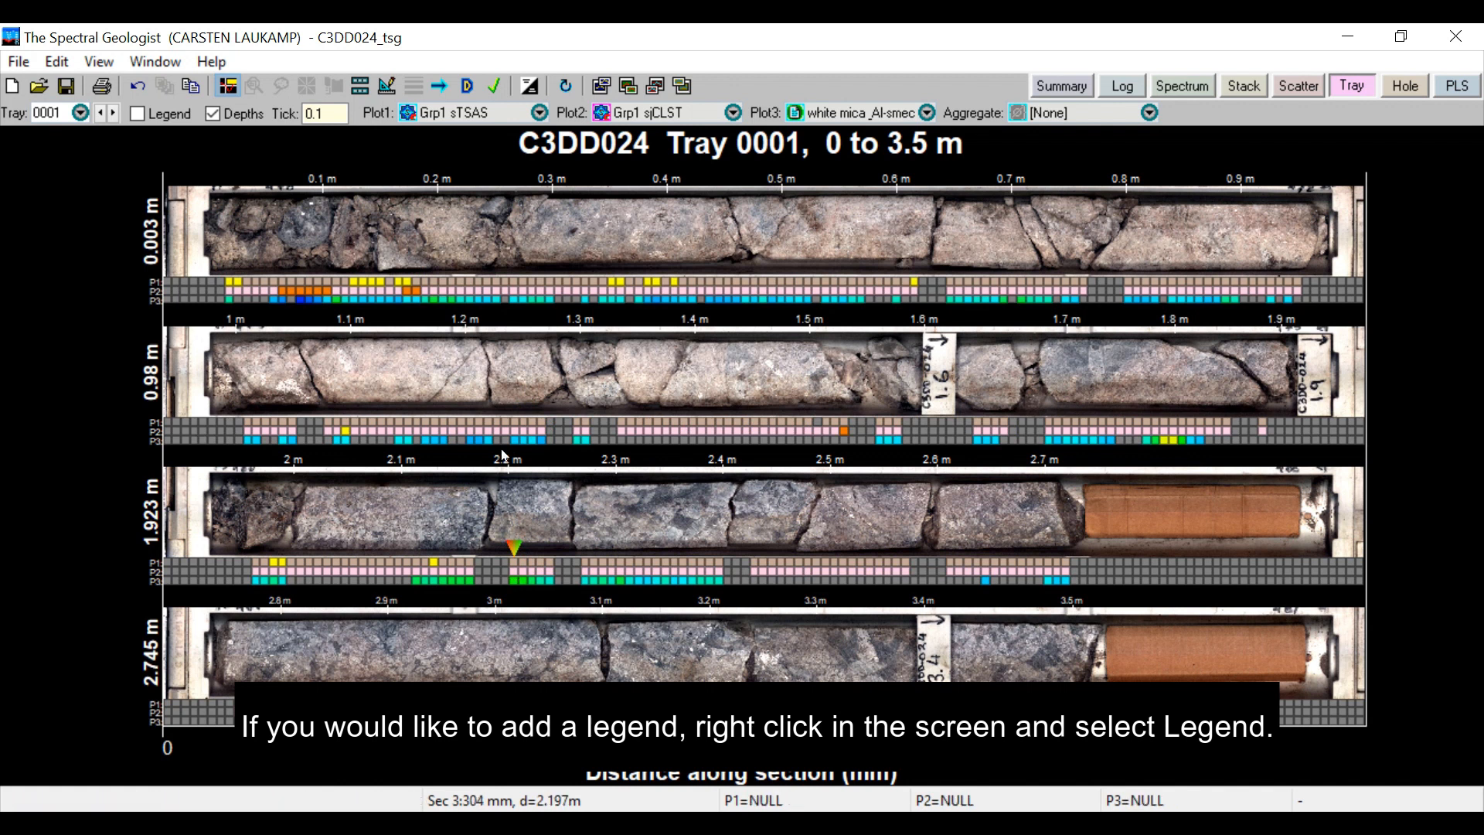
Review the scalar choices for the three plot rows beneath the core images
click(540, 114)
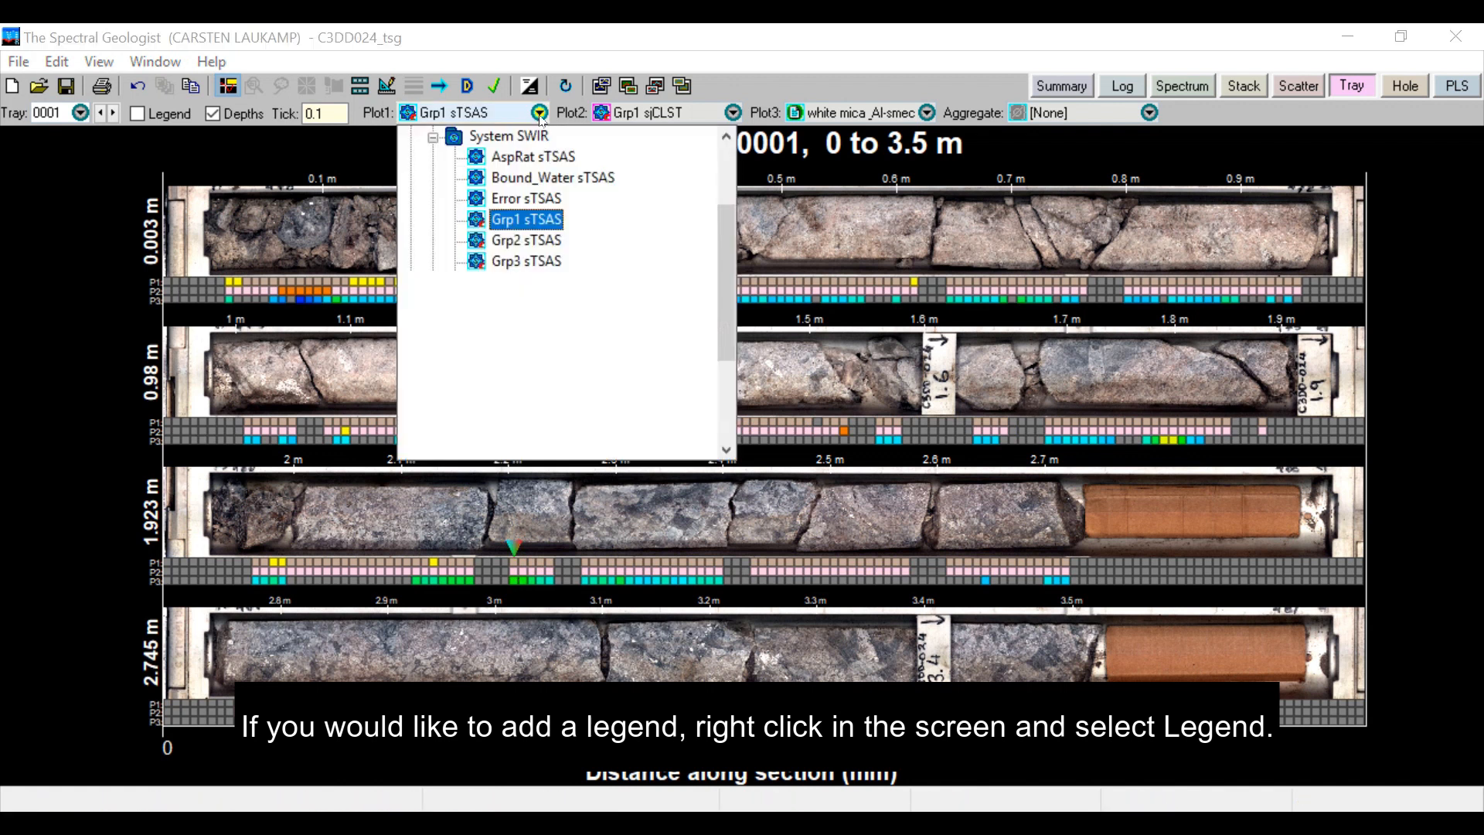
click(540, 115)
click(732, 114)
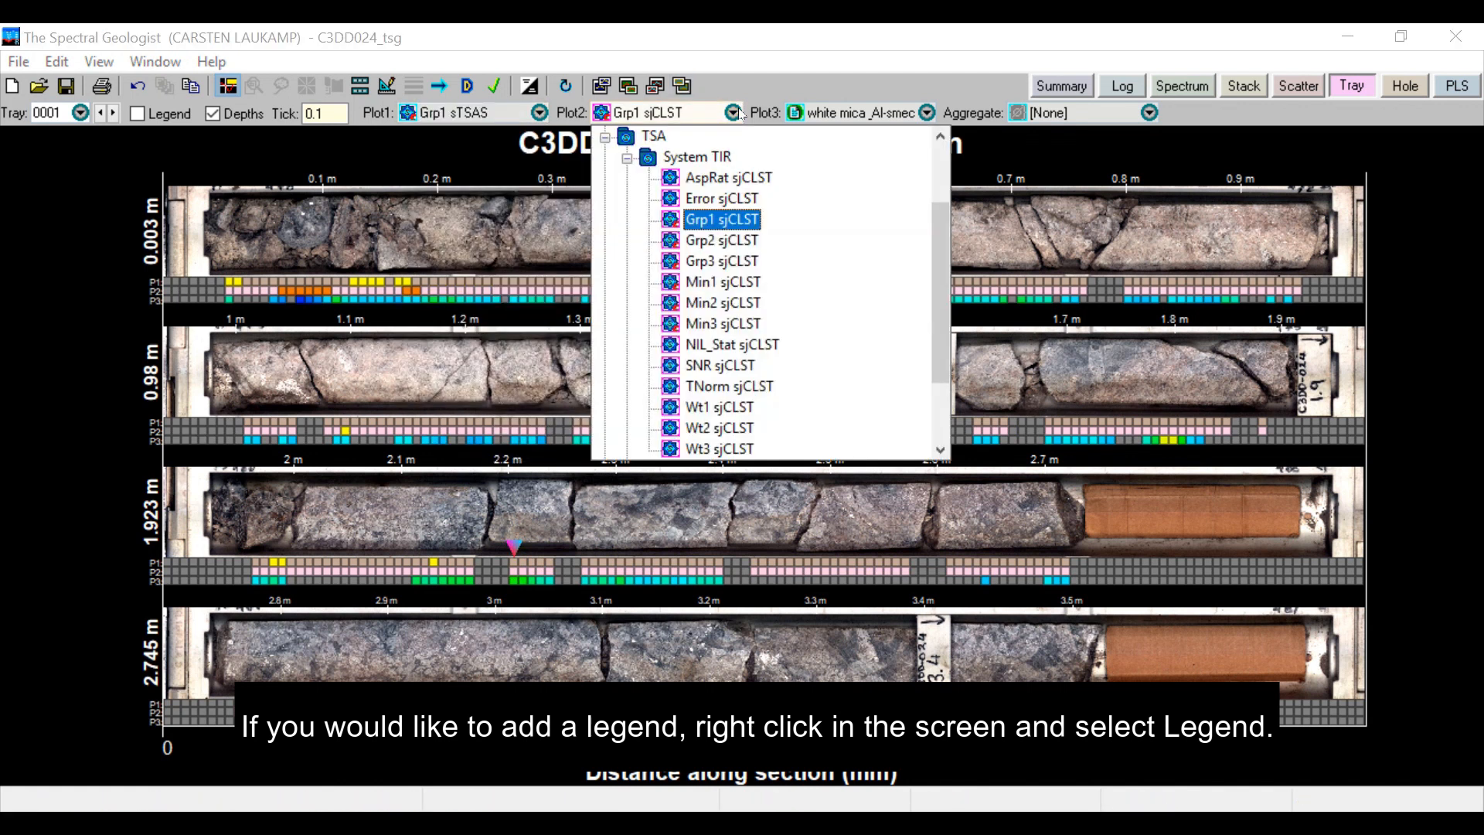
click(732, 113)
click(924, 114)
click(919, 114)
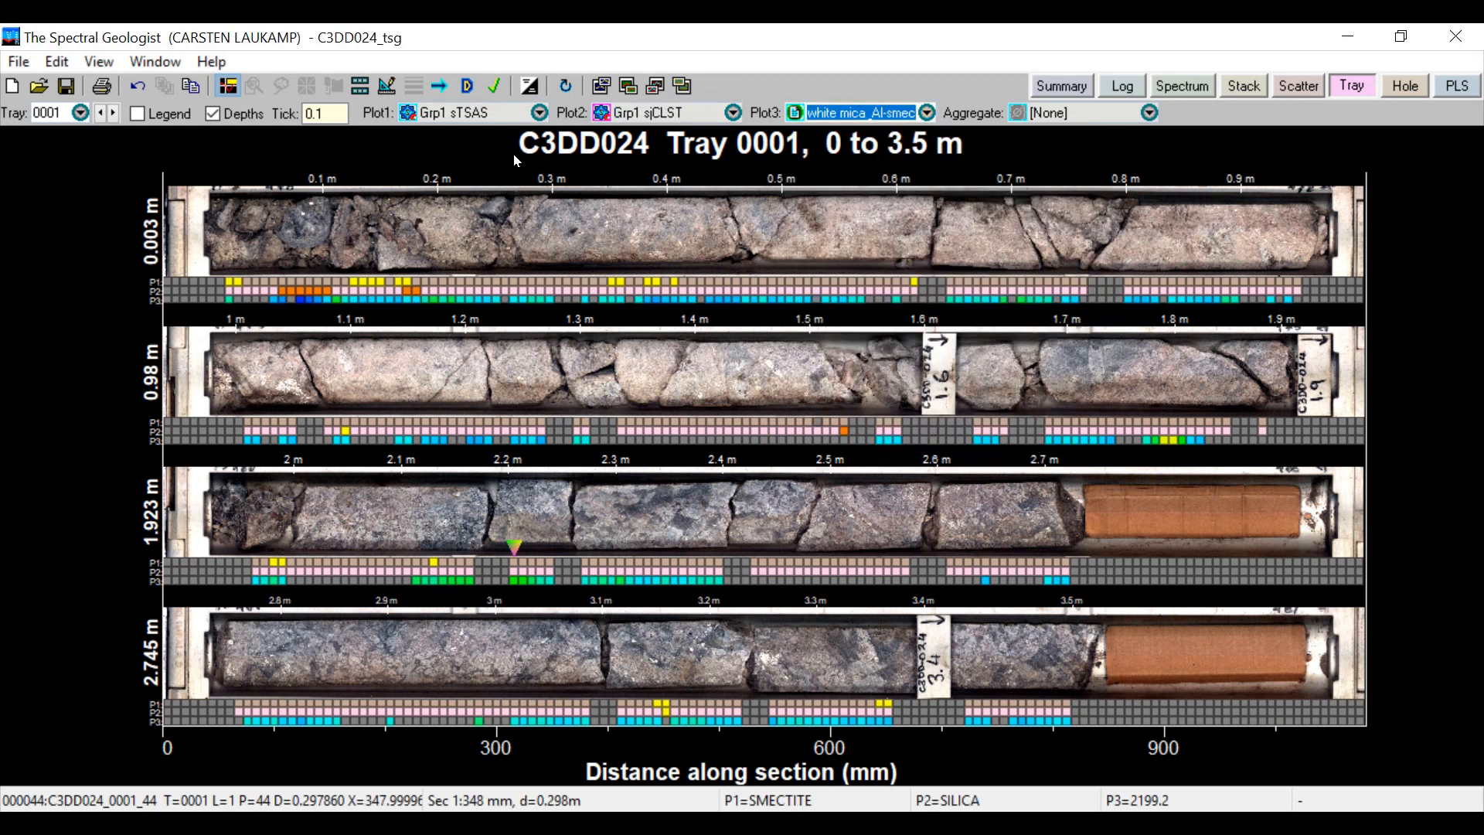
Jump to tray 0030 and step forward through the core trays to tray 0033
click(80, 113)
drag(86, 174, 78, 261)
click(49, 324)
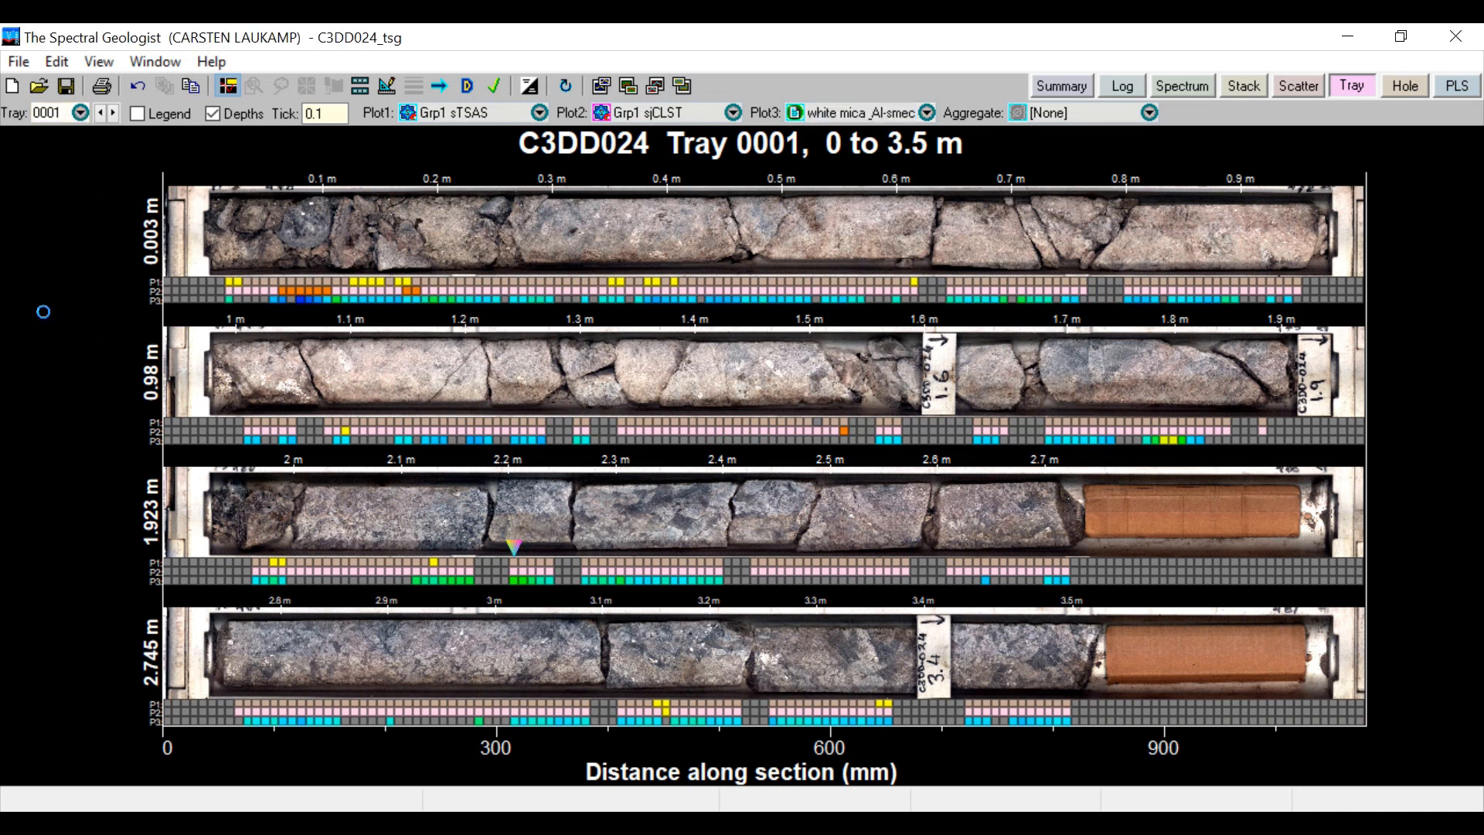
click(113, 115)
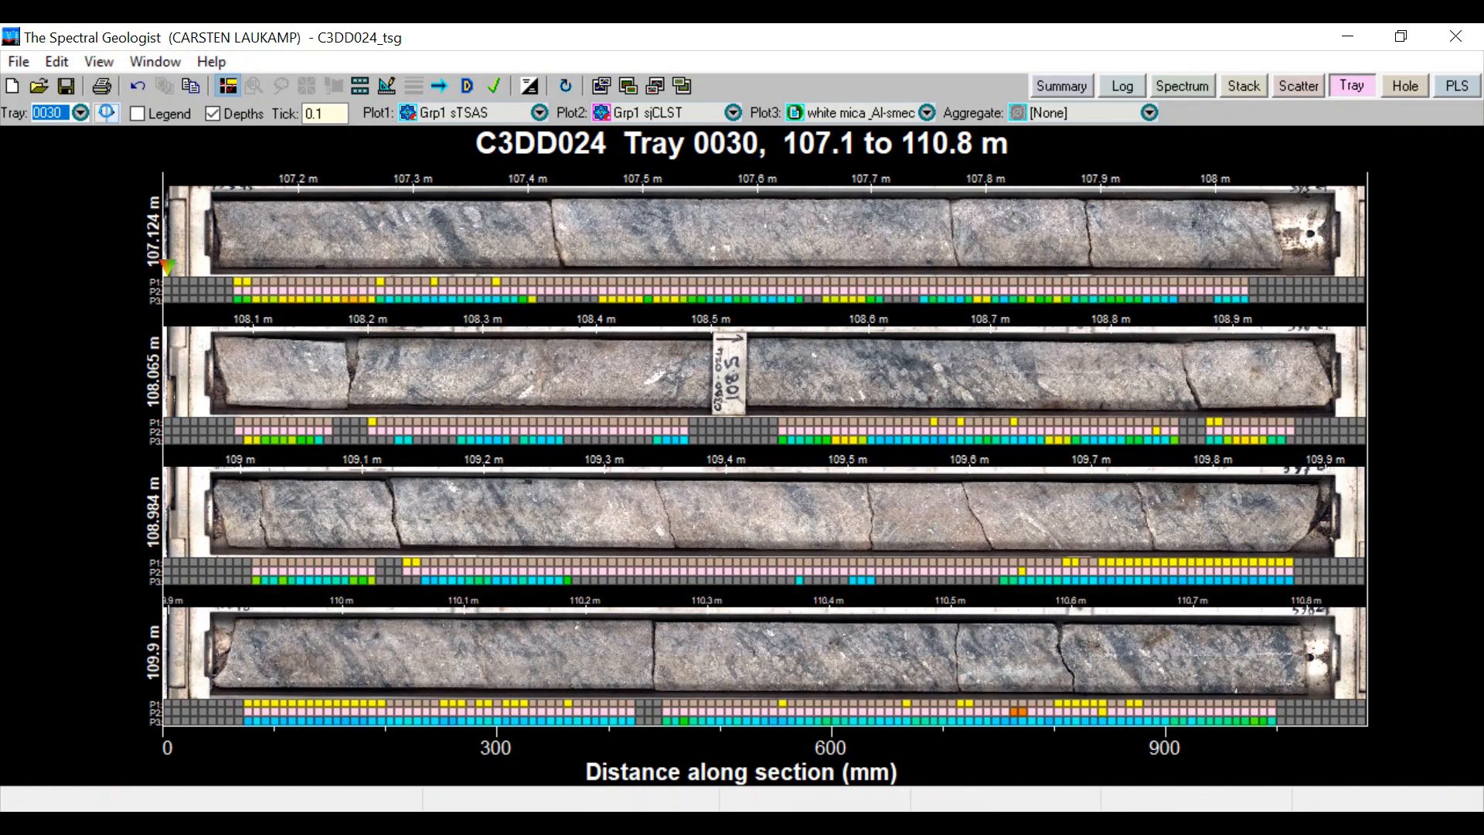
click(113, 116)
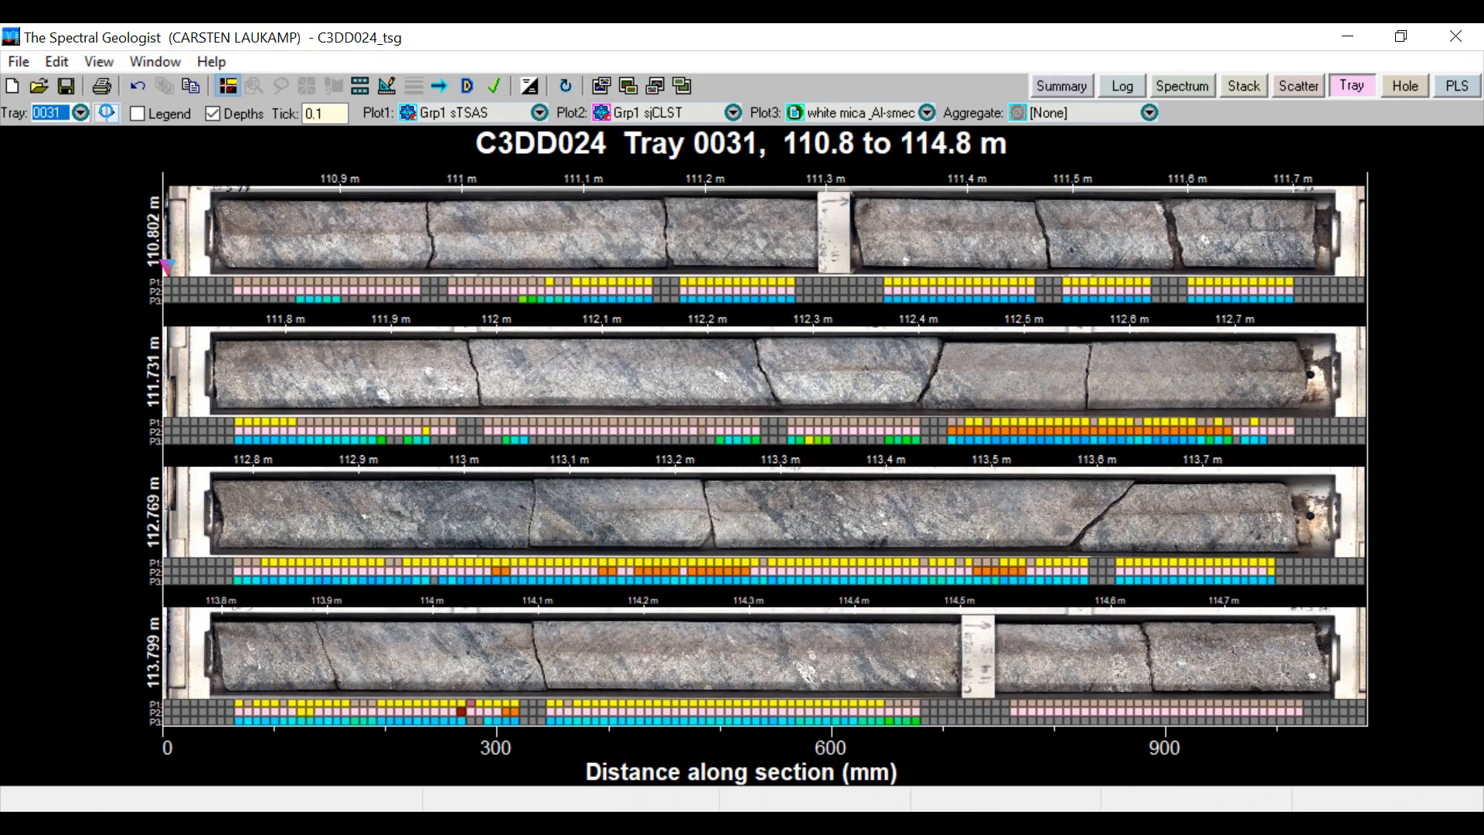
click(108, 113)
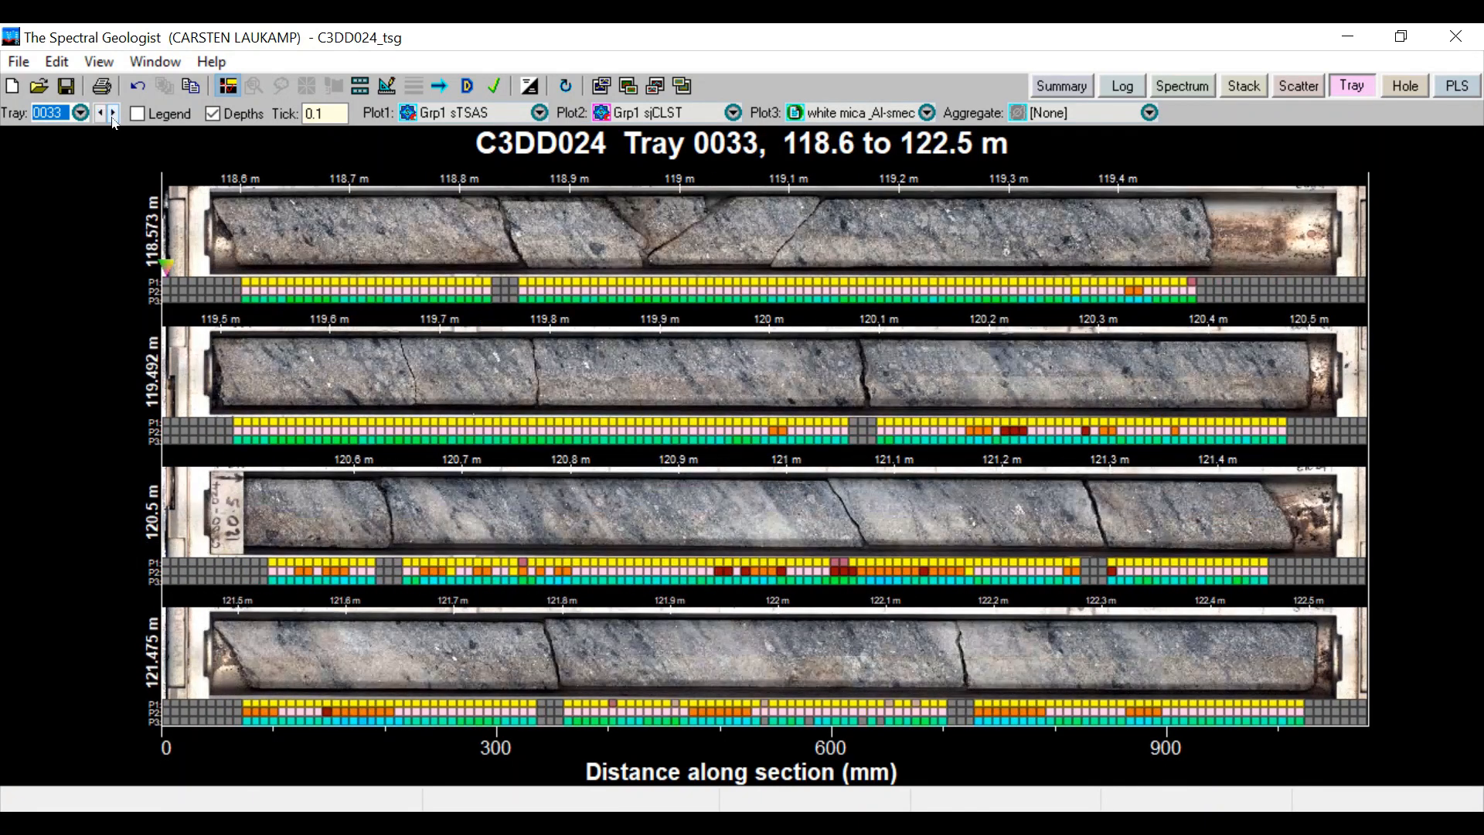
Open the Hole view and set its depth span to 50 to 100 m with a bin size of 1
click(1405, 90)
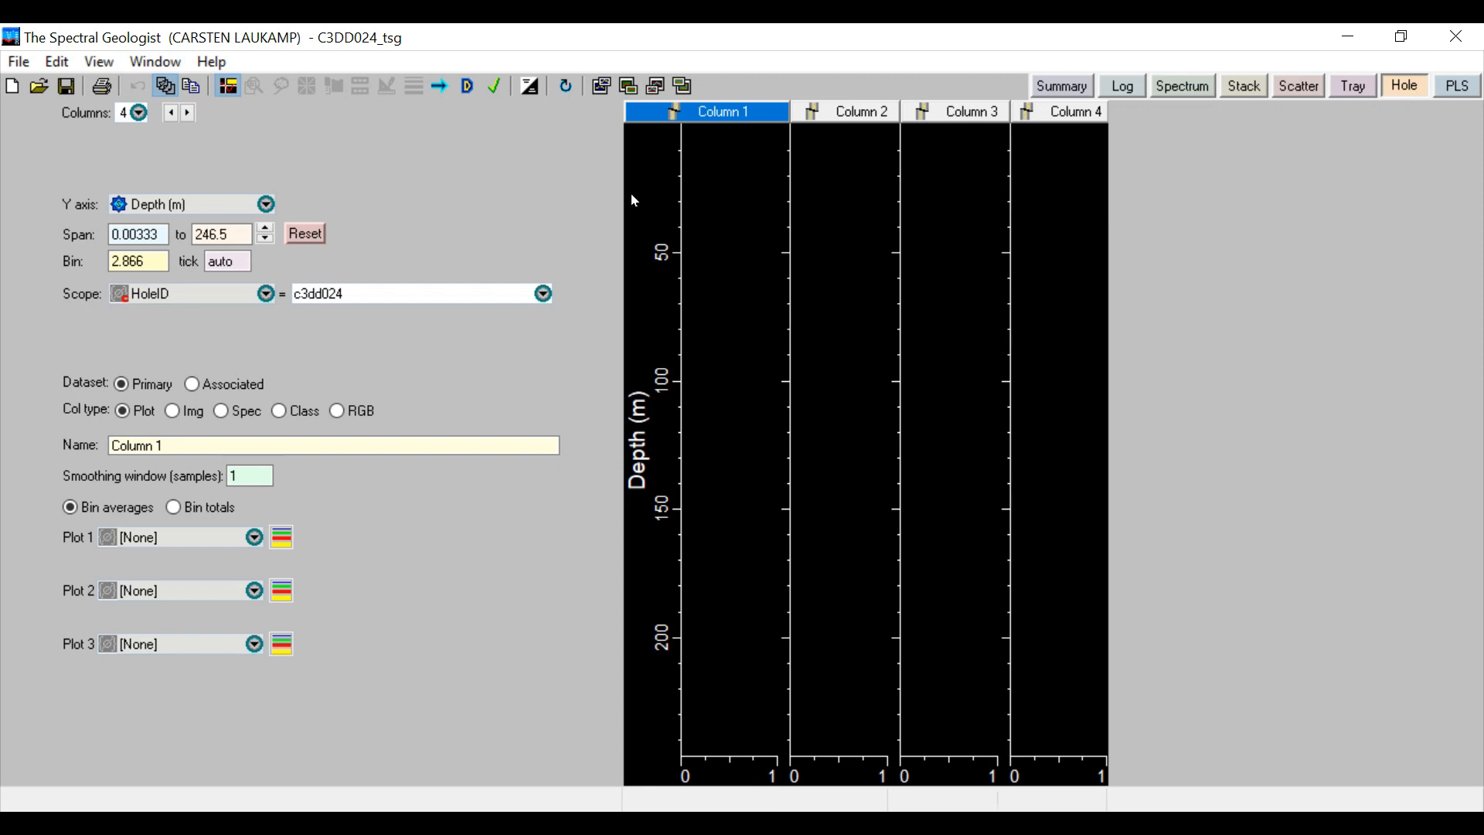
click(111, 234)
drag(84, 229, 245, 229)
text(50)
text(100)
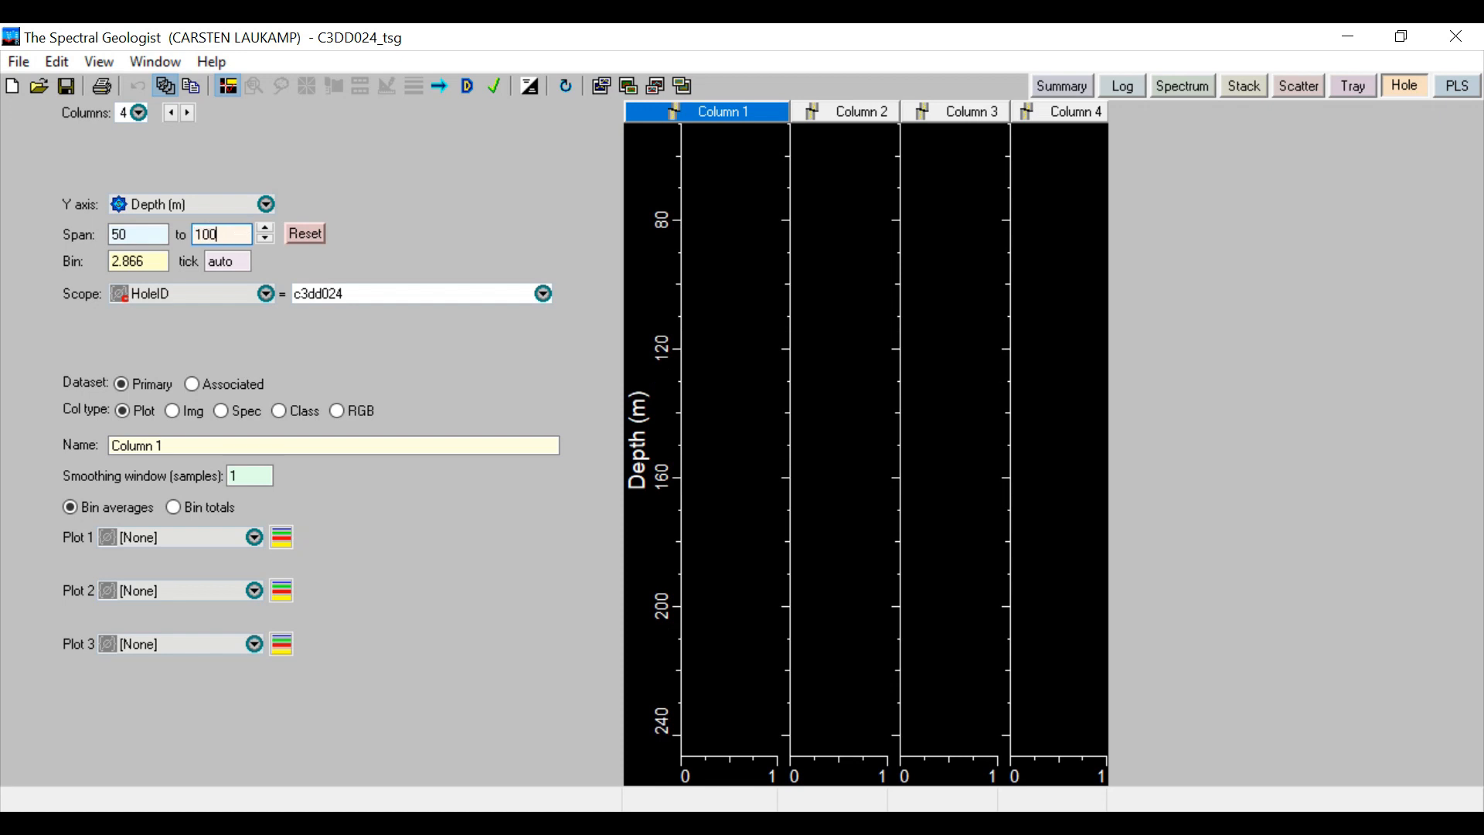
key(Return)
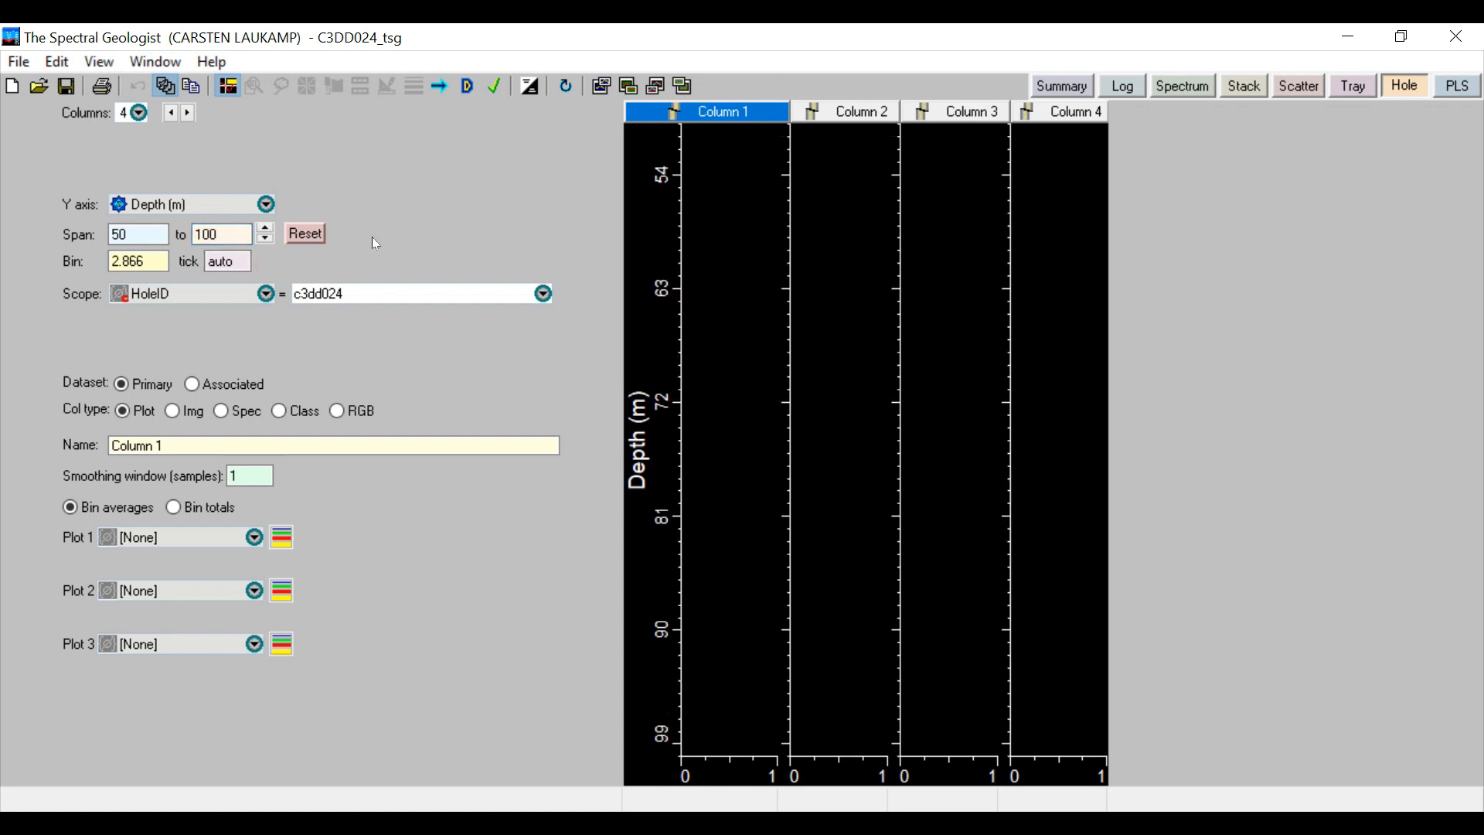
double_click(161, 255)
text(1)
Examine the scope scalar choices and the column type options of the associated dataset for the first column
click(266, 295)
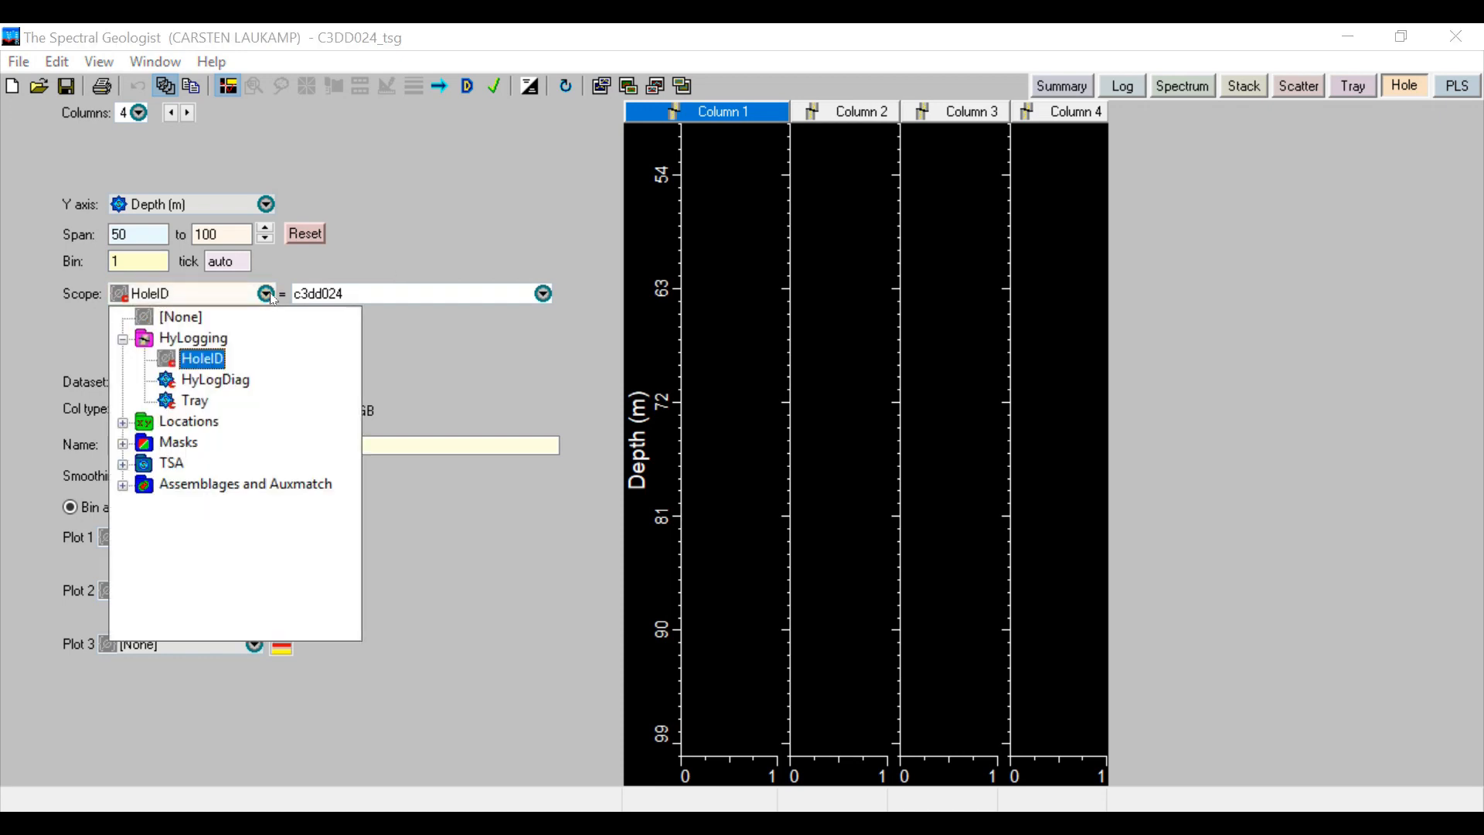
click(267, 295)
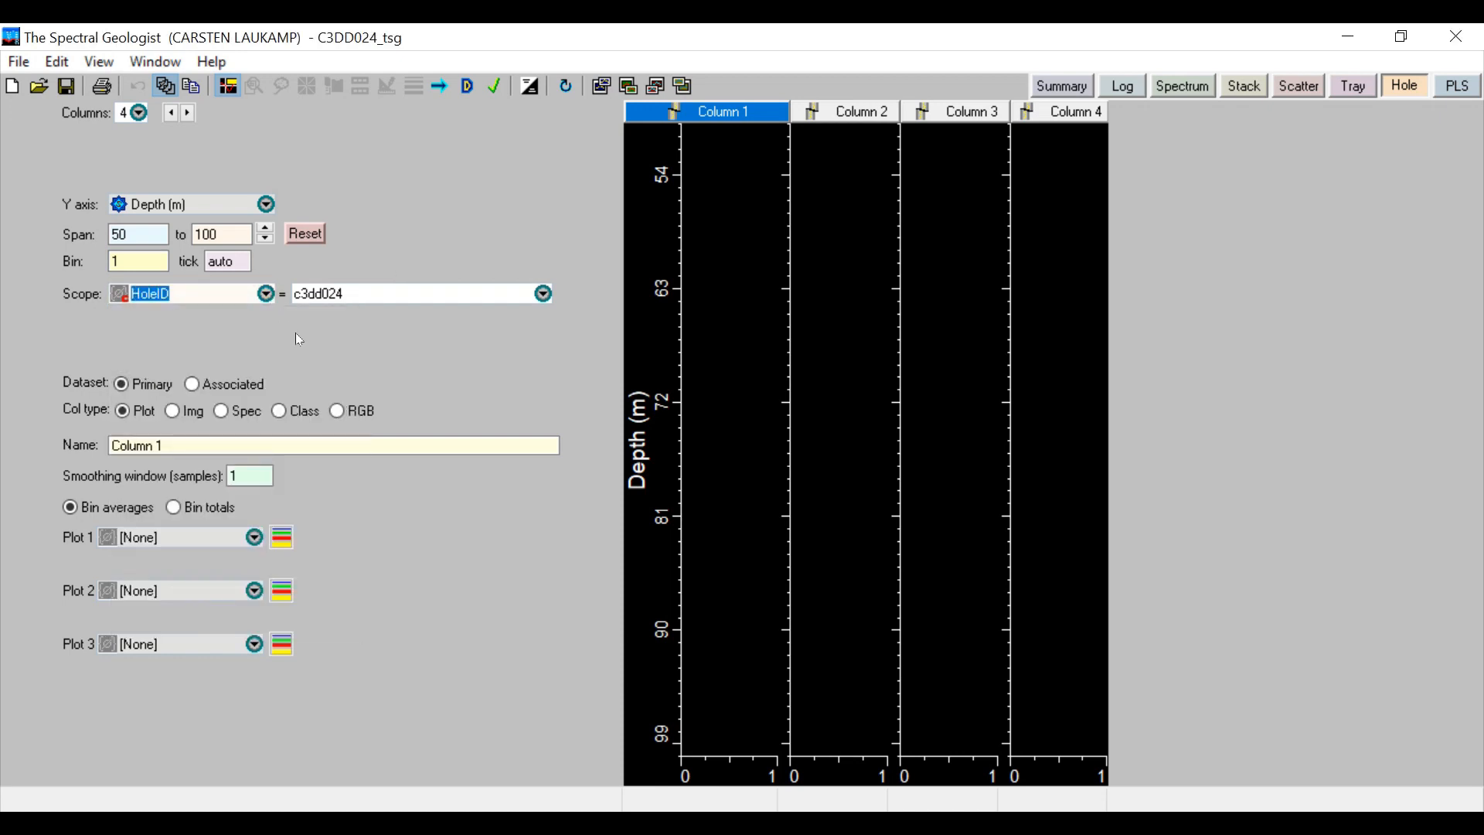
click(197, 386)
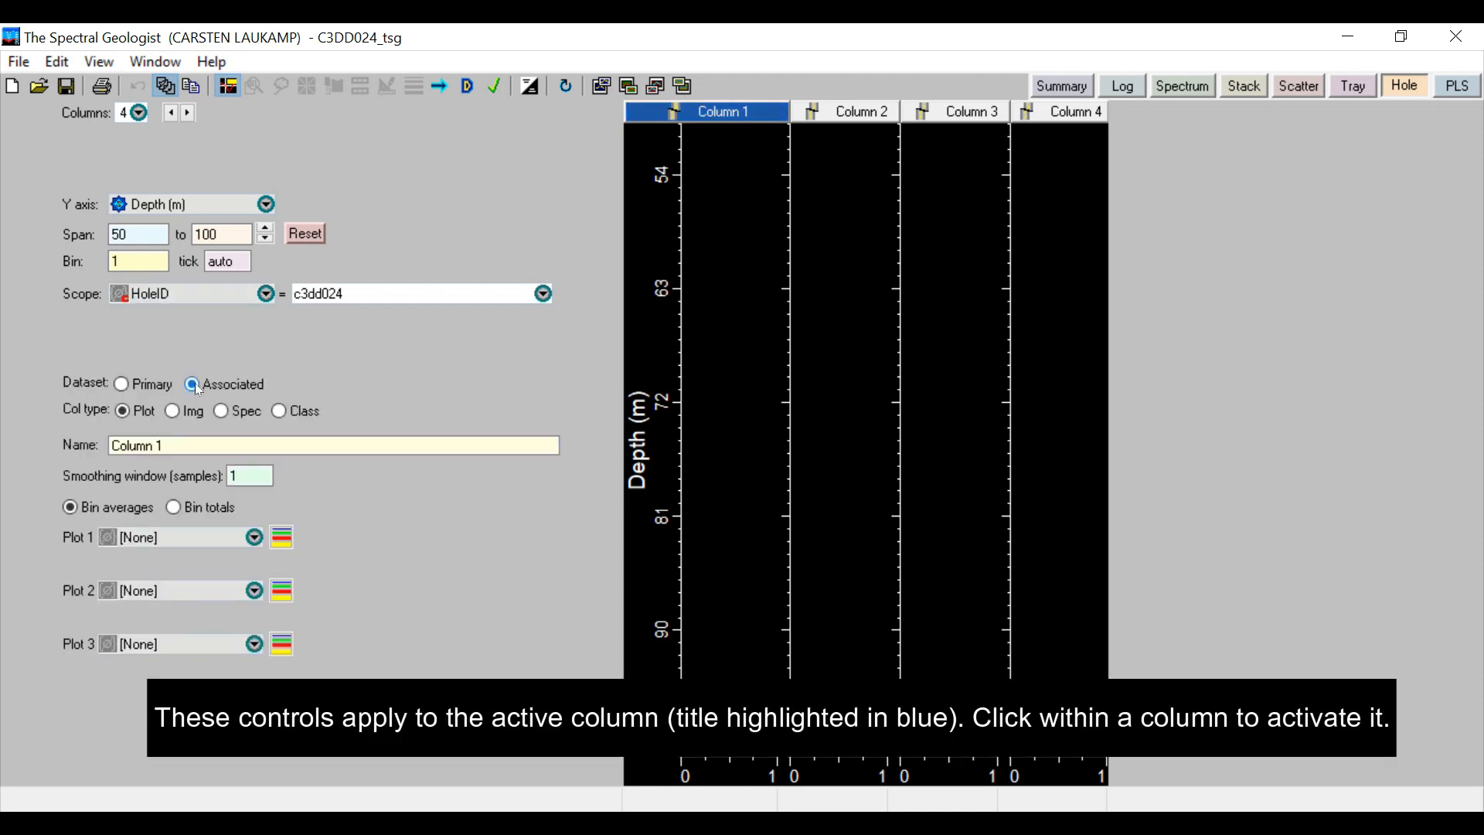
click(122, 385)
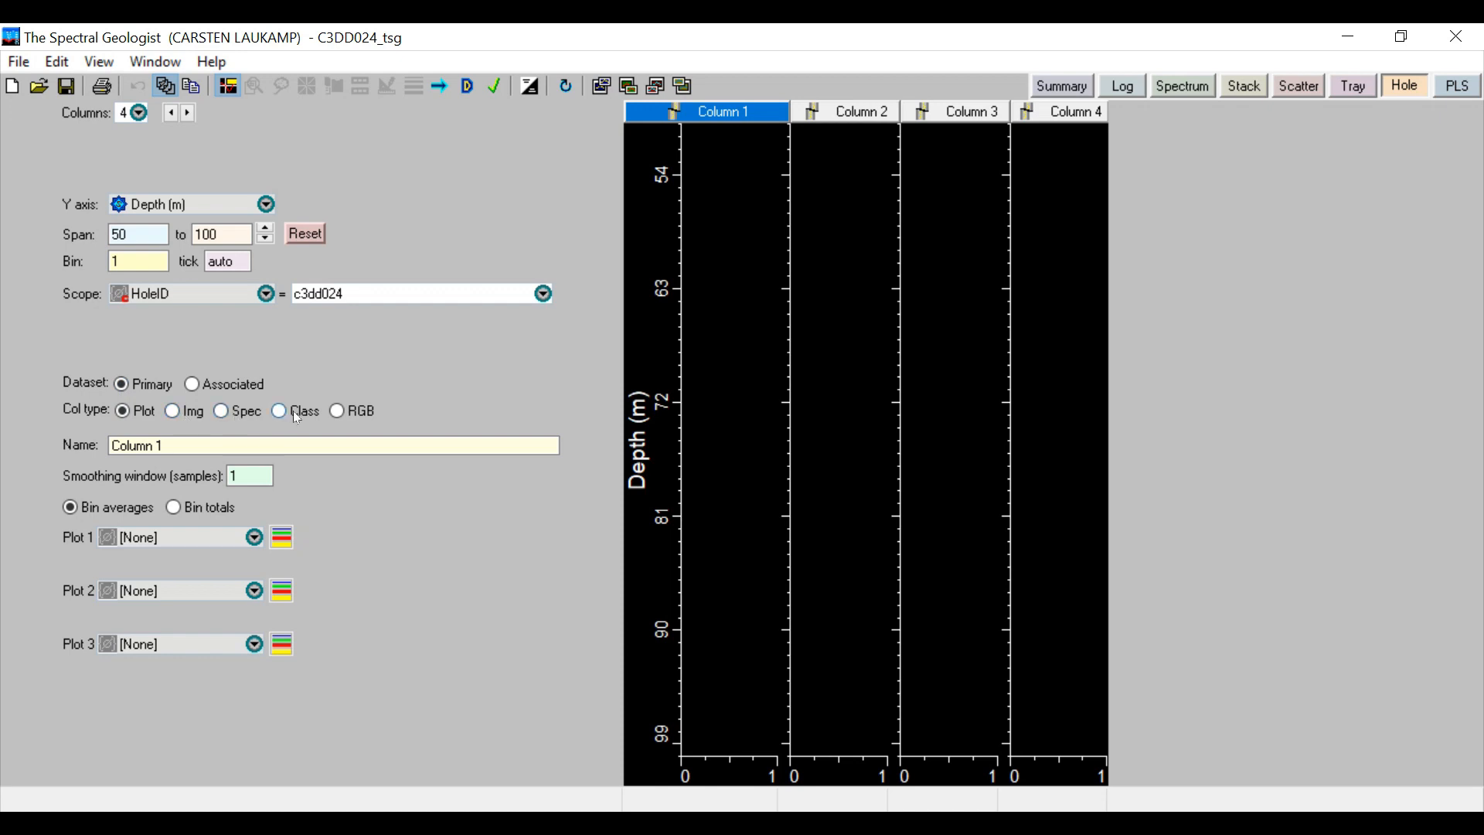
Make Column 1 an image column and construct its core image from the linescan, laid out with sections across
click(172, 410)
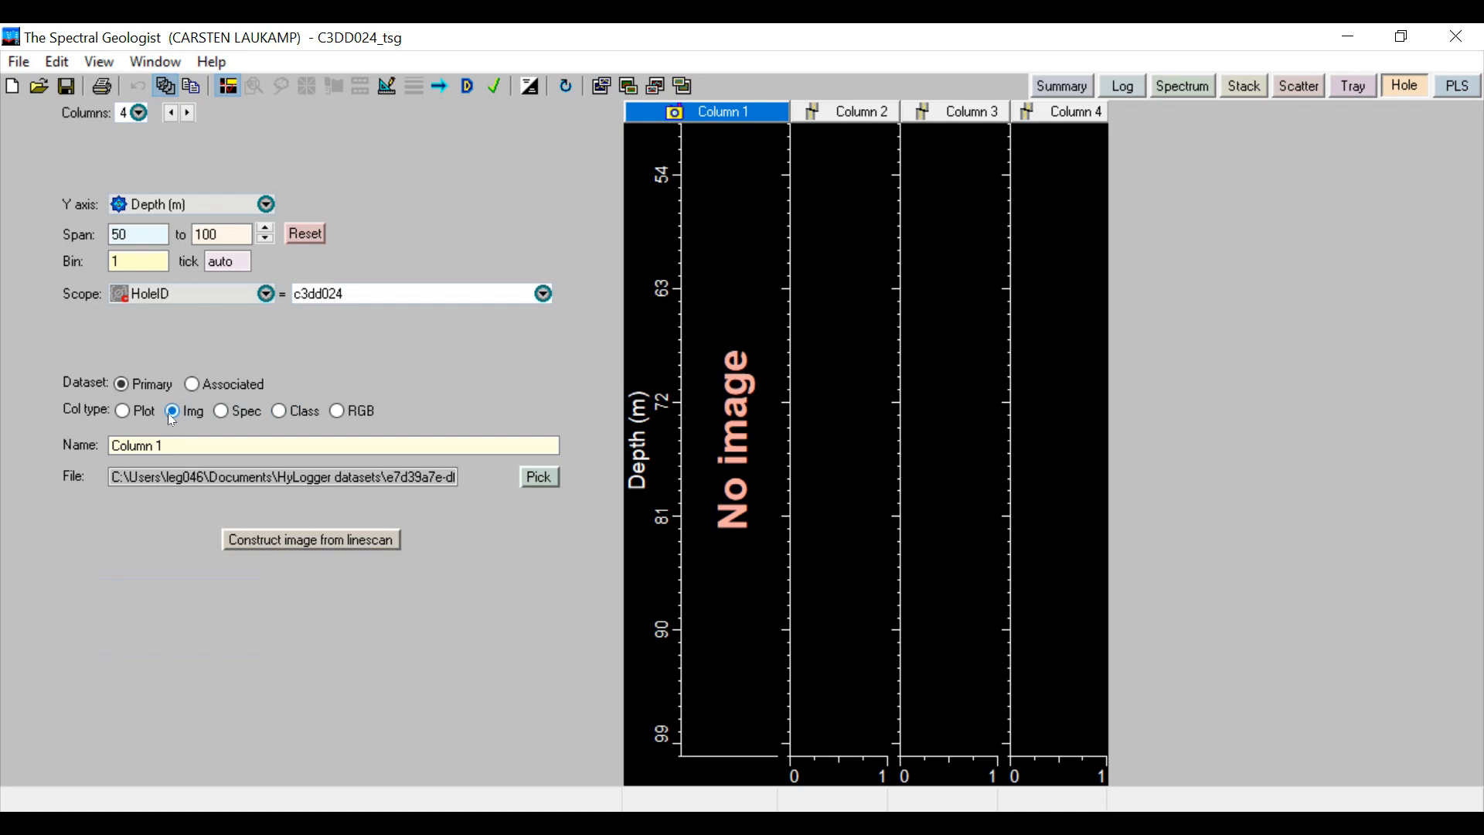
click(278, 540)
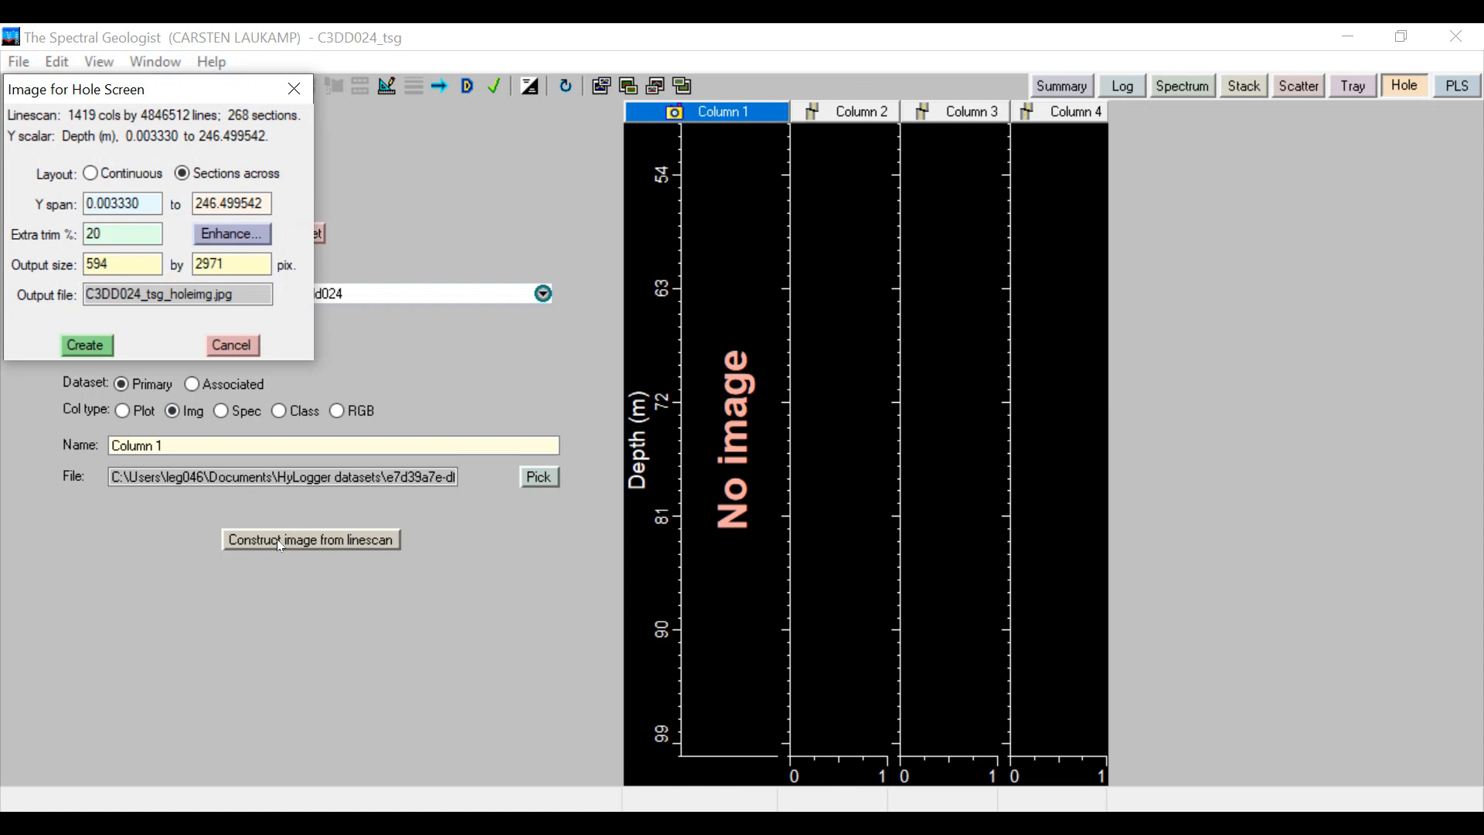
click(91, 344)
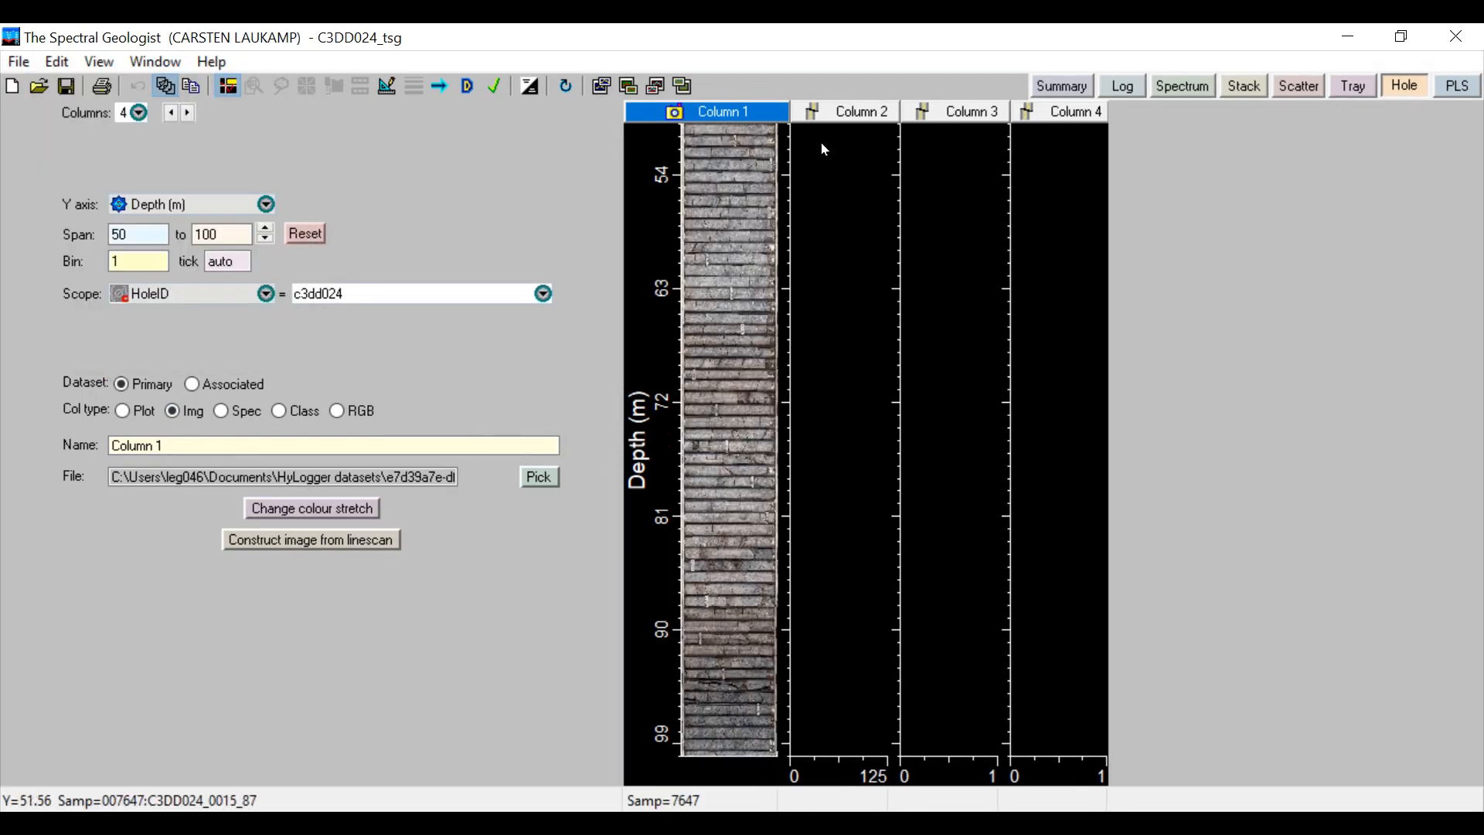
Make Column 2 a class column from the associated dataset, showing the User TIR class scalar Grp1 ujCLST
click(842, 111)
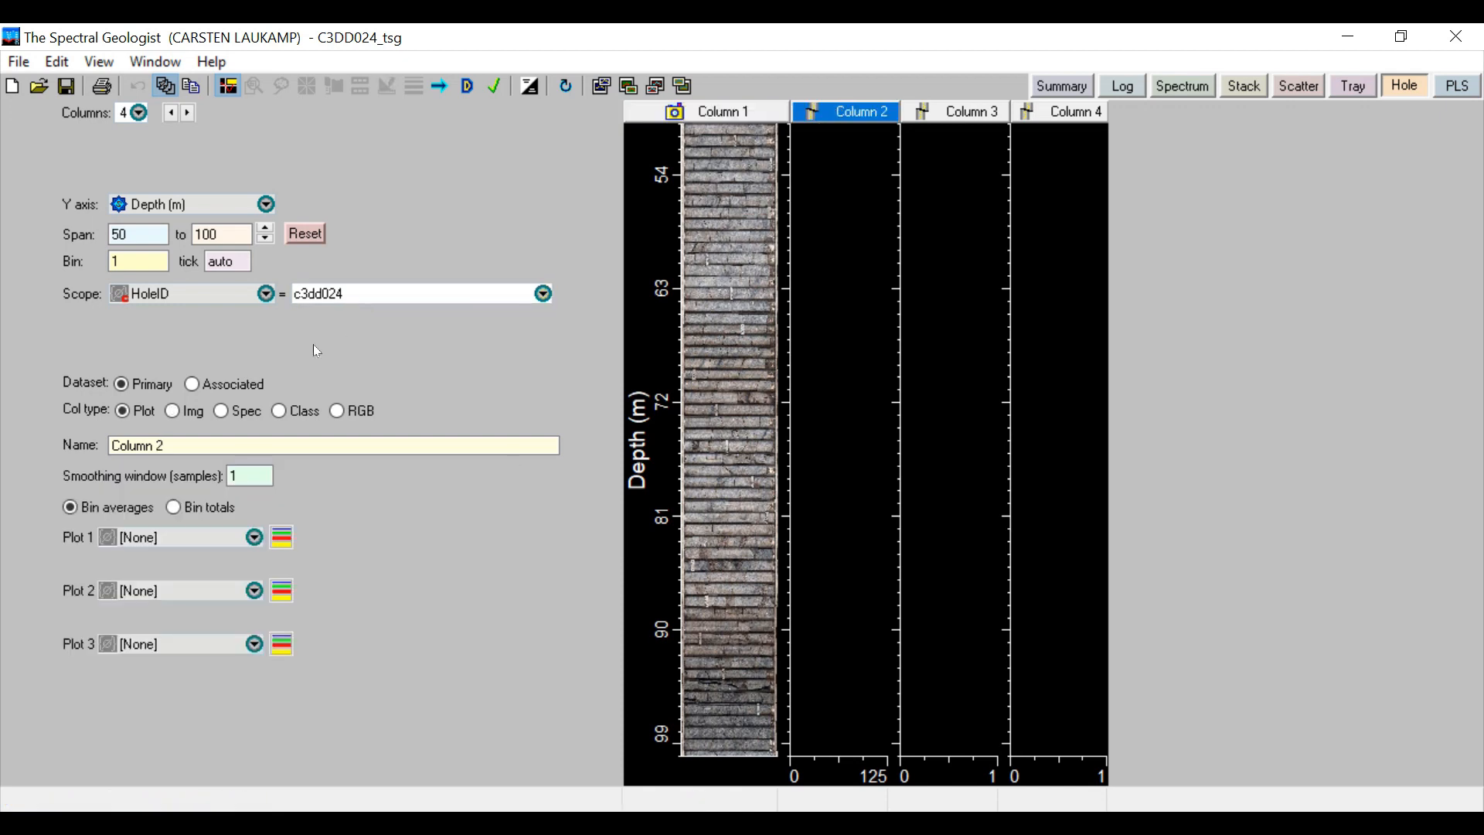
click(279, 412)
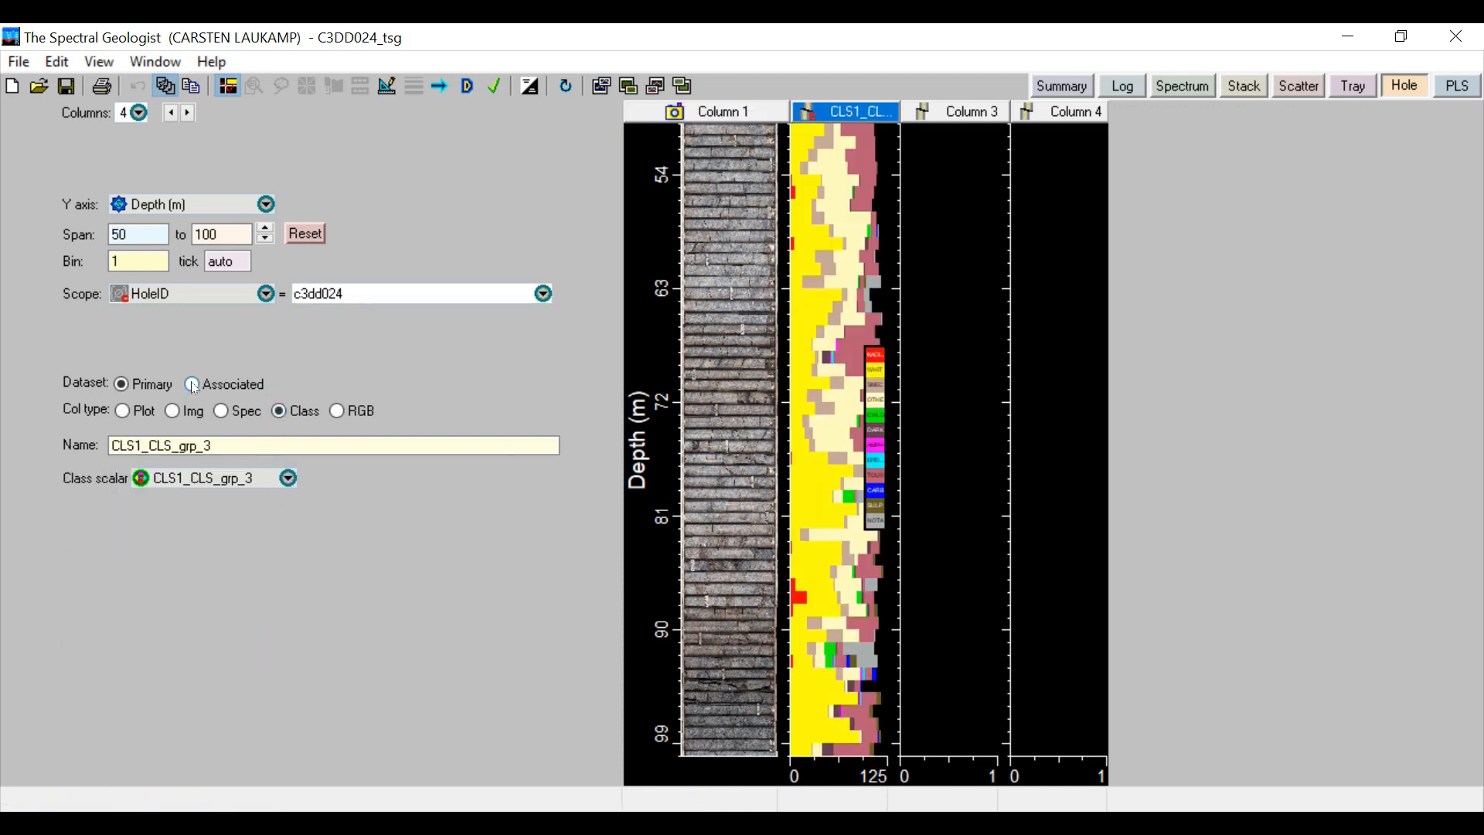
click(257, 479)
click(259, 479)
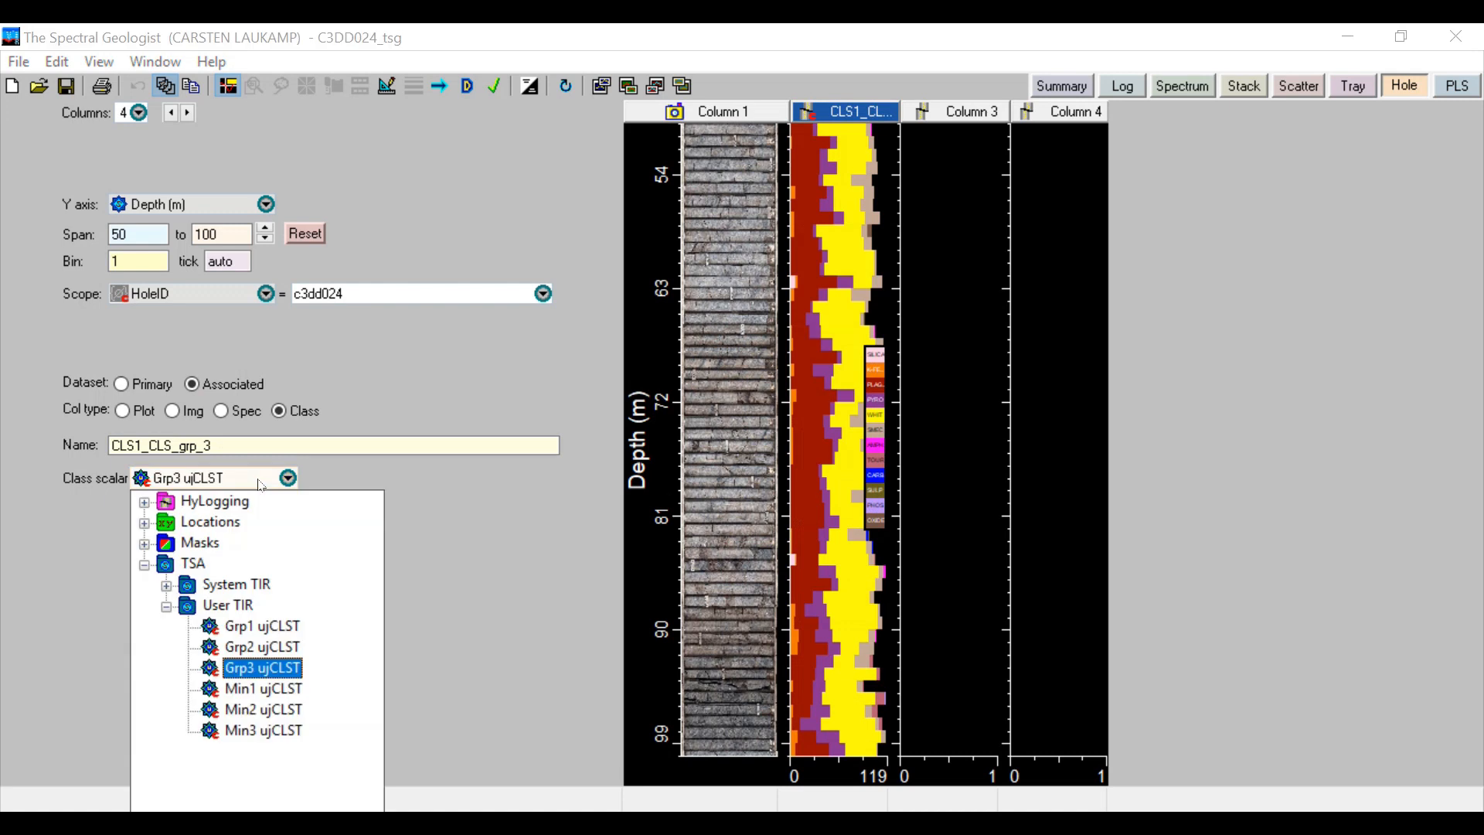
click(255, 626)
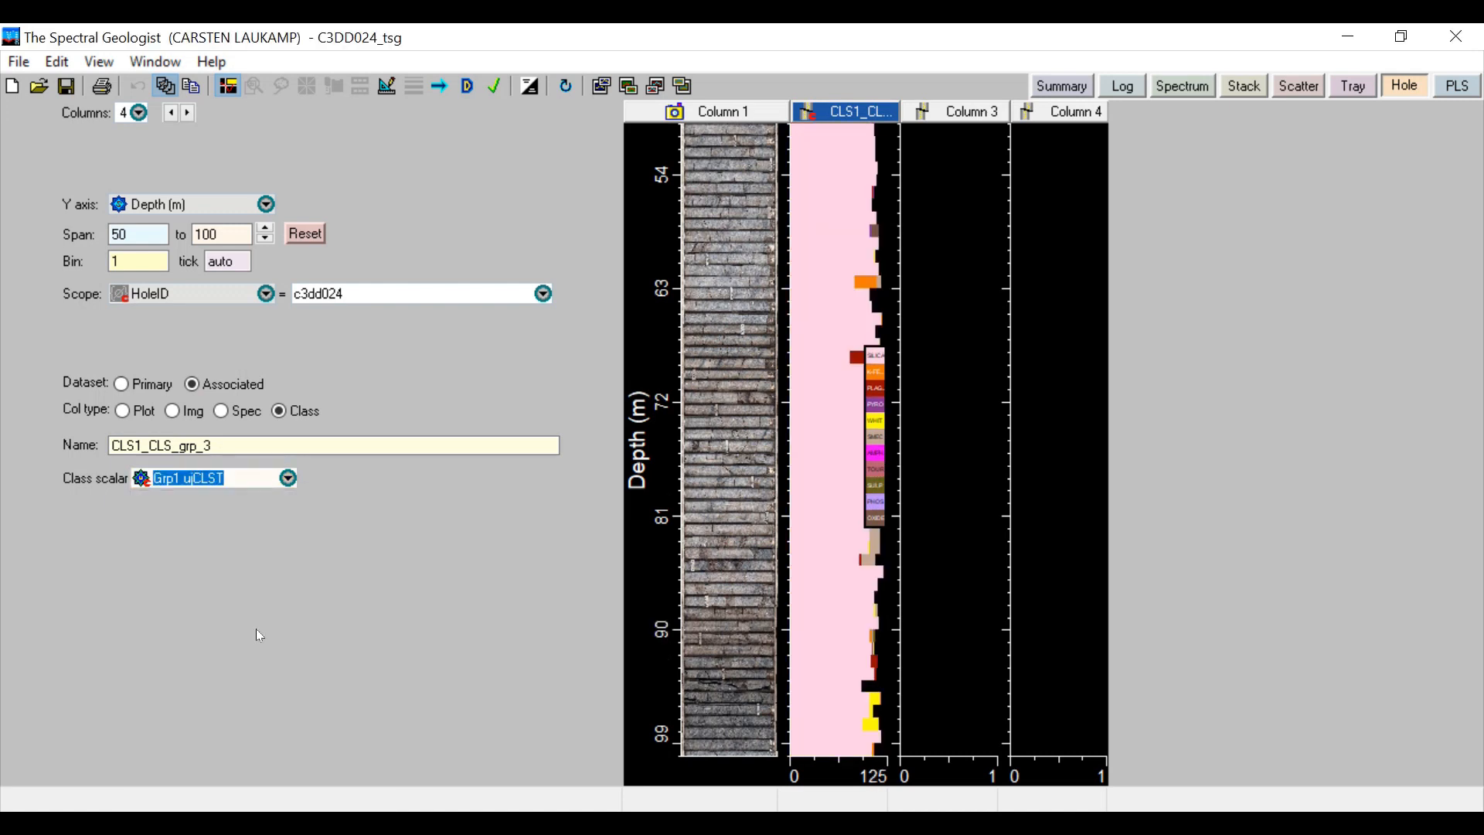
Plot the imported numeric log Li2O % as the first plot in Column 3
click(959, 110)
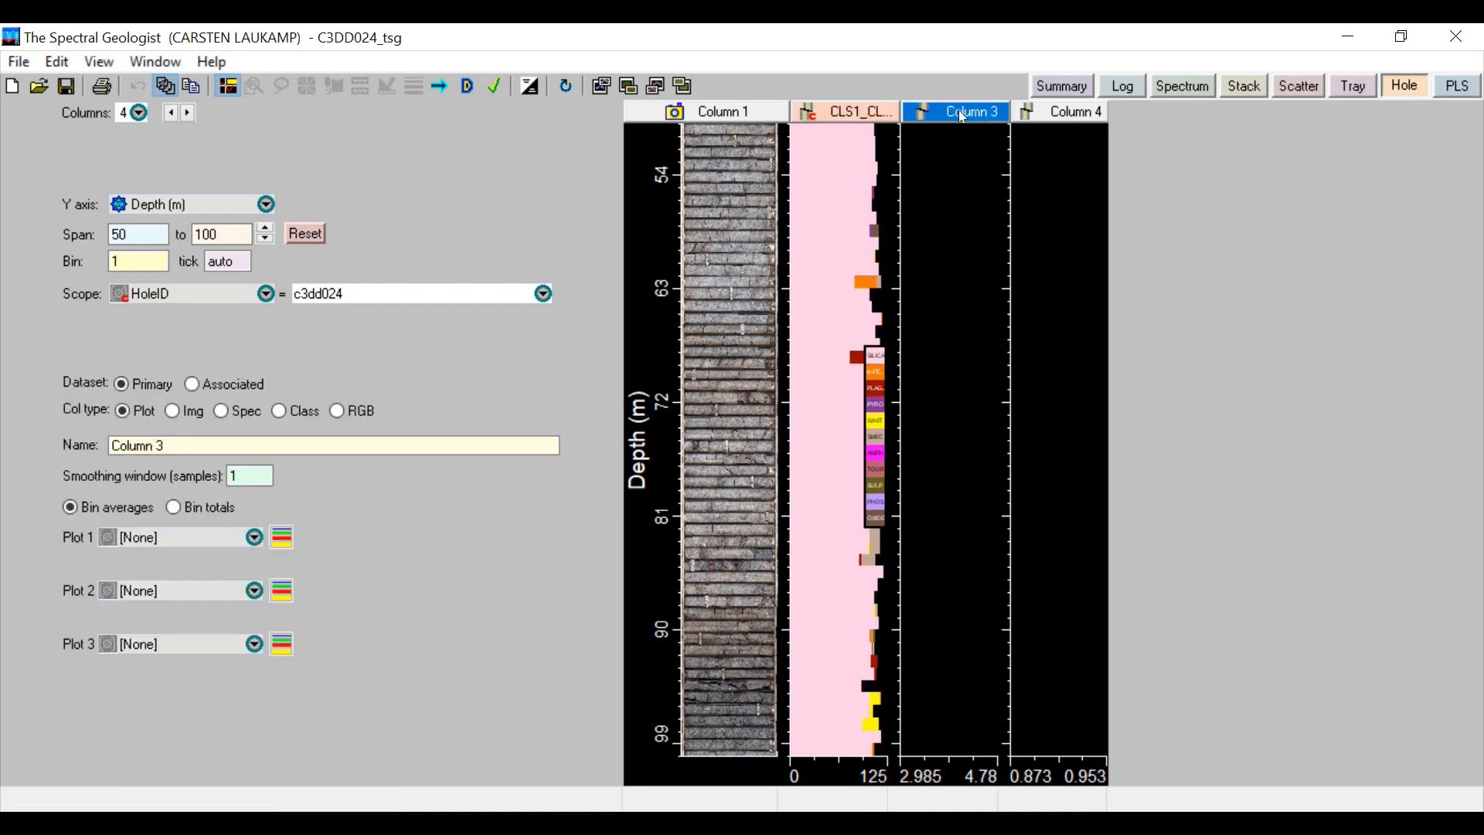
click(254, 537)
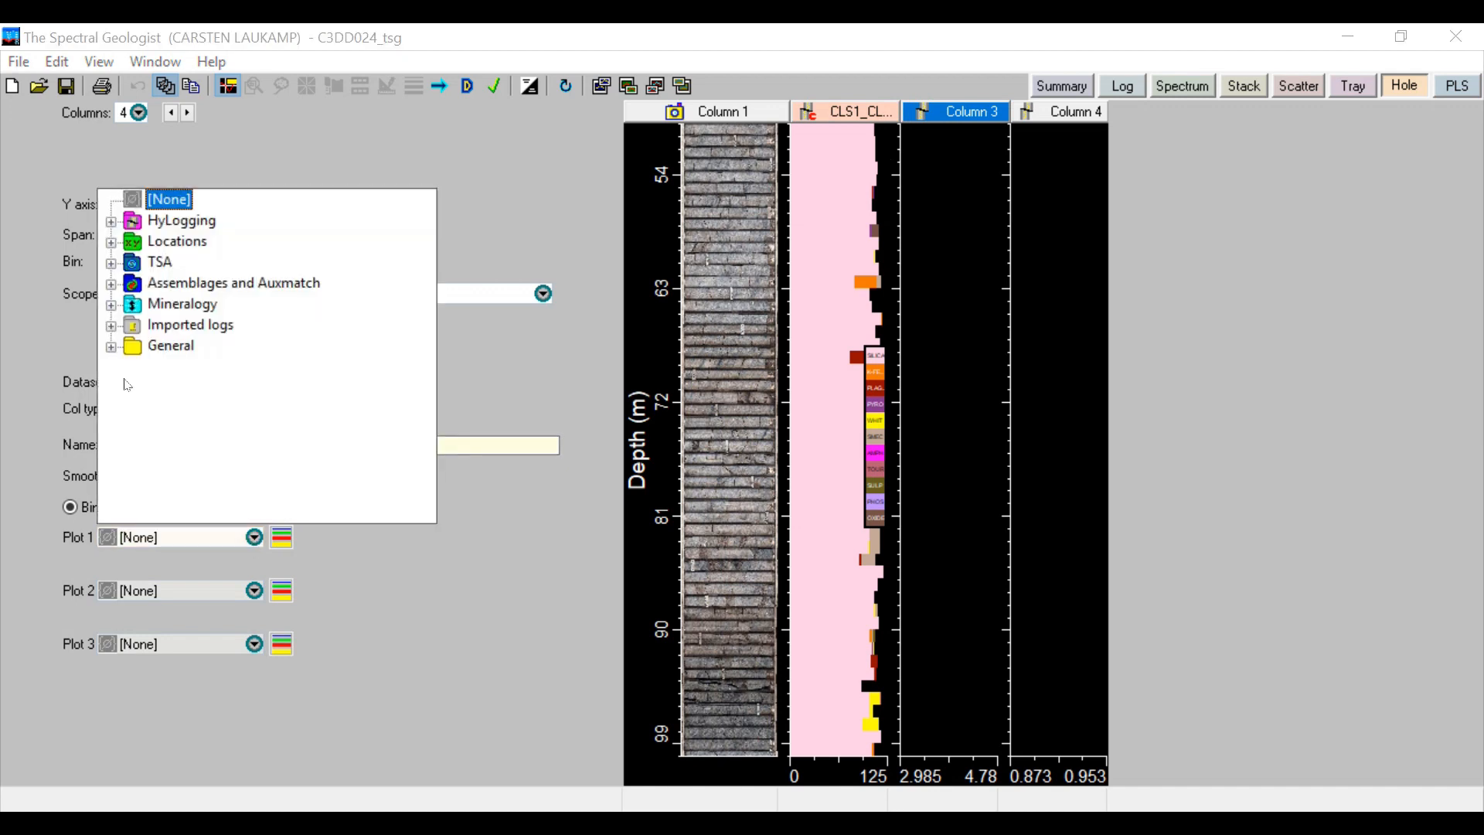
click(111, 328)
double_click(137, 349)
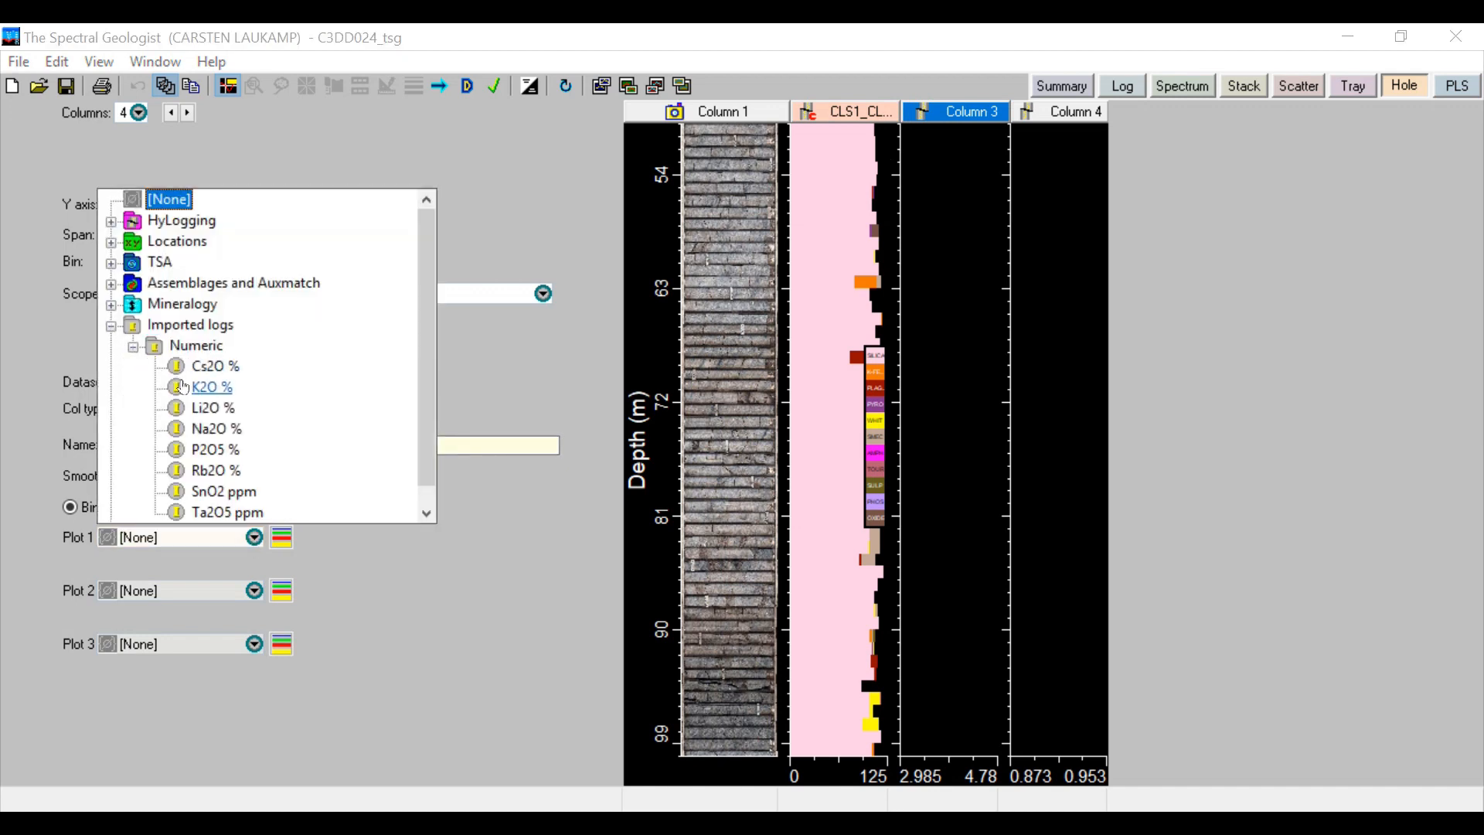
click(205, 408)
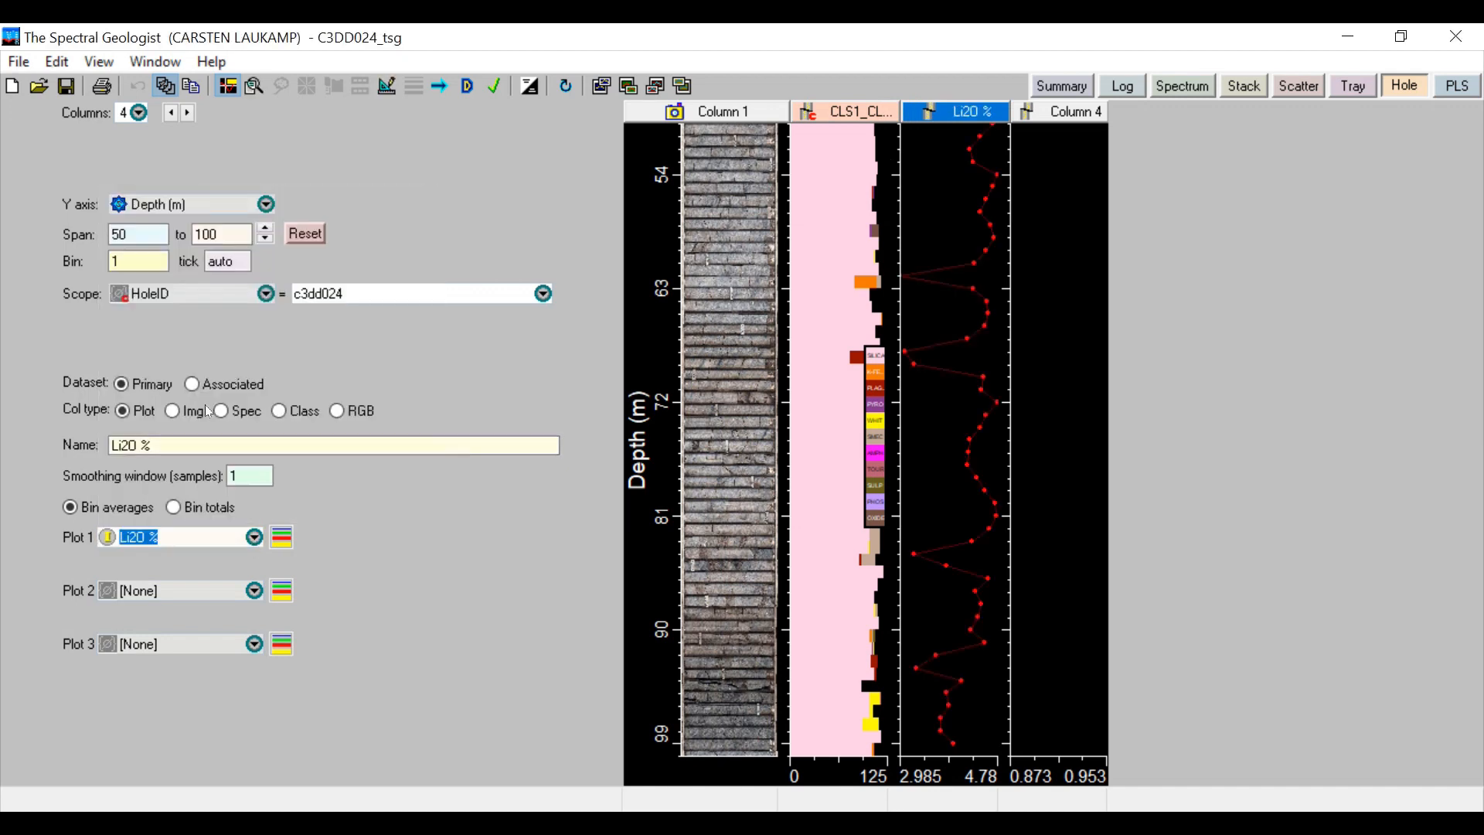
Set Column 4 to the associated dataset and plot the scalar Aux match on NVCL_Aug2019 in it
click(1060, 117)
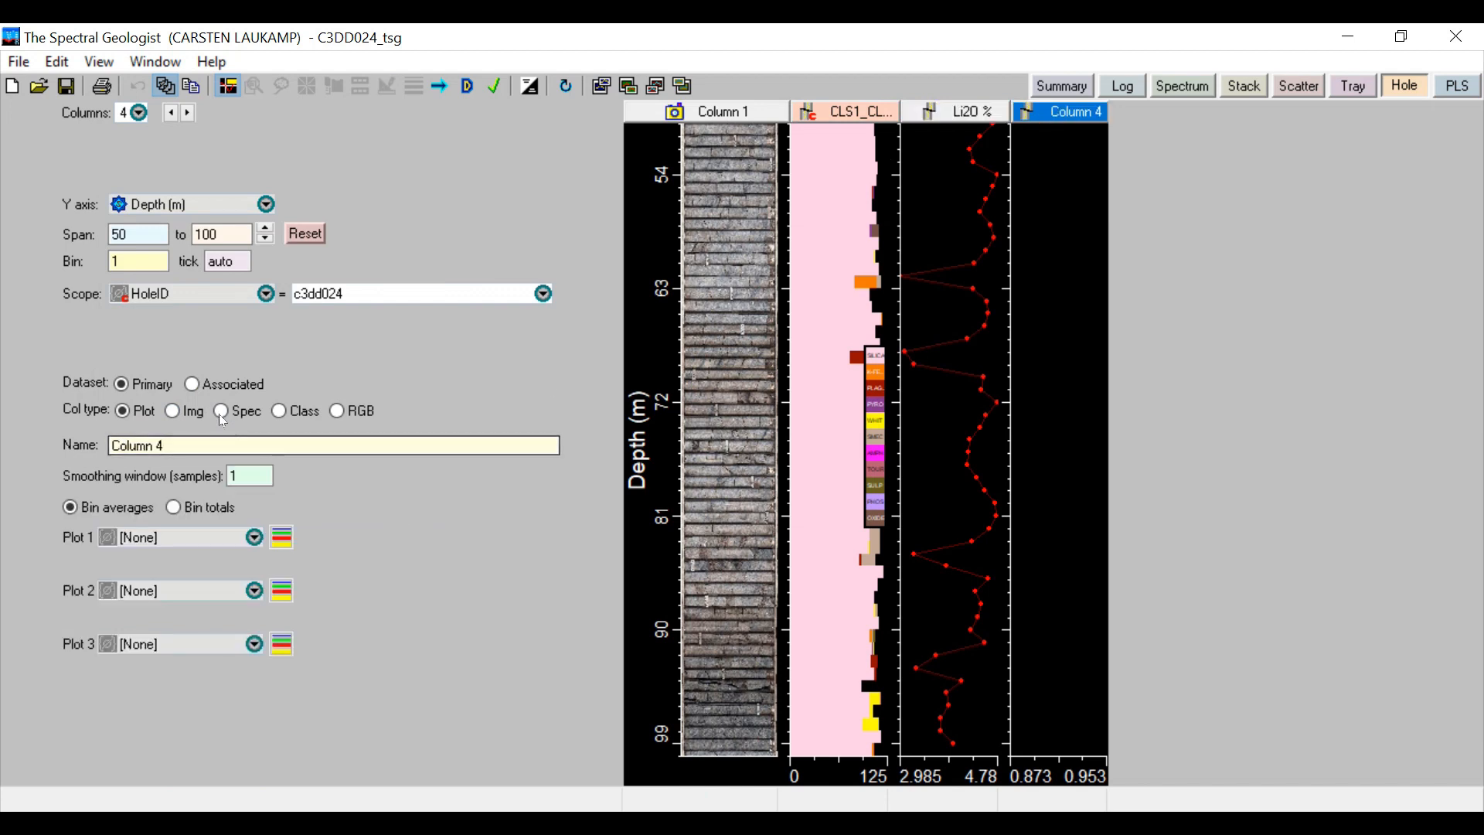
click(192, 384)
click(254, 537)
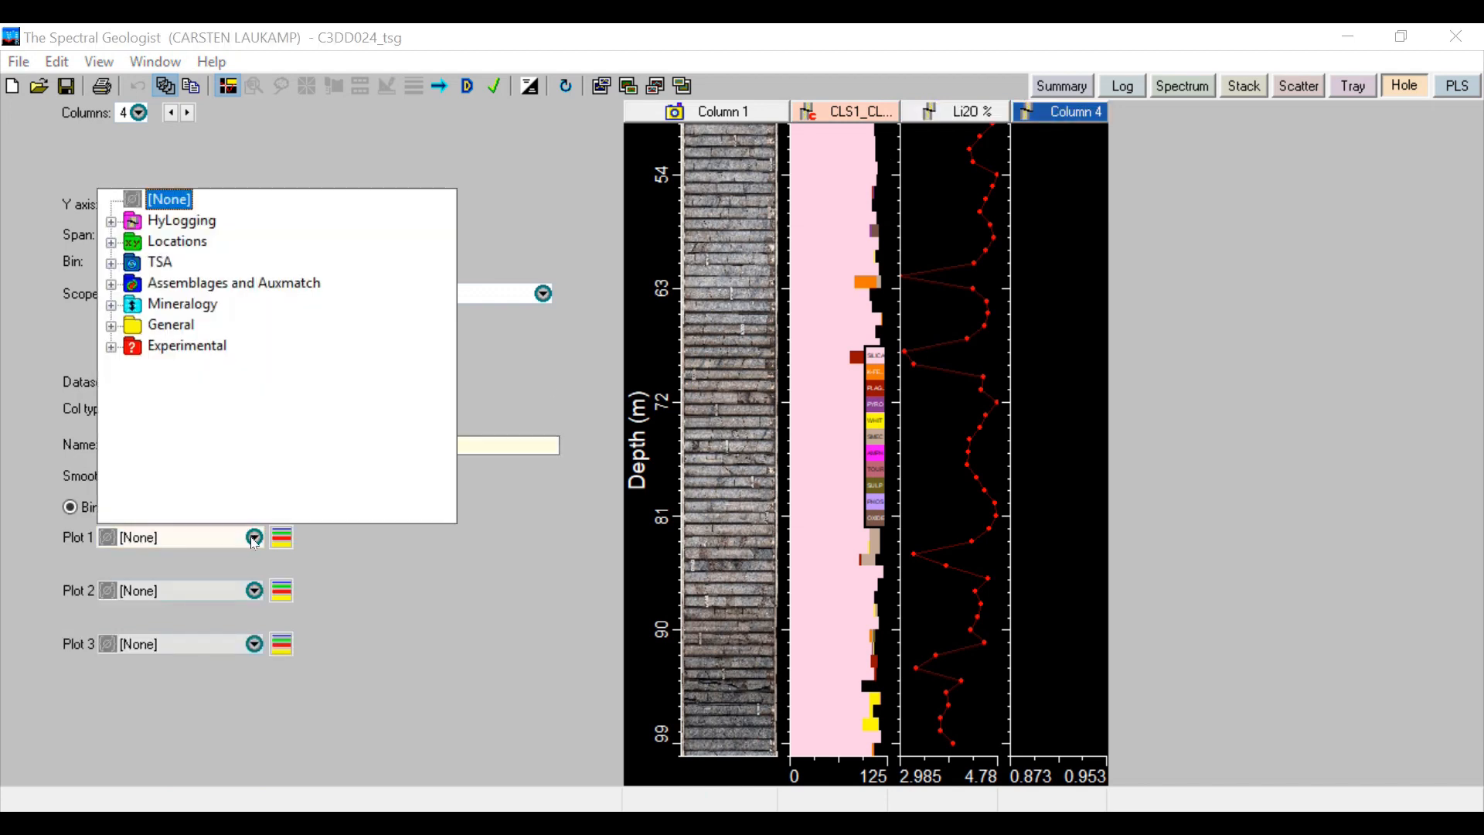
click(112, 283)
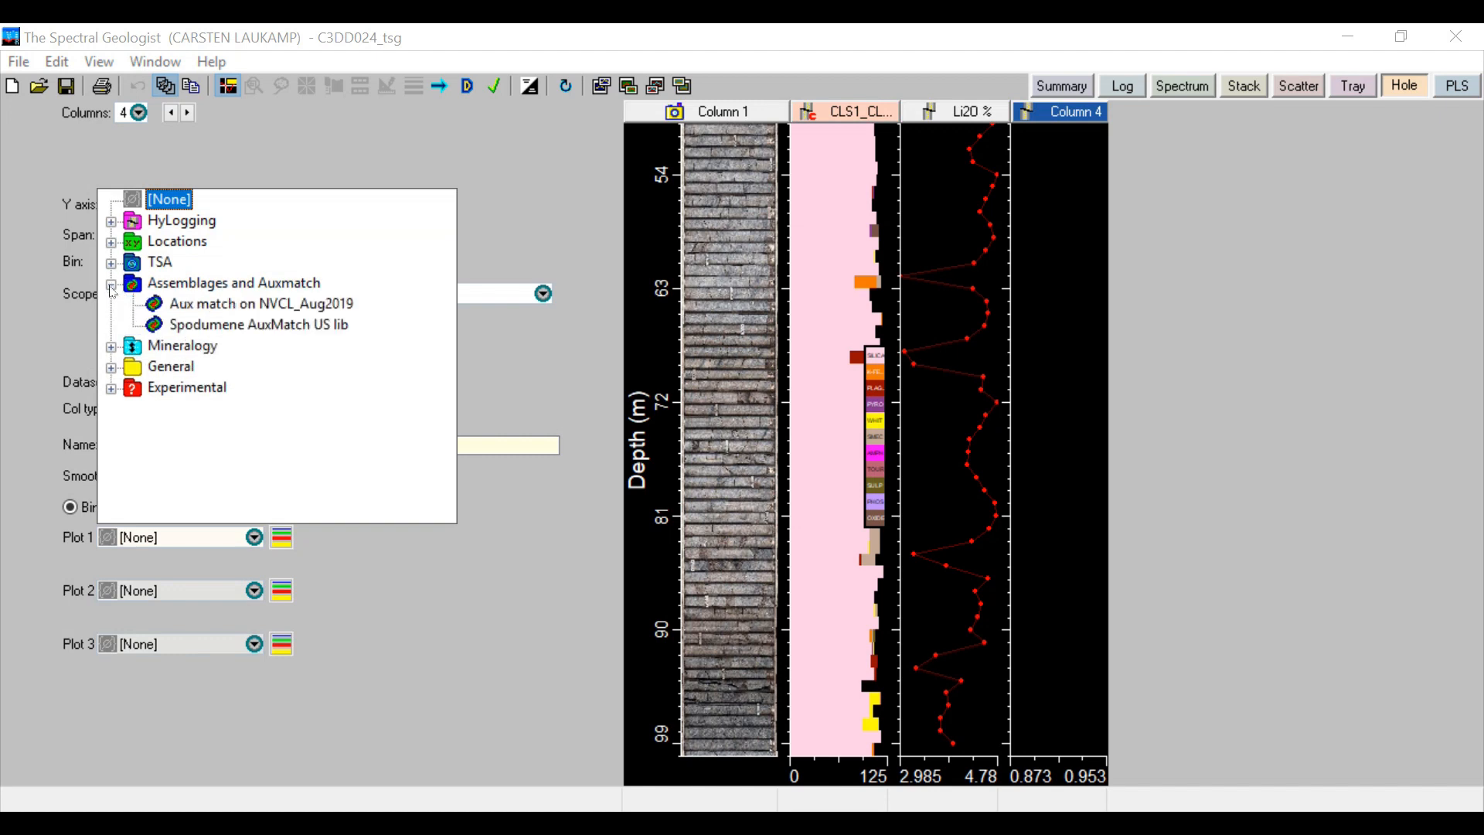
click(232, 306)
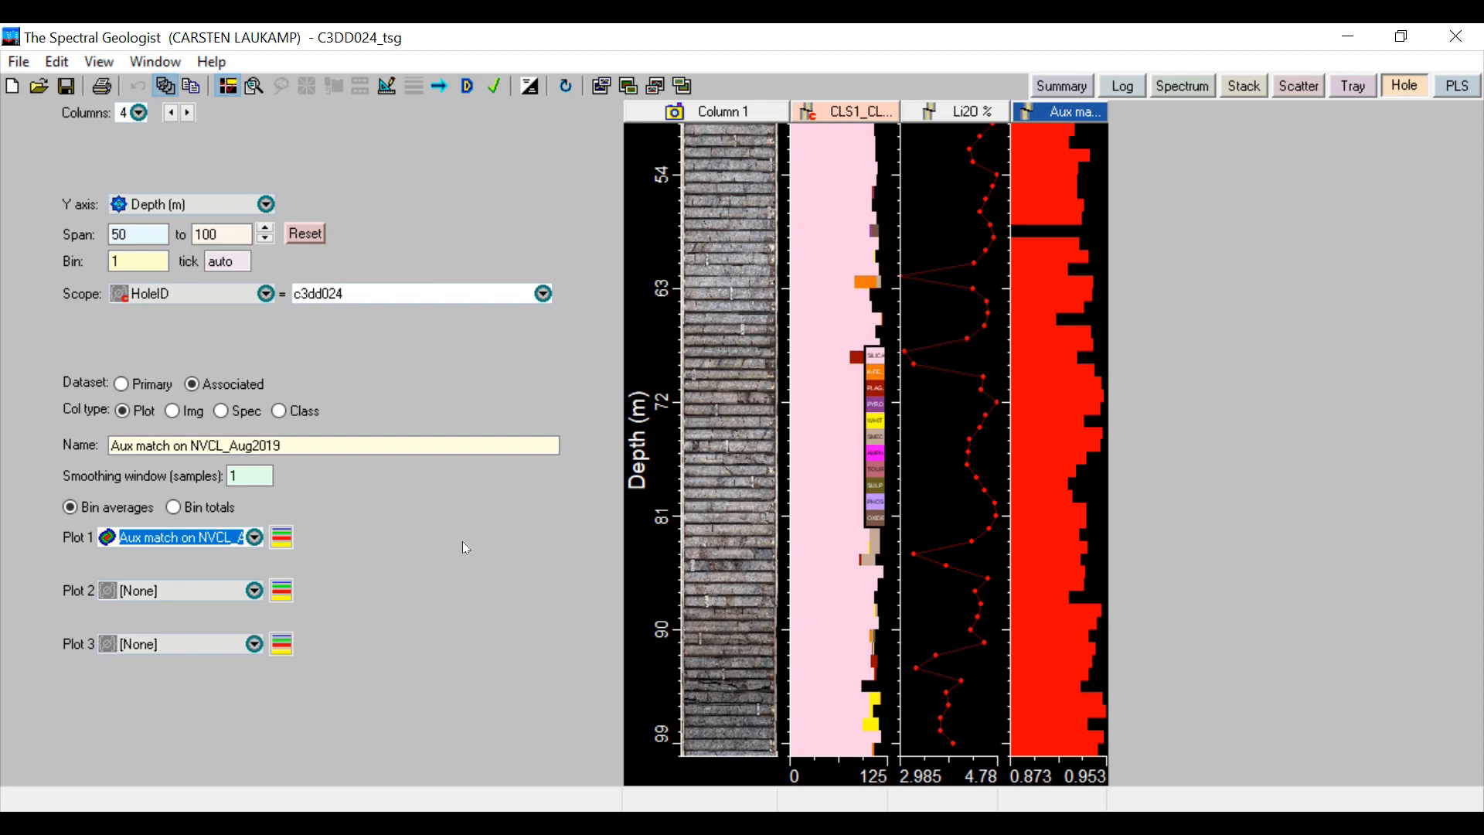
Change the plot style of the Aux match on NVCL_Aug2019 column from histogram to dots
right_click(1041, 284)
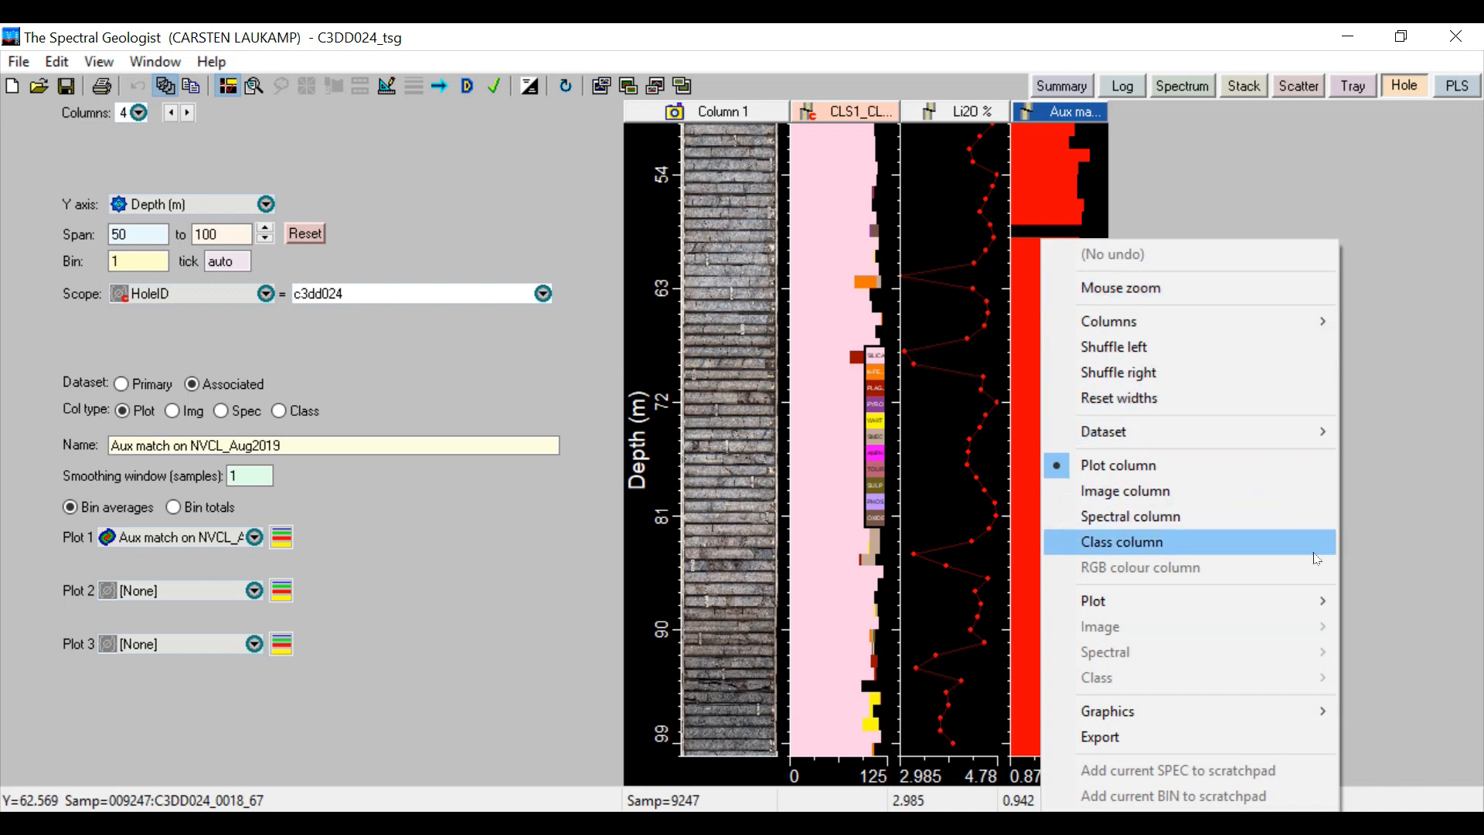
mouse_move(1321, 610)
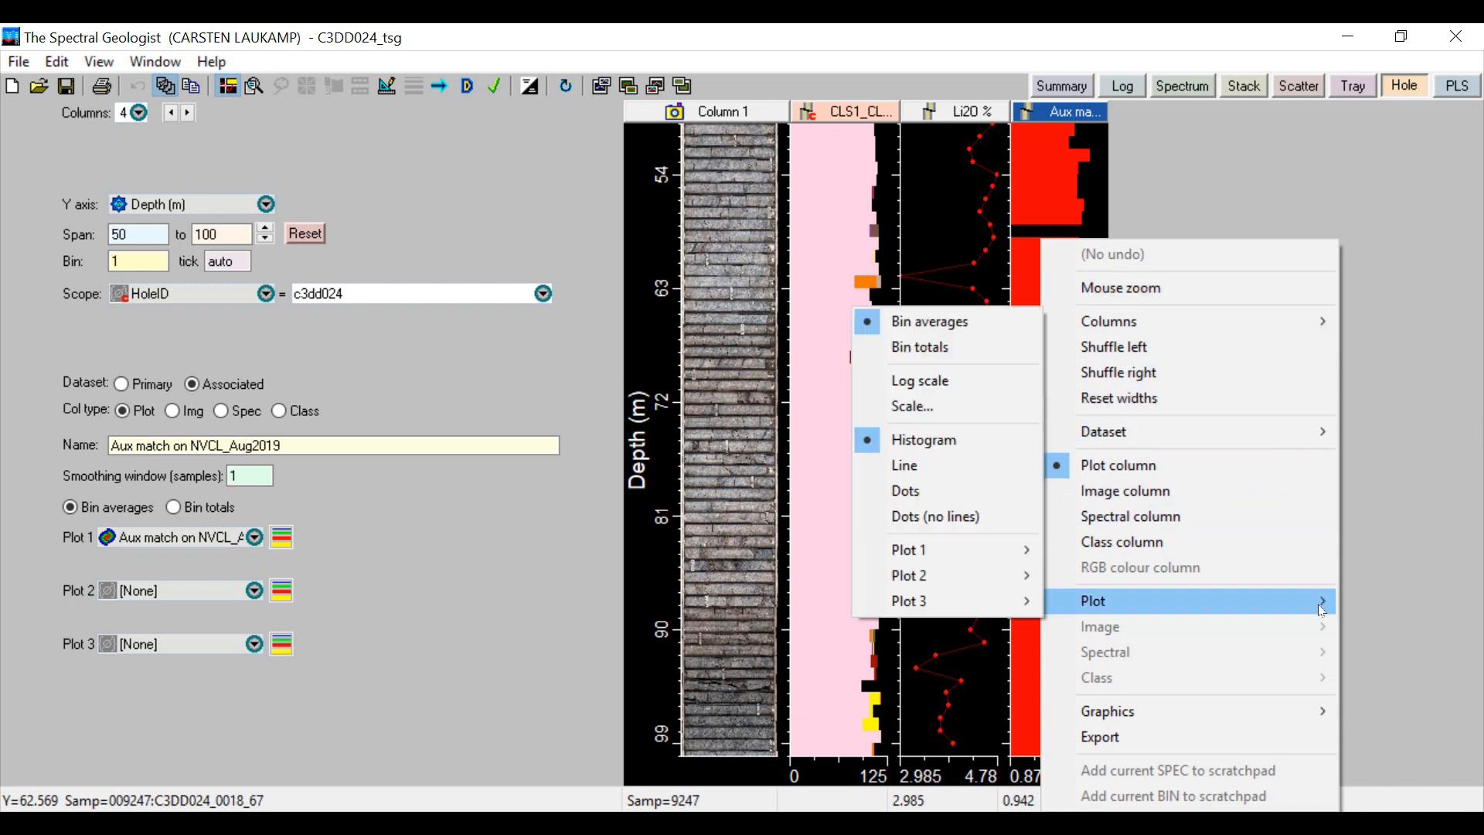
click(922, 492)
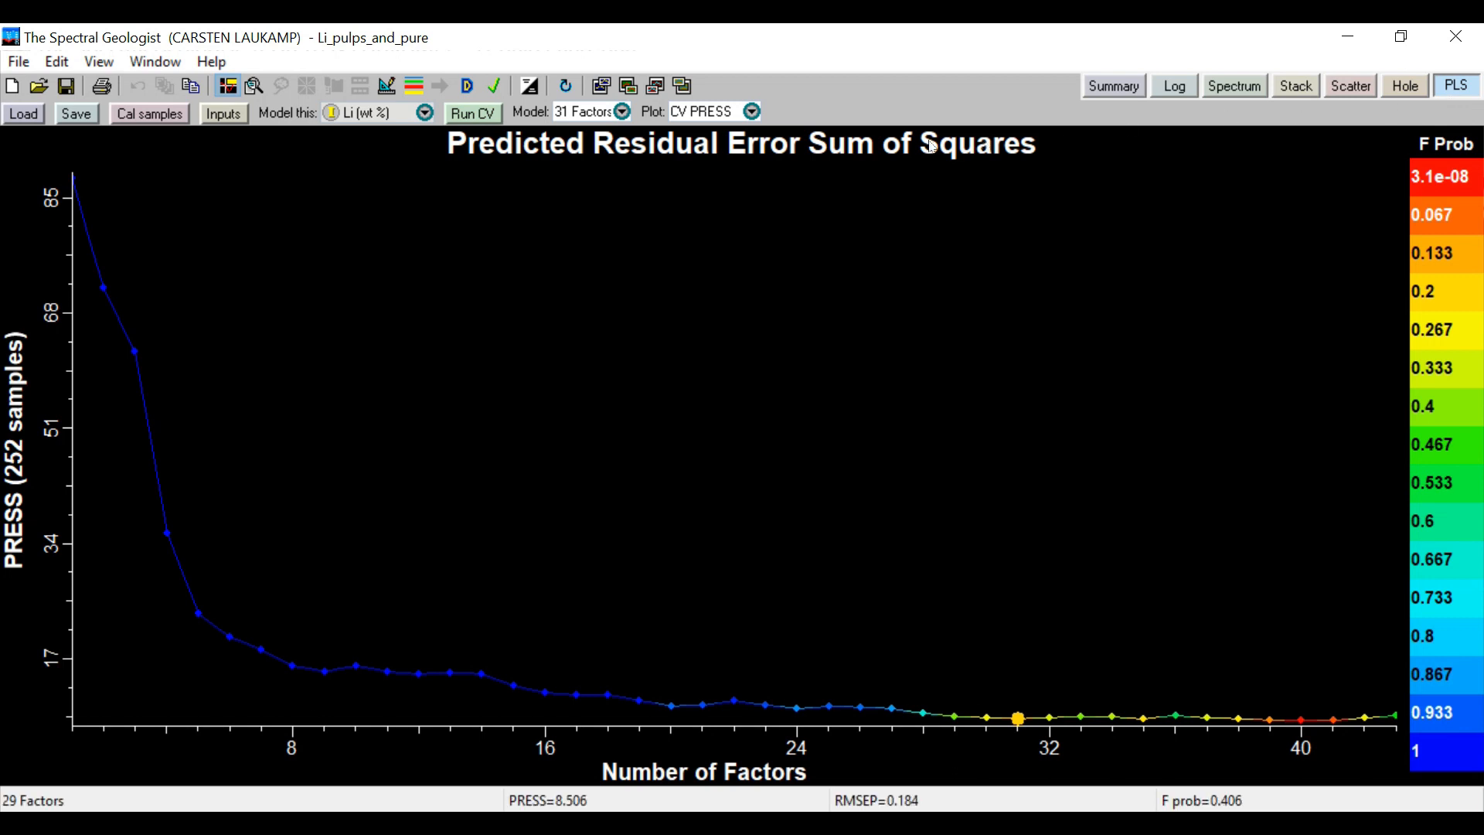
View the 31-factor Li (wt %) PLS model as the CV Act:Pred plot and as the FRC plot
click(752, 111)
click(711, 178)
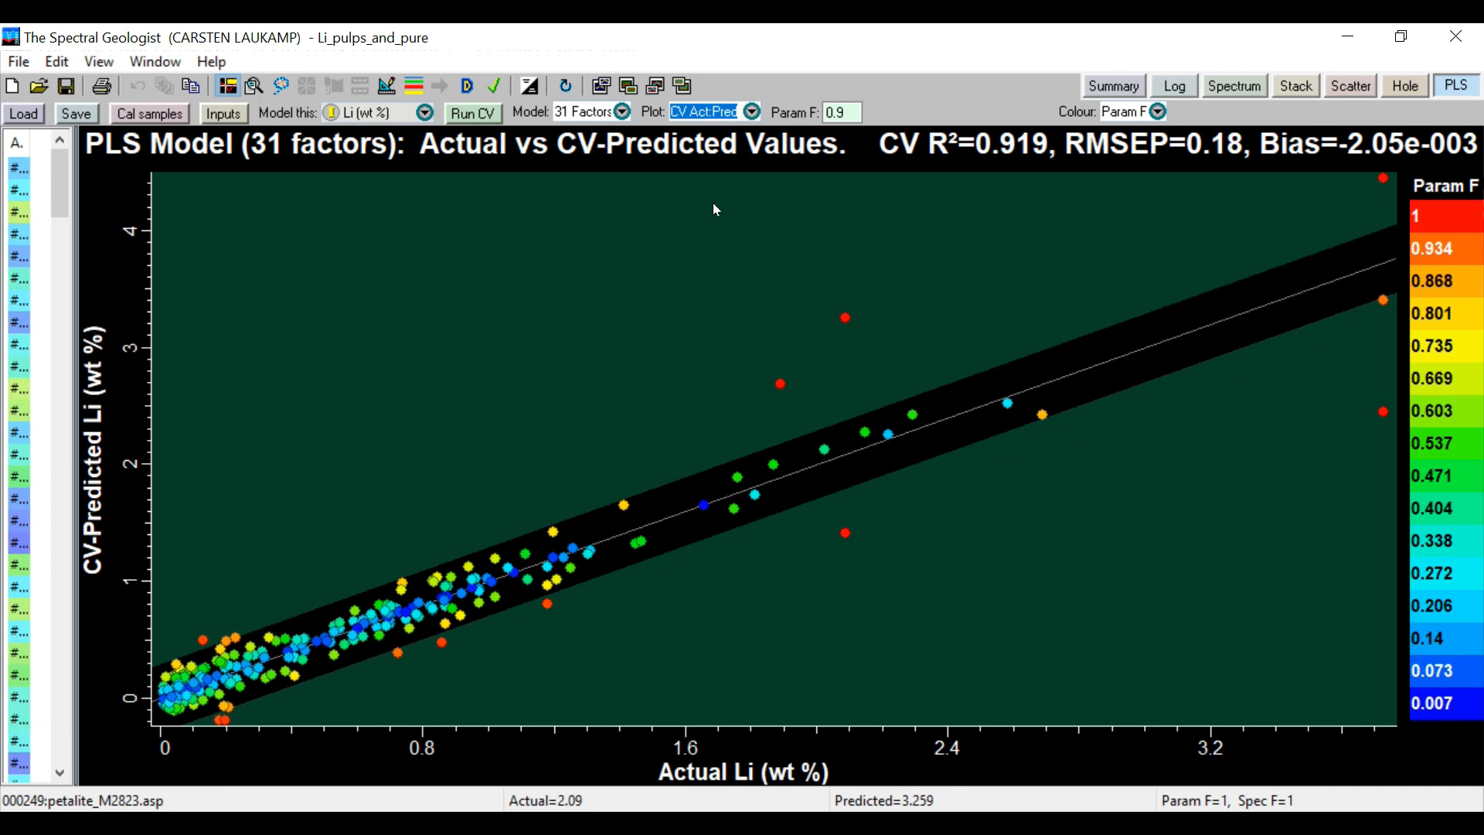
click(709, 112)
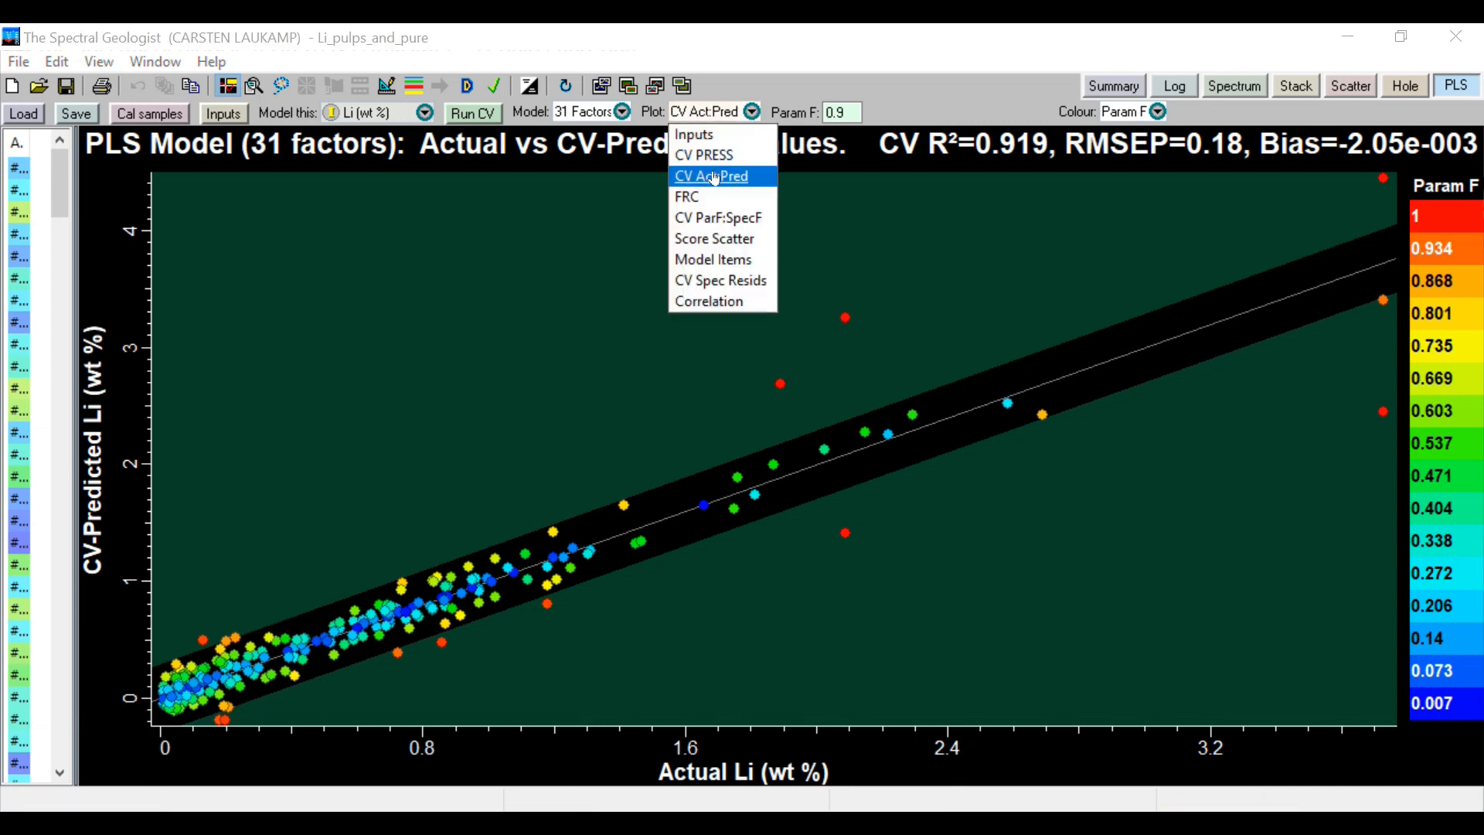
click(702, 197)
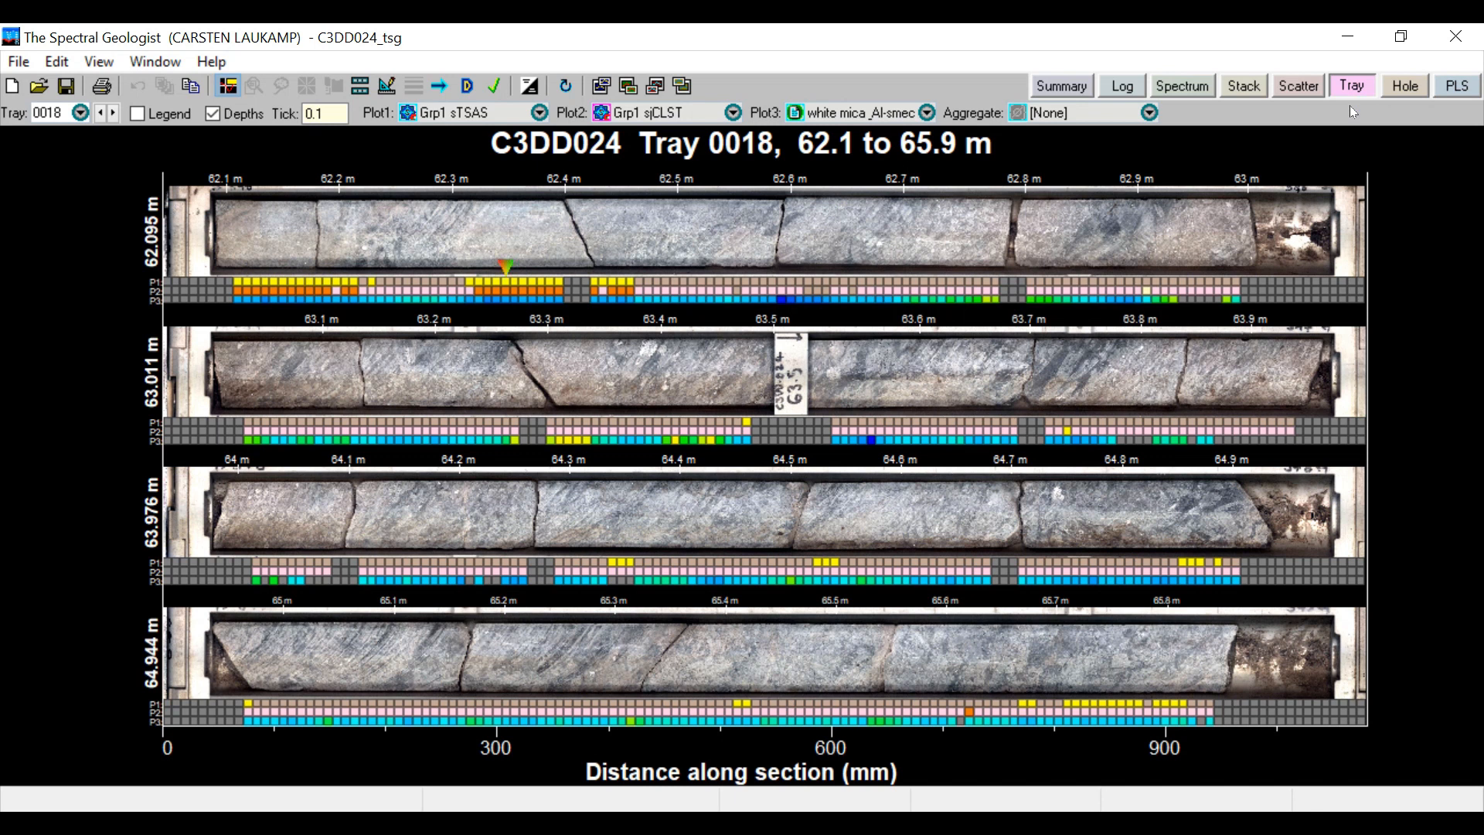
Open Floater 1, try its TSA, scratchpad and core image modes, and set it to the associated dataset's spectrum
click(159, 63)
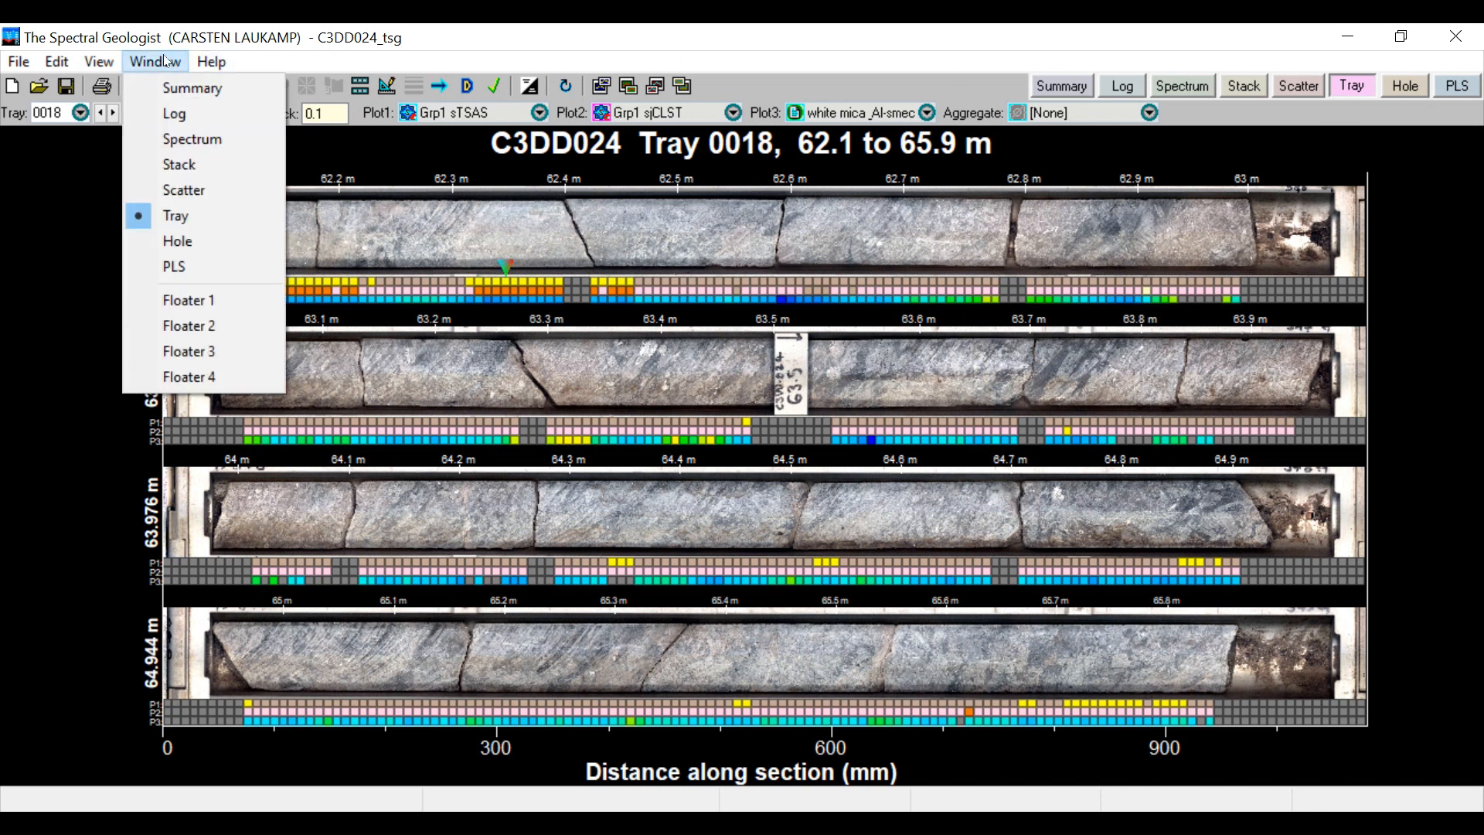
click(191, 306)
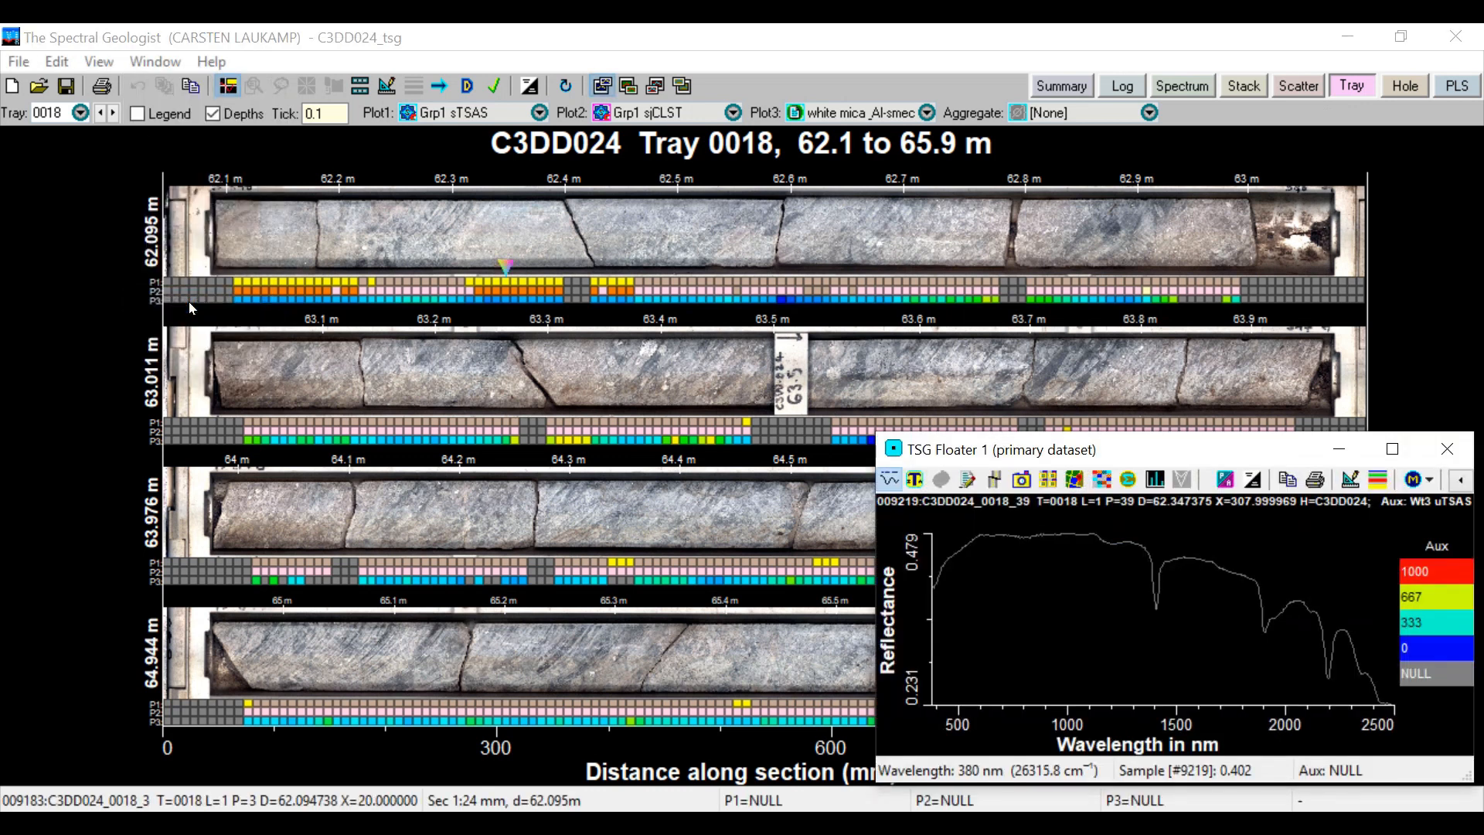
click(916, 481)
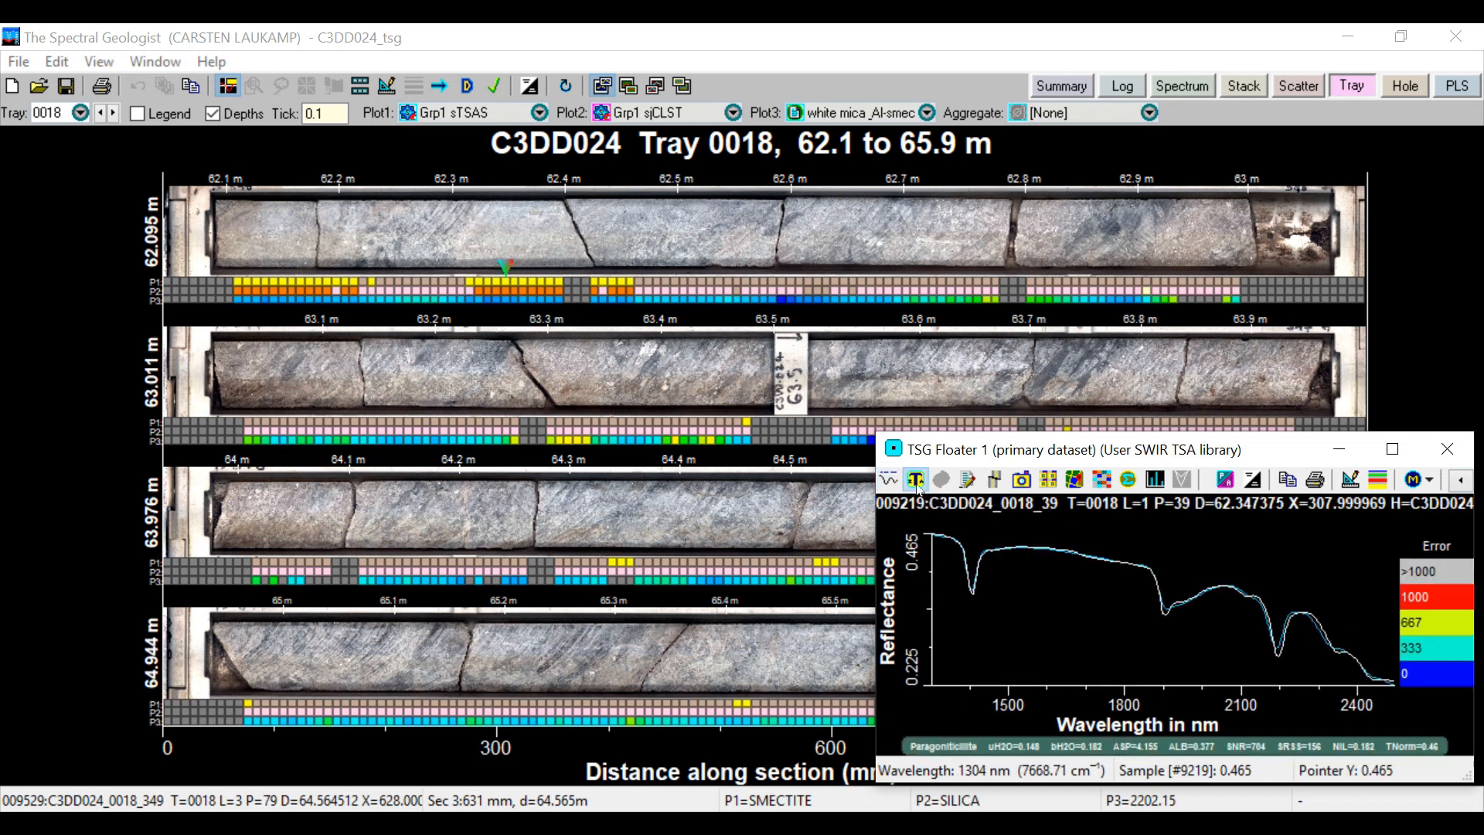
click(972, 481)
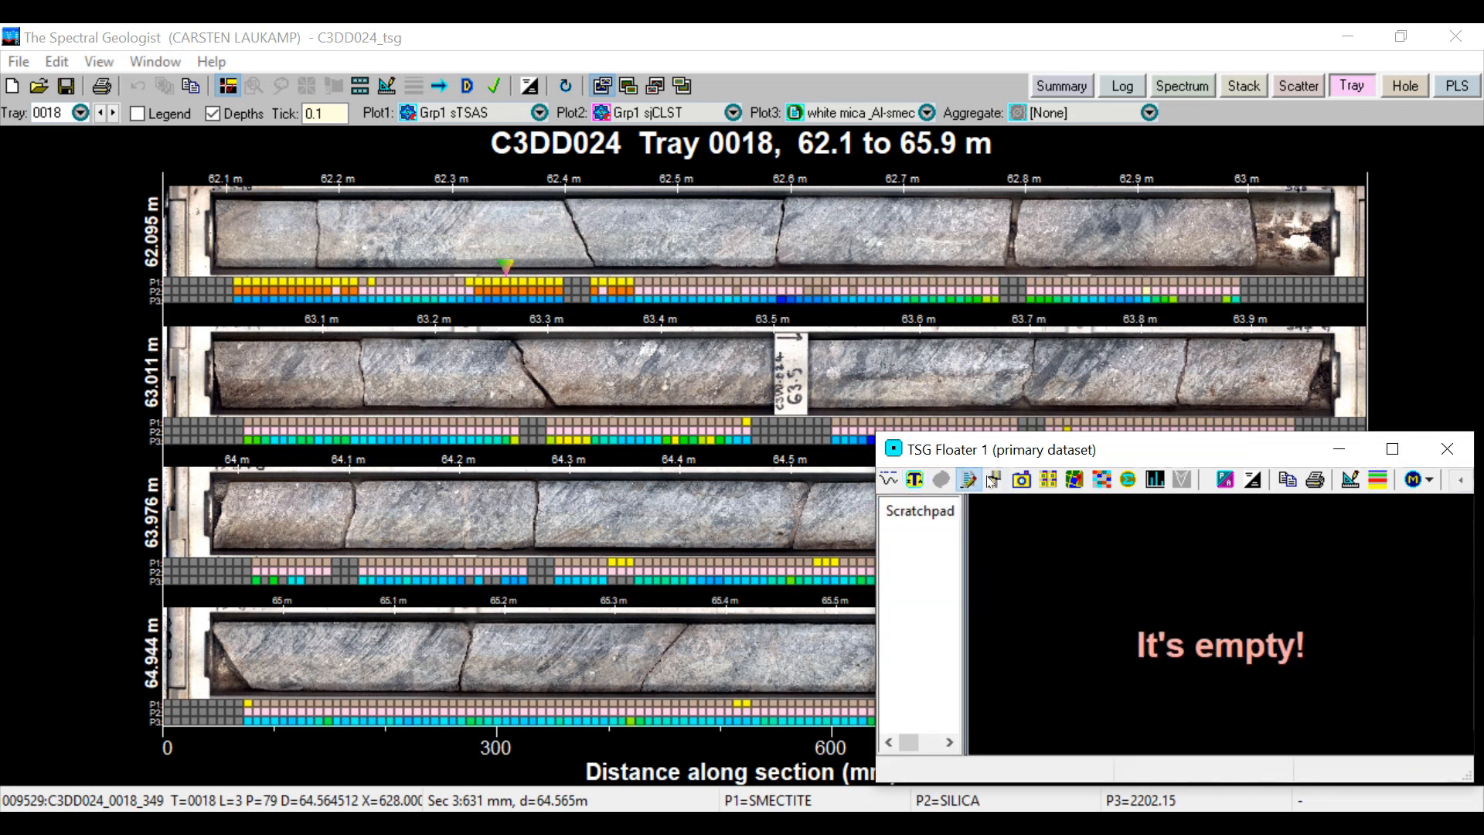
click(995, 480)
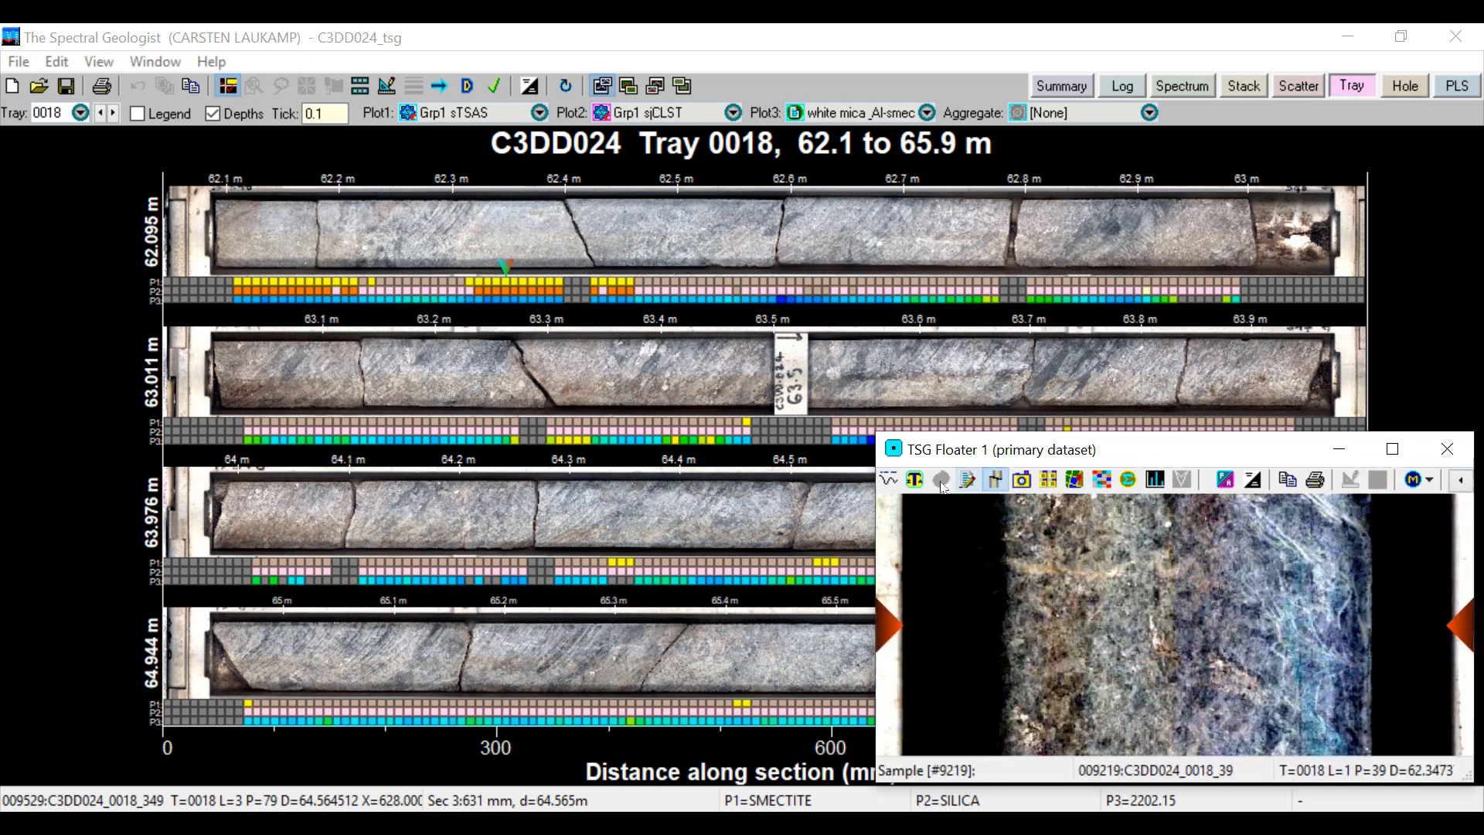
click(888, 481)
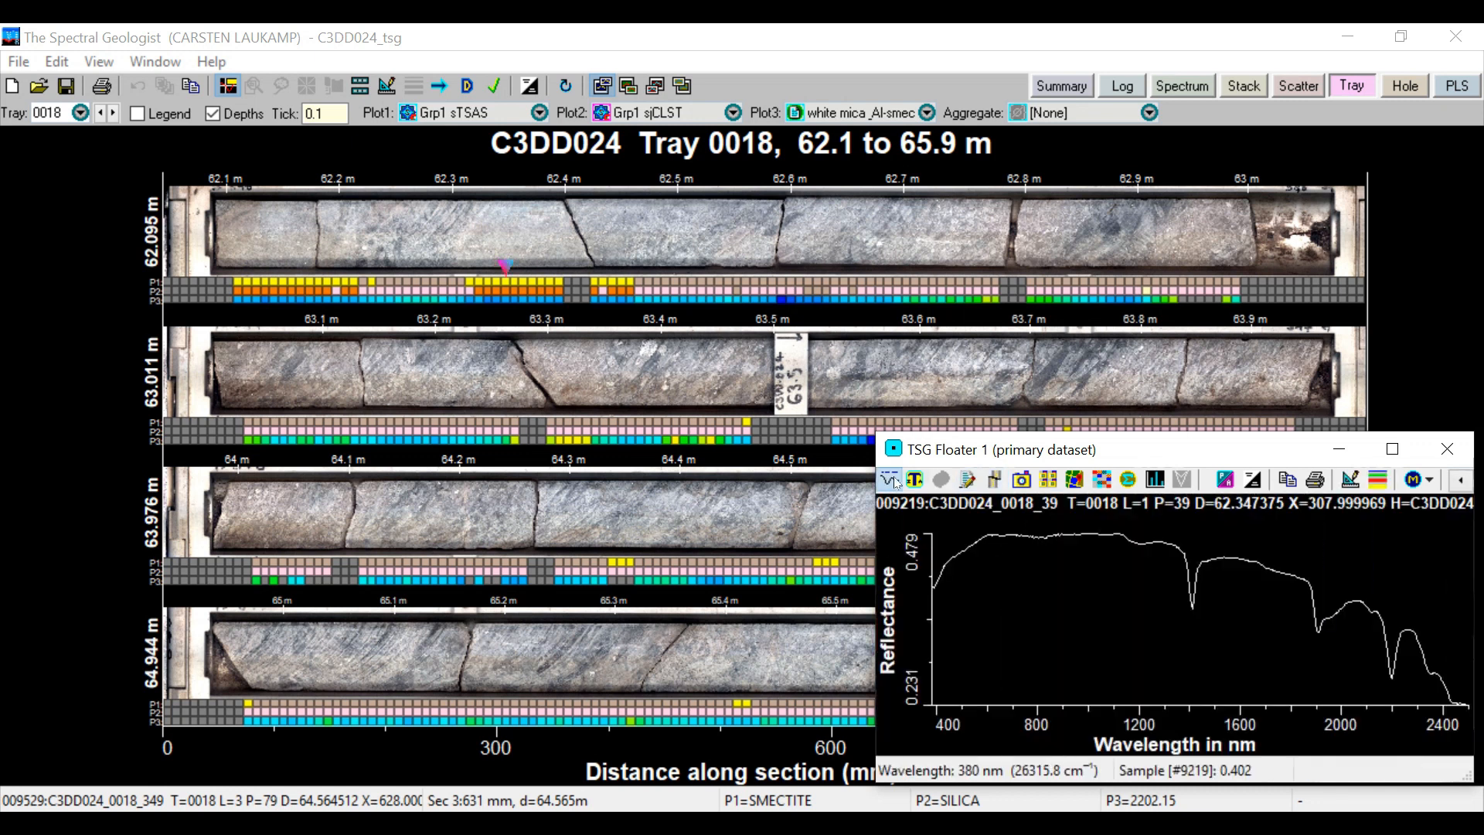
click(1228, 478)
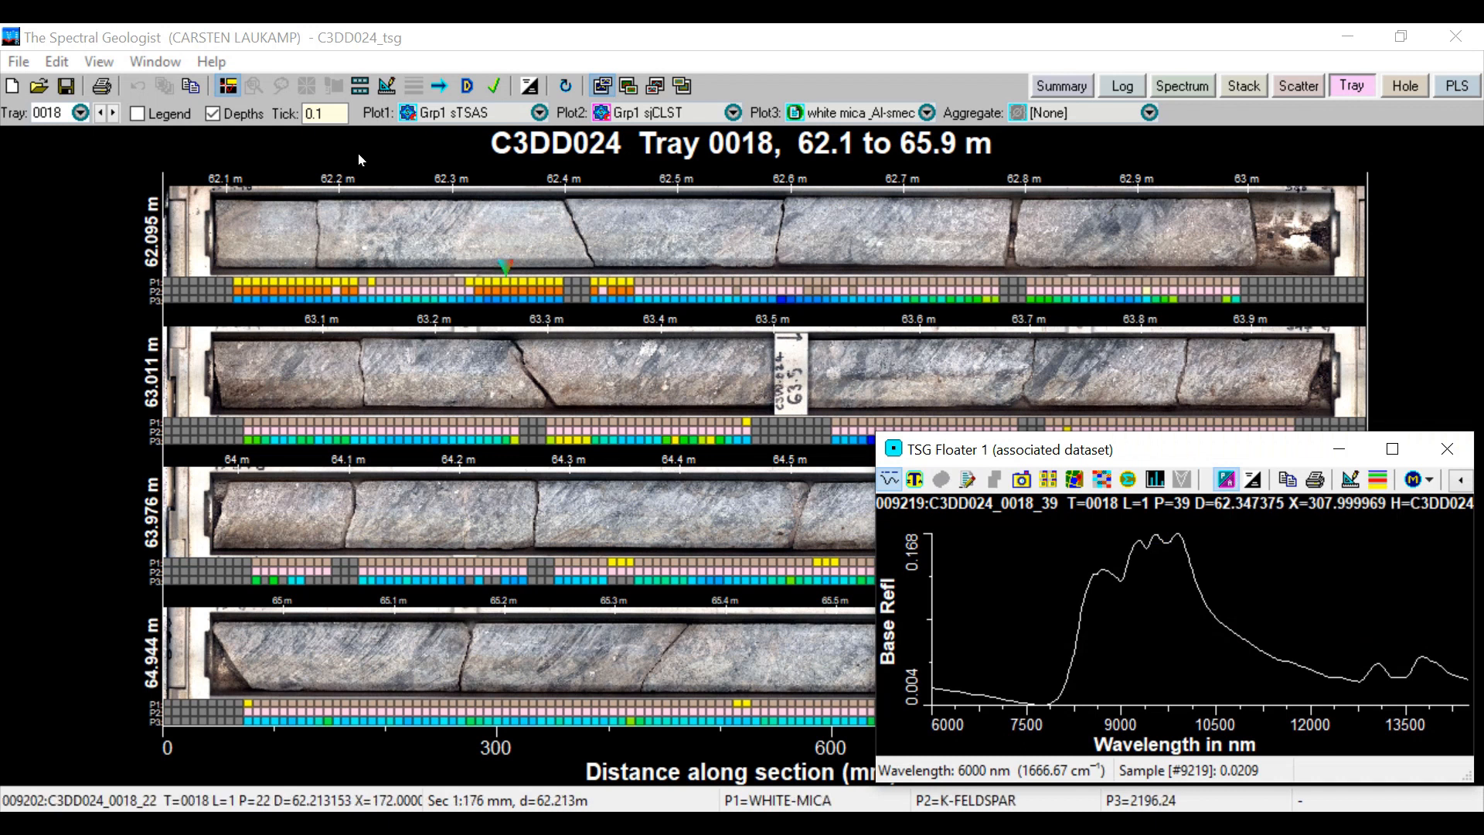
Open Floater 2 and Floater 3 alongside the tray imagery
click(156, 64)
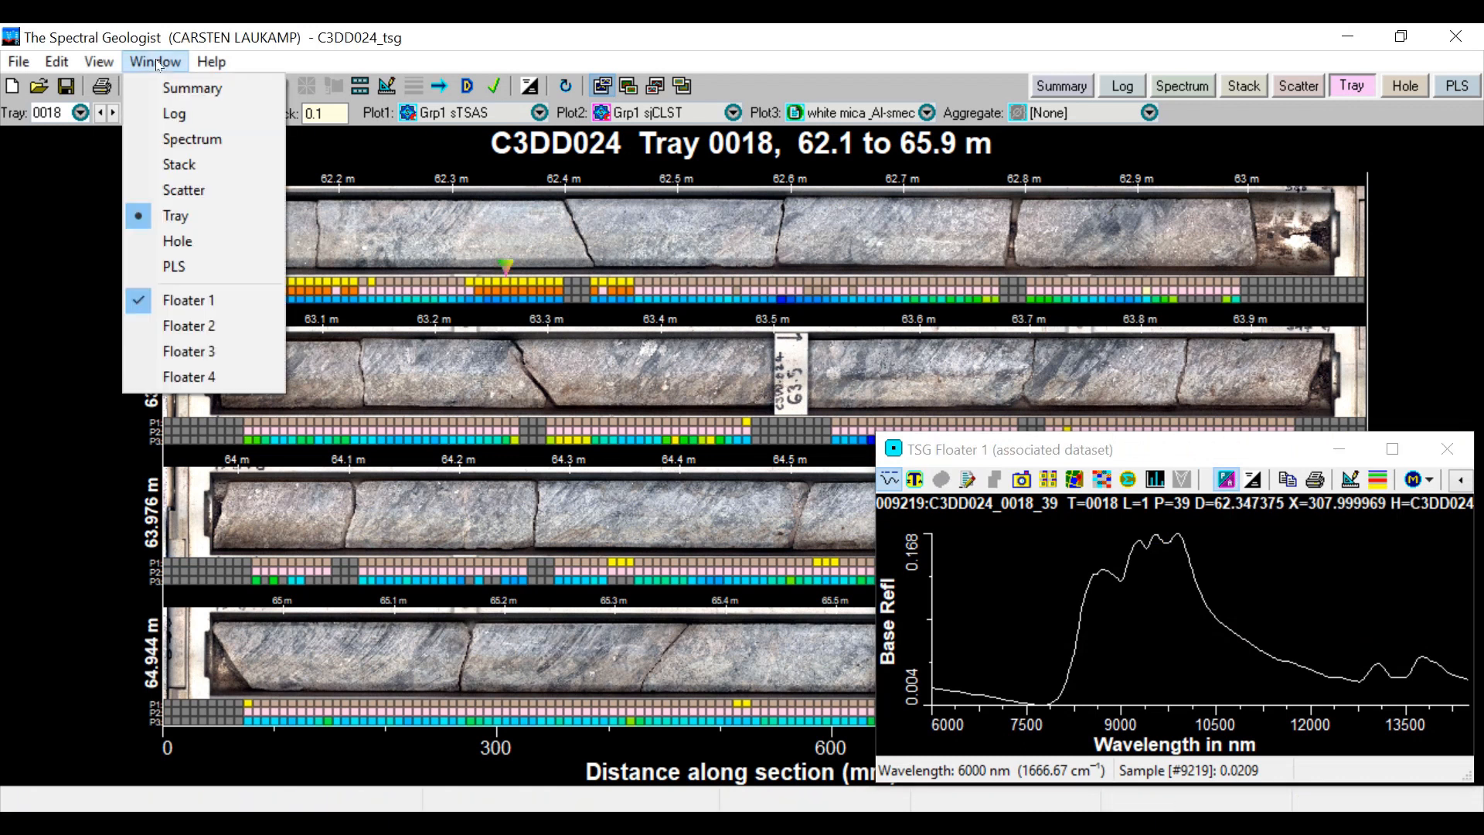
click(179, 335)
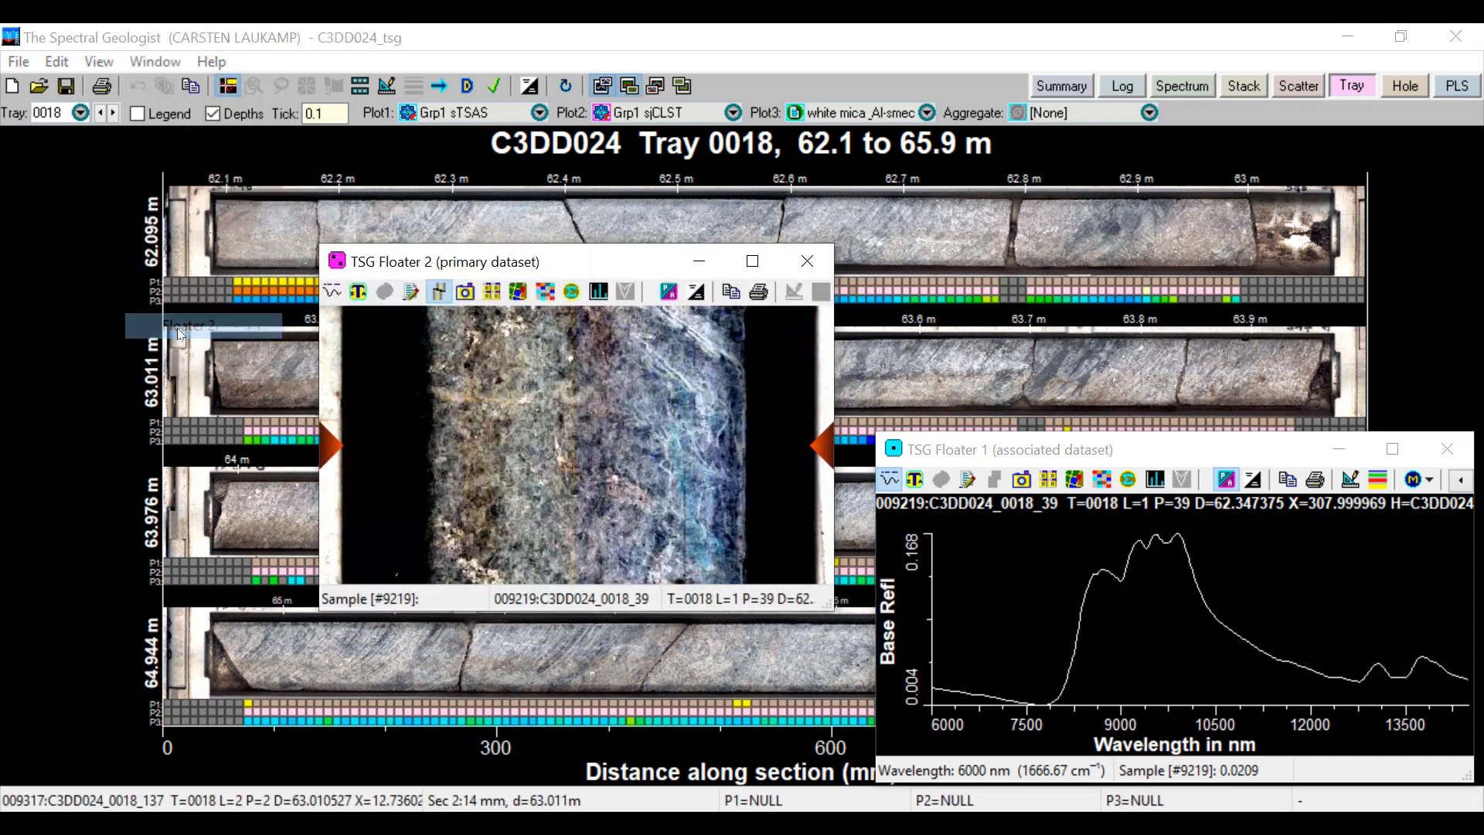
click(157, 64)
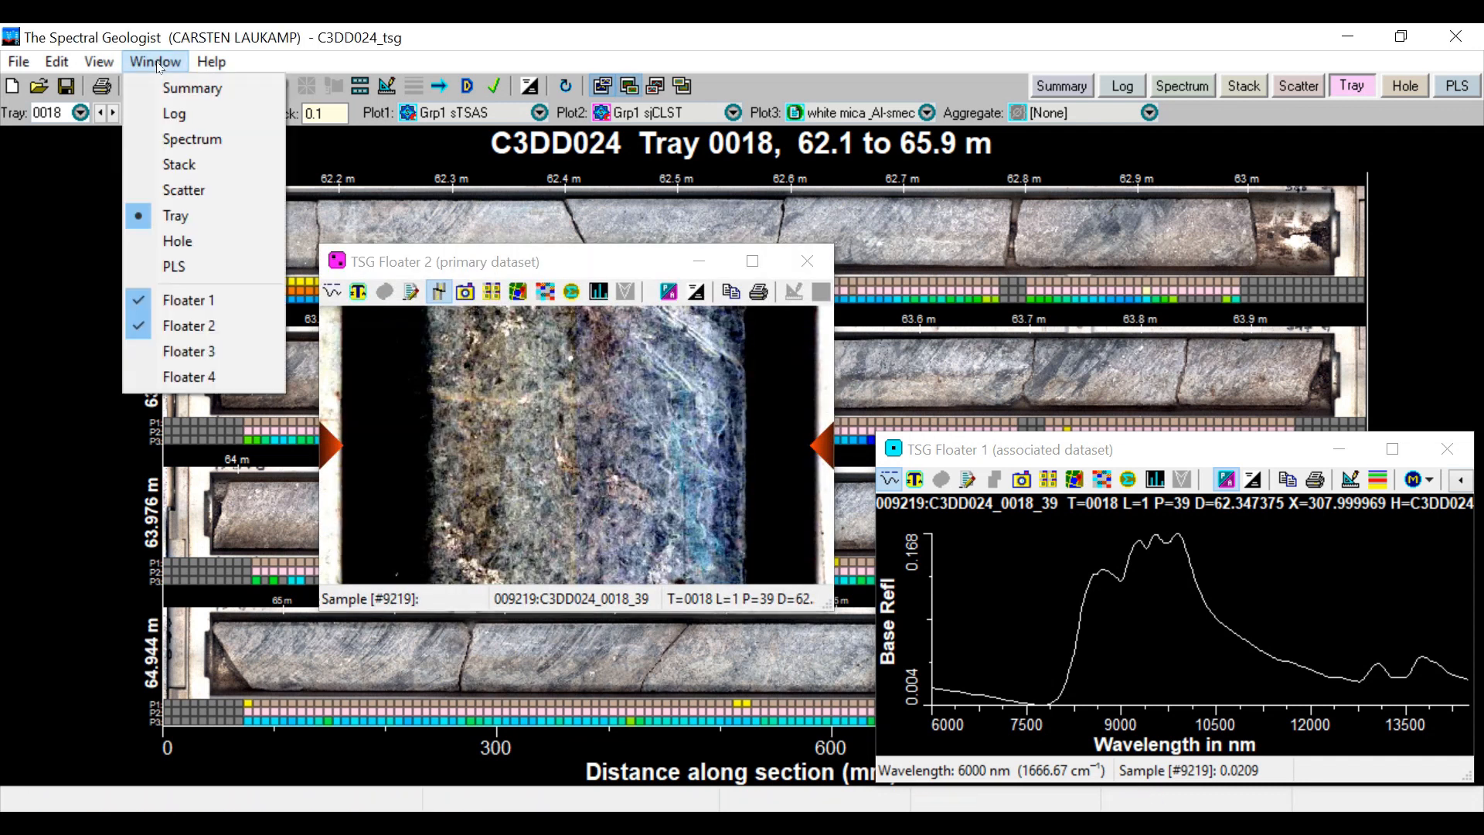
click(173, 352)
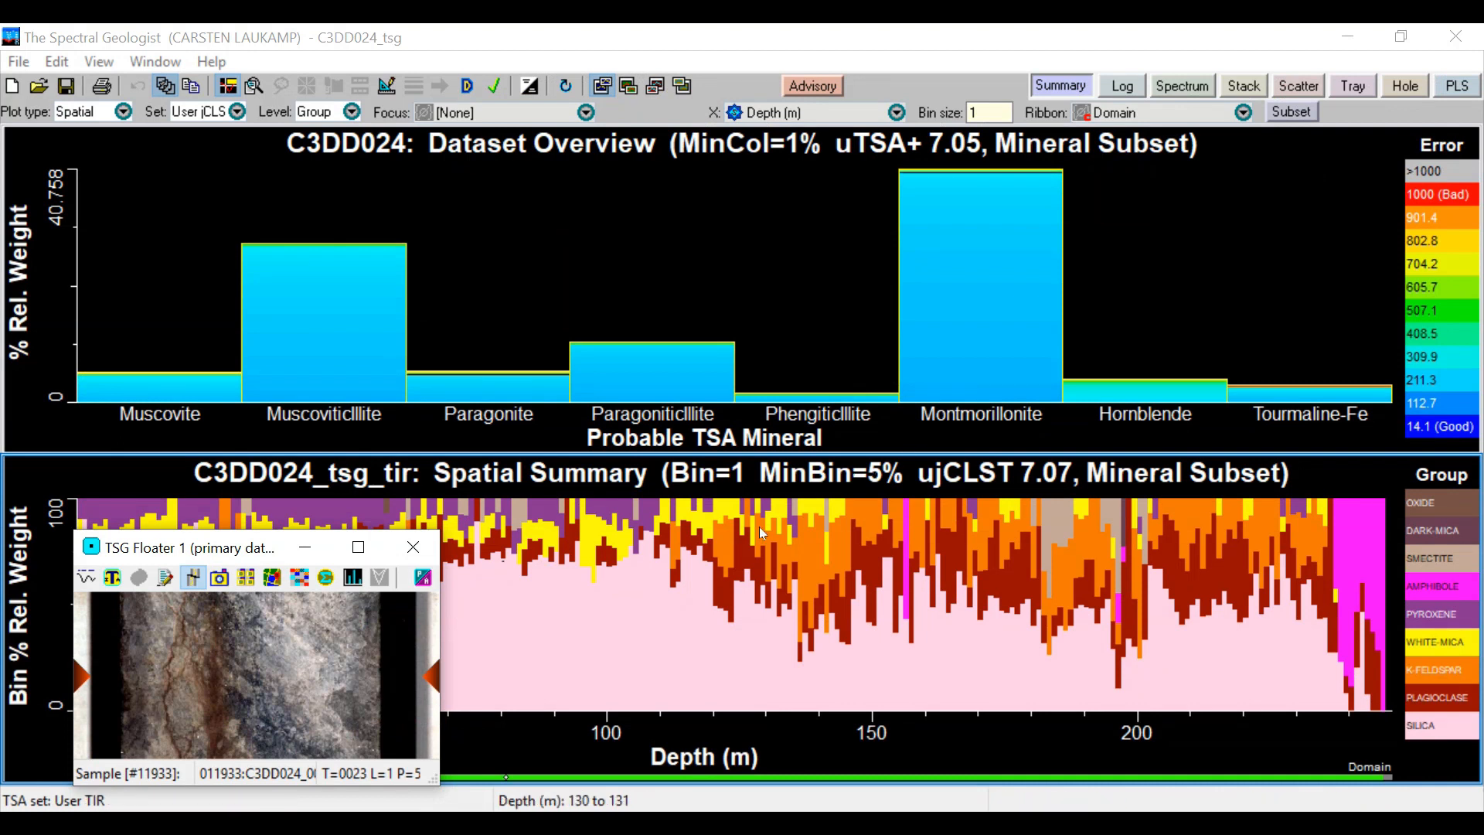
Select samples along the TIR spatial summary between about 122 and 152 m to inspect their core imagery in Floater 1
click(742, 544)
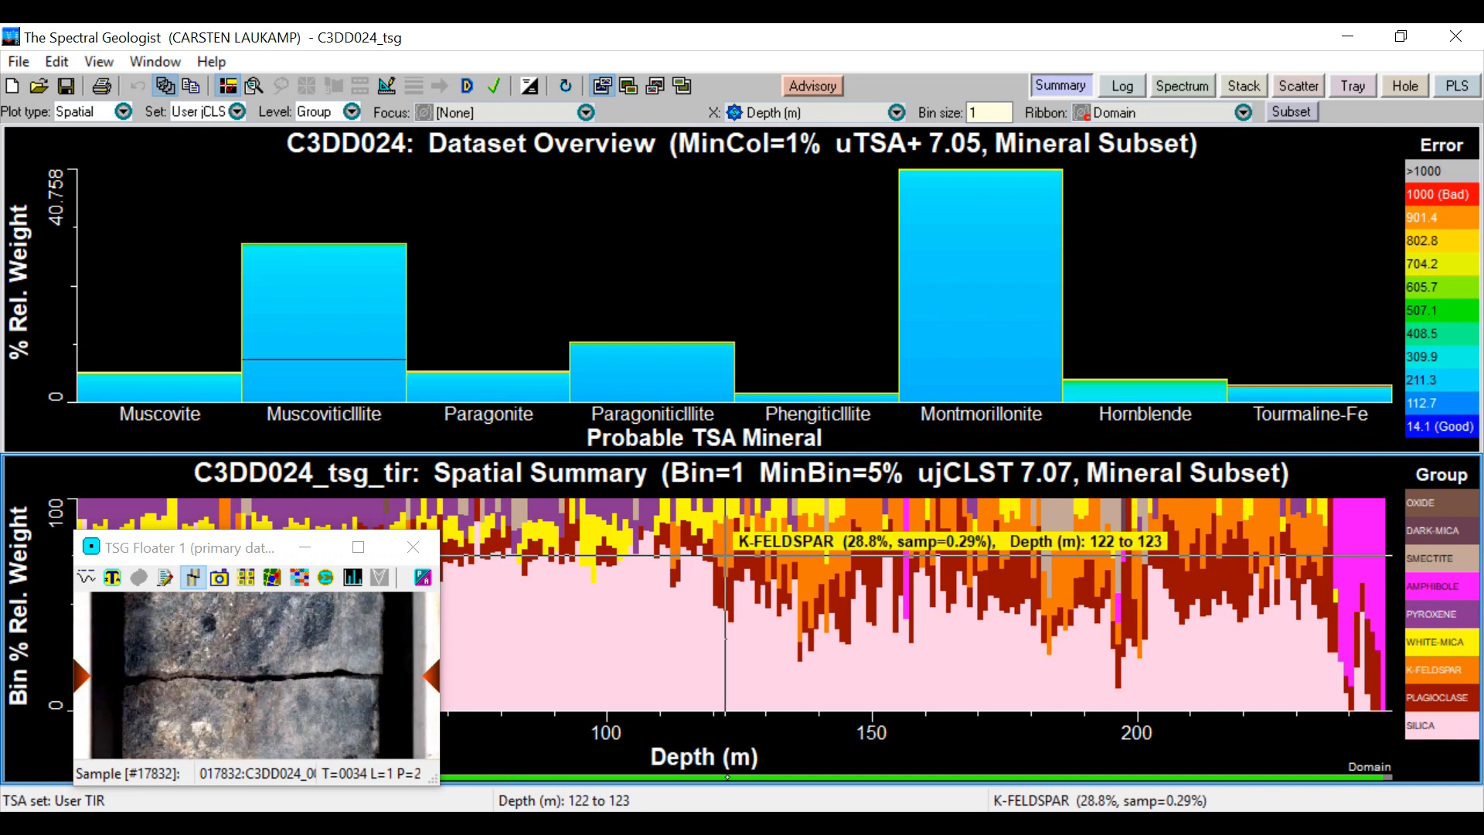
drag(741, 556, 832, 552)
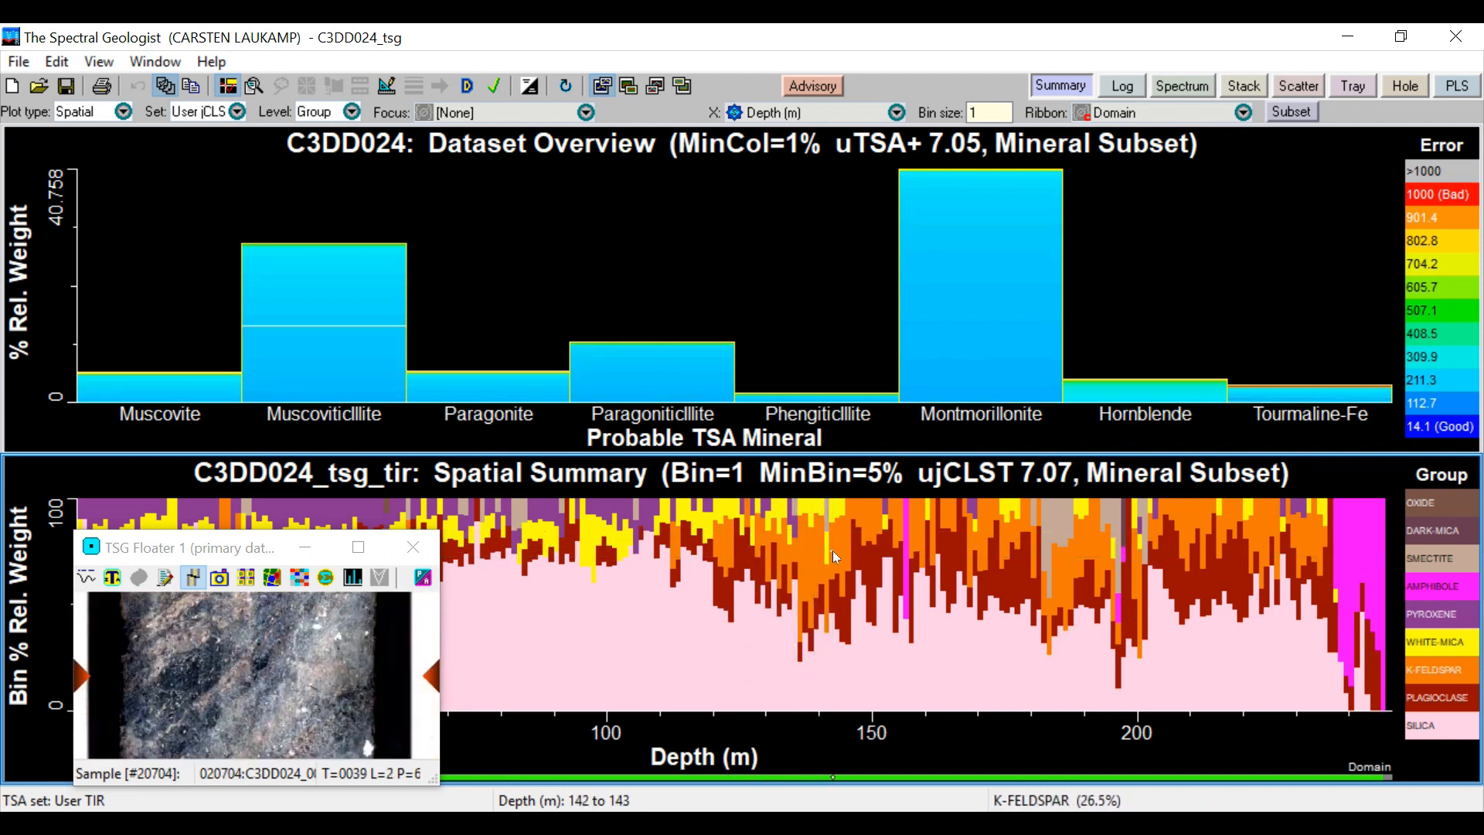
click(887, 523)
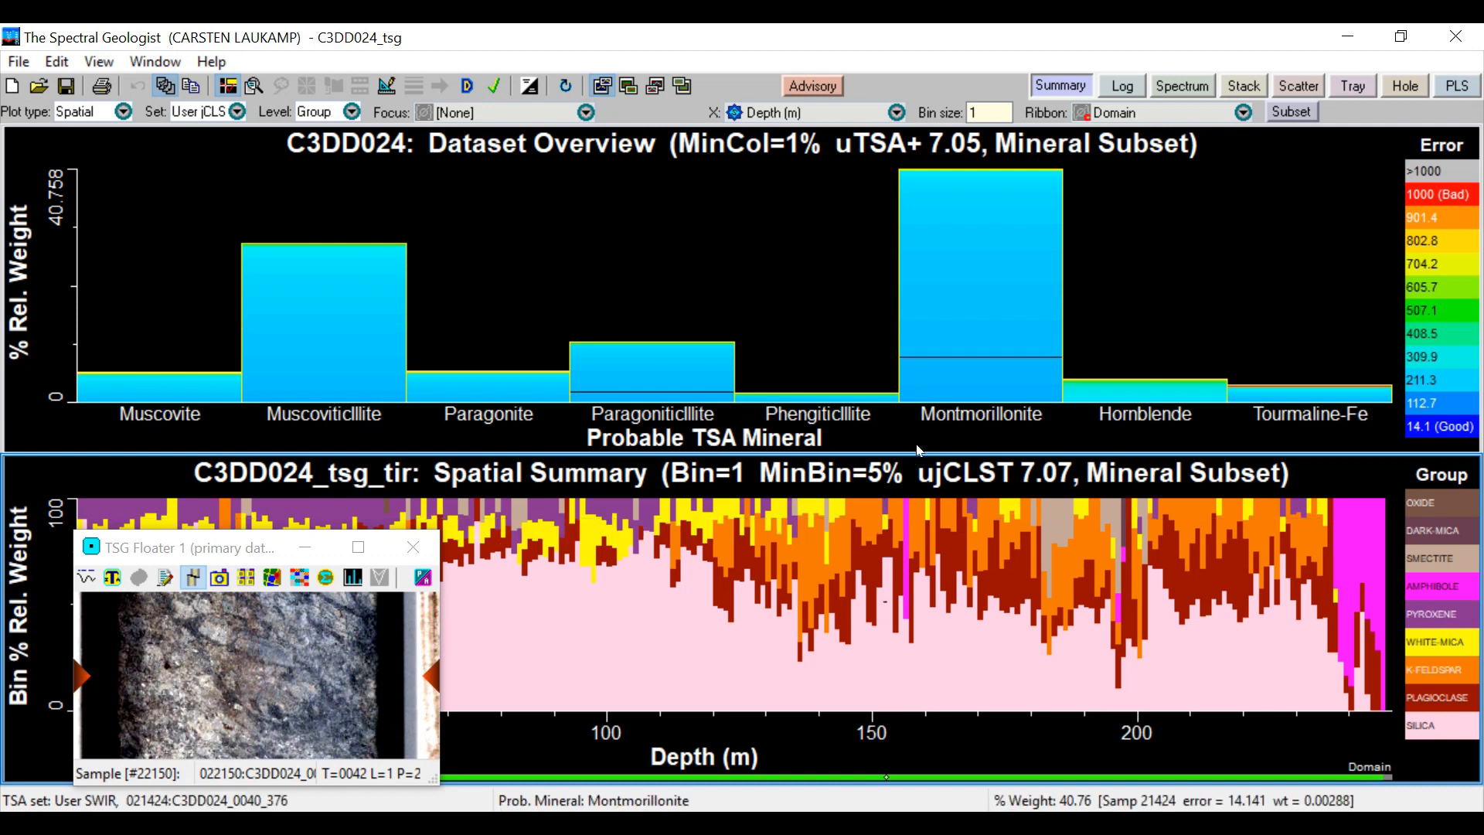
View the selected sample in the Log, Spectrum, Stack, Scatter, Tray and Hole views in turn
click(1126, 87)
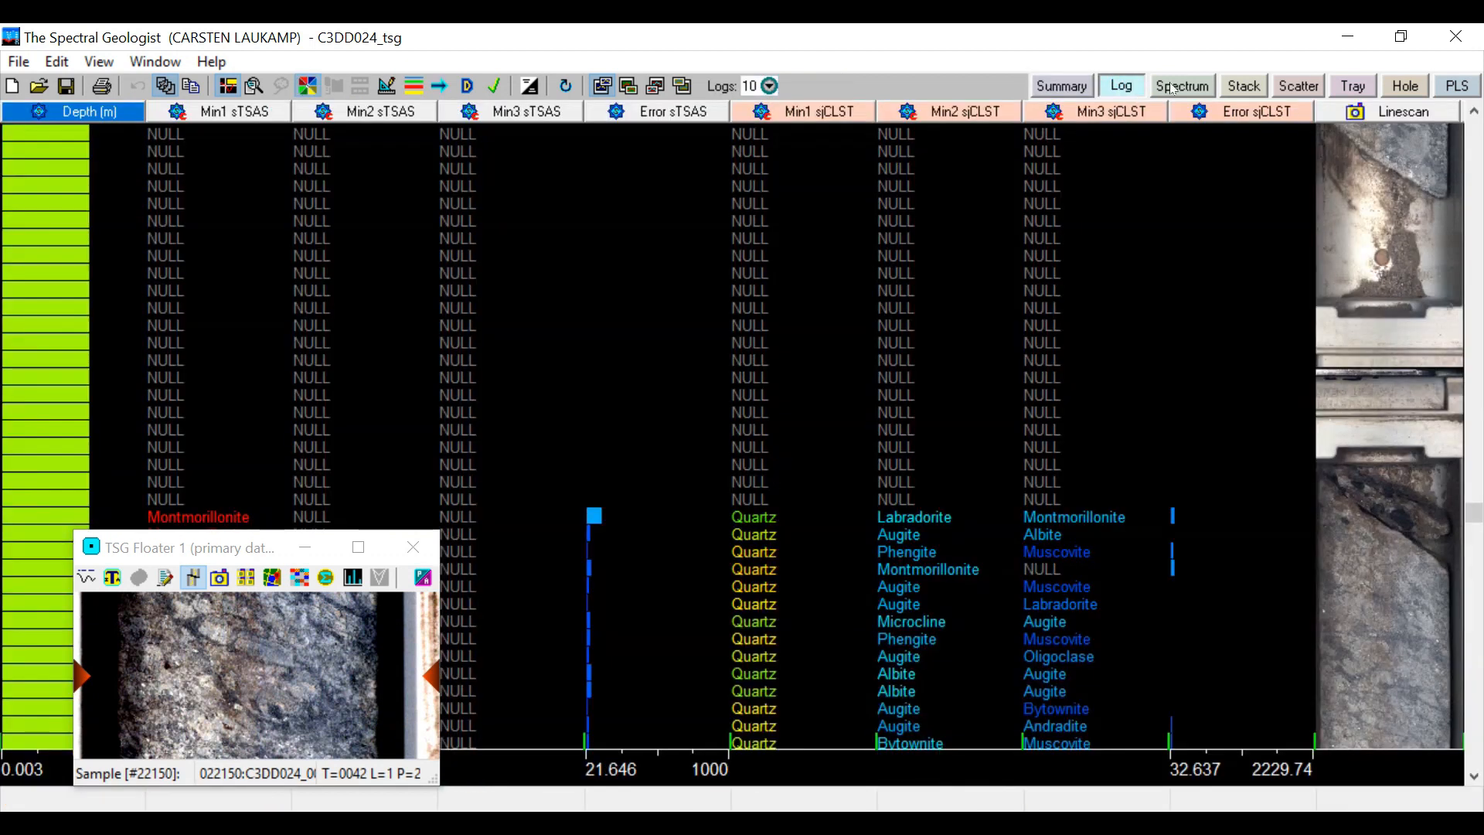
click(1188, 87)
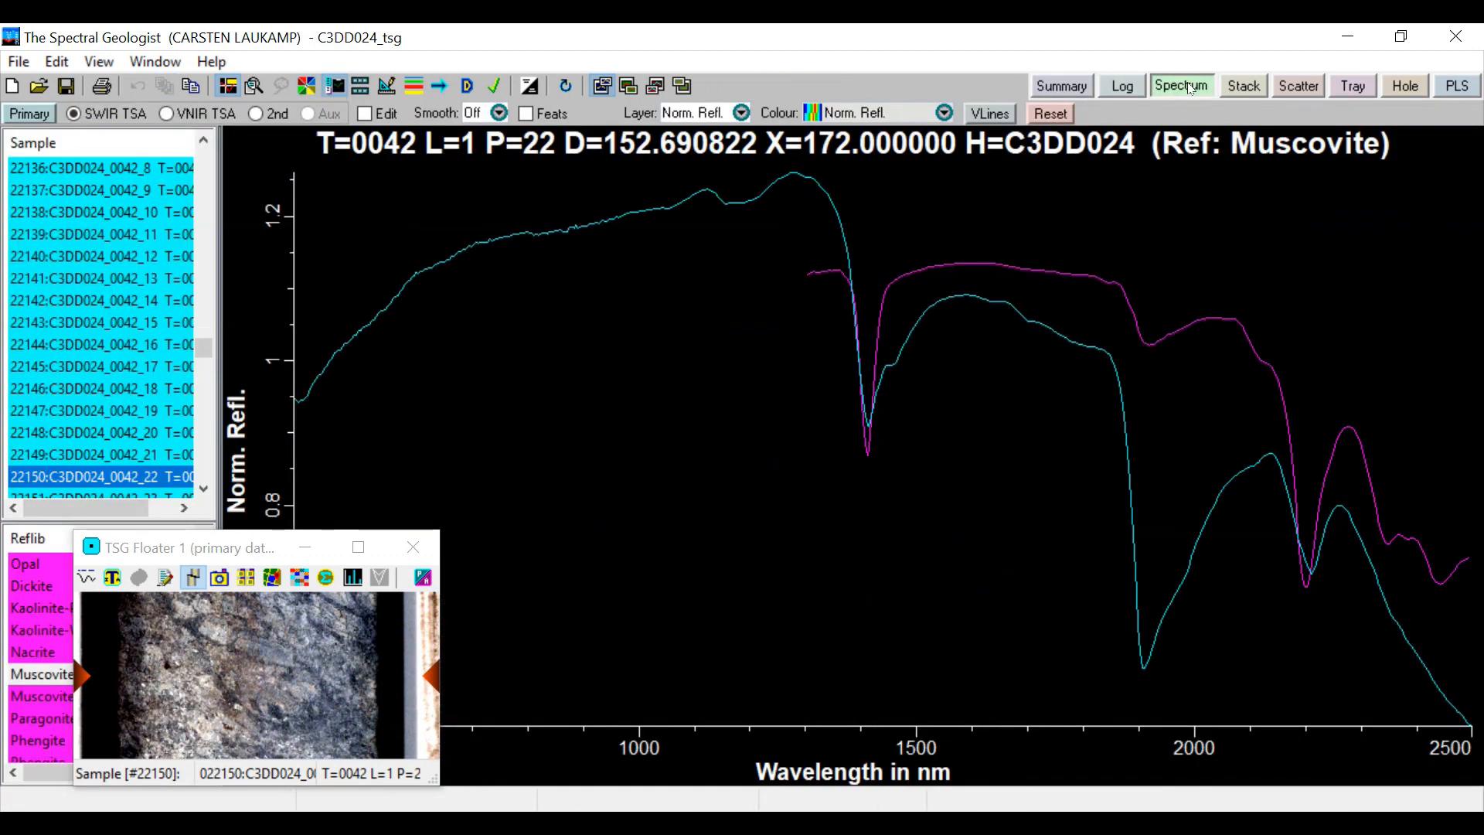
click(1242, 86)
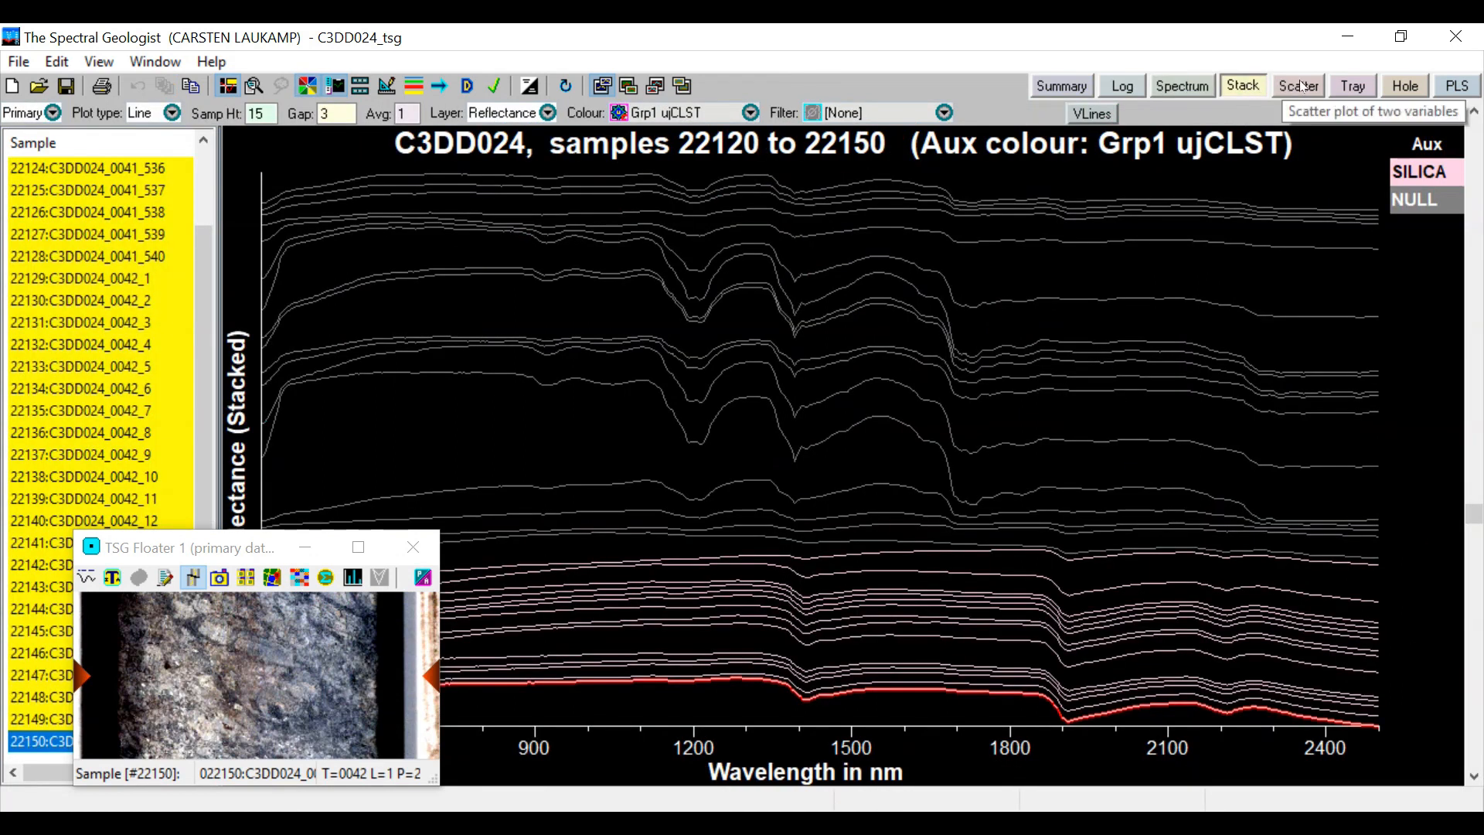
click(1301, 86)
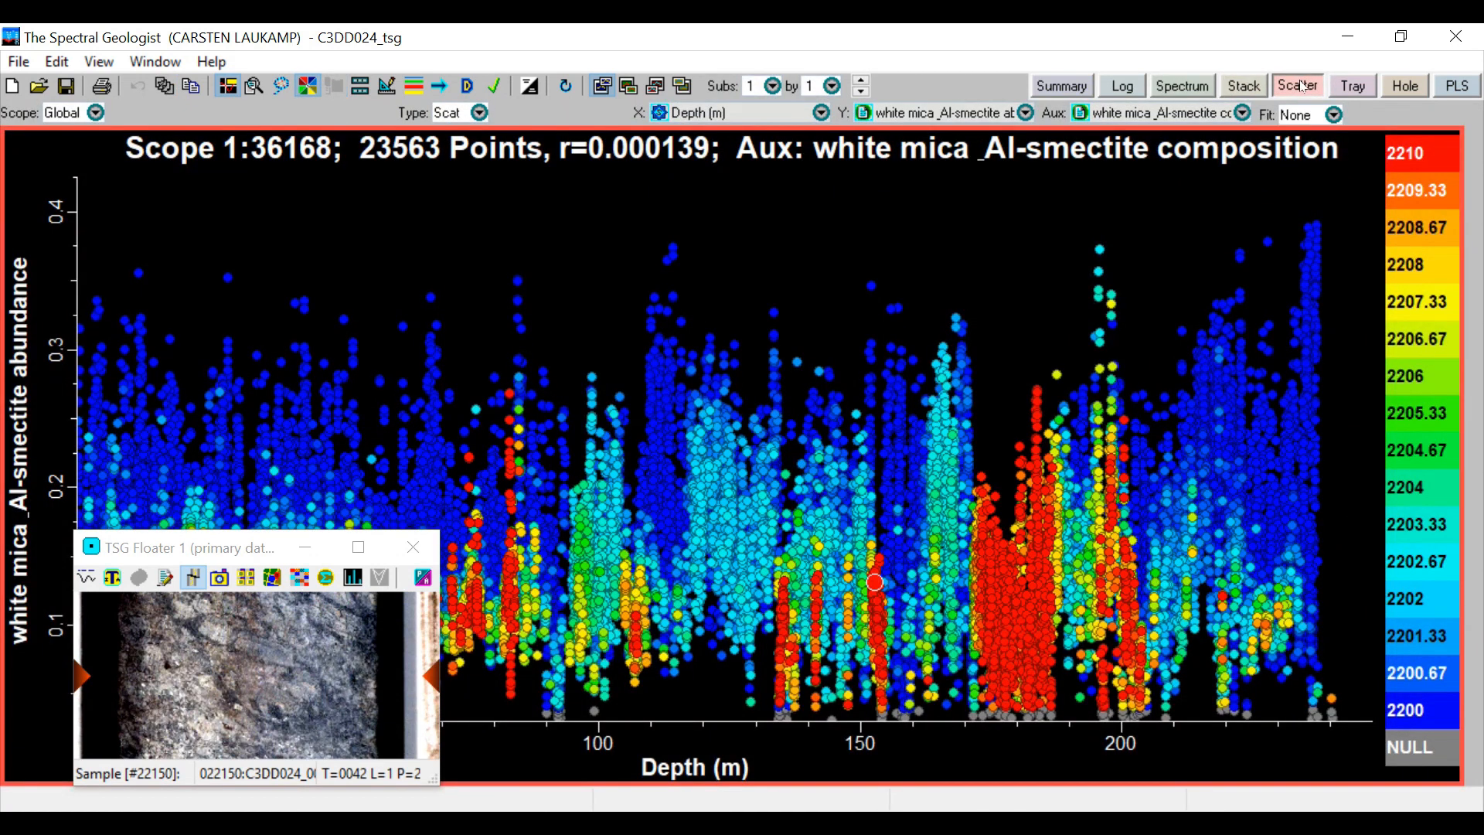
click(1341, 83)
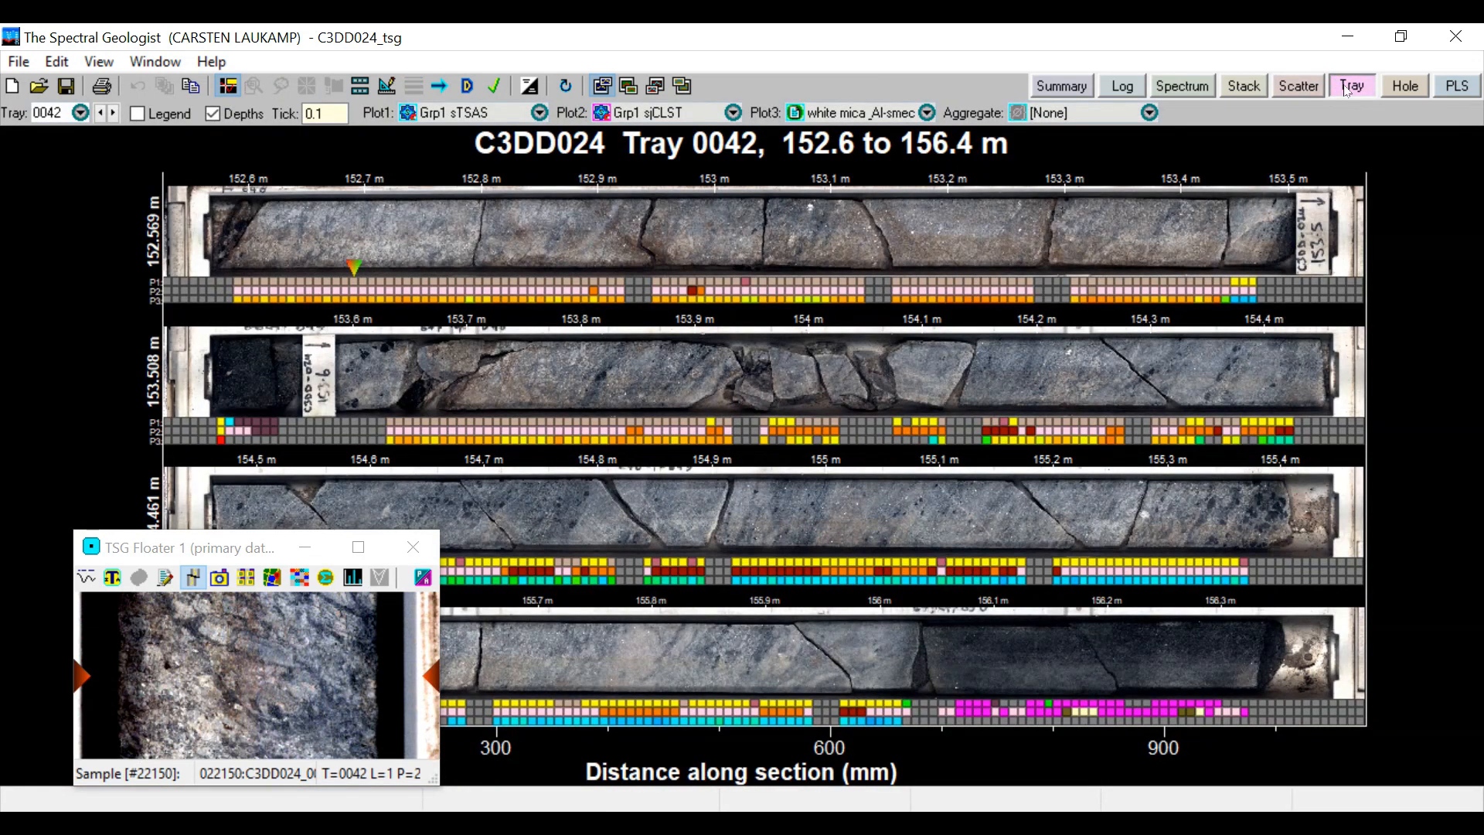
click(1404, 86)
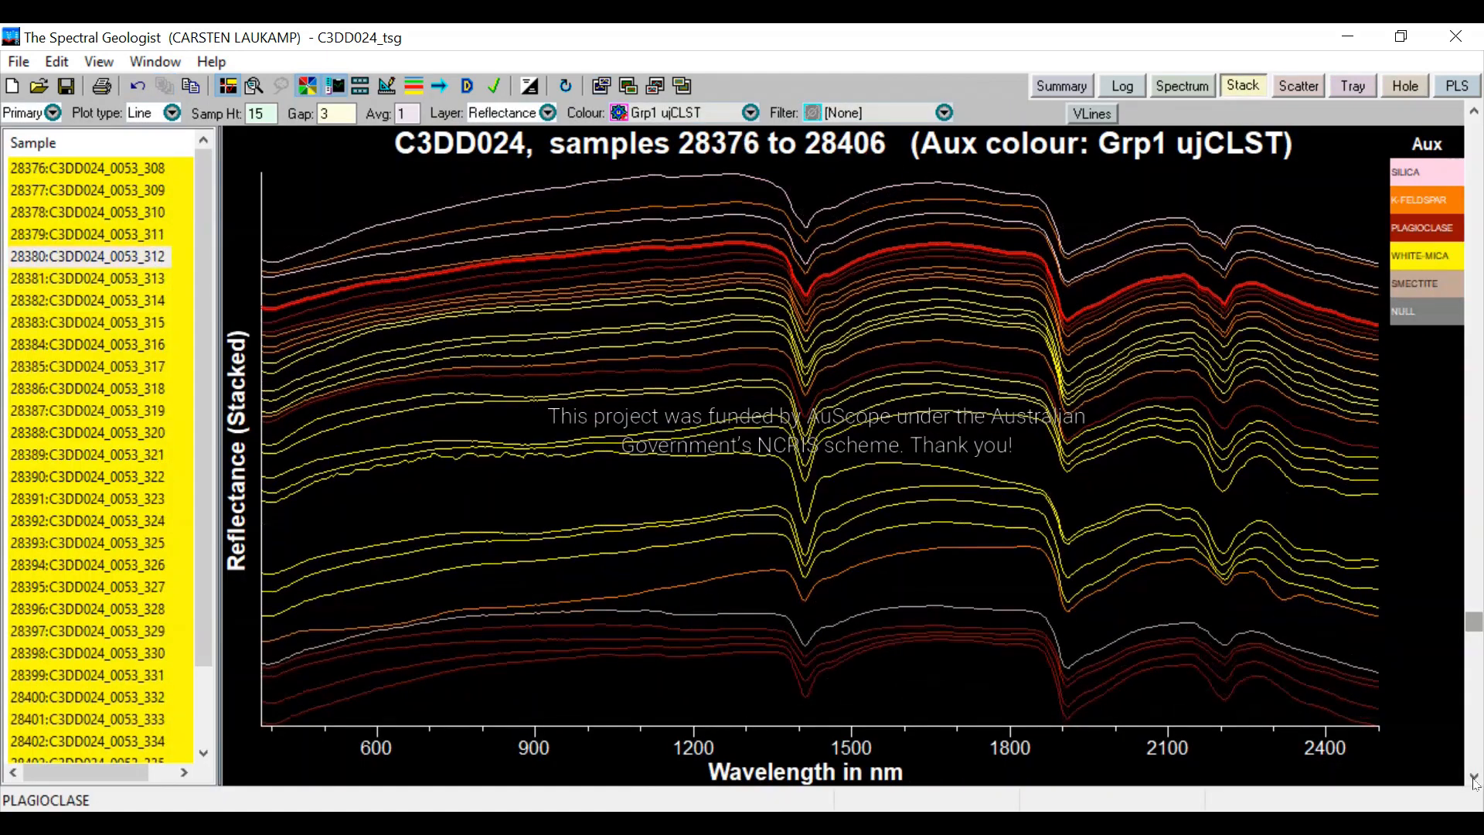
Examine the stacked reflectance spectra coloured by Grp1 ujCLST from sample 28384 through to sample 28627
click(1474, 779)
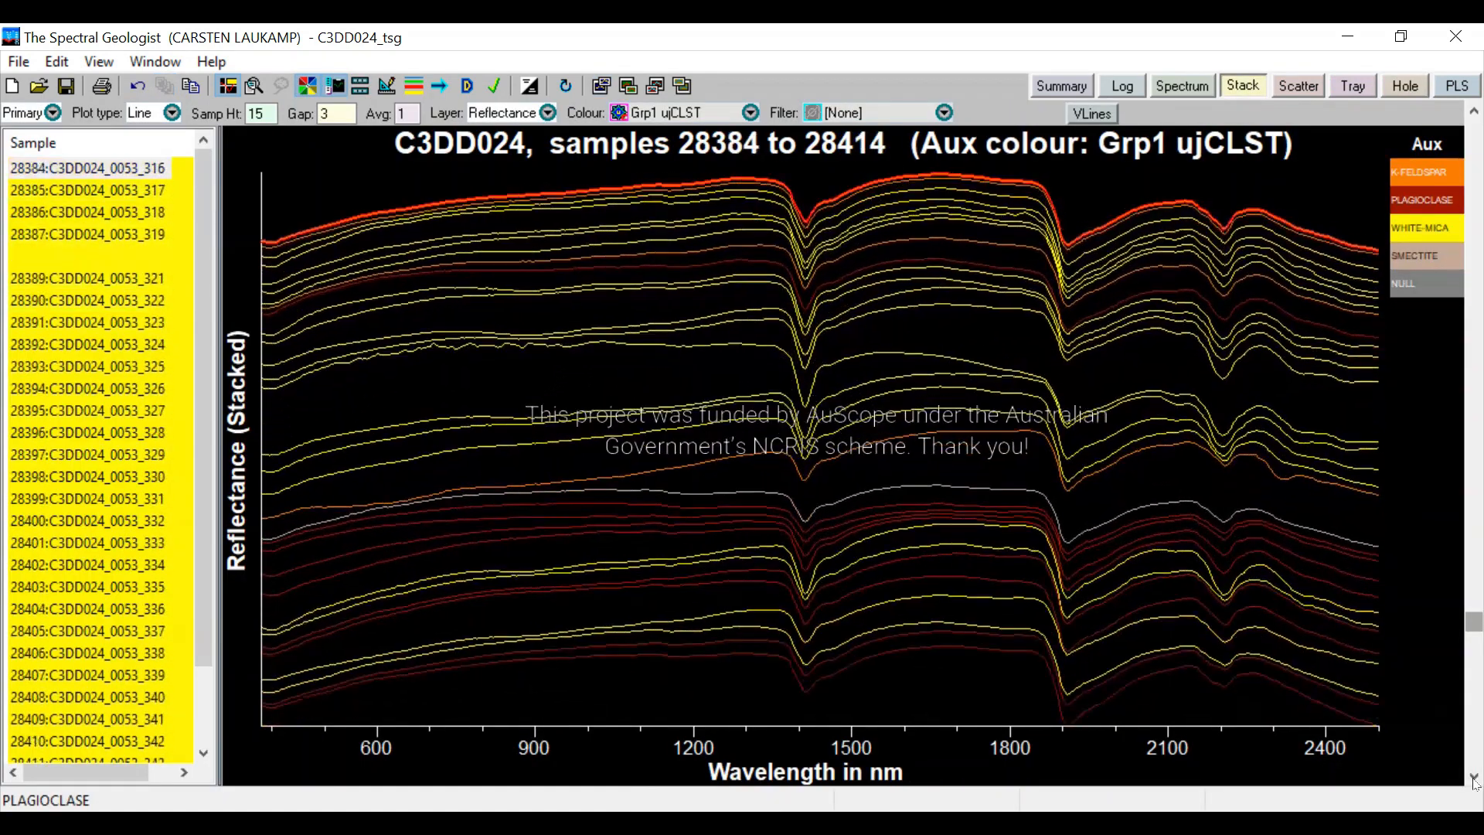
click(1473, 779)
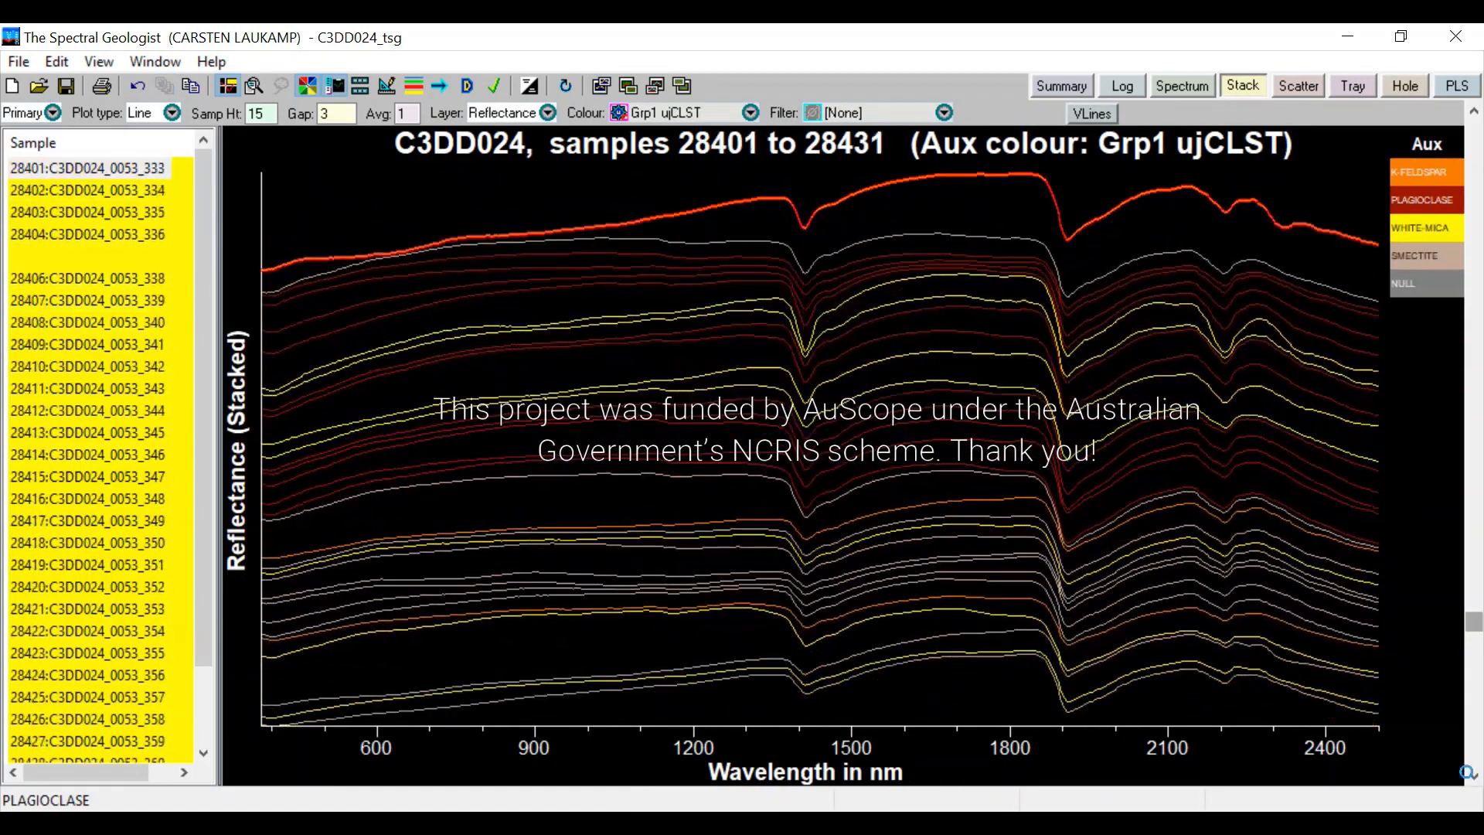
click(1474, 779)
click(1474, 779)
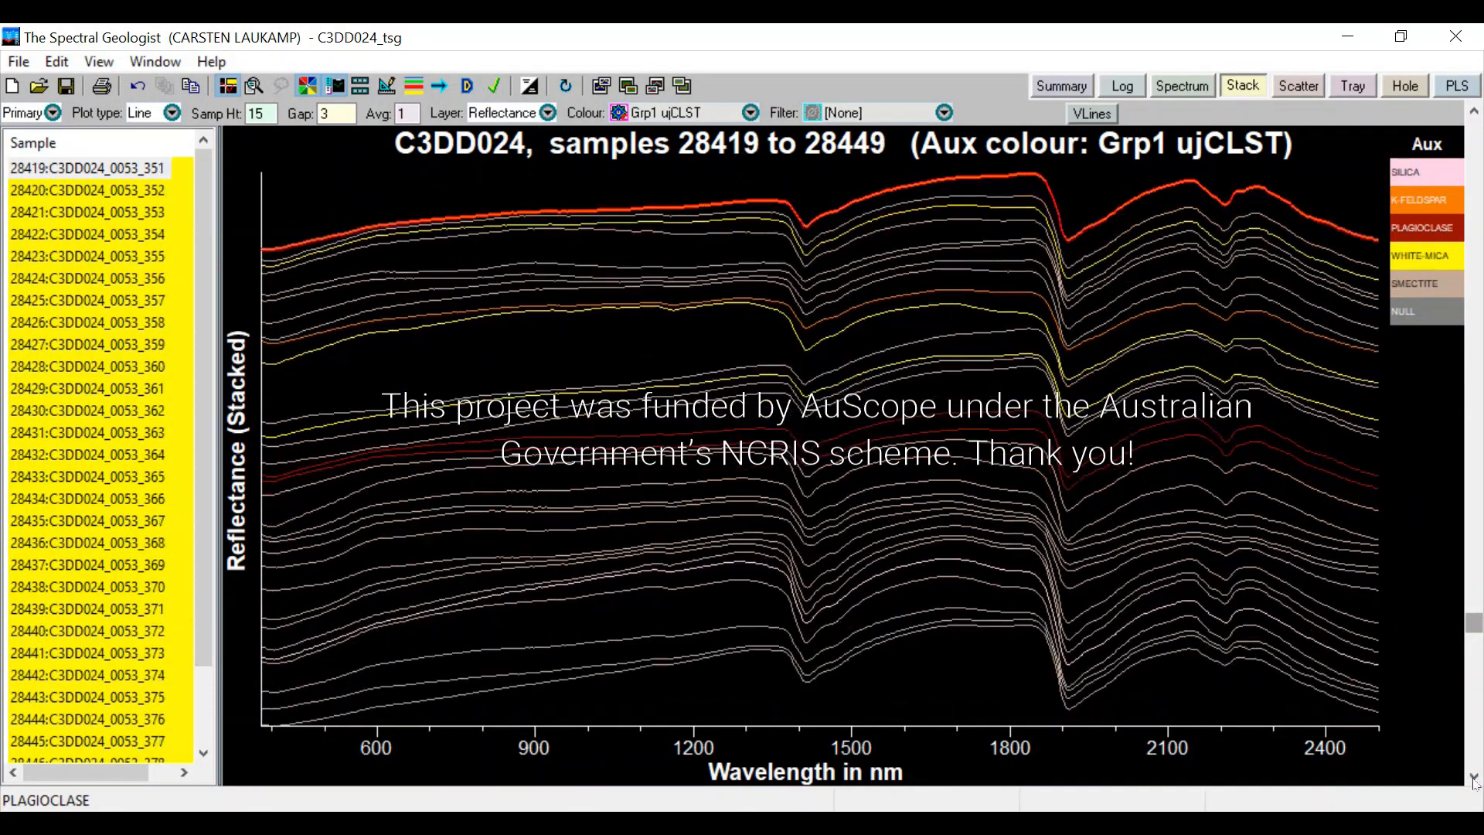
click(1474, 779)
click(1473, 779)
click(1473, 779)
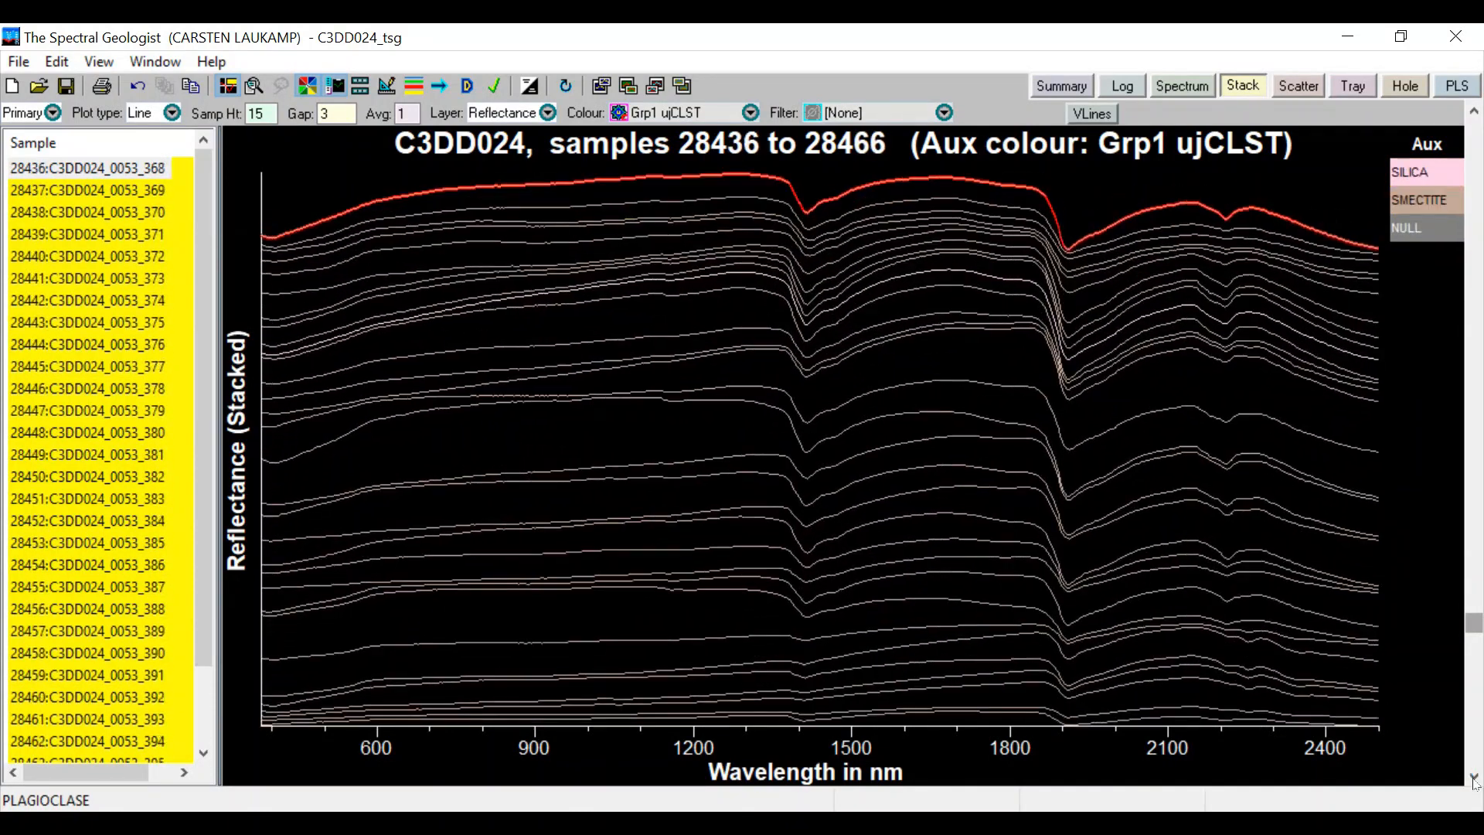
click(1474, 779)
click(1474, 779)
click(1473, 779)
click(1474, 779)
click(1474, 779)
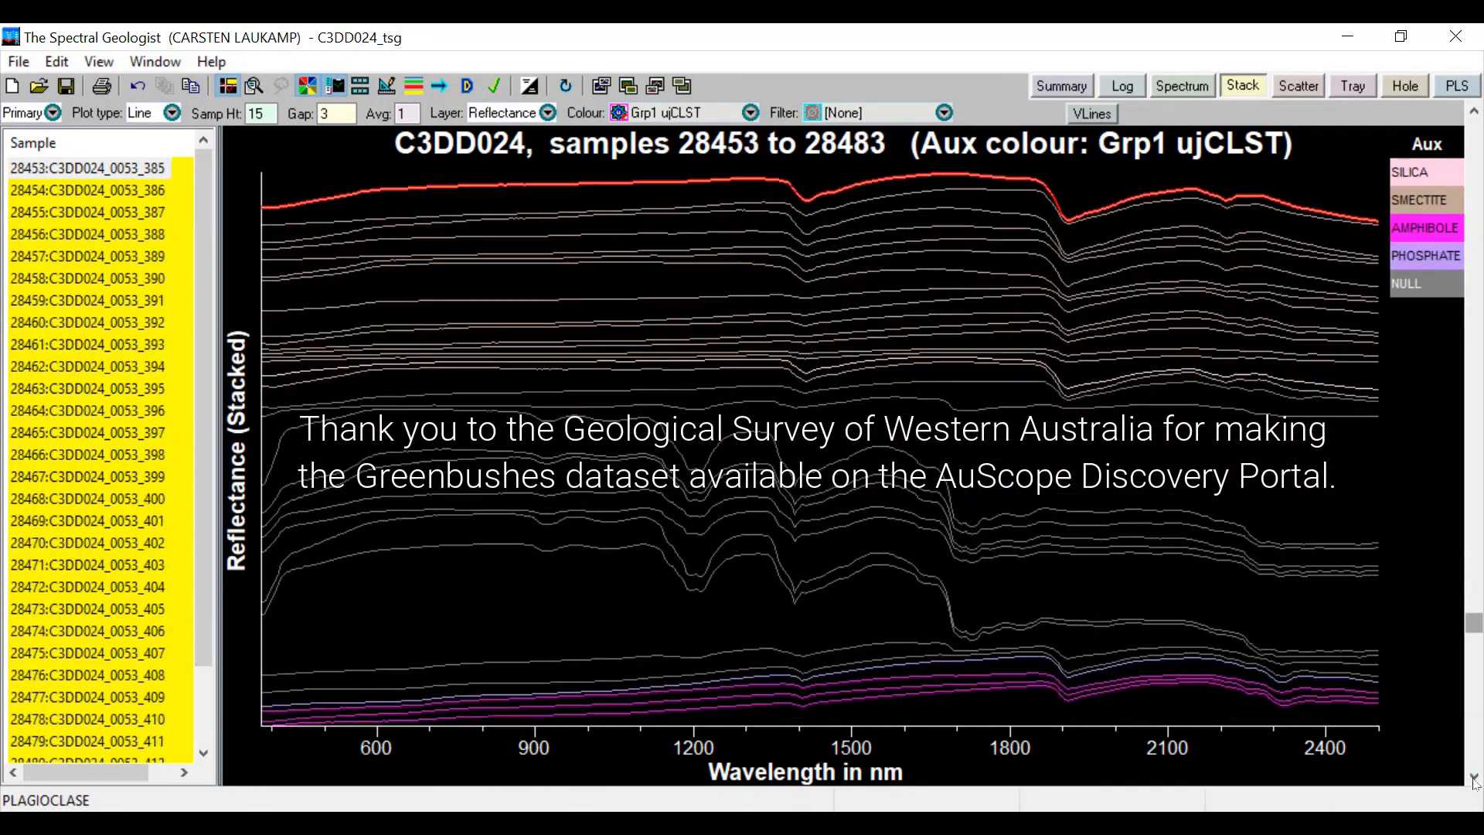
click(1473, 779)
click(1474, 779)
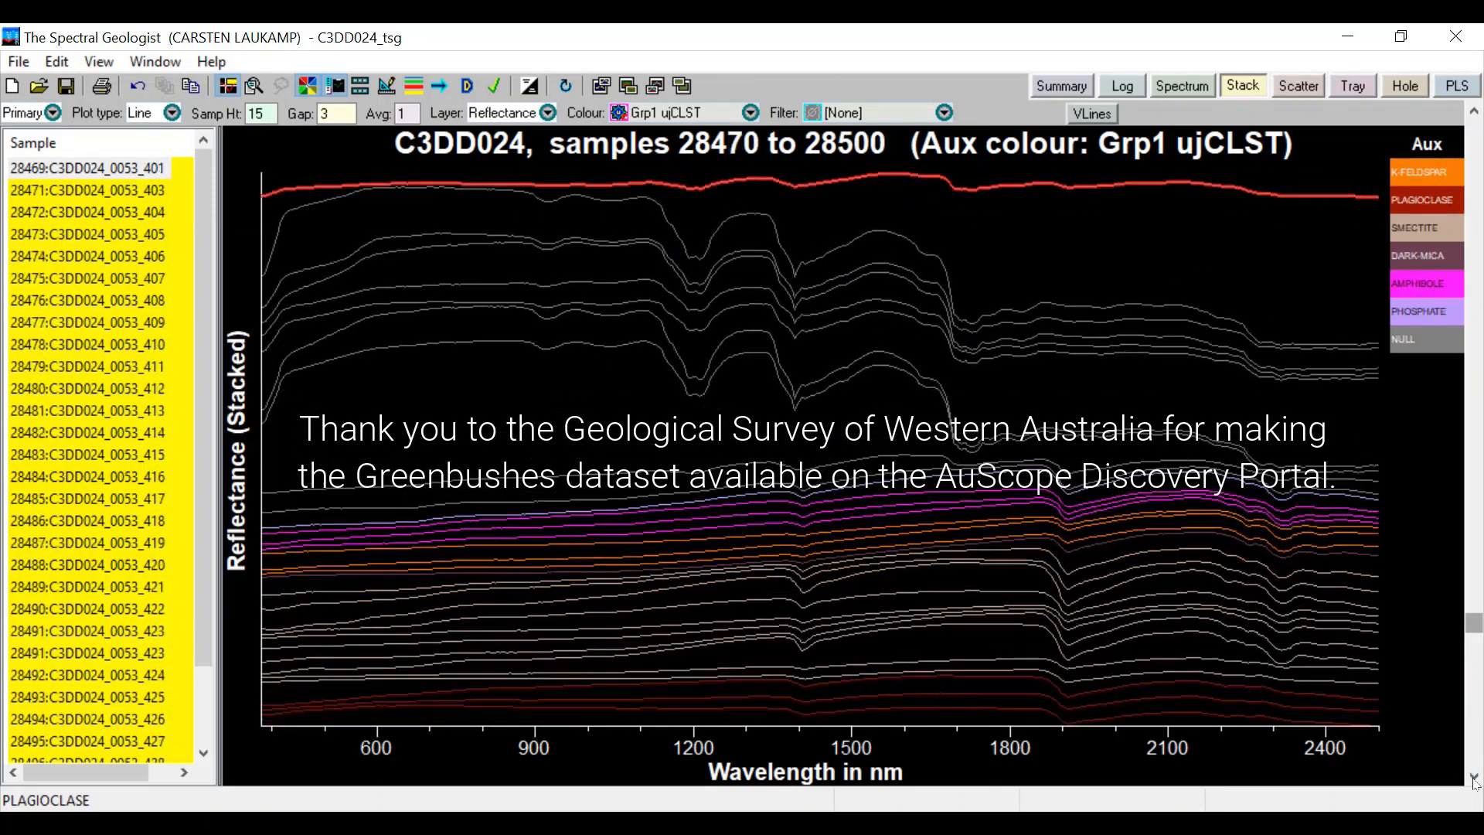
click(1474, 779)
click(1473, 779)
click(1473, 779)
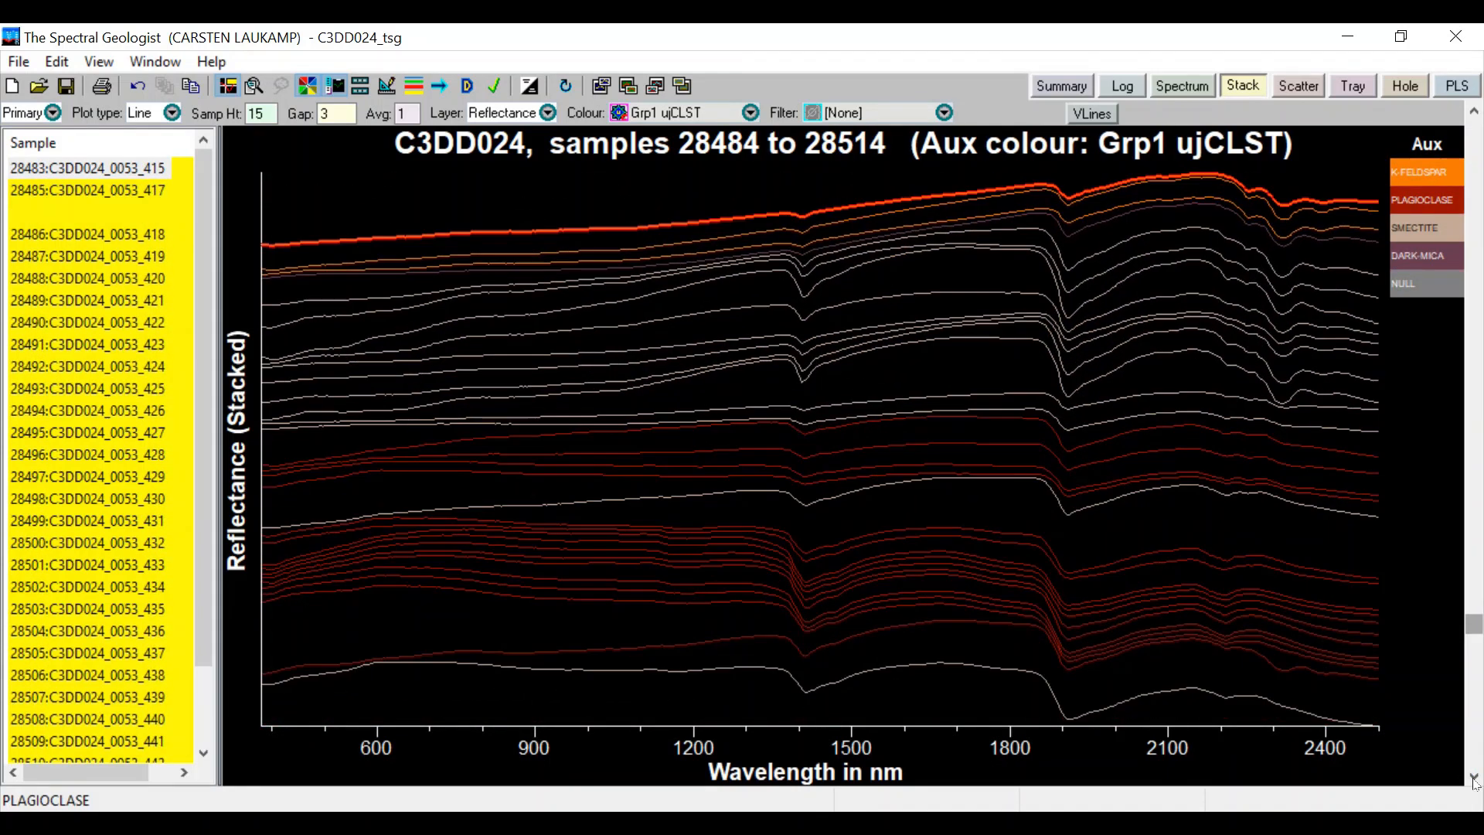
click(1474, 779)
click(1473, 779)
click(1474, 779)
click(1473, 779)
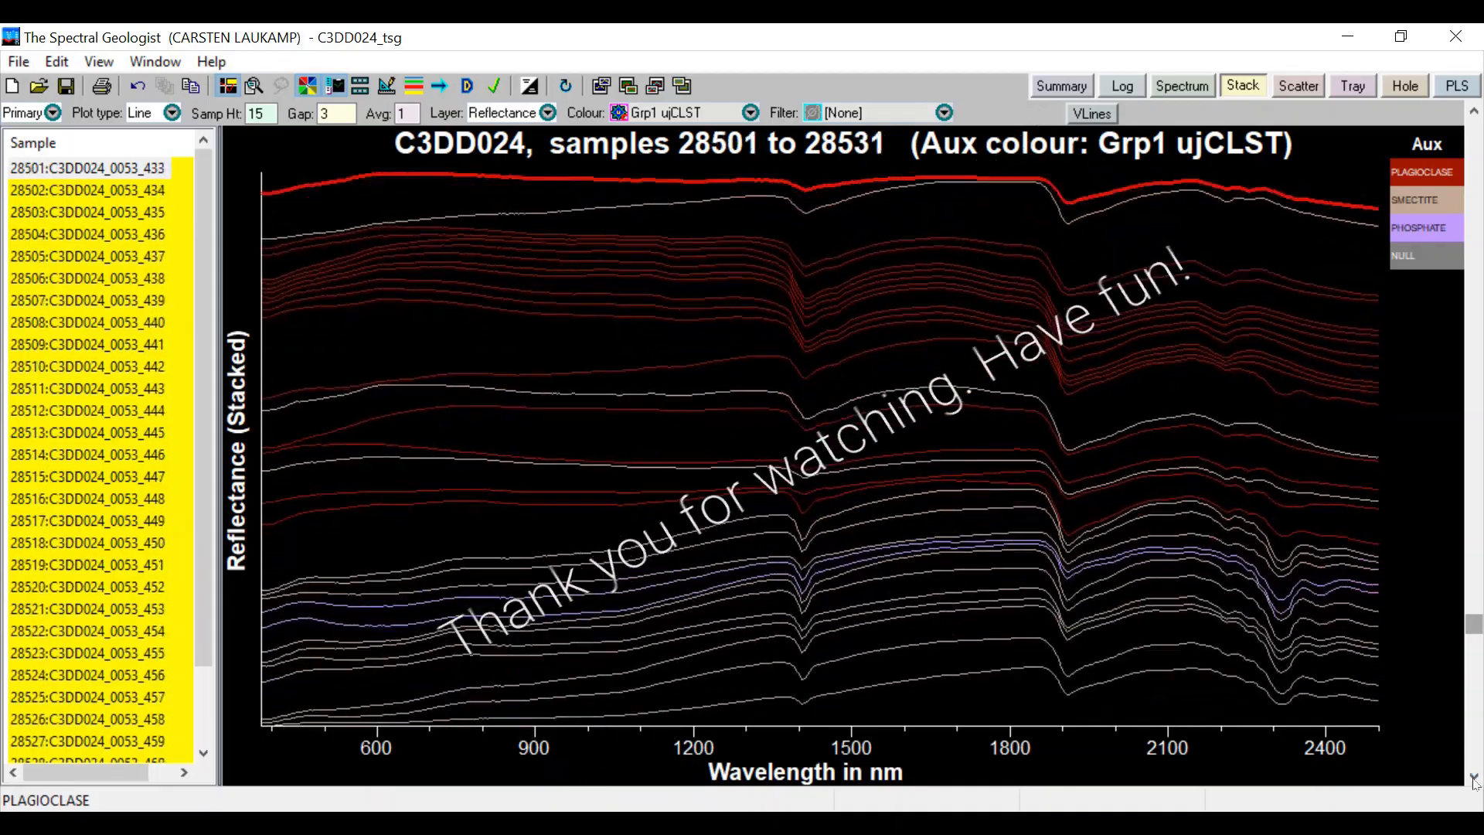
click(1474, 779)
click(1474, 779)
click(1474, 778)
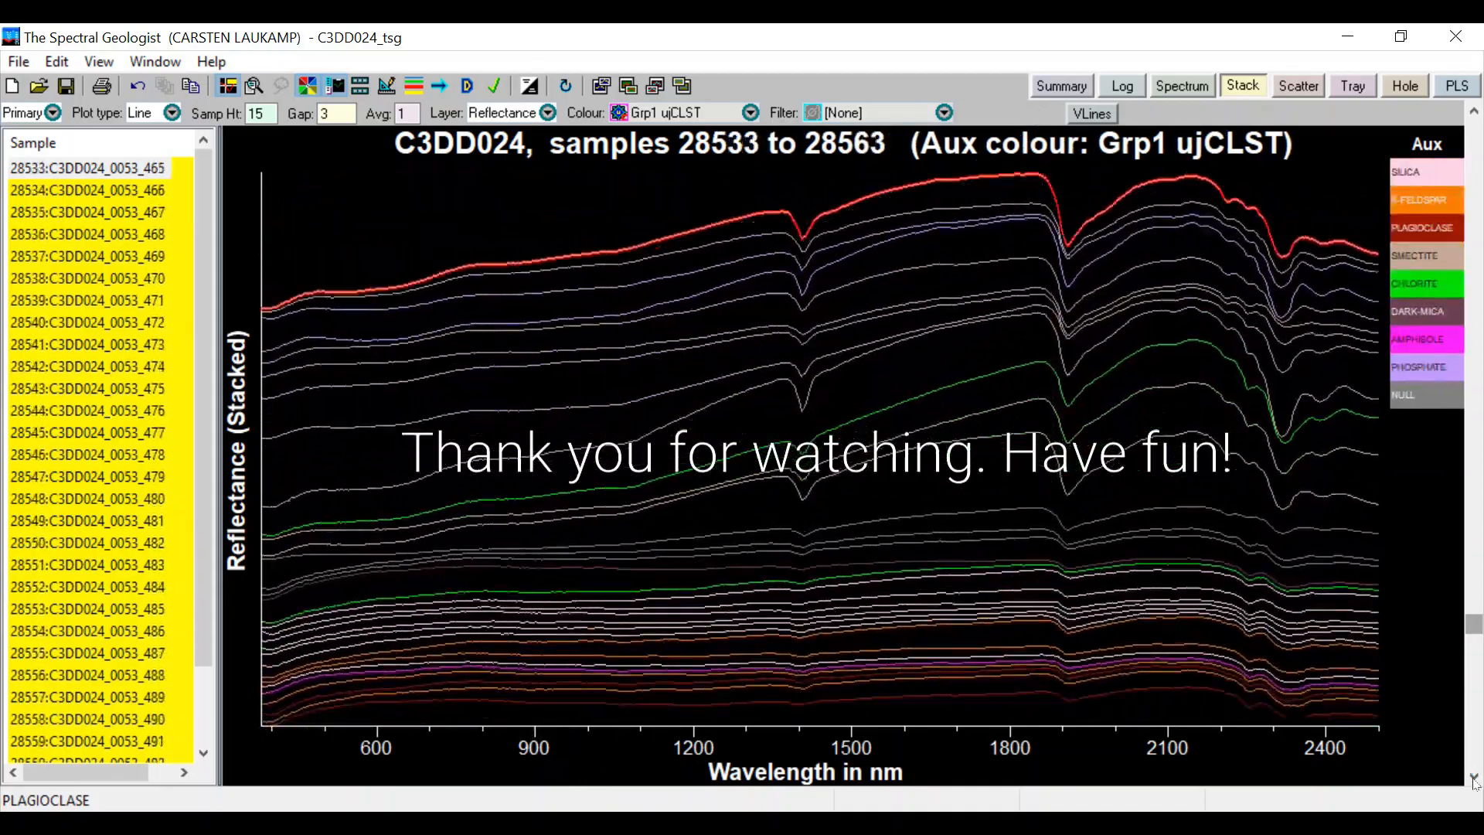
click(1473, 779)
click(1473, 778)
click(1474, 779)
click(1474, 779)
click(1473, 779)
click(1474, 778)
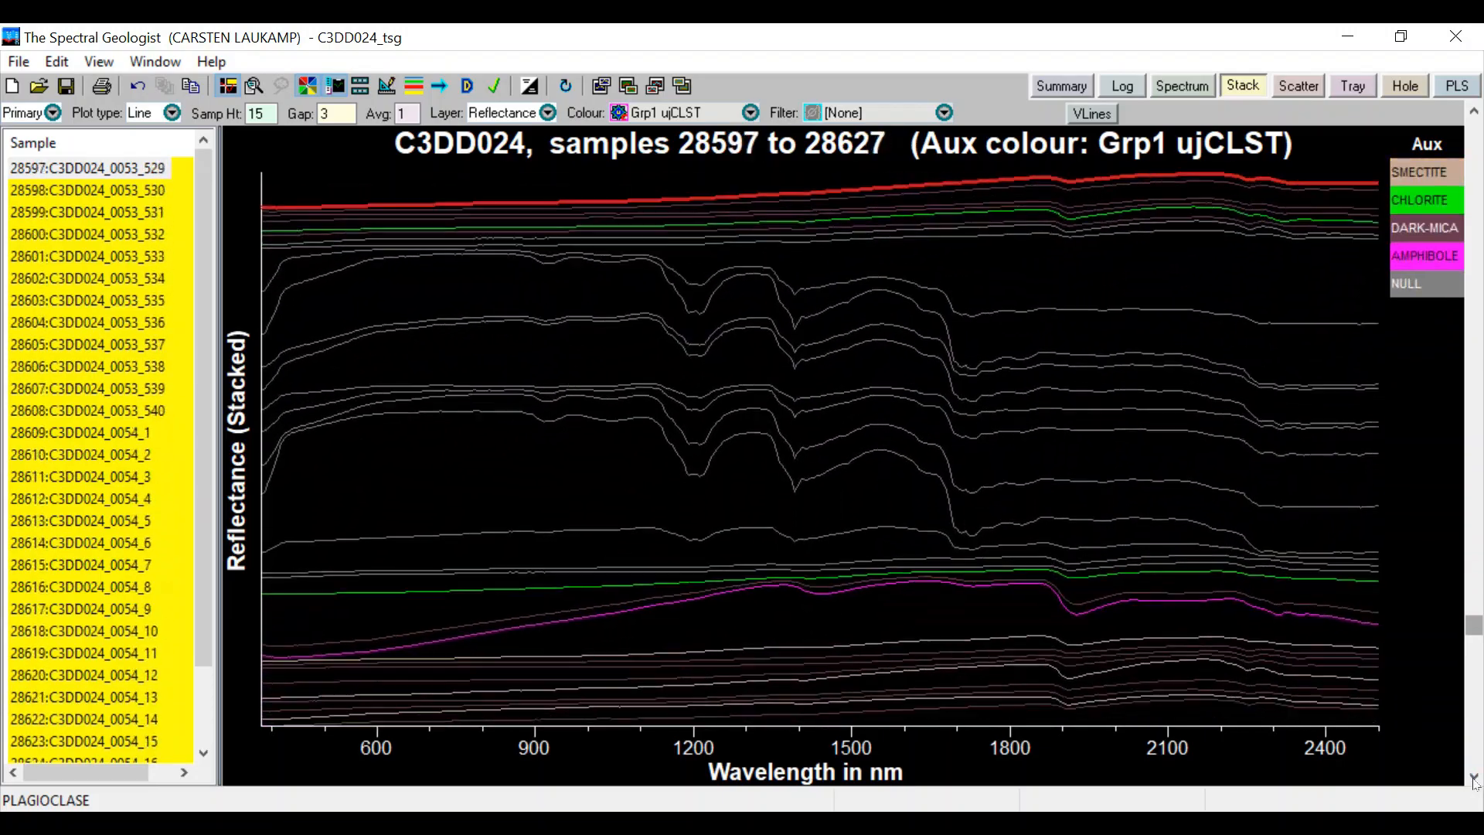